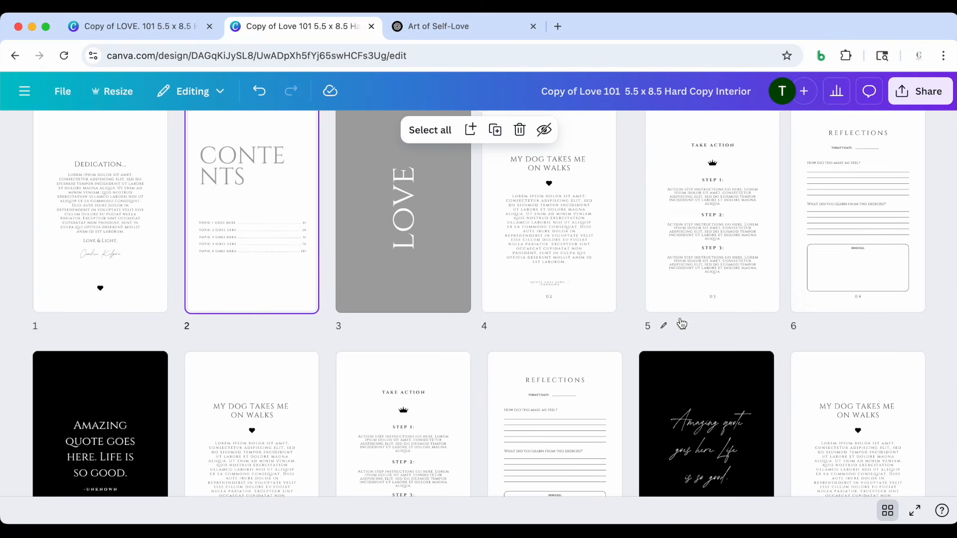
Look over the LOVE 101 cover design and the book cover mockups on the daily devotionals web page
scroll(253, 419, "down", 10)
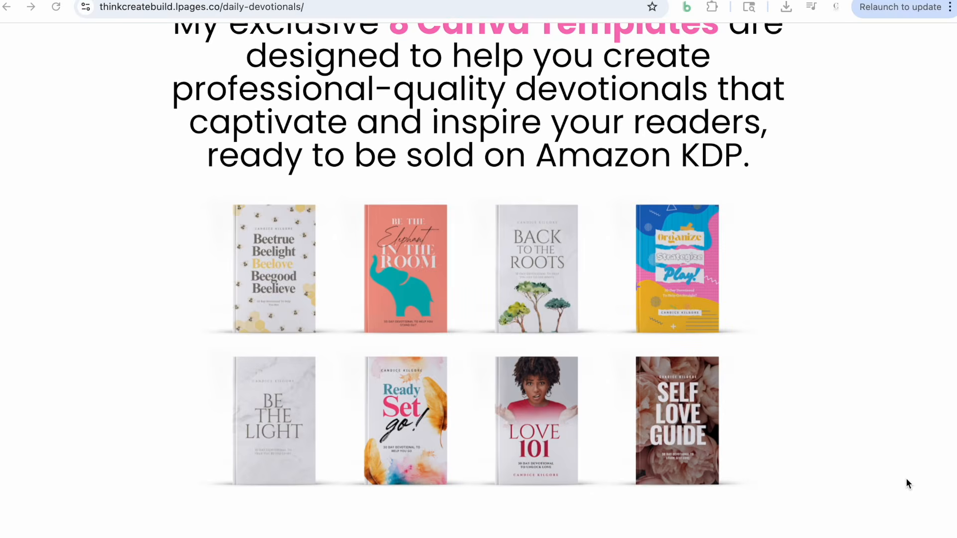
scroll(906, 478, "down", 5)
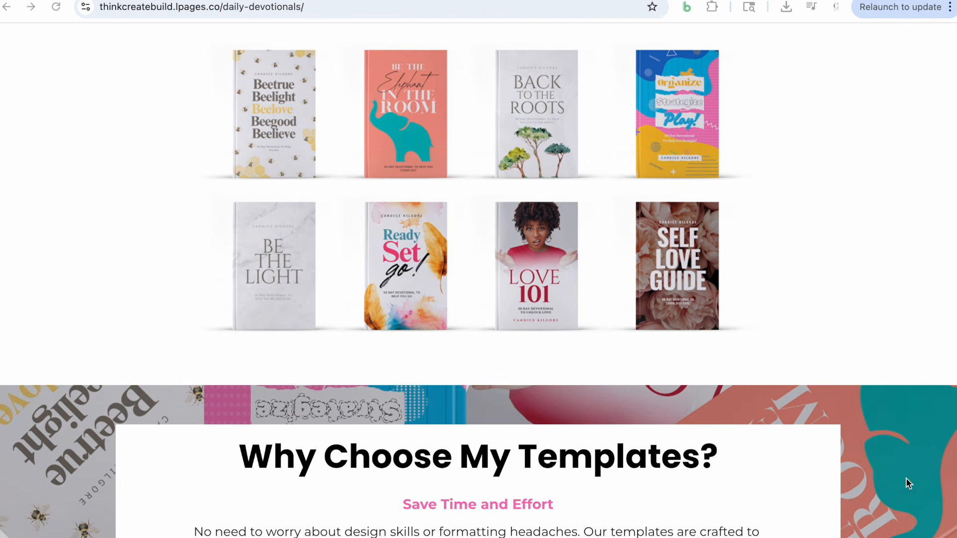
scroll(907, 484, "down", 3)
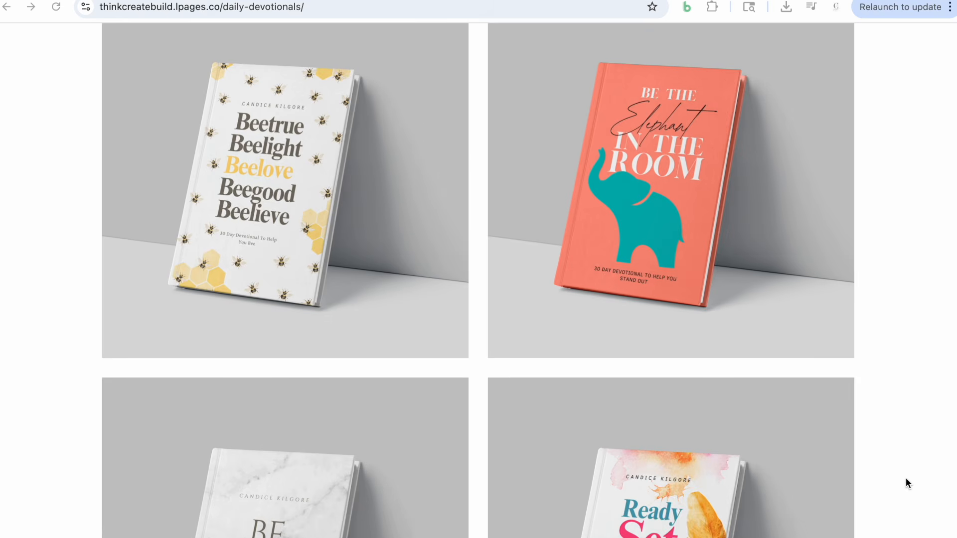
scroll(906, 484, "down", 4)
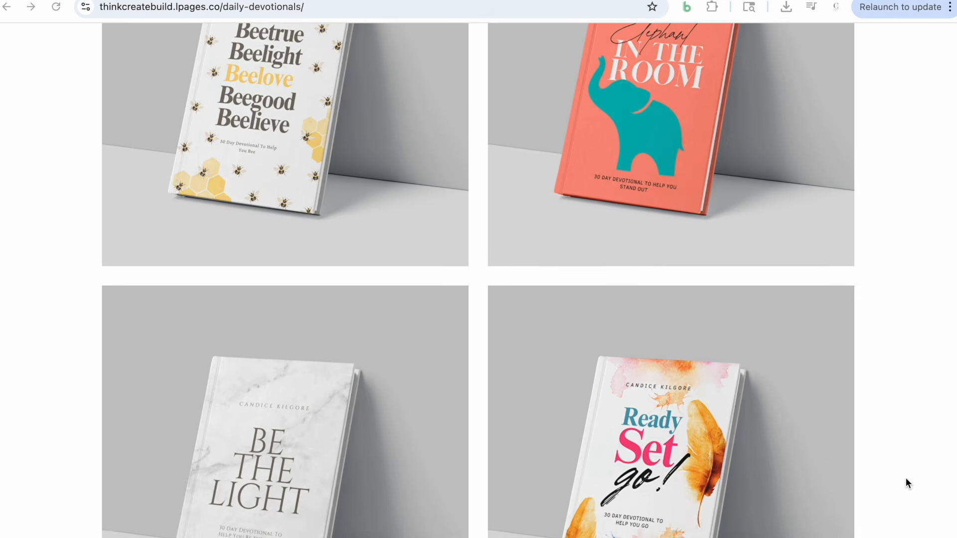
scroll(906, 479, "down", 6)
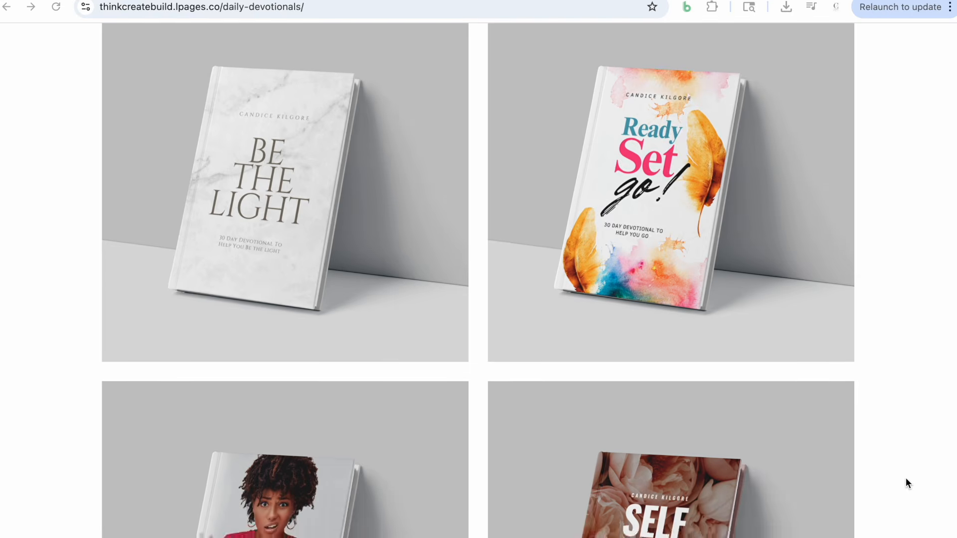
scroll(906, 479, "down", 7)
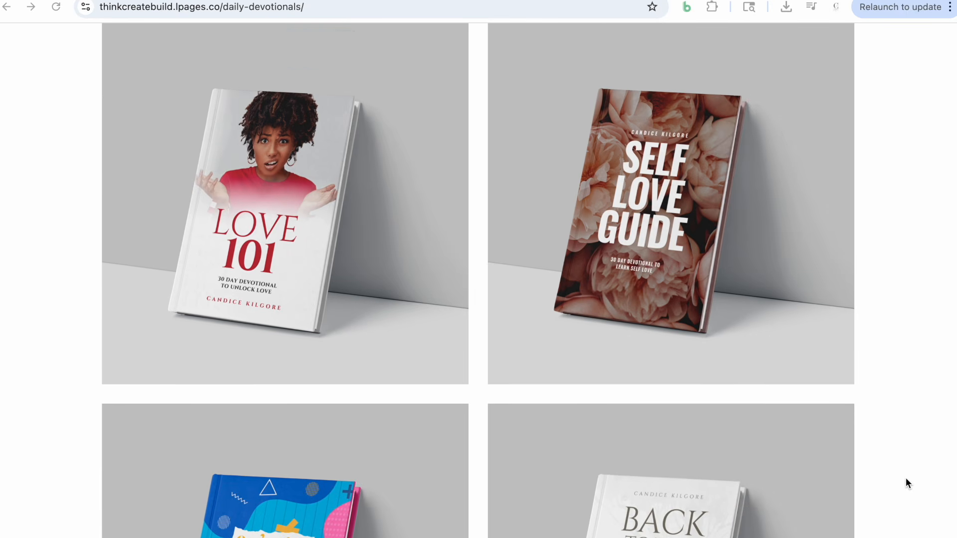
scroll(906, 478, "down", 3)
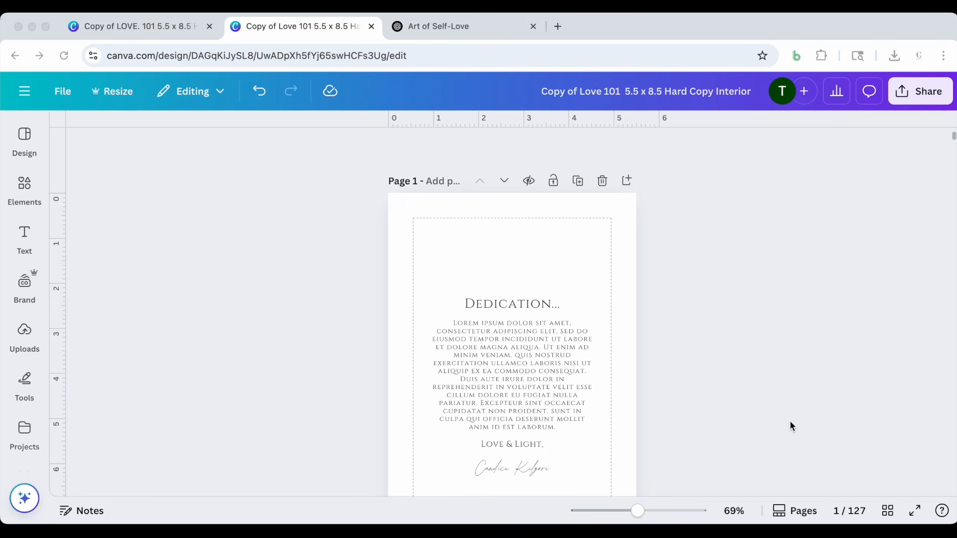
Review the dedication, contents and LOVE section divider pages at the start of the Love 101 interior template
scroll(800, 425, "down", 2)
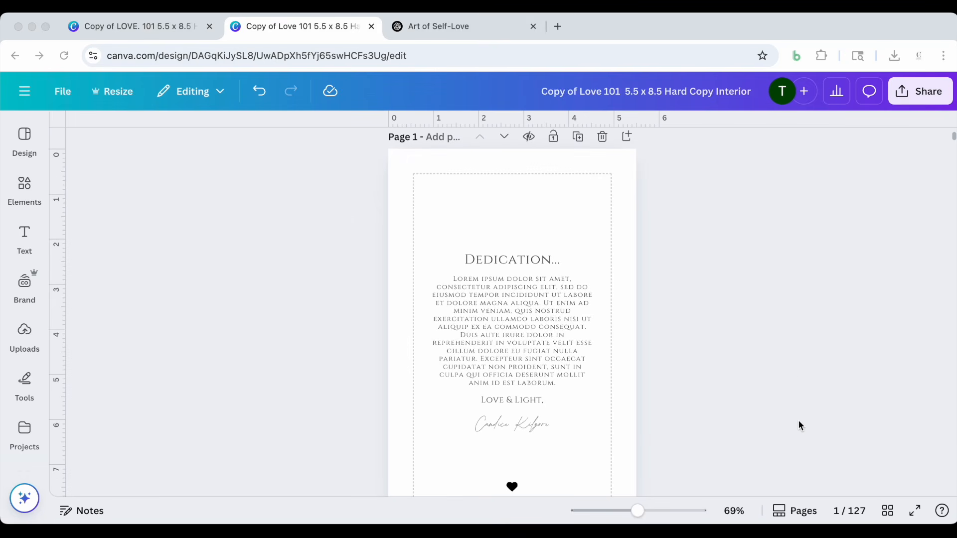
scroll(800, 425, "up", 2)
scroll(800, 425, "down", 3)
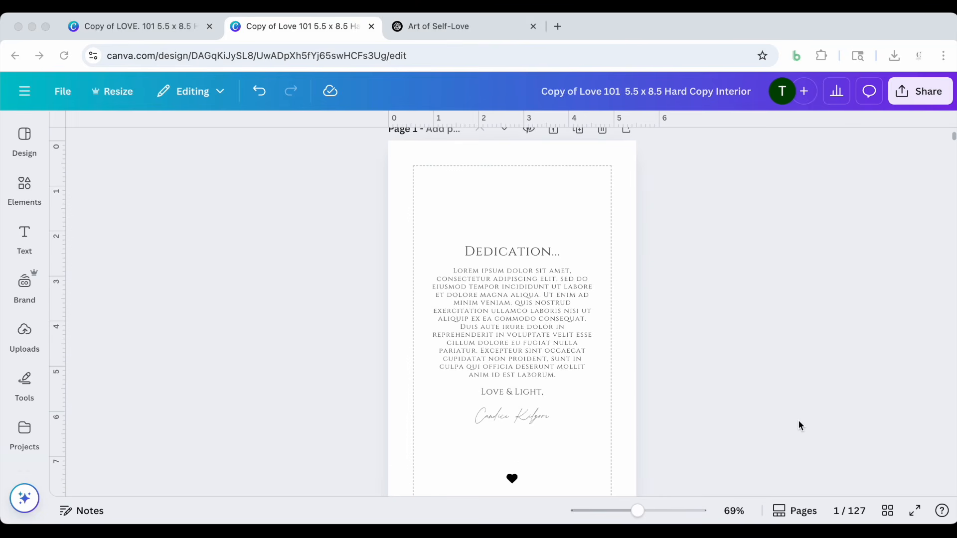
scroll(800, 425, "down", 10)
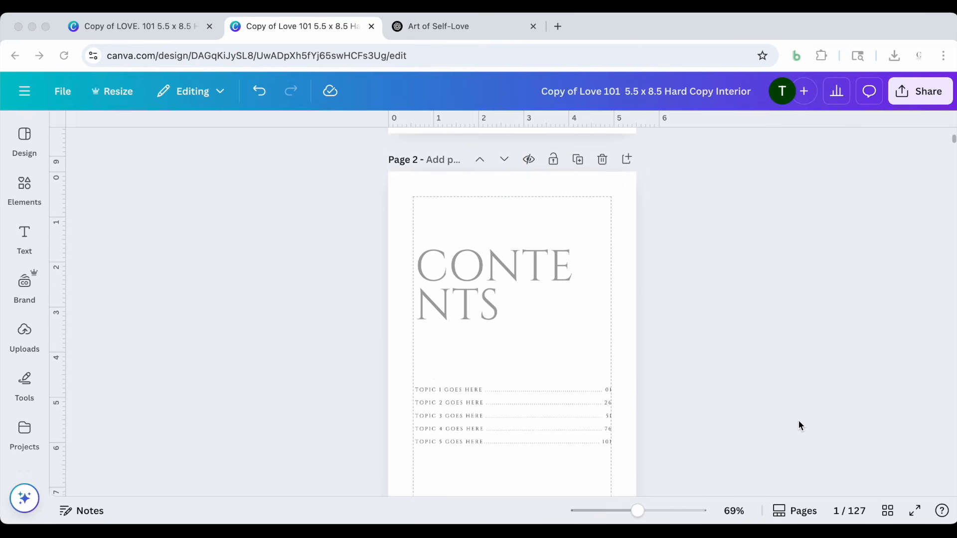
scroll(800, 425, "down", 8)
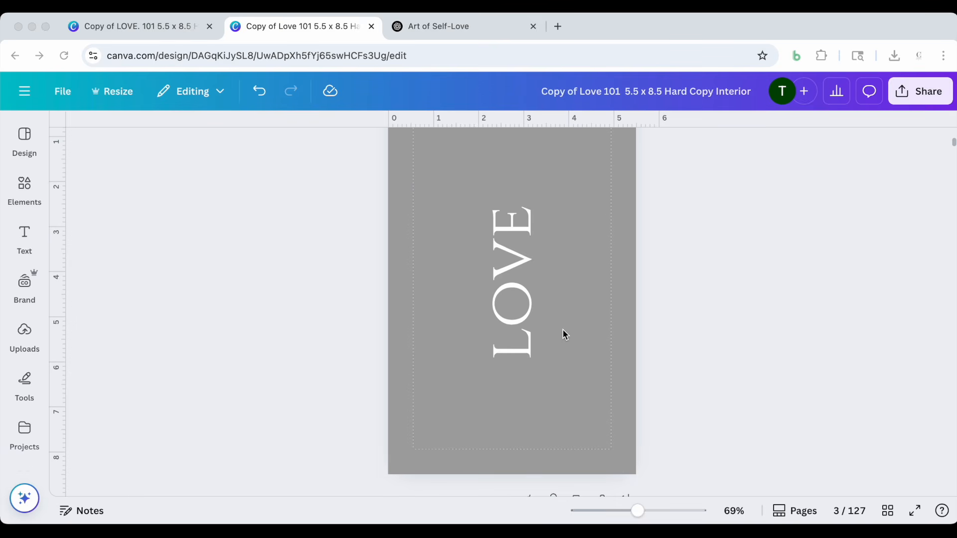
scroll(563, 330, "down", 4)
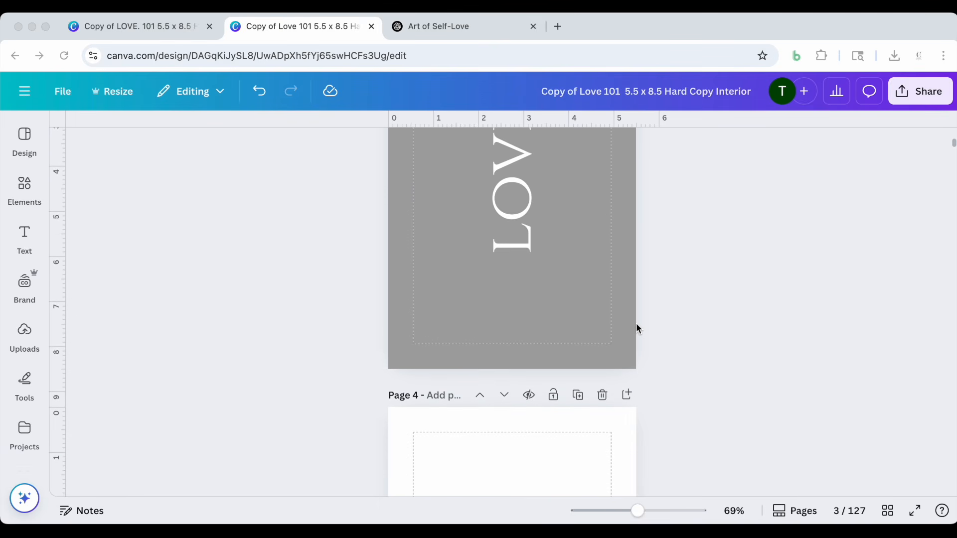
scroll(714, 314, "up", 2)
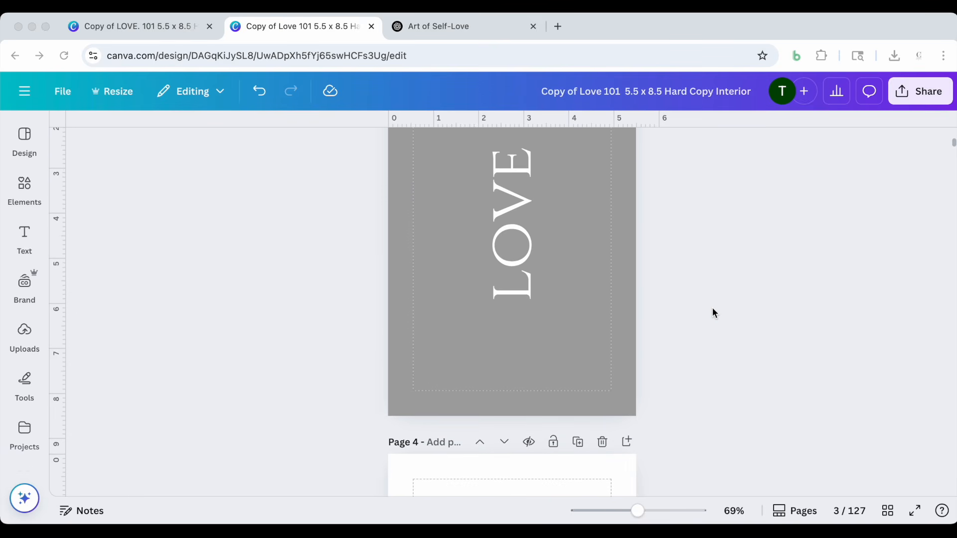
Examine the first devotional entry's story, Take Action, Reflections and quote pages, from page 4 to page 7
scroll(714, 313, "down", 3)
scroll(714, 313, "down", 10)
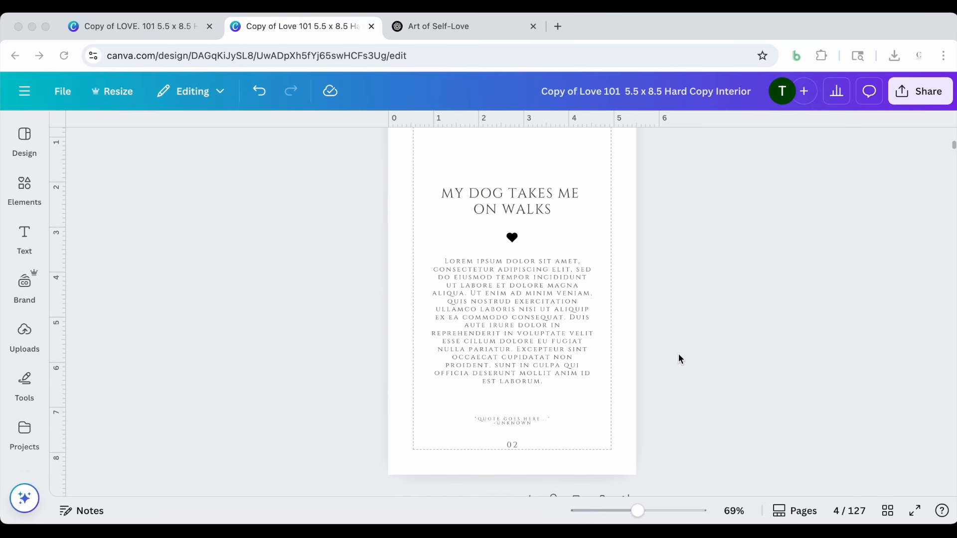
scroll(679, 358, "down", 12)
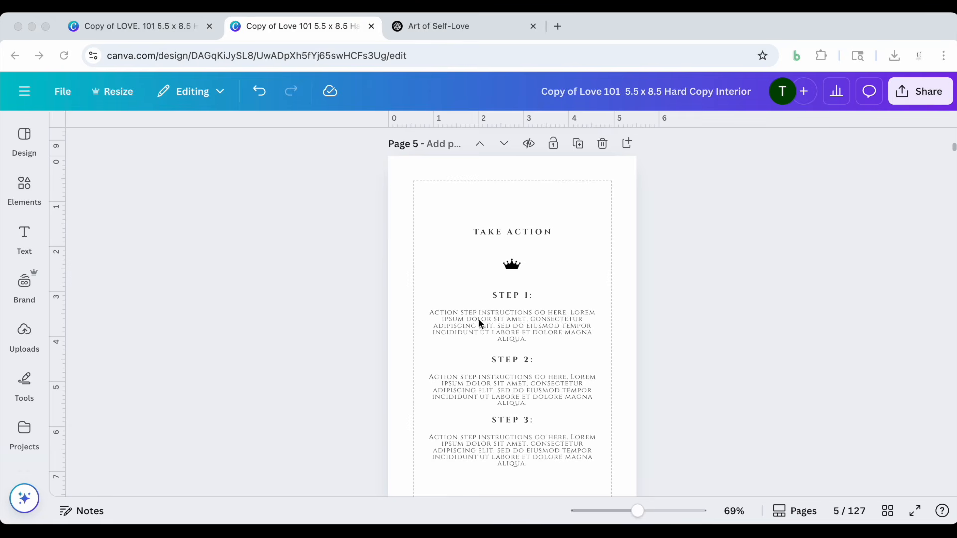
scroll(530, 330, "down", 2)
scroll(581, 378, "down", 4)
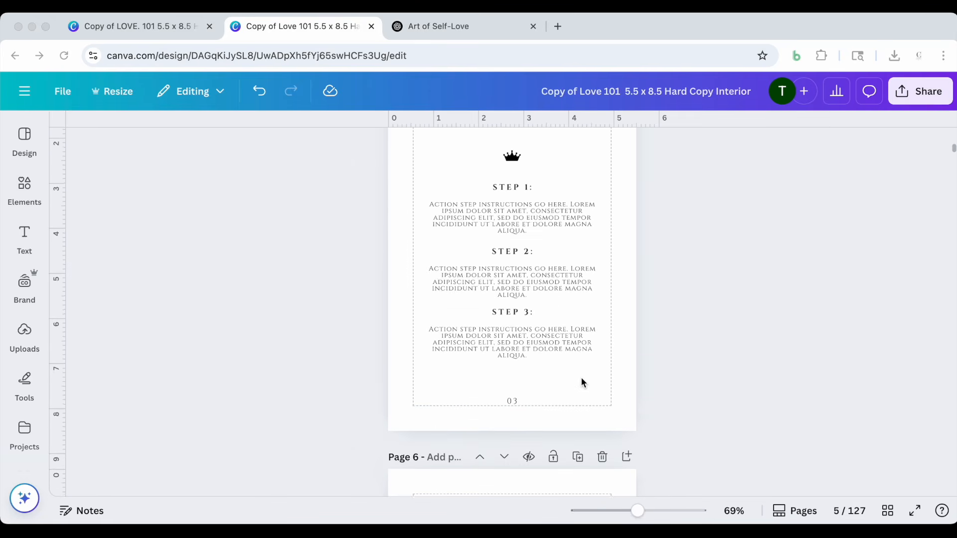
scroll(581, 379, "up", 5)
scroll(581, 382, "down", 6)
scroll(582, 382, "up", 2)
scroll(582, 383, "down", 6)
scroll(581, 382, "down", 2)
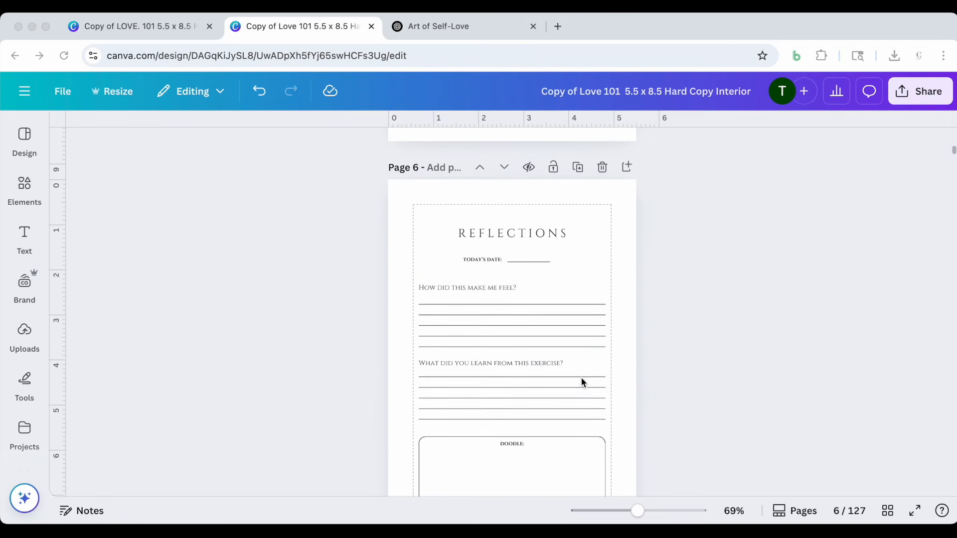
scroll(587, 353, "down", 2)
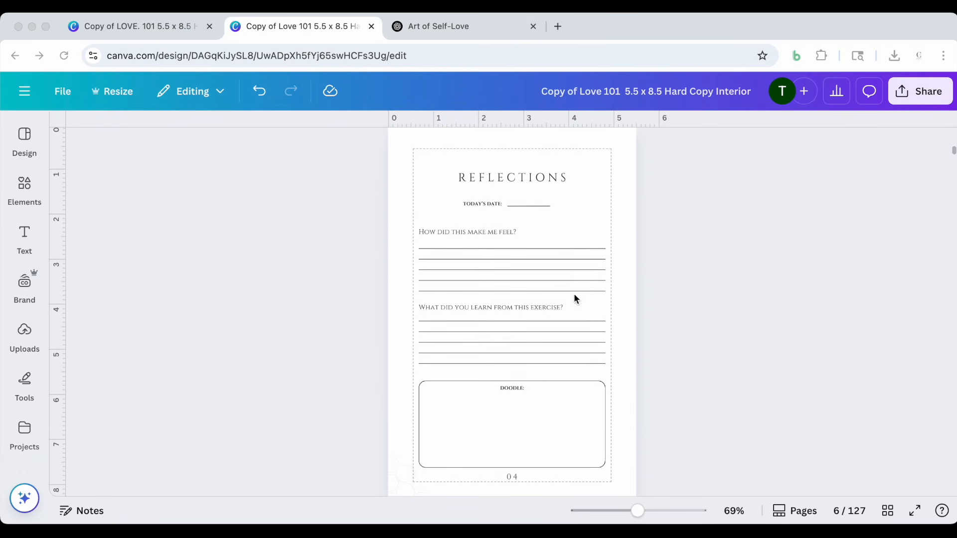
scroll(574, 348, "down", 4)
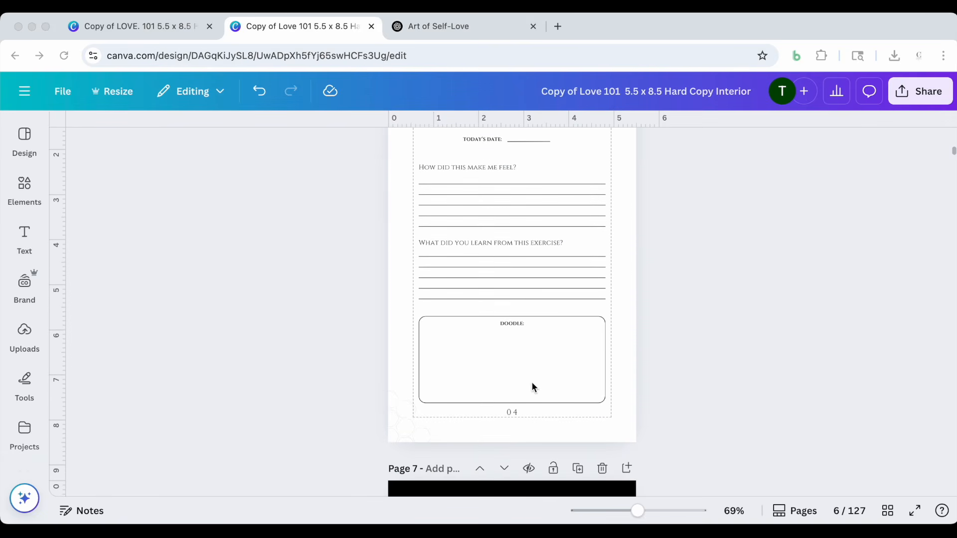
scroll(557, 364, "down", 9)
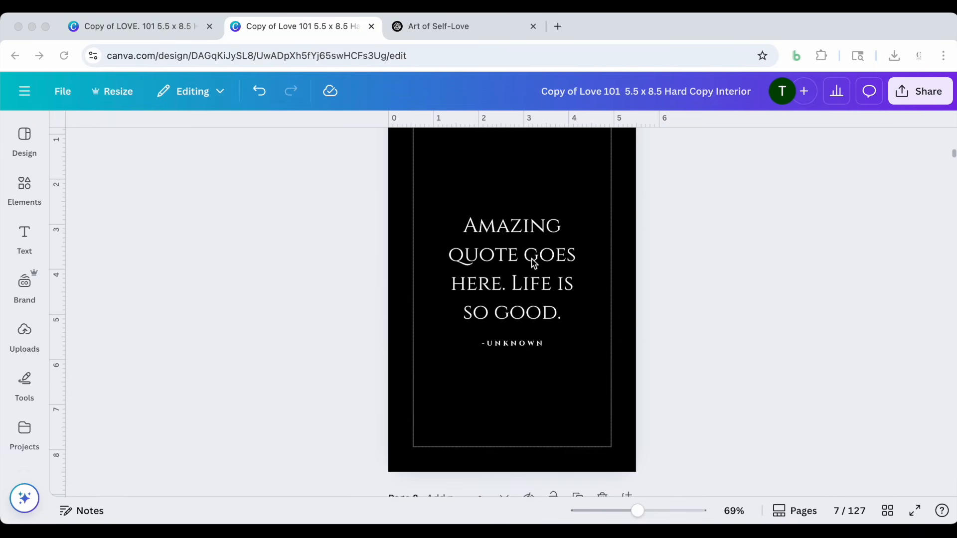
scroll(531, 356, "down", 5)
Show all interior pages as a thumbnail grid and open the contents page from it
left_click(888, 511)
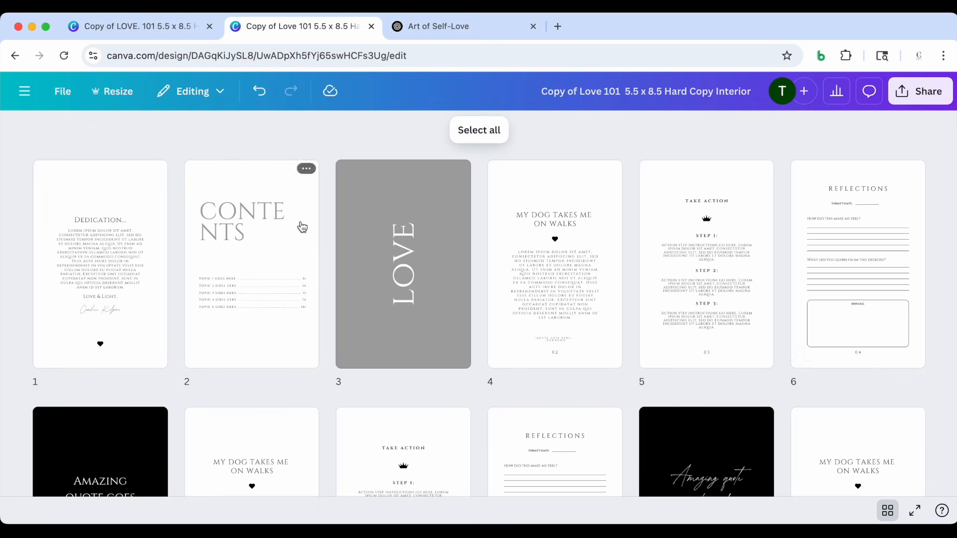
left_click(275, 259)
double_click(275, 259)
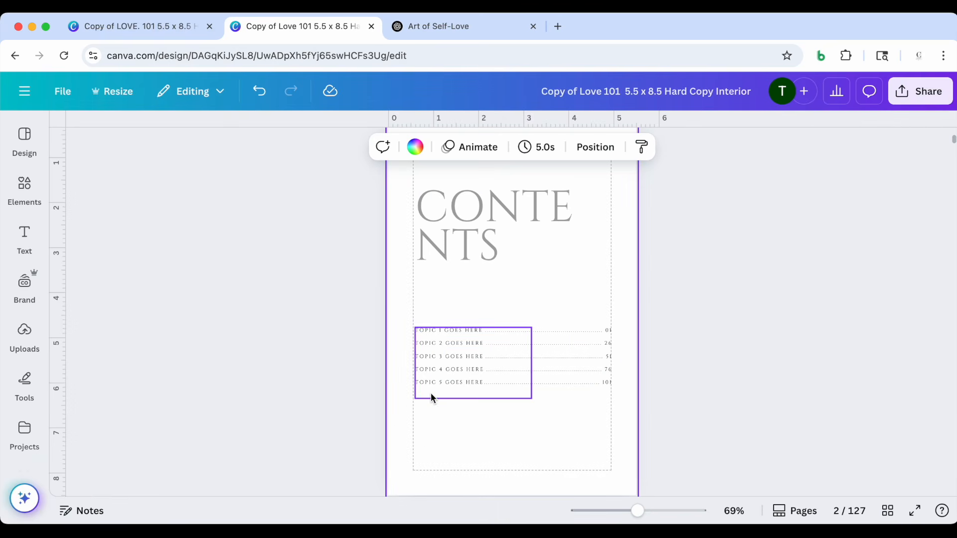
Return to the page grid and examine how the devotional pages repeat up to the second love section divider
left_click(888, 511)
scroll(752, 358, "down", 1)
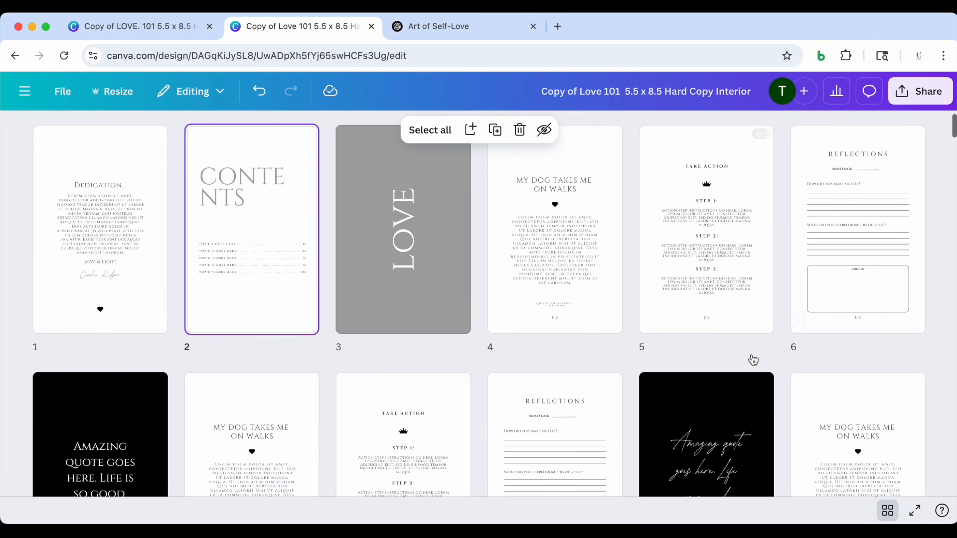
scroll(619, 315, "down", 1)
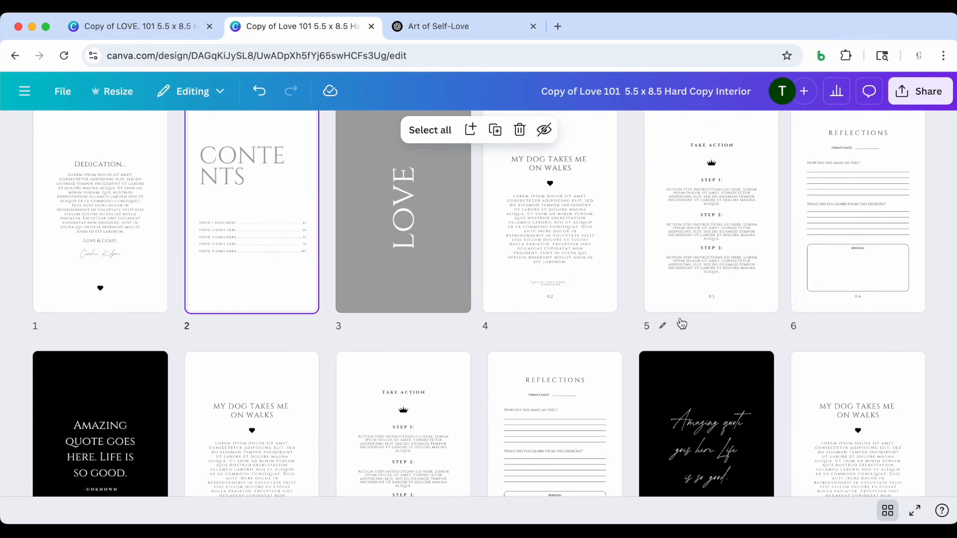
scroll(576, 264, "down", 1)
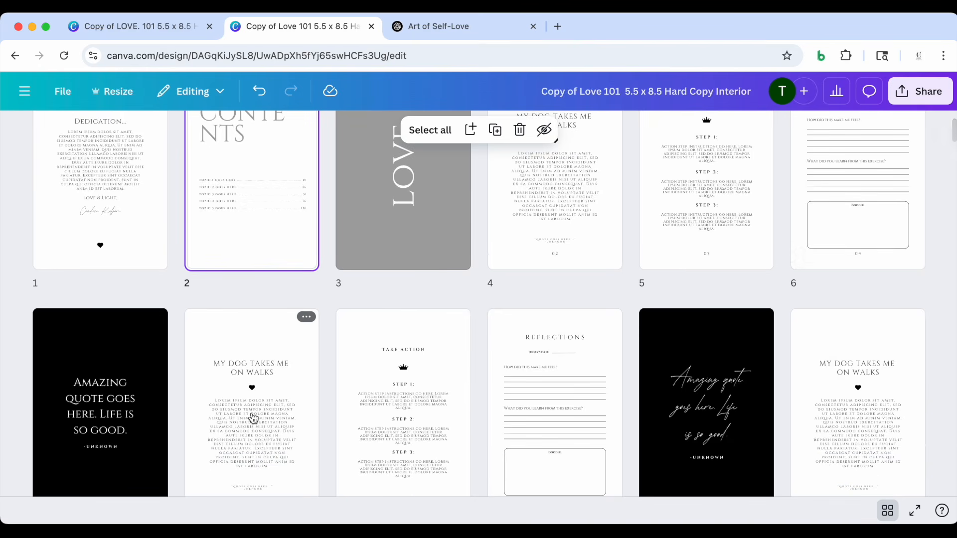
scroll(844, 293, "down", 4)
scroll(648, 304, "down", 3)
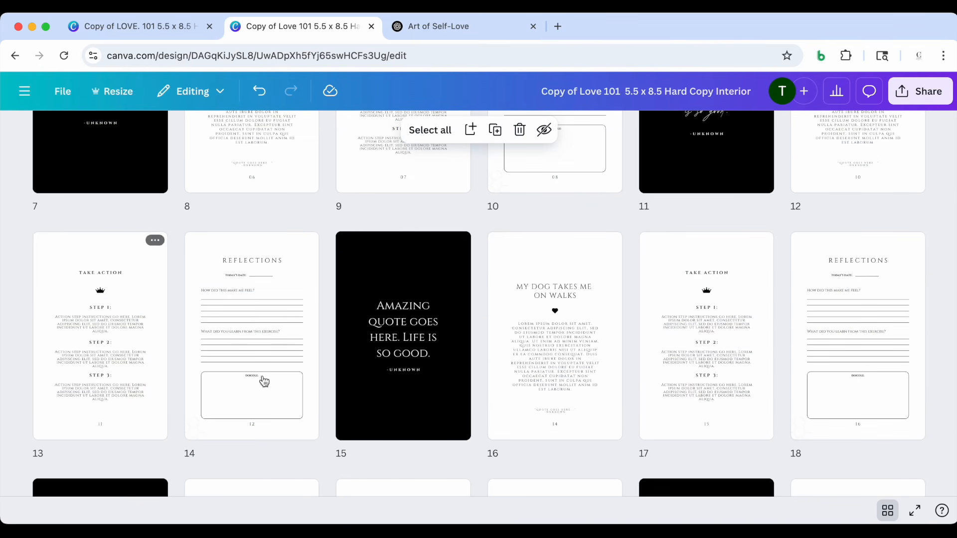
scroll(549, 343, "down", 2)
scroll(549, 349, "down", 1)
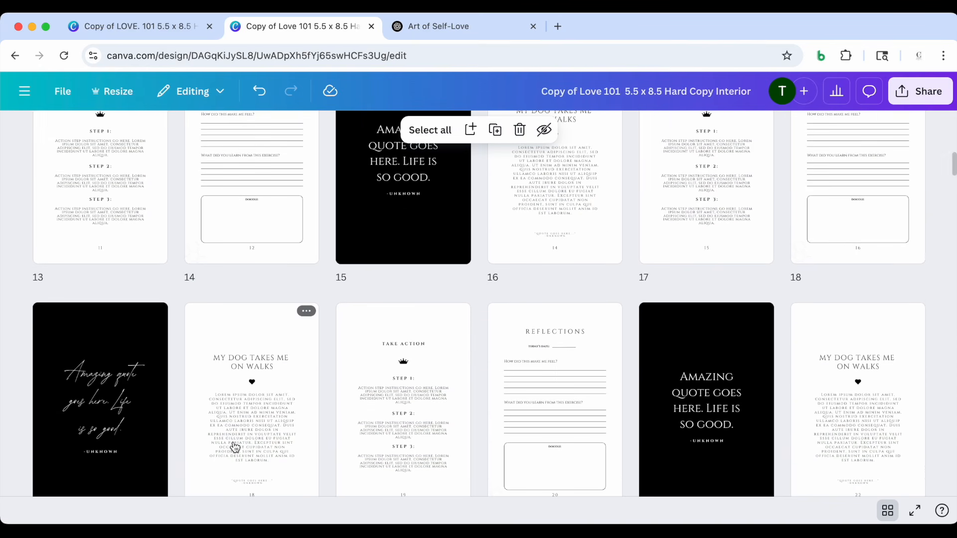
scroll(235, 447, "down", 4)
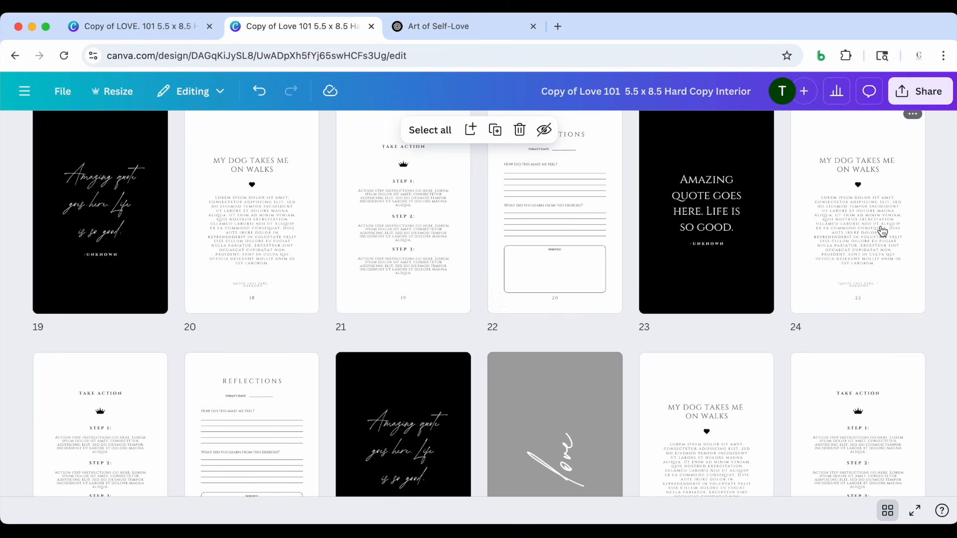
scroll(883, 231, "up", 15)
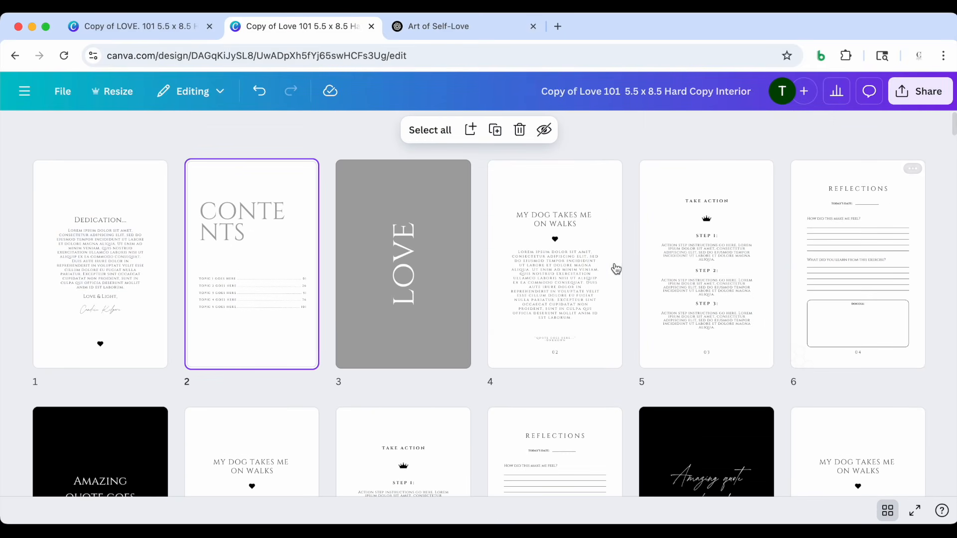
Open the Take Action page on page 5 and review the surrounding devotional pages from page 4 to page 8
double_click(698, 274)
scroll(596, 313, "up", 9)
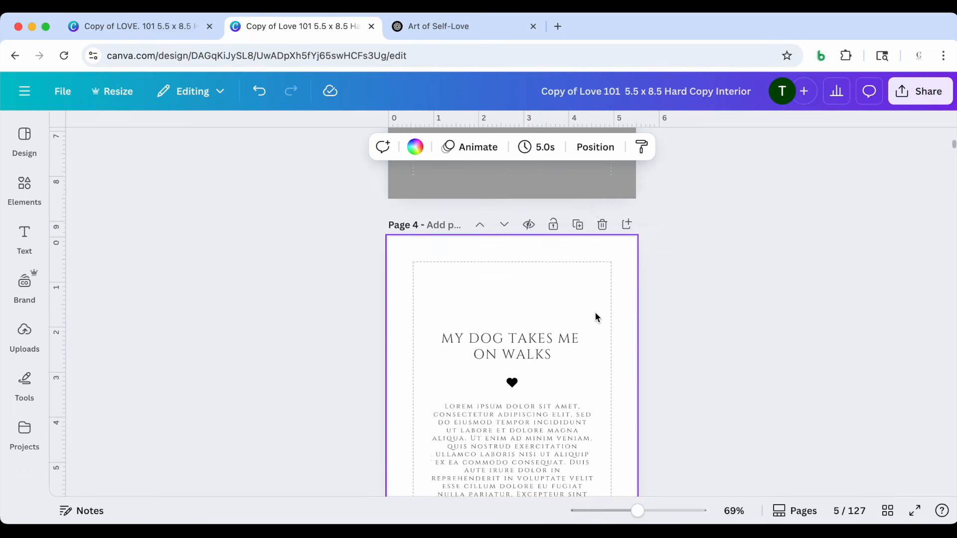
scroll(595, 313, "down", 9)
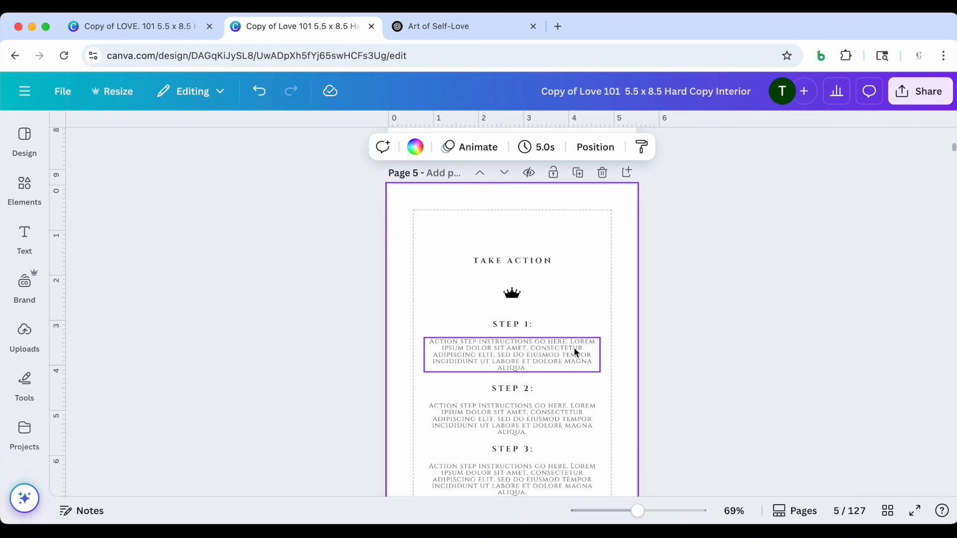
scroll(574, 348, "down", 3)
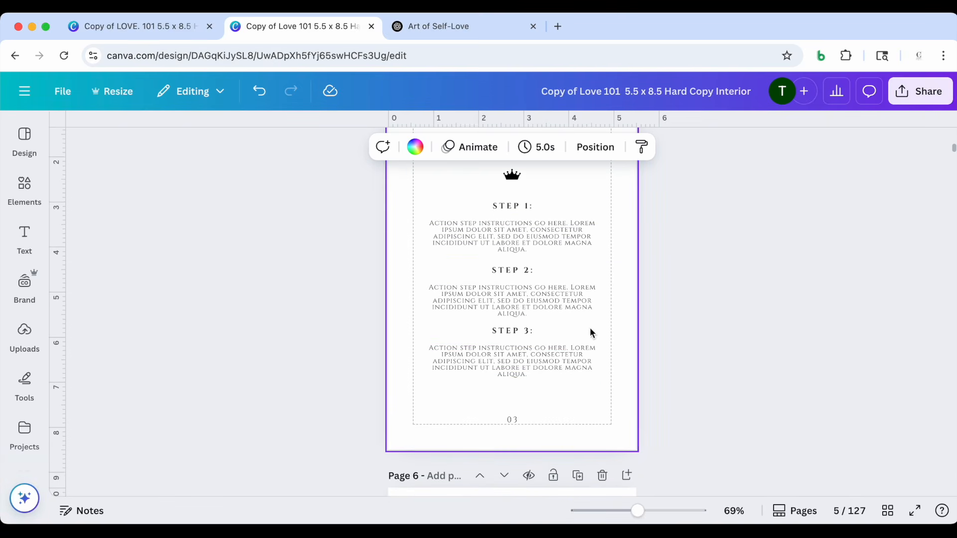
scroll(591, 334, "down", 4)
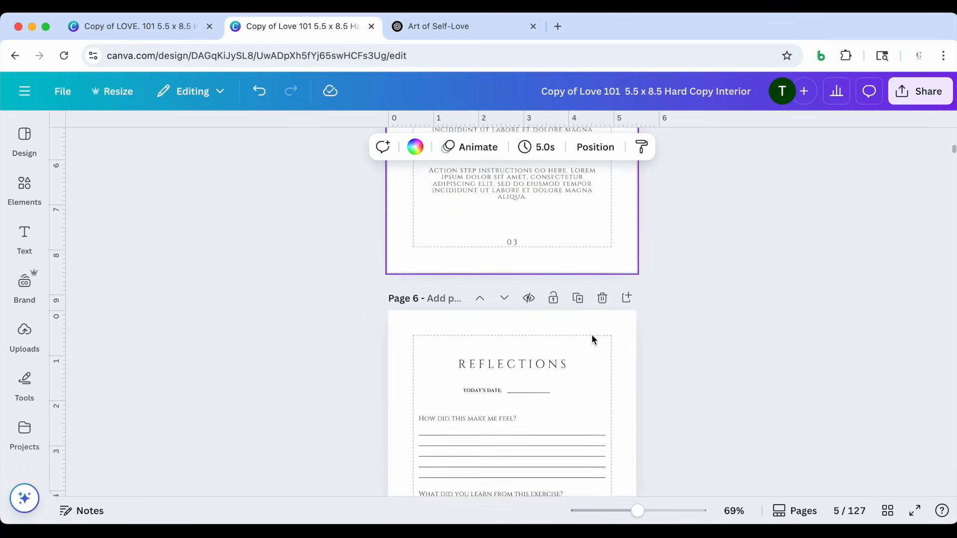
scroll(591, 334, "down", 3)
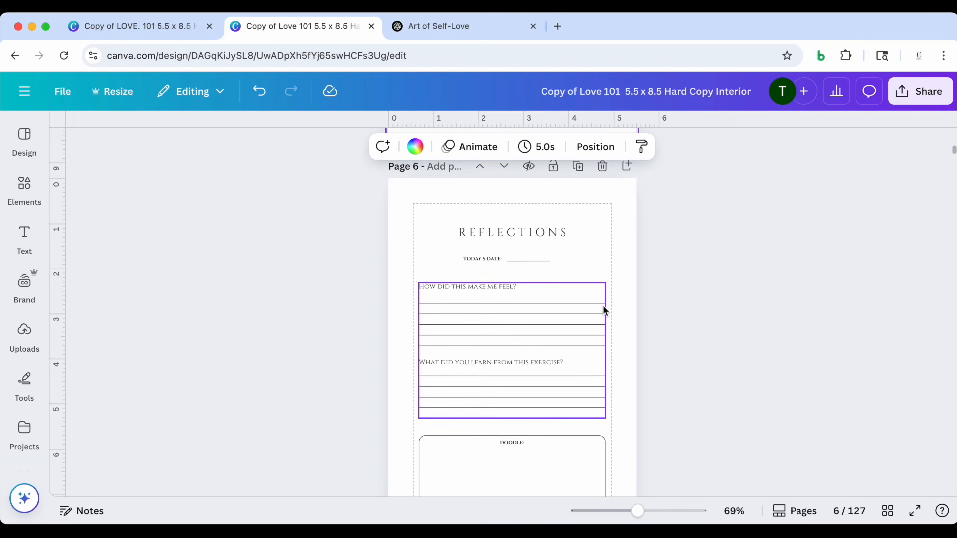
scroll(604, 308, "down", 1)
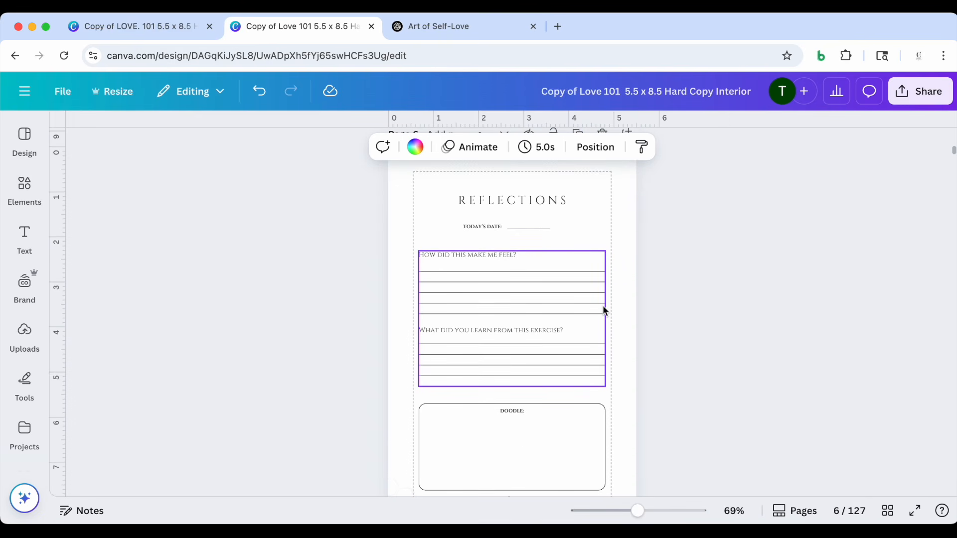
scroll(603, 307, "down", 10)
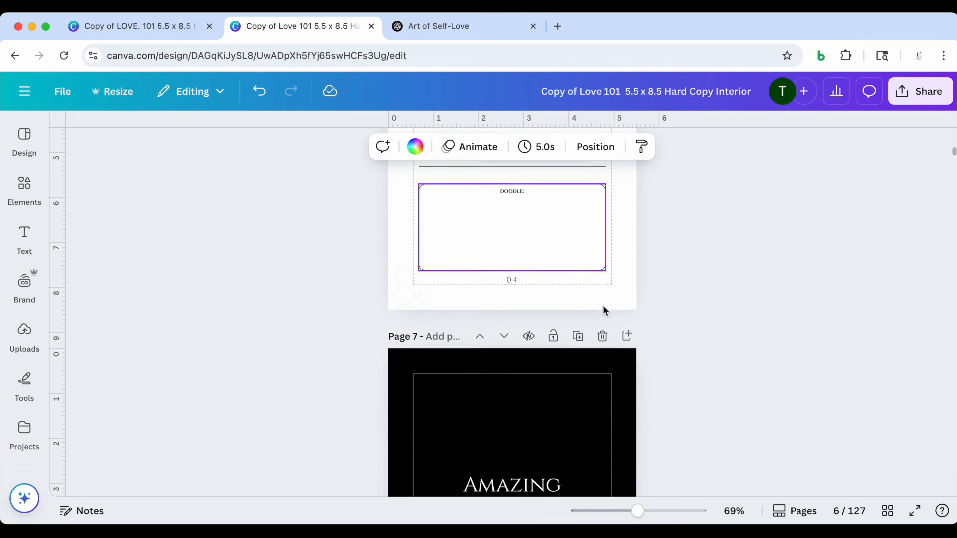
scroll(526, 349, "down", 10)
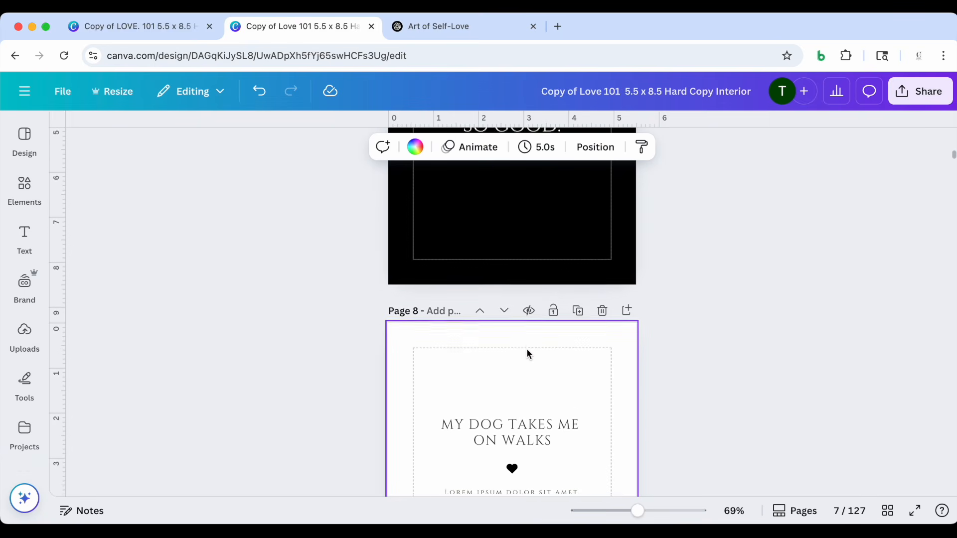
Go back to the start of the interior and review the dedication page and the contents page
scroll(527, 349, "up", 15)
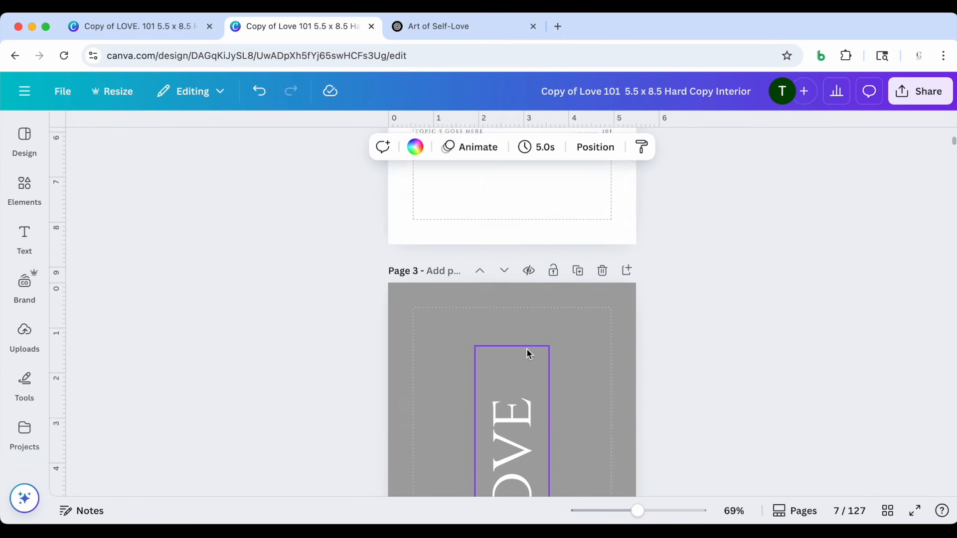
scroll(529, 354, "up", 10)
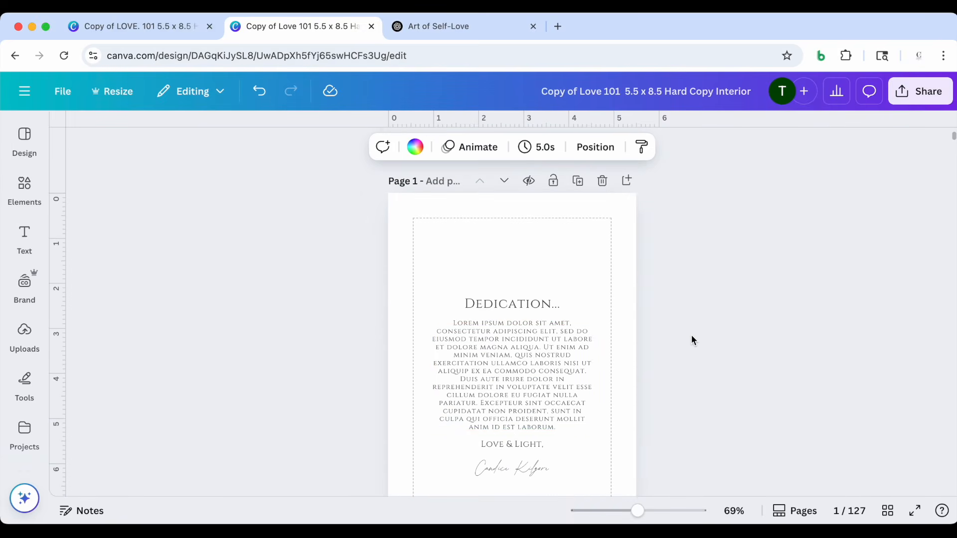
scroll(691, 334, "down", 5)
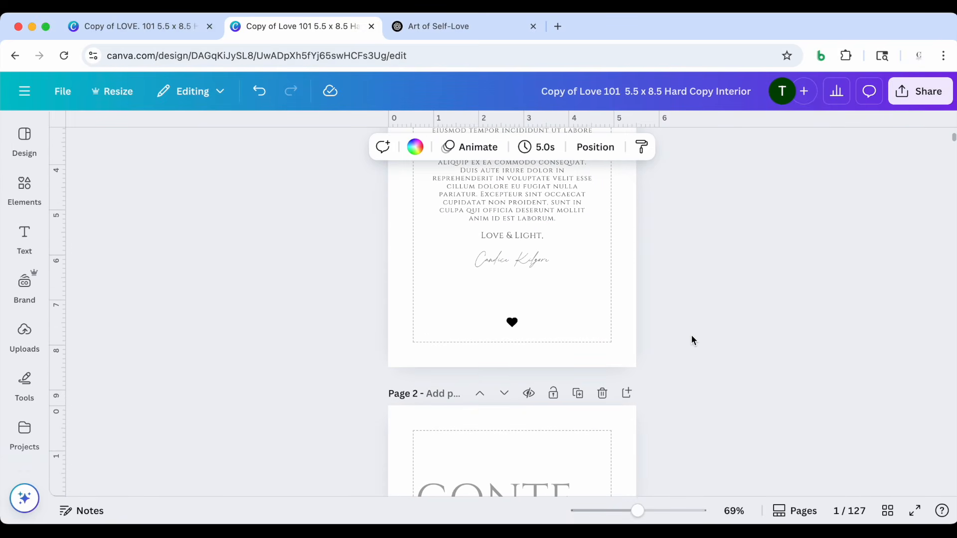
scroll(691, 334, "down", 6)
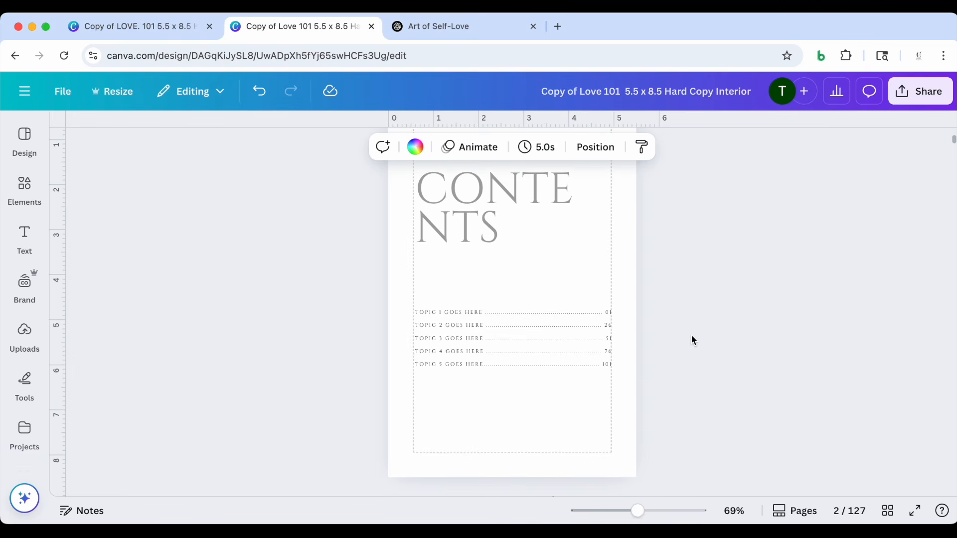
scroll(692, 339, "up", 2)
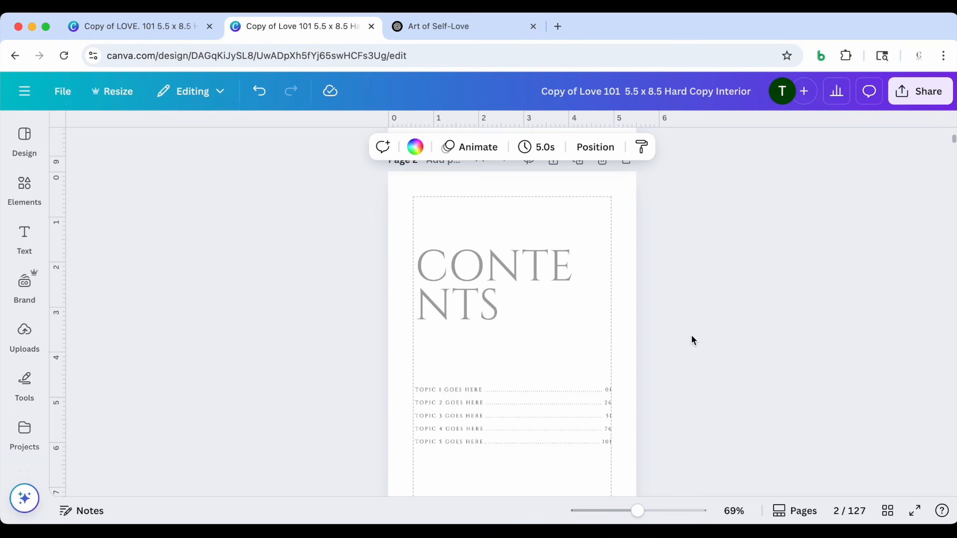
Compare the Art of Self-Love breakdown in ChatGPT with the topic placeholders on the Canva contents page
left_click(462, 25)
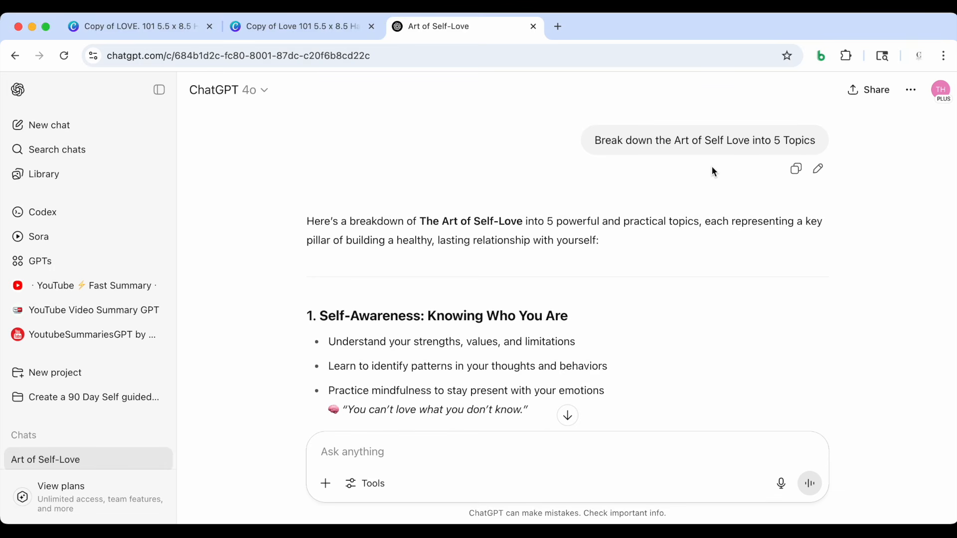
left_click(328, 26)
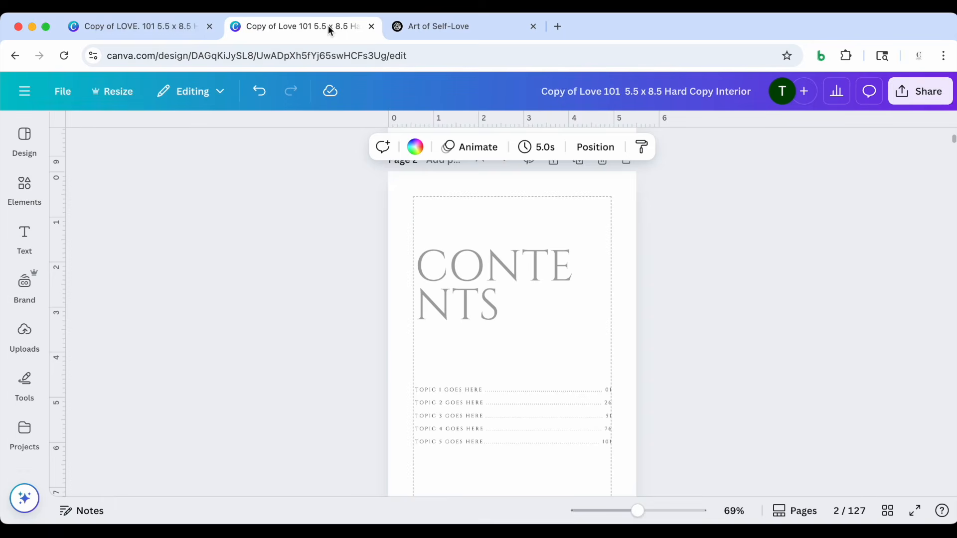
scroll(426, 384, "down", 1)
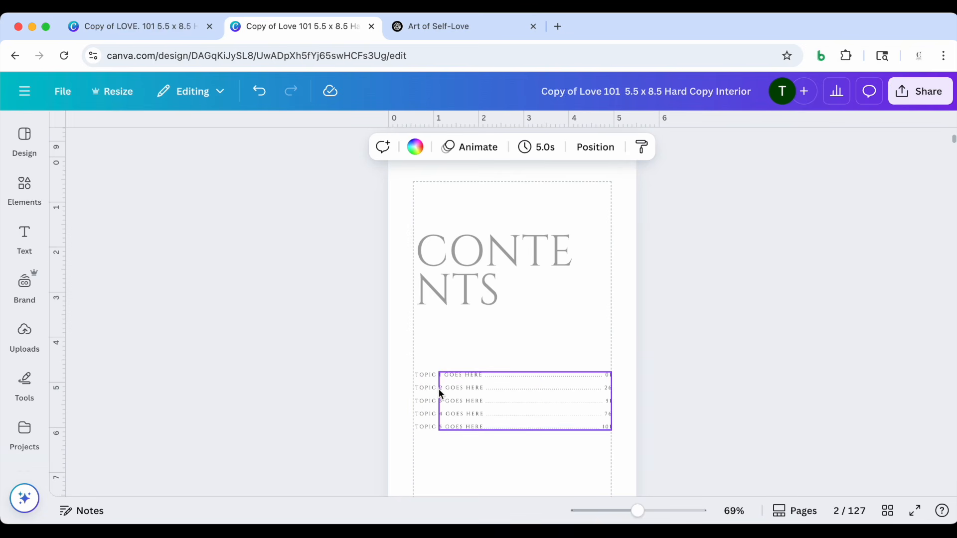
Switch to ChatGPT and read through the five Art of Self-Love topics, from Self-Awareness to Self-Respect
left_click(471, 28)
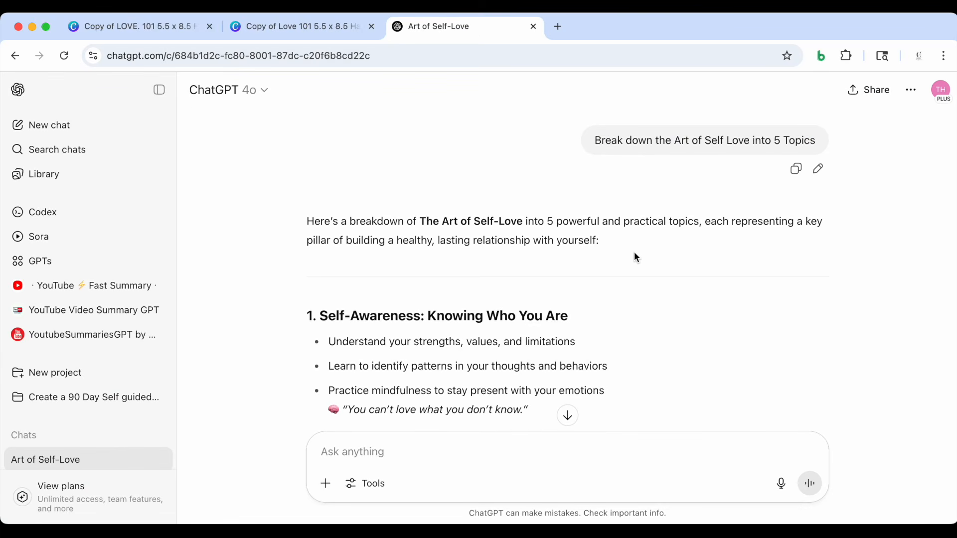
scroll(635, 252, "down", 5)
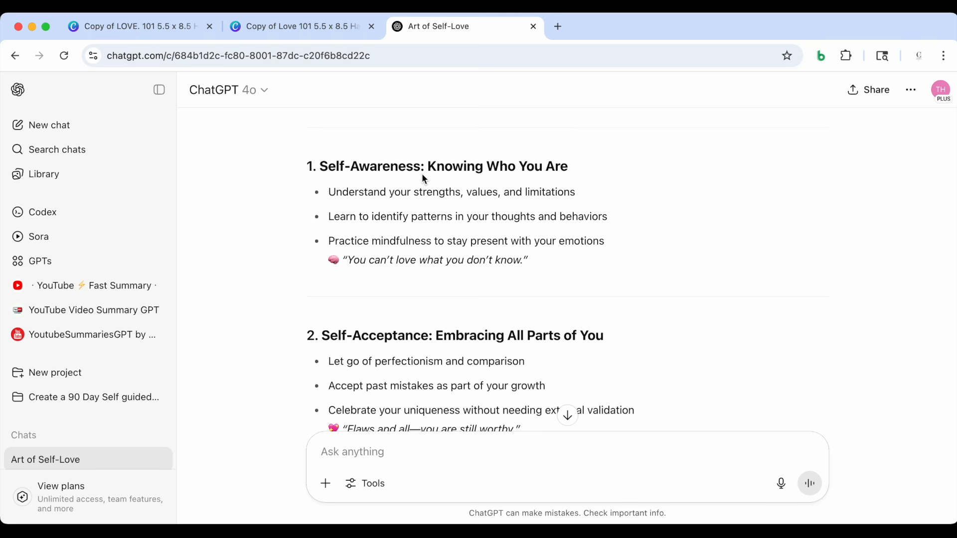
scroll(382, 334, "down", 2)
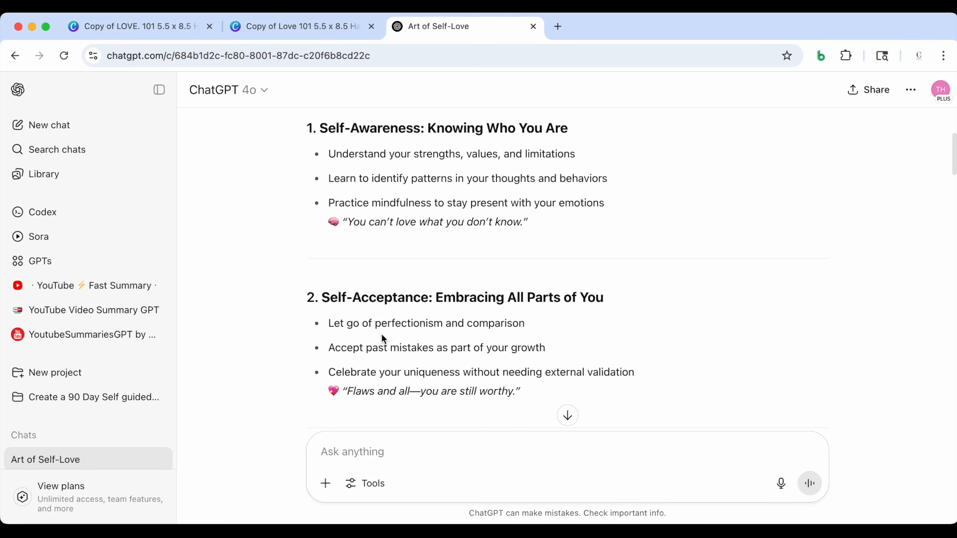
scroll(412, 308, "down", 1)
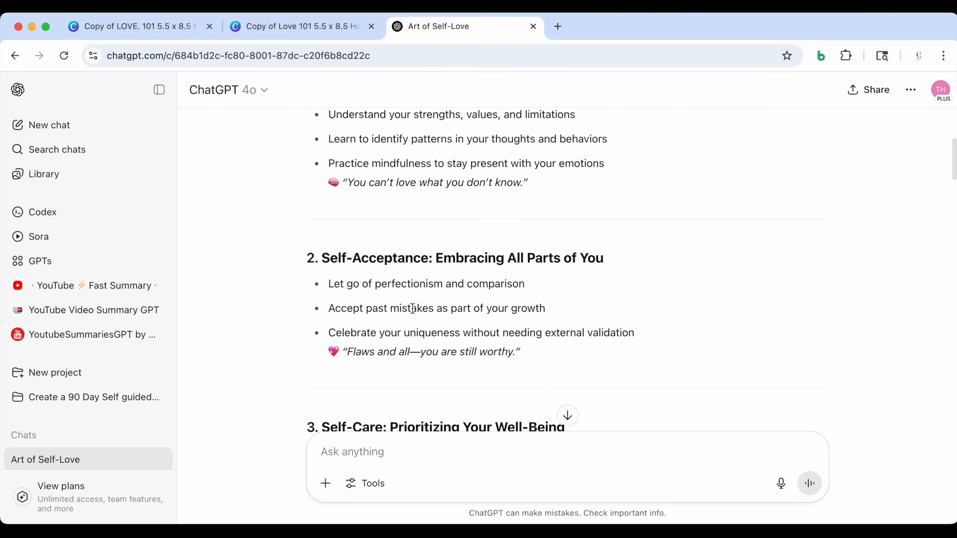
scroll(575, 304, "down", 3)
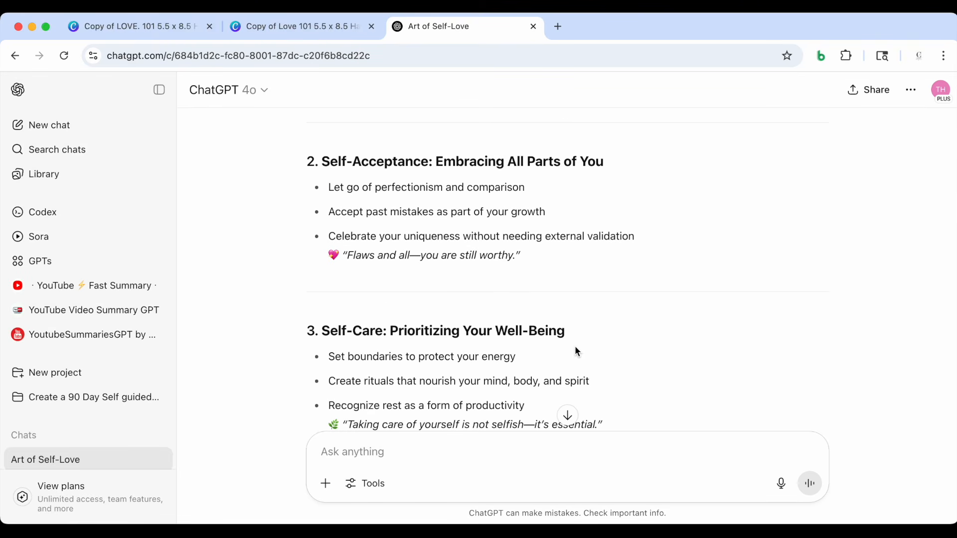
scroll(576, 346, "down", 5)
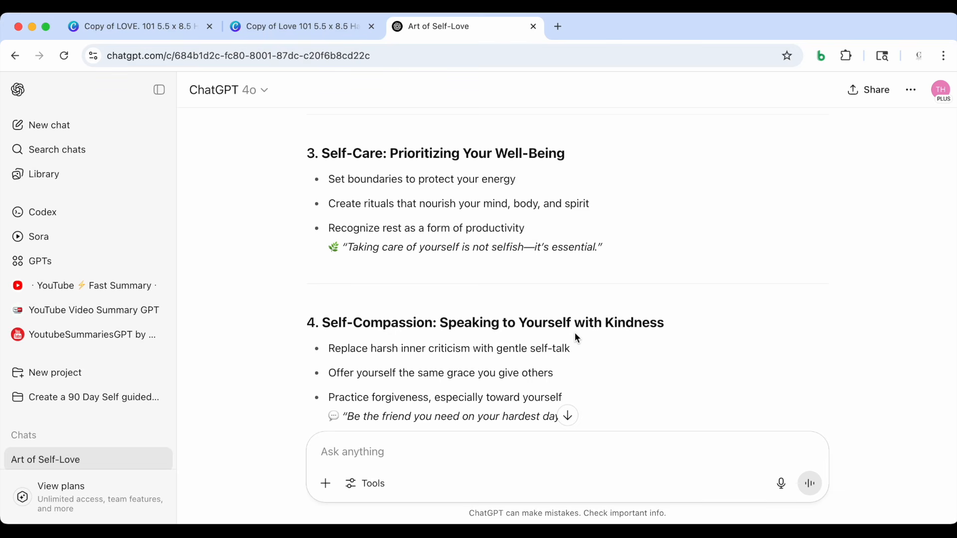
scroll(658, 337, "down", 6)
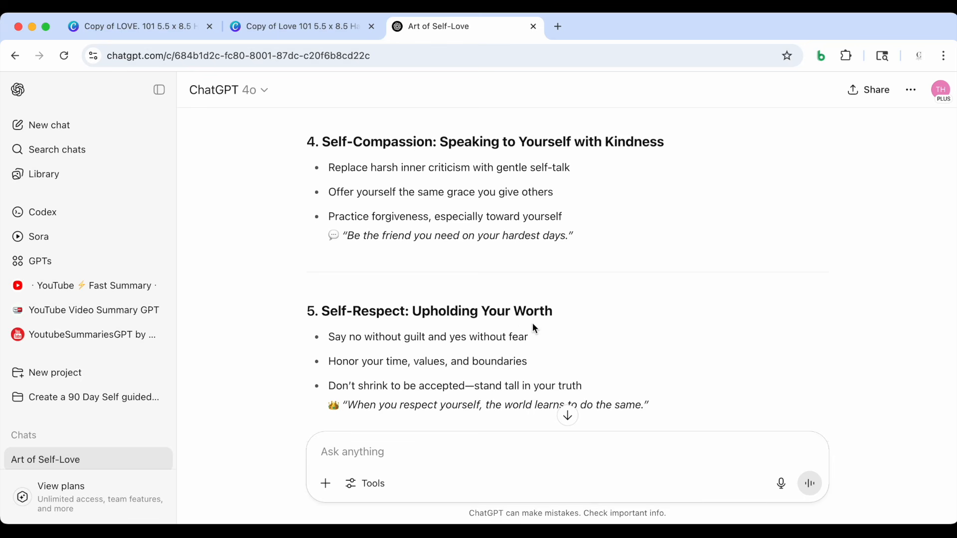
scroll(533, 325, "down", 2)
scroll(534, 325, "up", 4)
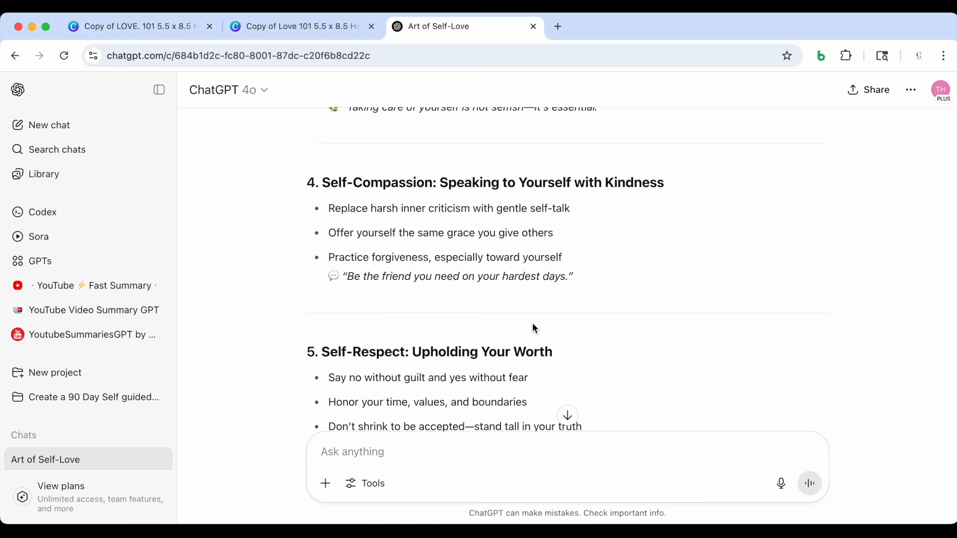
scroll(533, 328, "up", 10)
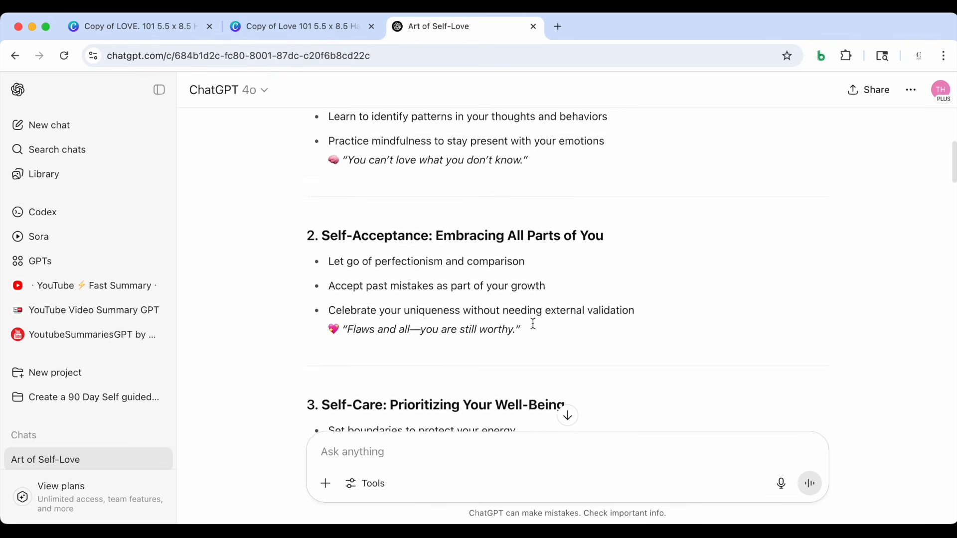
scroll(533, 328, "up", 2)
Copy "Self-Awareness: Knowing Who You Are" from ChatGPT over the Topic 1 placeholder in Canva, widening the topics text box and keeping Topic 2 on its own line
left_click_drag(319, 241, 568, 240)
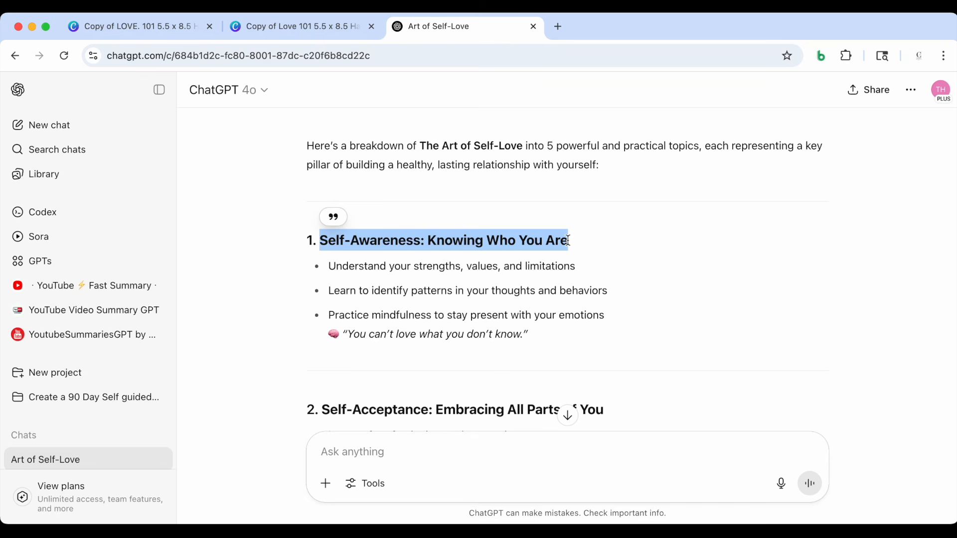
left_click(297, 27)
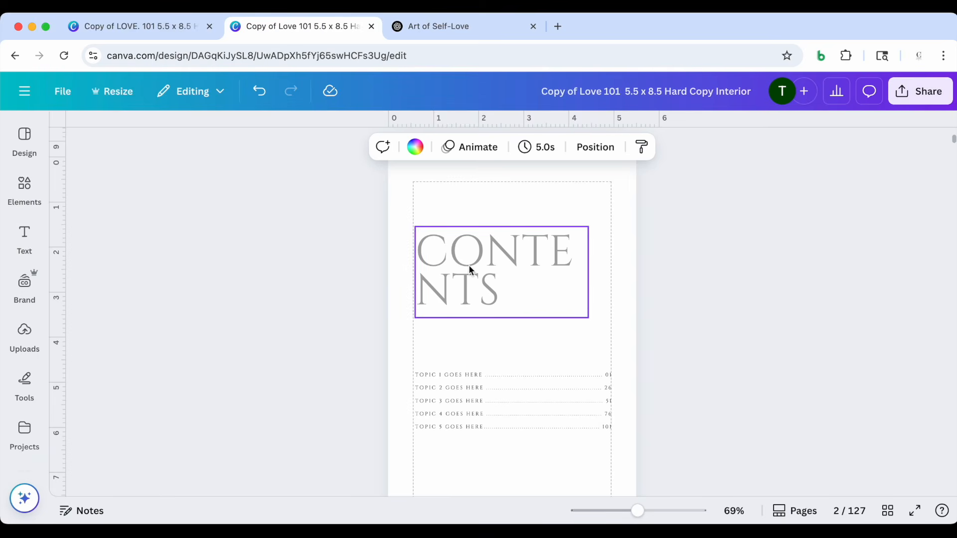
left_click_drag(639, 512, 658, 516)
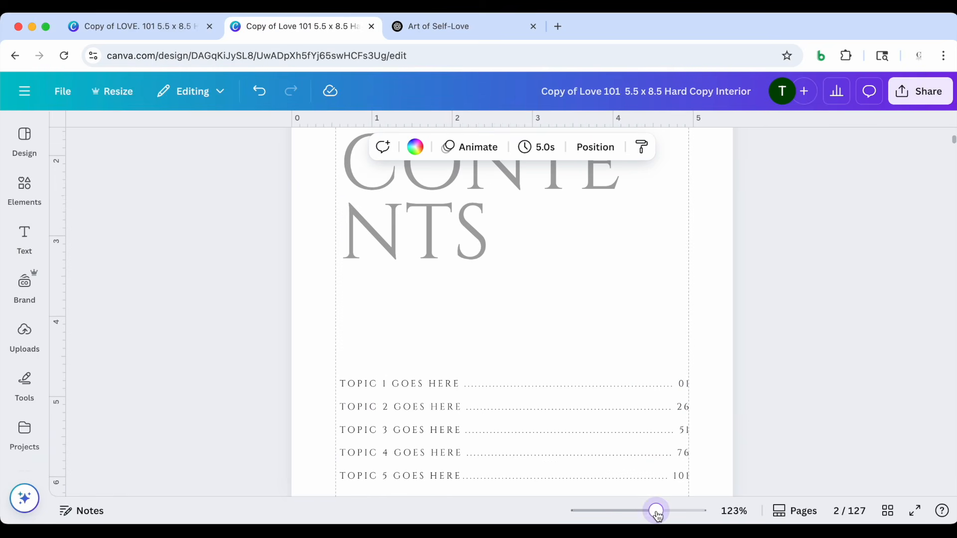
left_click(357, 390)
double_click(357, 387)
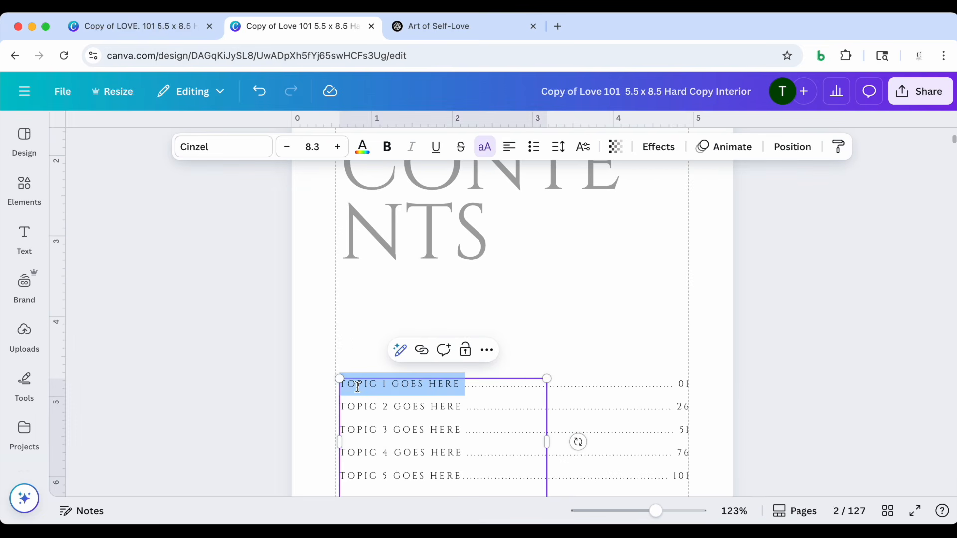
left_click_drag(547, 442, 659, 440)
scroll(598, 381, "down", 3)
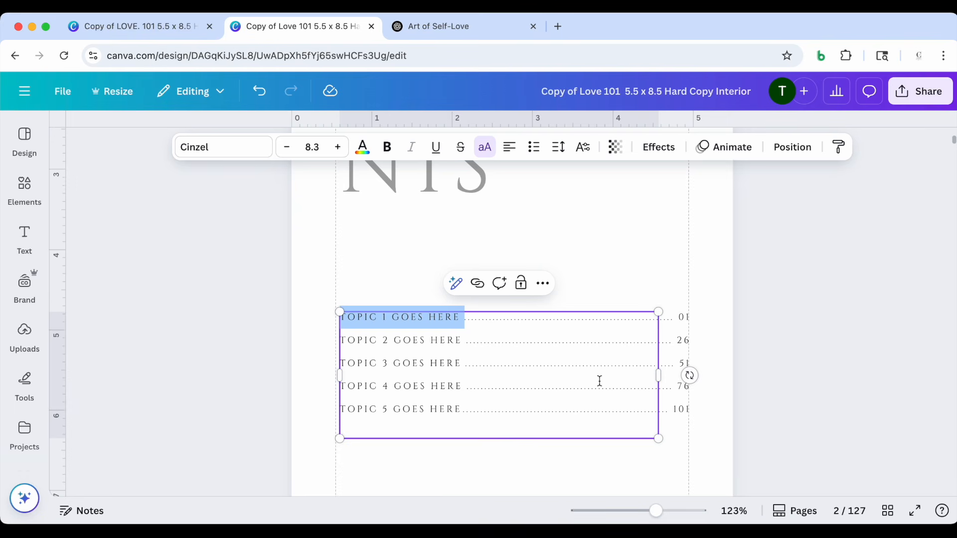
type("SELF-AWARENESS: KNOWING WHO YOU ARE")
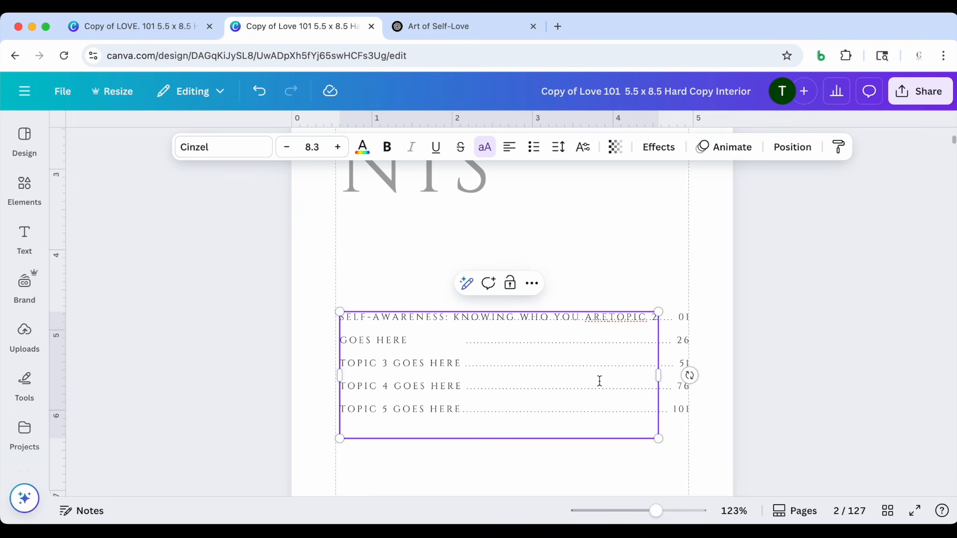
key("Return")
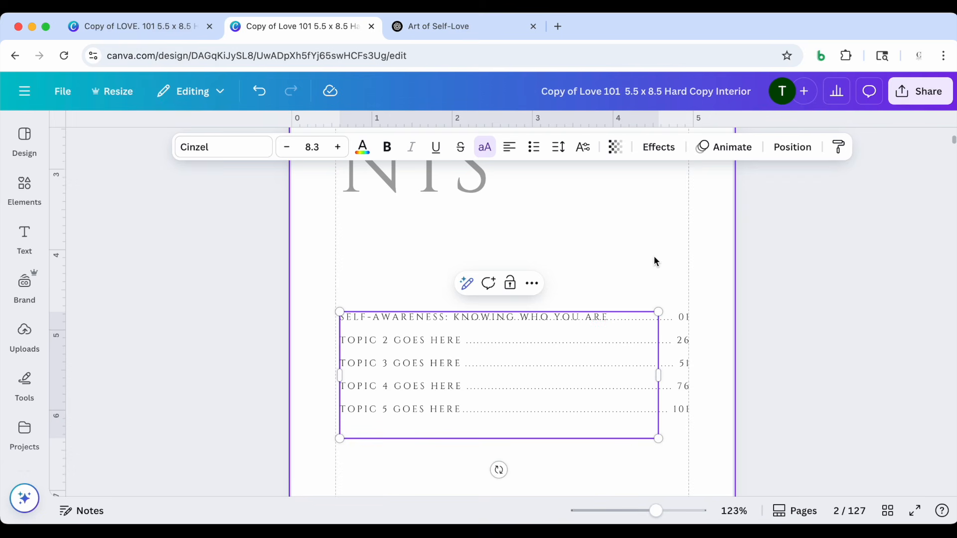
Remove the leader dots that overlap the Self-Awareness title in the contents list, keeping those between the title and page number 01
left_click(654, 255)
left_click(629, 320)
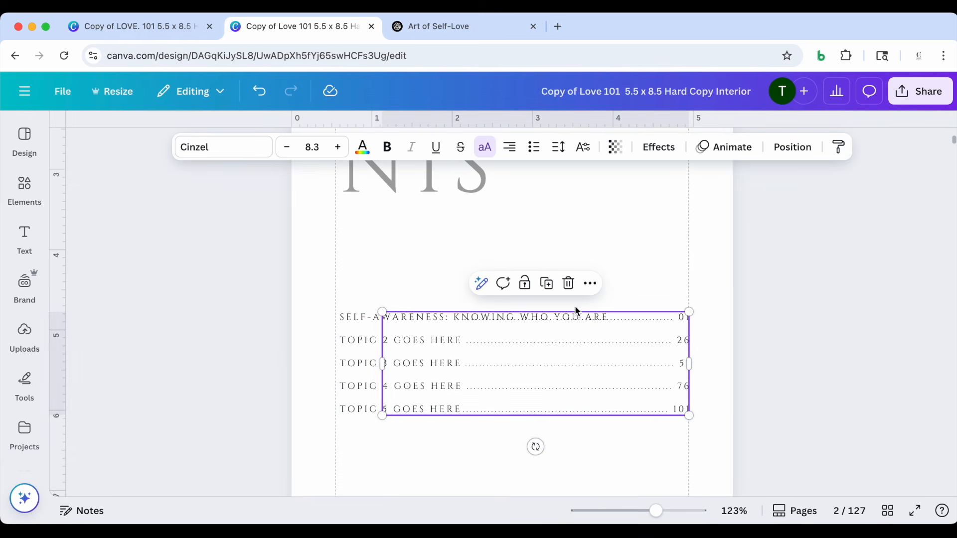
double_click(615, 321)
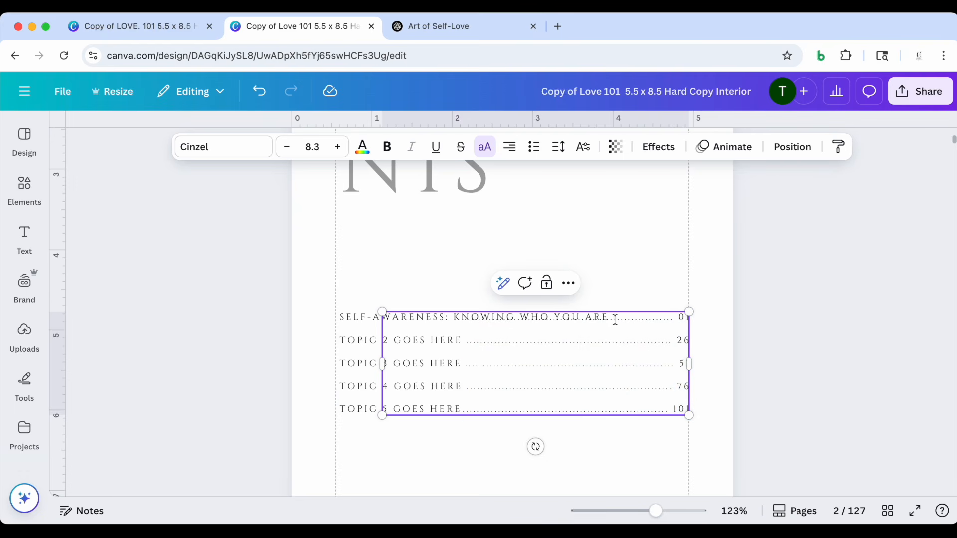
left_click_drag(656, 511, 669, 511)
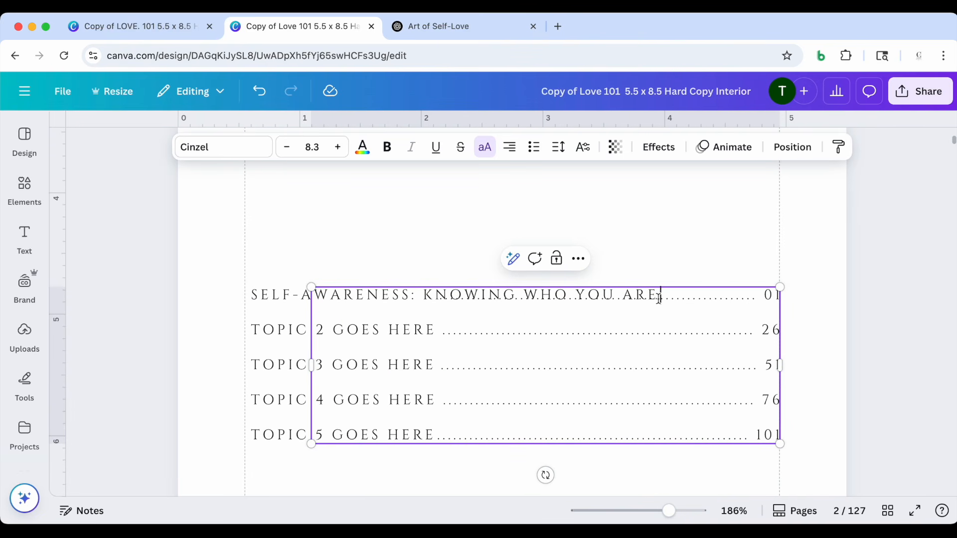
left_click_drag(657, 297, 400, 298)
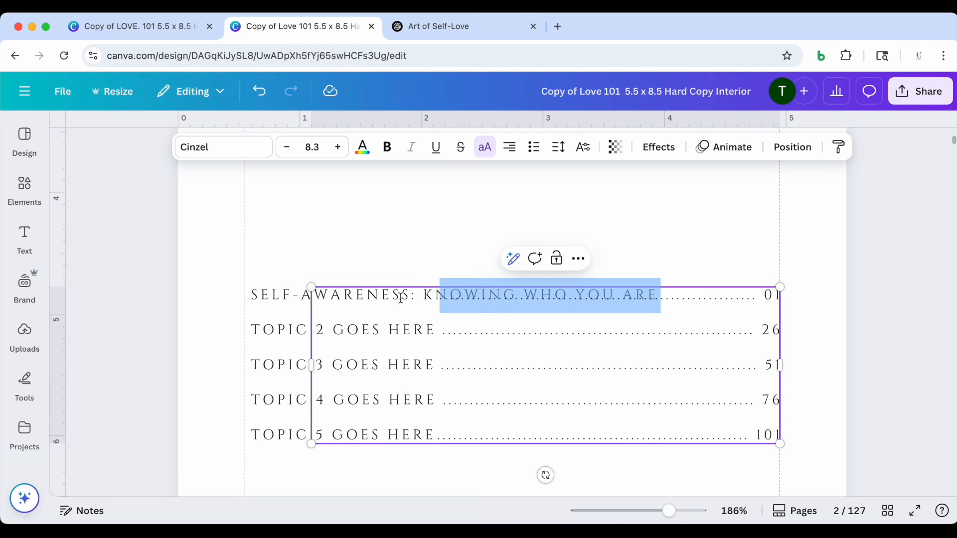
key("Right")
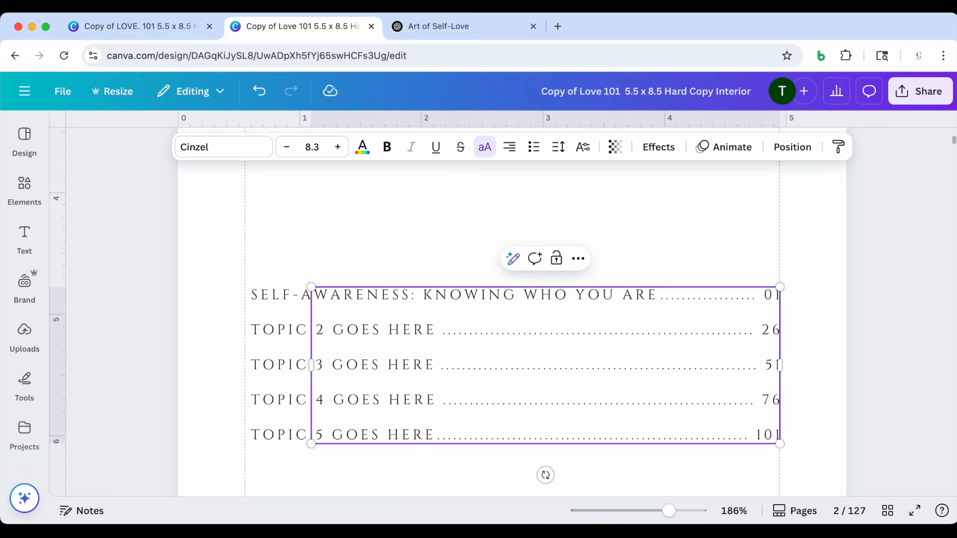
left_click(806, 239)
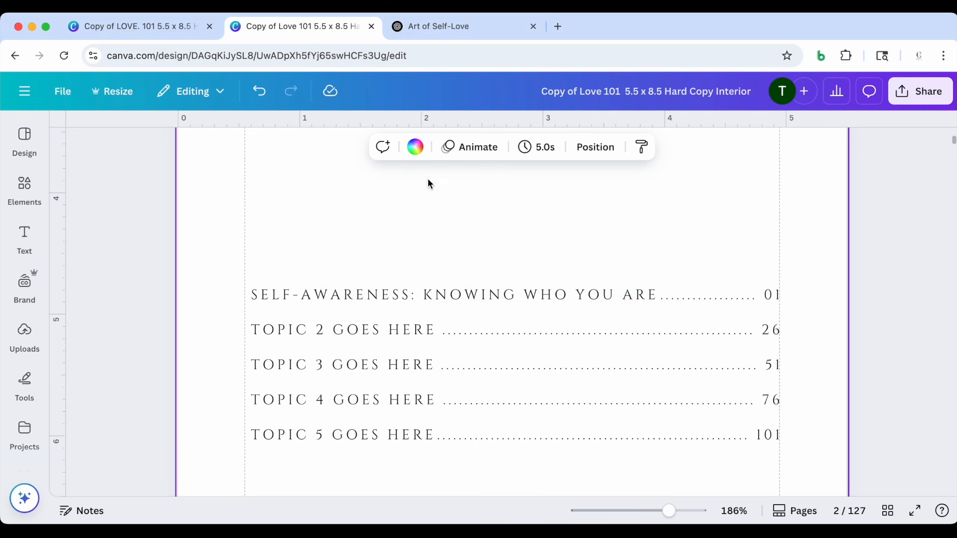
Copy the heading "Self-Acceptance: Embracing All Parts of You" from ChatGPT and replace the Topic 2 placeholder on the Canva contents page with it
left_click(439, 26)
scroll(320, 295, "down", 3)
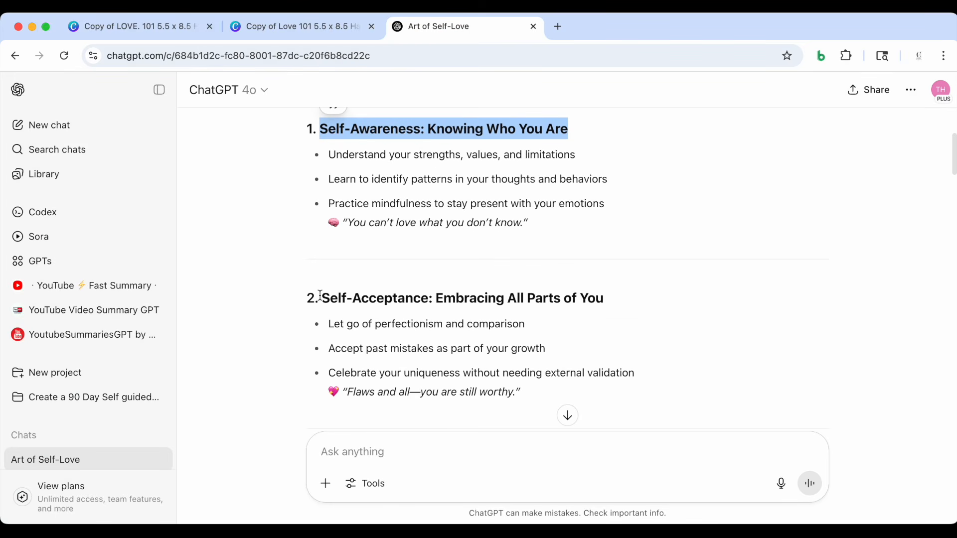
left_click_drag(321, 297, 603, 297)
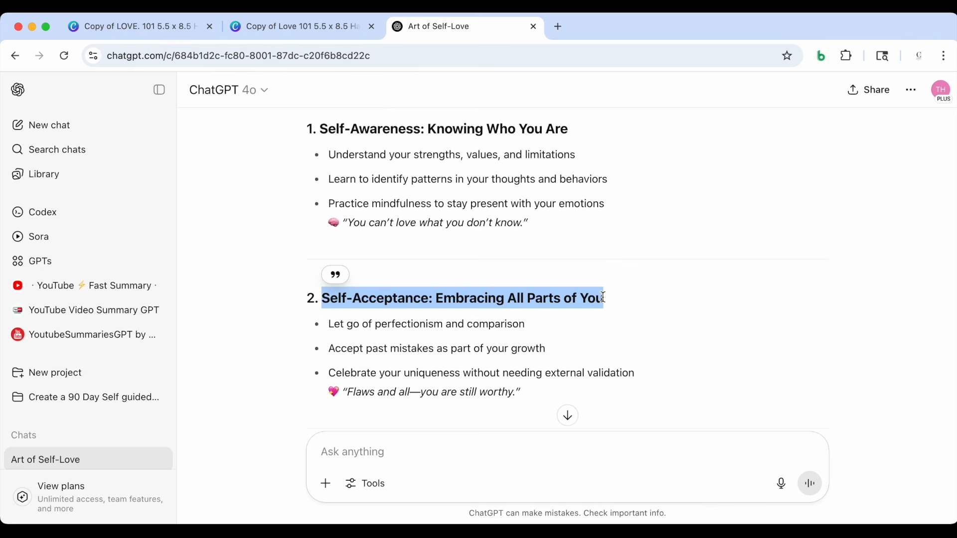
left_click(325, 21)
left_click(270, 333)
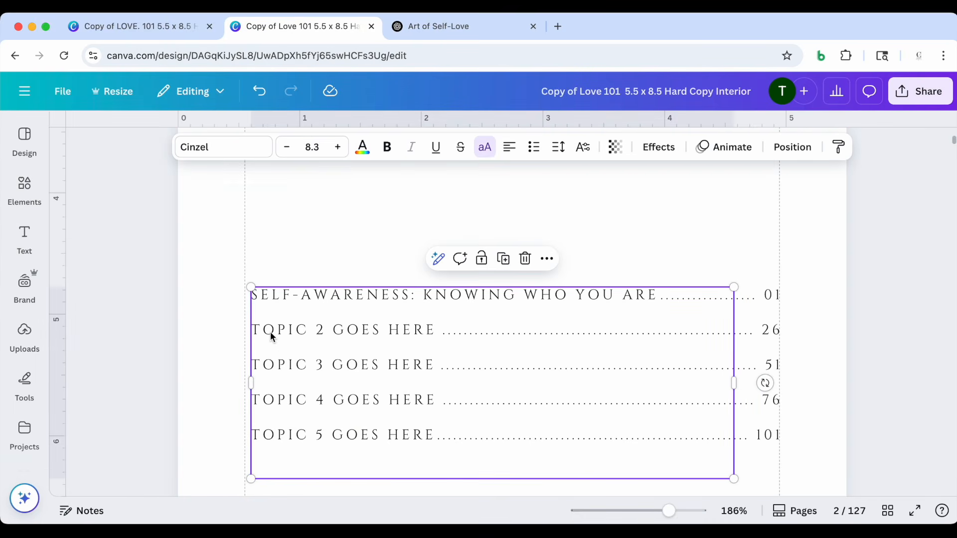
left_click_drag(437, 330, 249, 330)
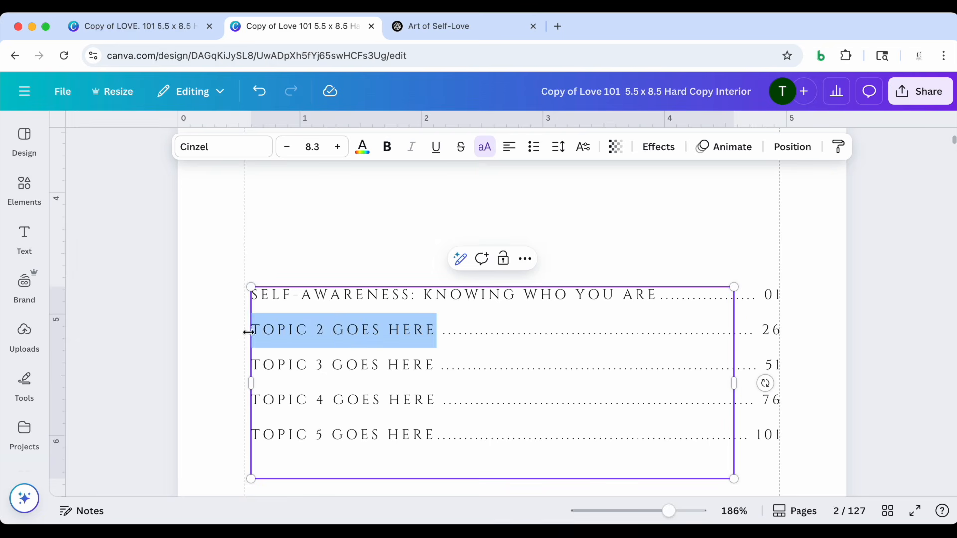
type("SELF-ACCEPTANCE: EMBRACING ALL PARTS OF YOU")
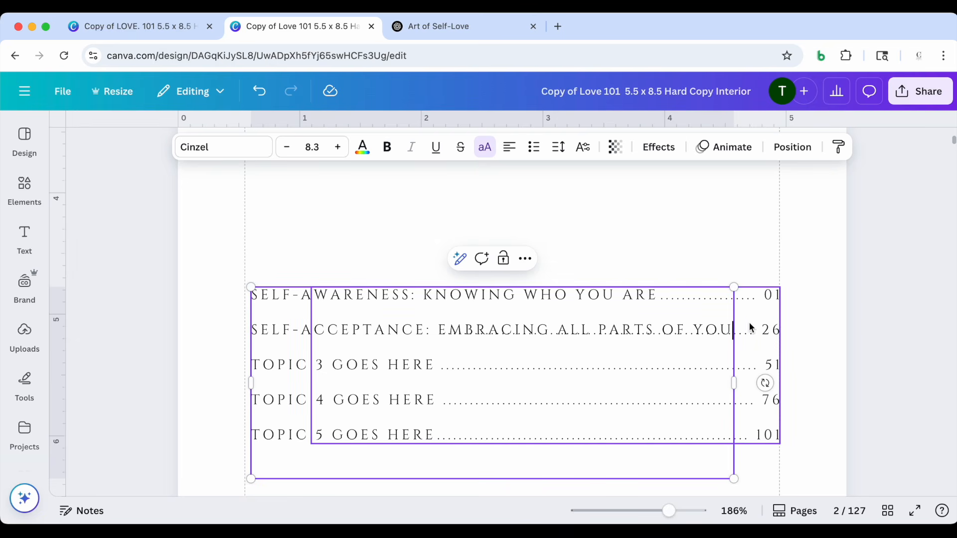
Remove the leader dots overlapping the Self-Acceptance title in the contents list, keeping four dots between the title and page number 26
left_click(827, 320)
left_click(739, 335)
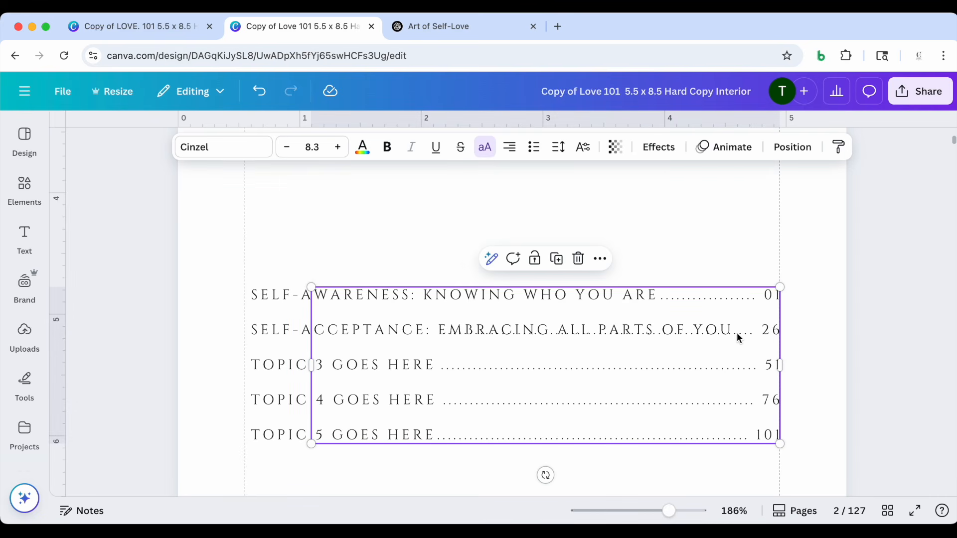
left_click(739, 335)
left_click_drag(739, 335, 426, 340)
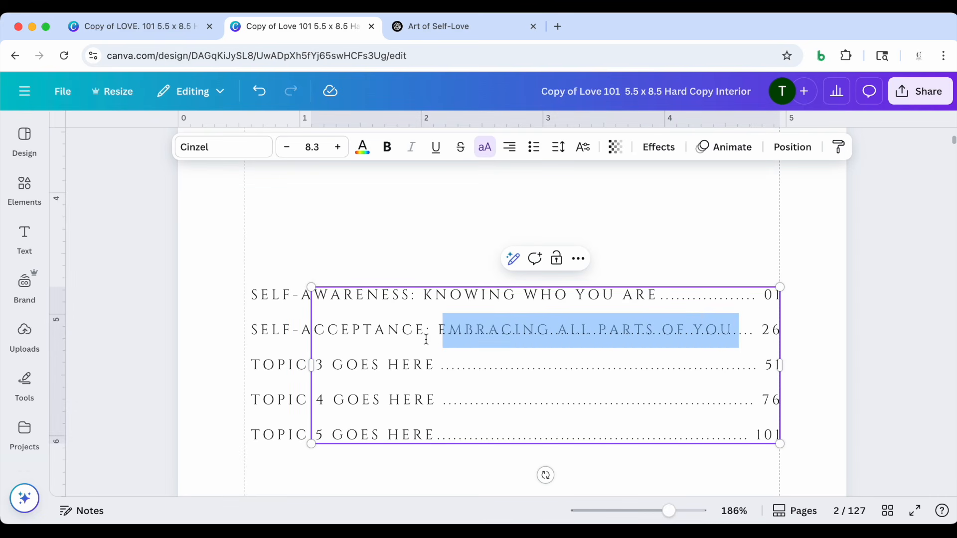
key("BackSpace")
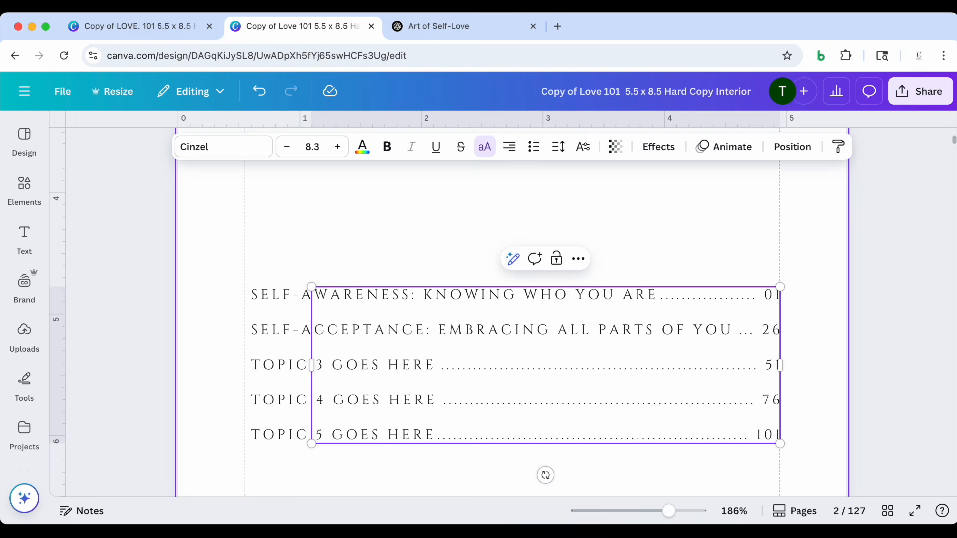
type(".")
key("super+z")
left_click(869, 310)
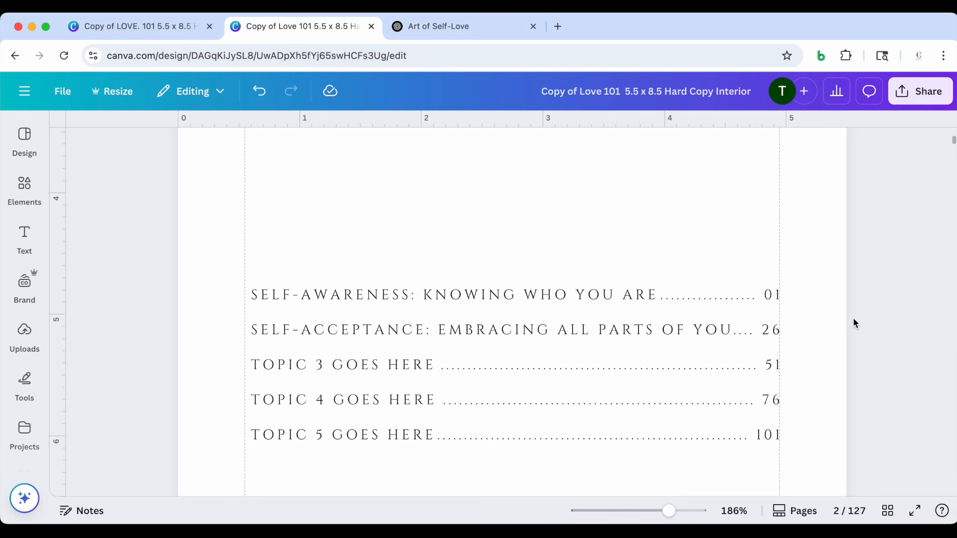
Copy the heading "Self-Care: Prioritizing Your Well-Being" from ChatGPT and replace the Topic 3 placeholder on the Canva contents page with it
left_click(449, 28)
scroll(455, 305, "down", 5)
left_click_drag(325, 238, 564, 232)
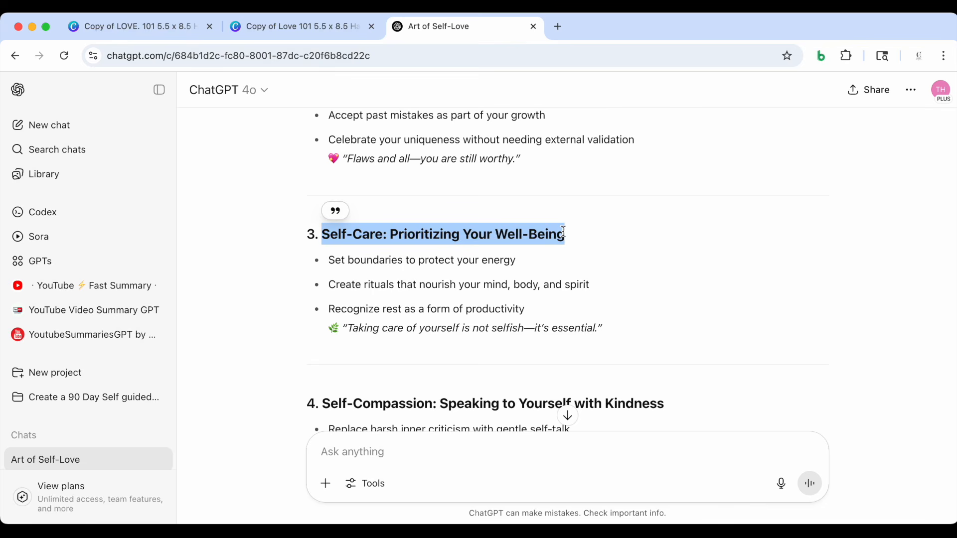
left_click(333, 24)
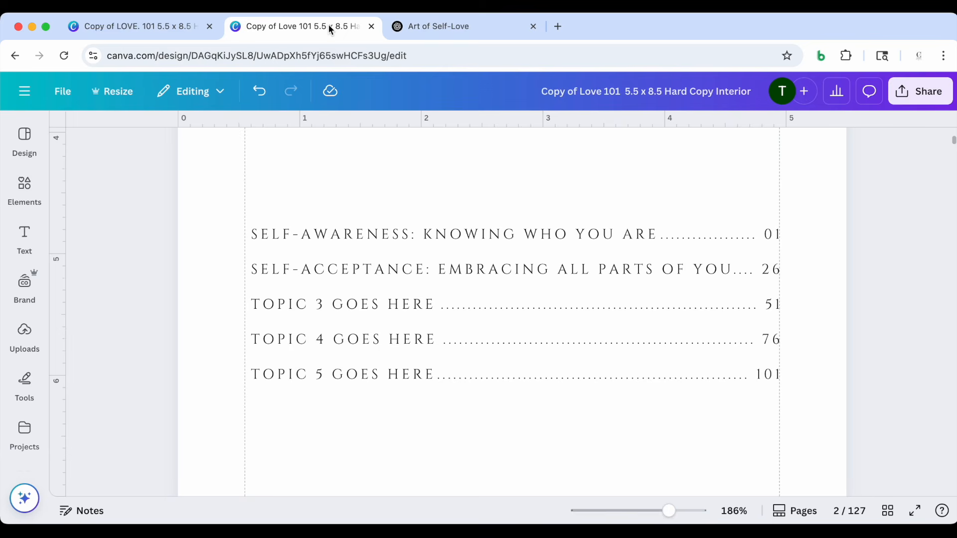
left_click(295, 309)
left_click(294, 309)
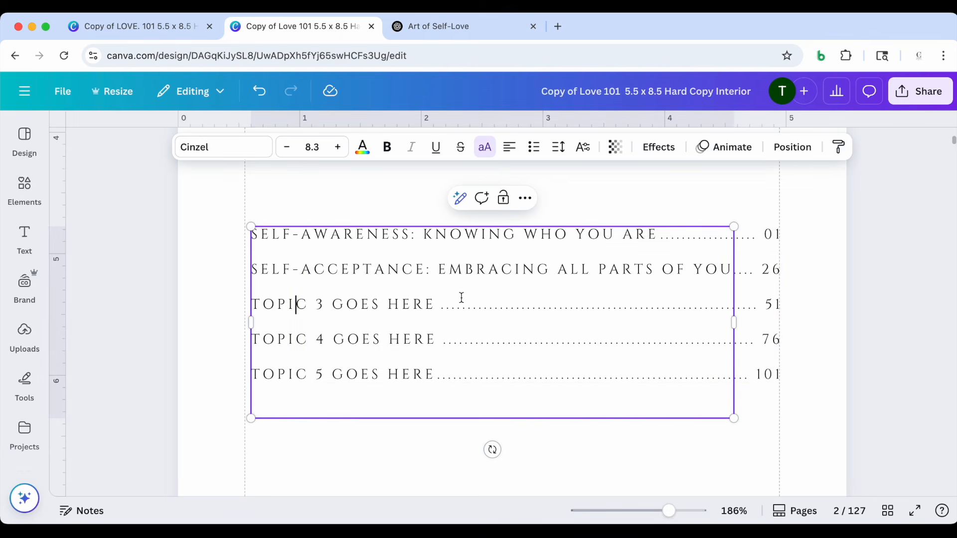
left_click_drag(437, 306, 254, 303)
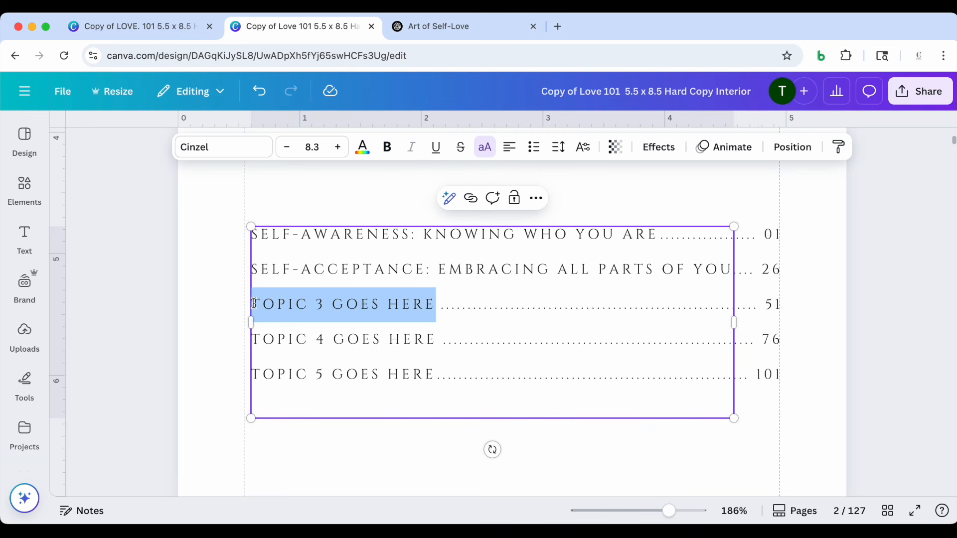
type("SELF-CARE: PRIORITIZING YOUR WELL-BEING")
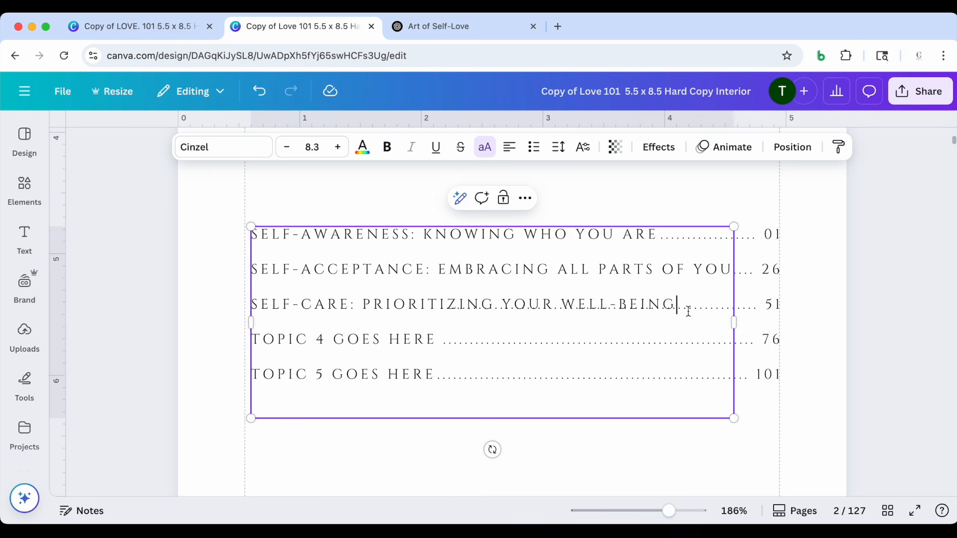
Remove the leader dots overlapping the Self-Care title in the contents list, keeping those between the title and page number 51
left_click(753, 308)
right_click(744, 311)
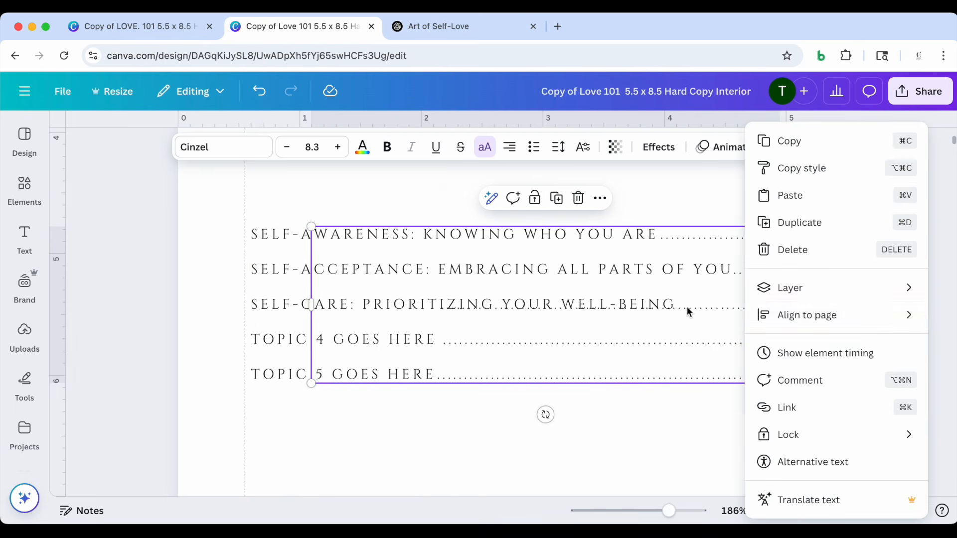
left_click(688, 312)
left_click(688, 311)
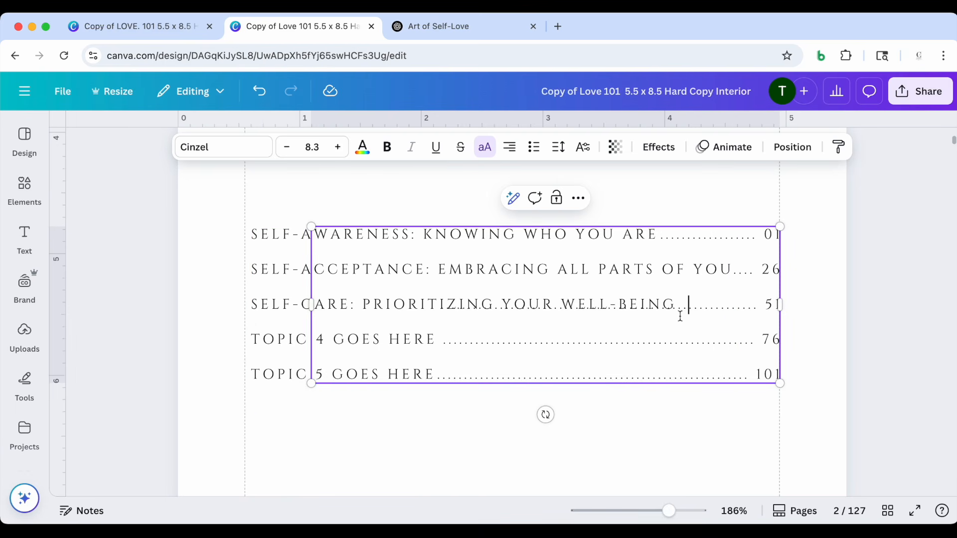
left_click_drag(676, 308, 432, 320)
key("BackSpace")
left_click(859, 285)
Copy the heading "Self-Compassion: Speaking to Yourself with Kindness" from ChatGPT and replace the Topic 4 placeholder on the Canva contents page with it
scroll(804, 303, "down", 1)
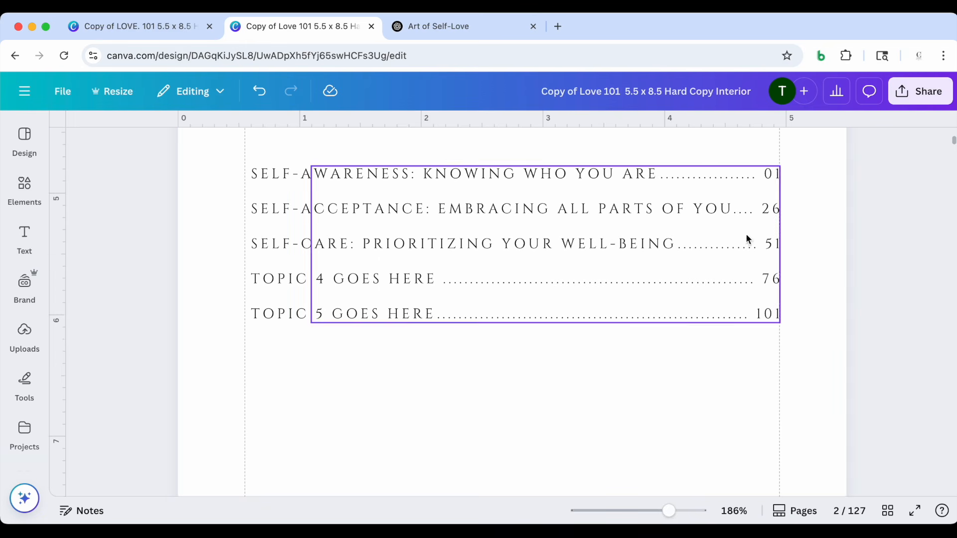
left_click(449, 27)
scroll(418, 359, "down", 3)
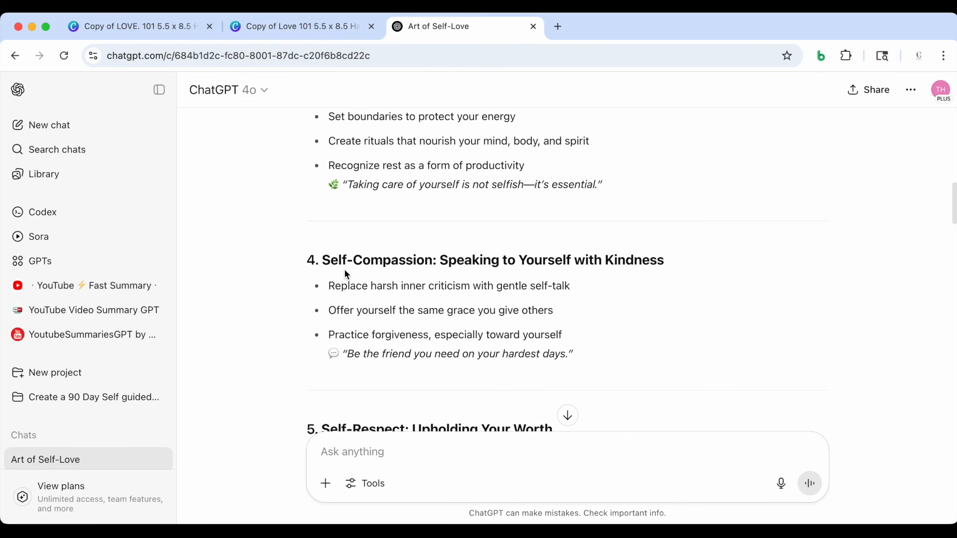
left_click_drag(322, 260, 649, 254)
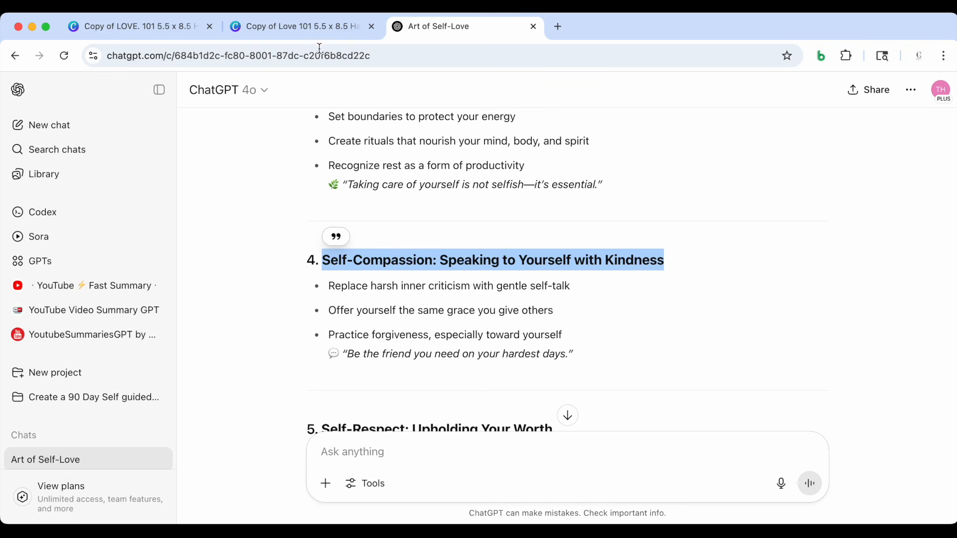
left_click(316, 28)
left_click(284, 278)
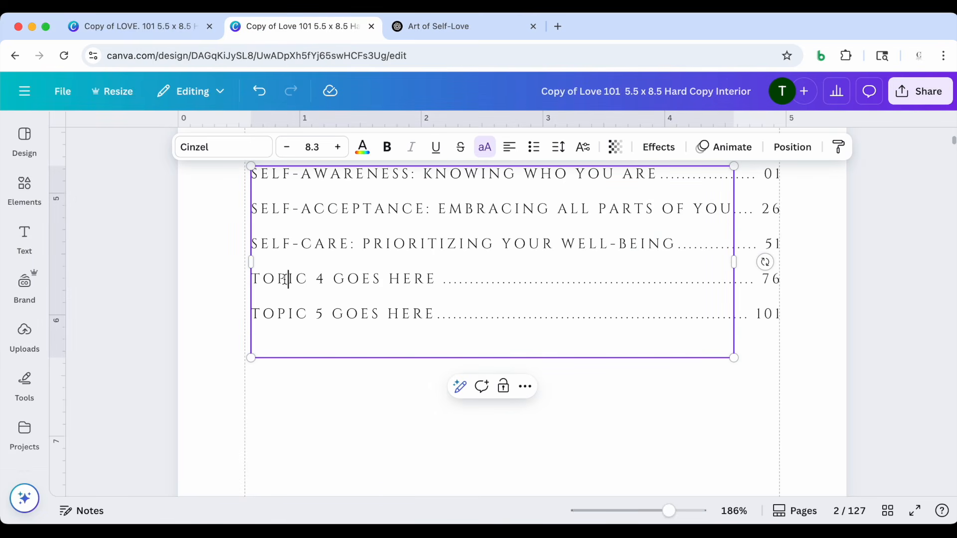
triple_click(284, 279)
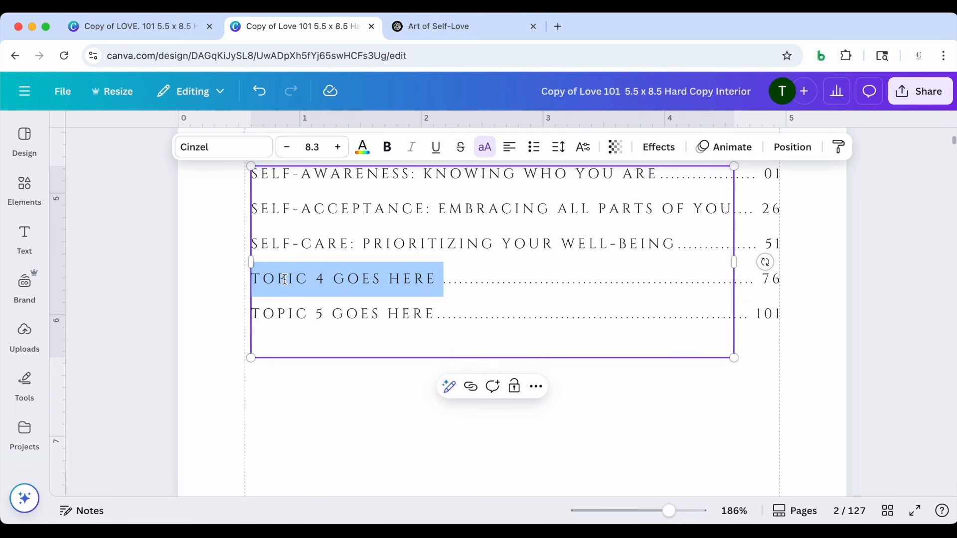
type("SELF-COMPASSION: SPEAKING TO YOURSELF WITH KINDNESS")
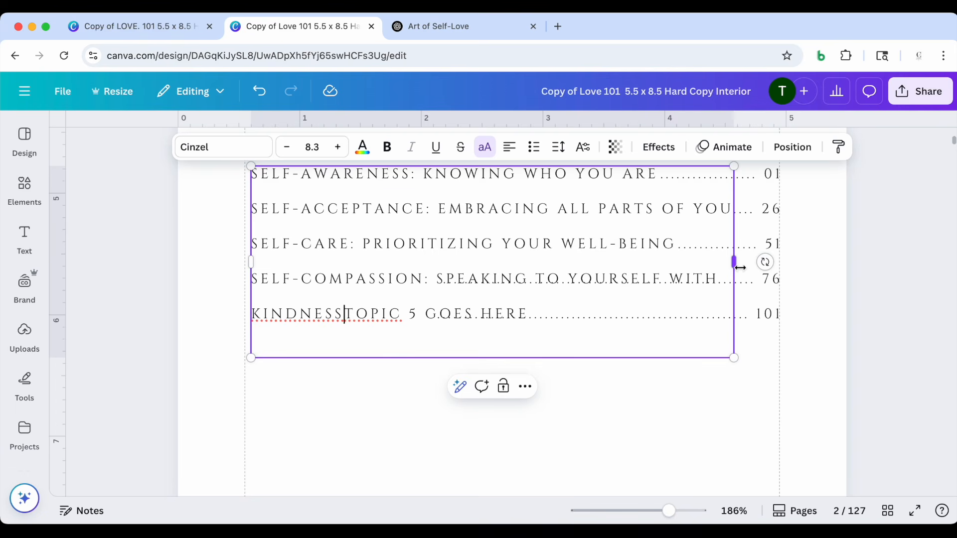
Widen the topics text box slightly, keeping "Kindness" on a second line, and put the Topic 5 placeholder on its own line below it
left_click_drag(740, 268, 815, 259)
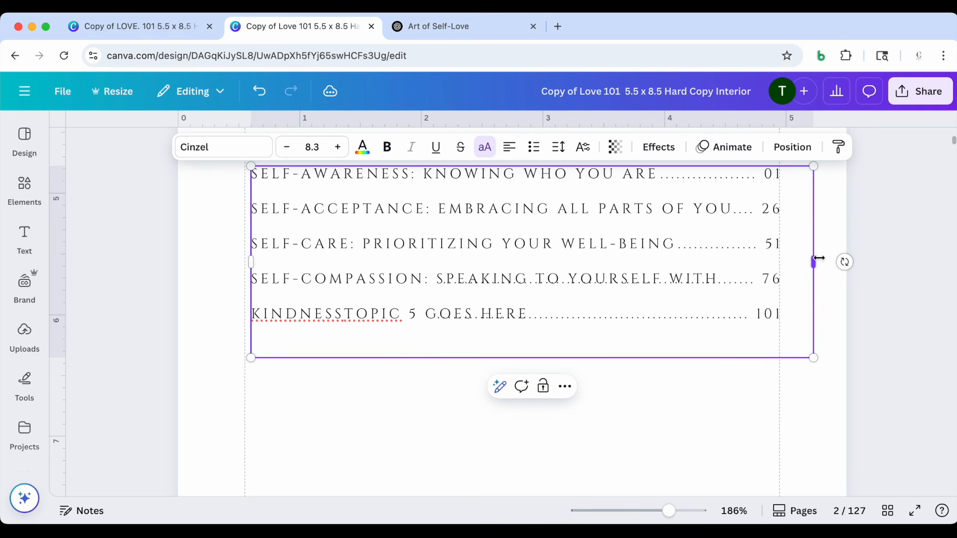
left_click_drag(814, 260, 880, 260)
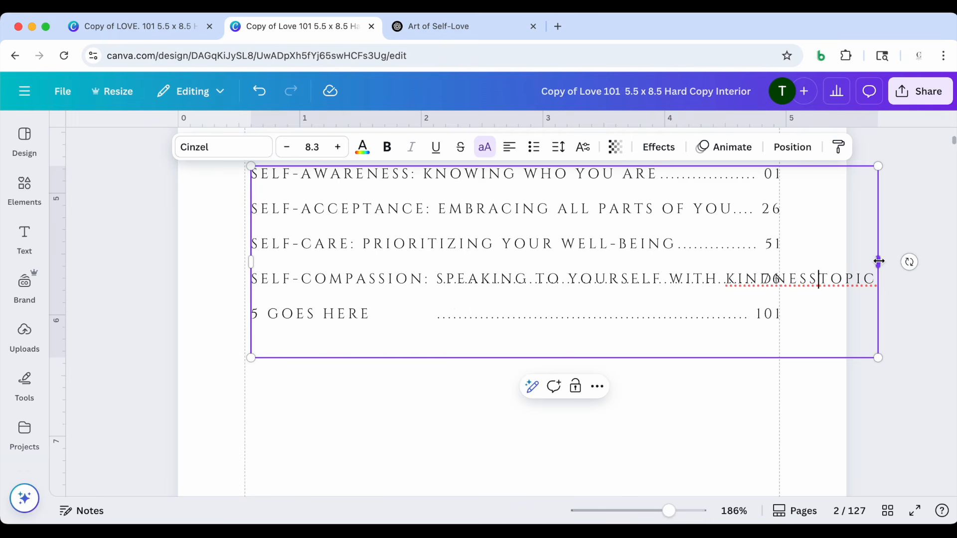
left_click_drag(878, 262, 769, 282)
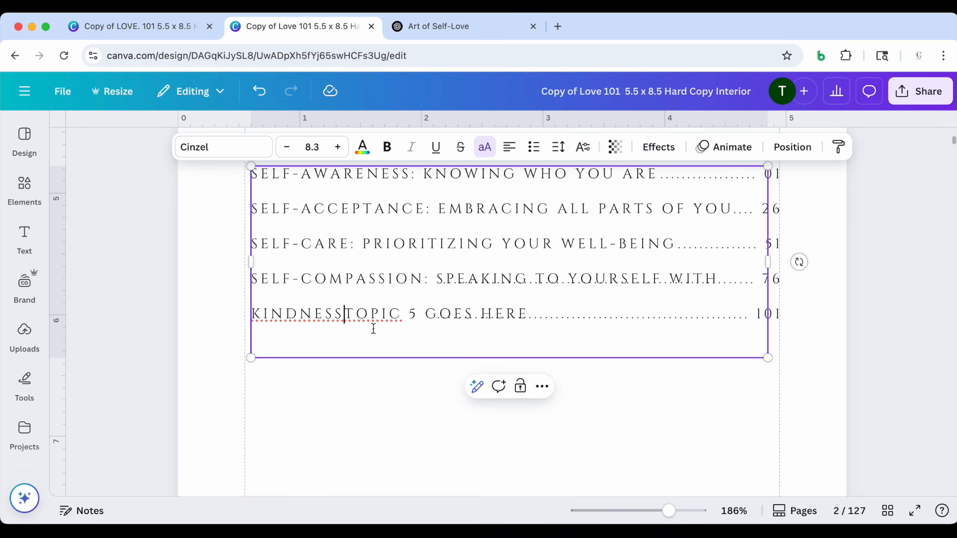
key("Return")
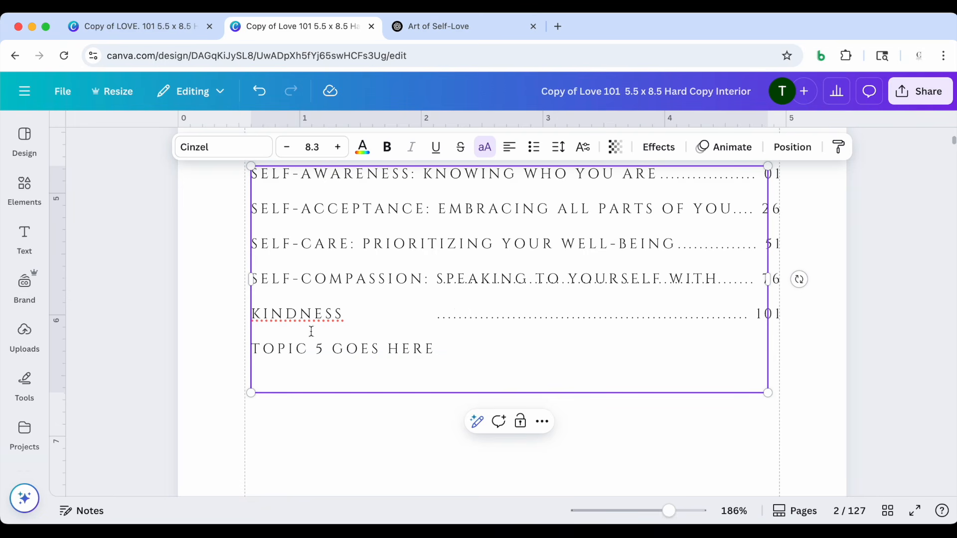
left_click(775, 280)
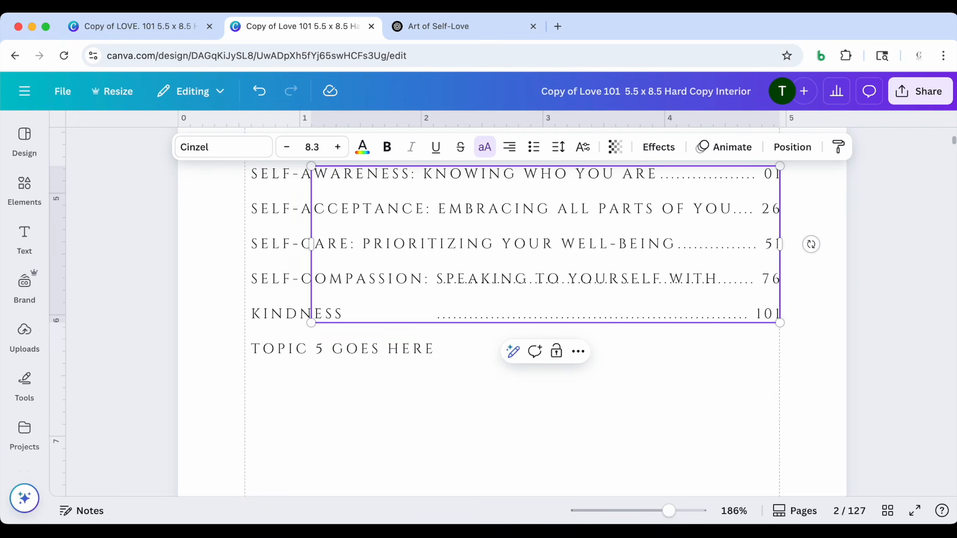
key("Return")
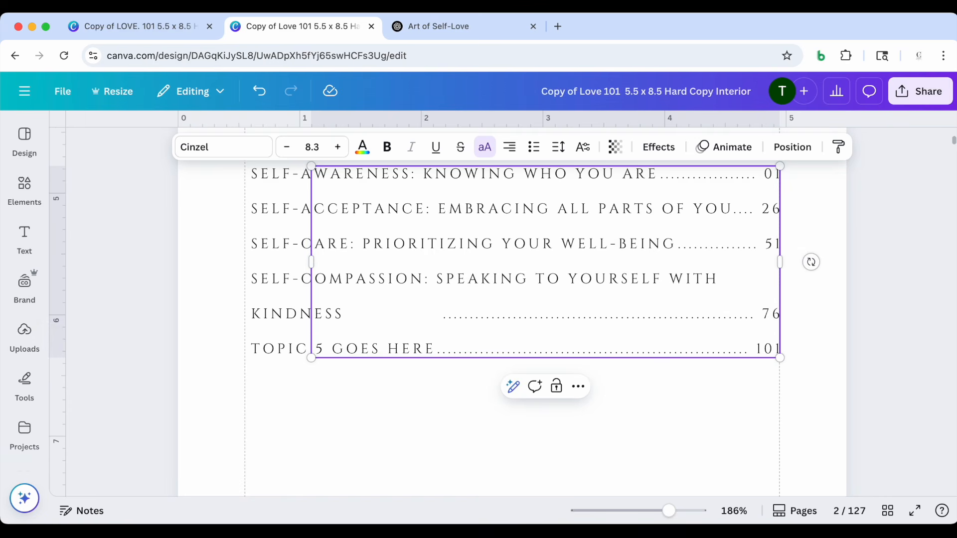
key("BackSpace")
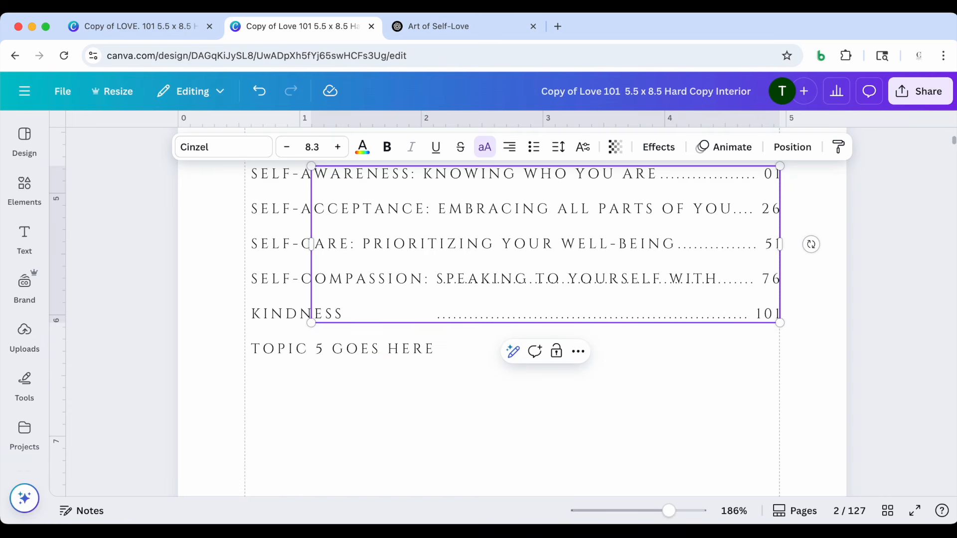
left_click(802, 368)
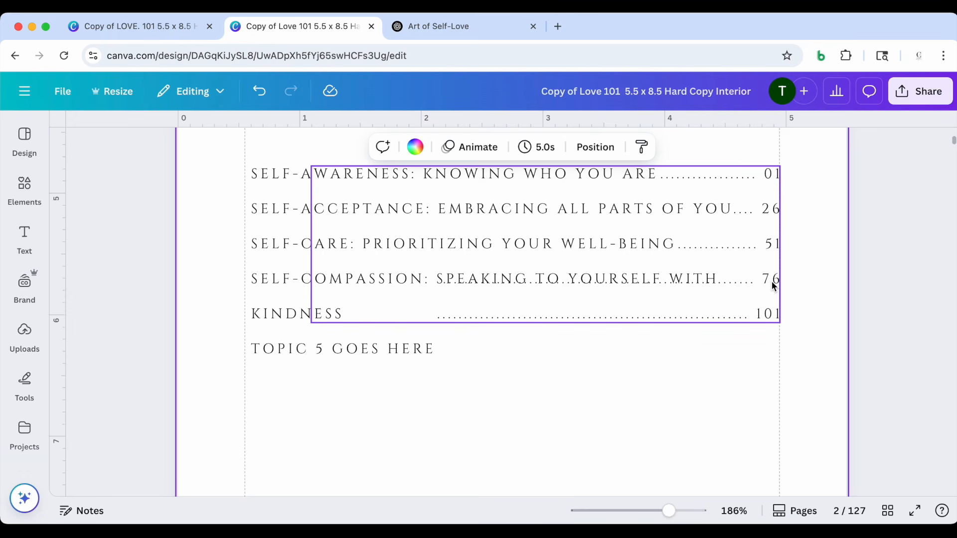
Shift the dotted page-number lines for 76 and 101 down one line to align with "Kindness" and the Topic 5 placeholder
left_click(435, 280)
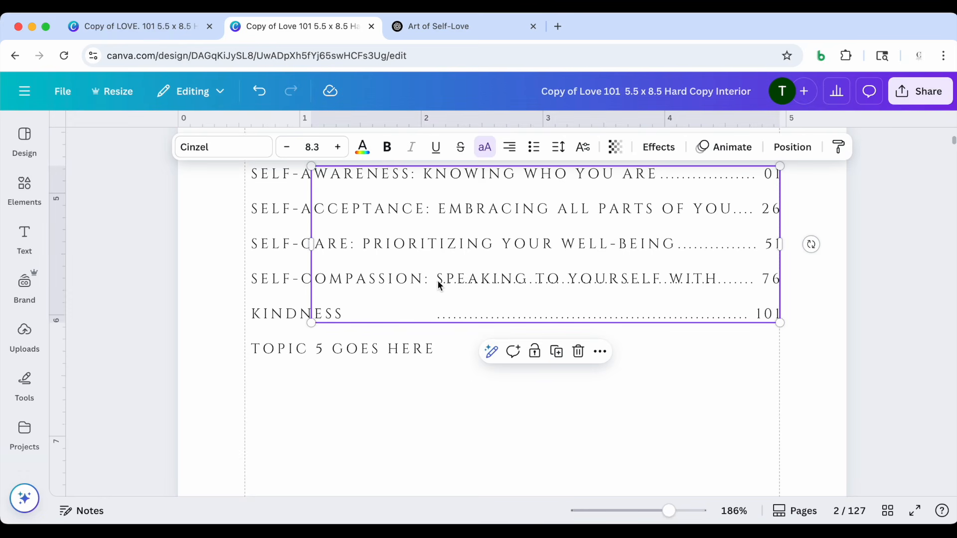
left_click(710, 282)
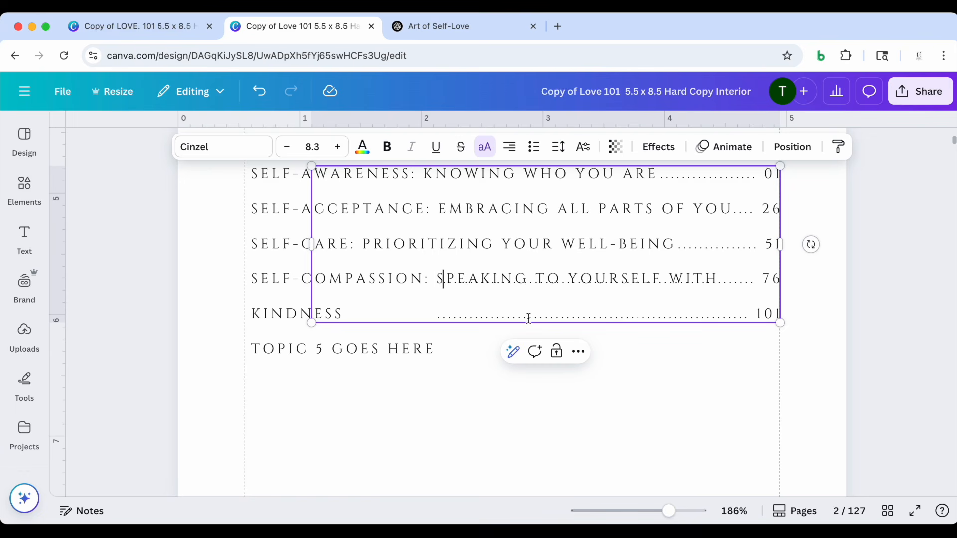
key("Return")
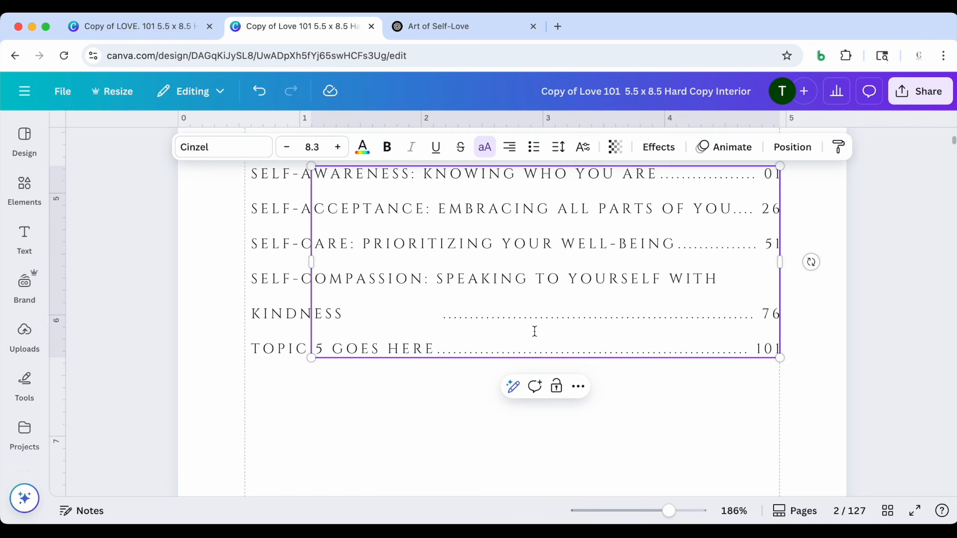
left_click(507, 428)
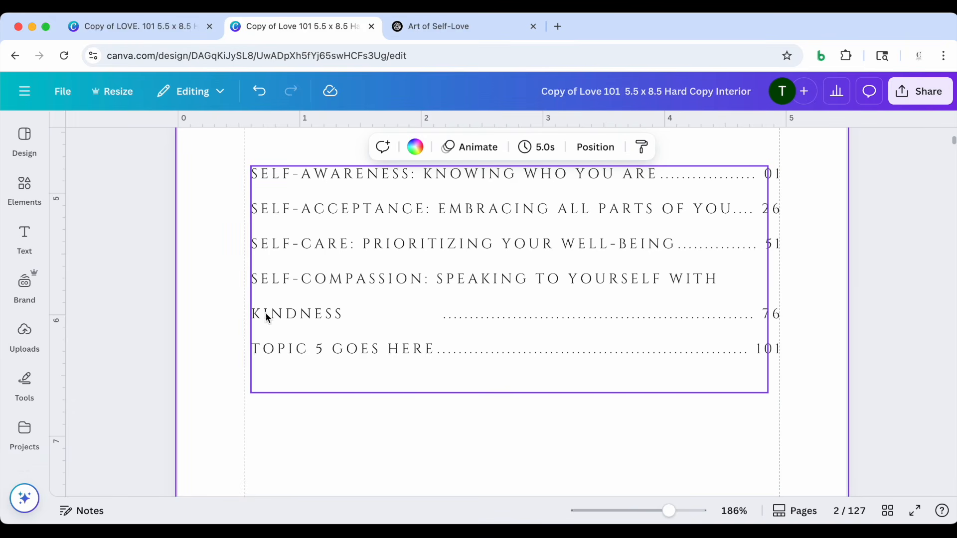
Add leader dots before page number 76 until they reach the word "Kindness"
left_click(438, 320)
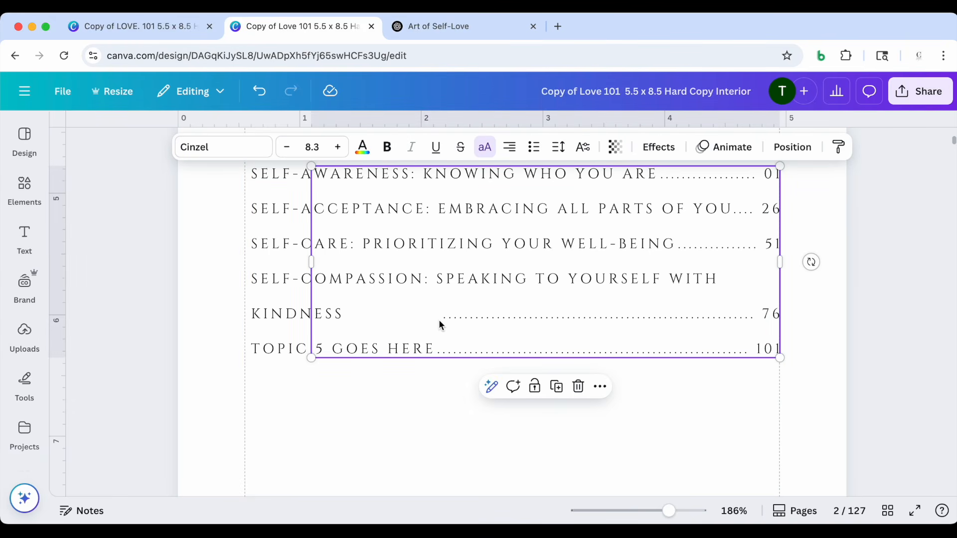
left_click(444, 316)
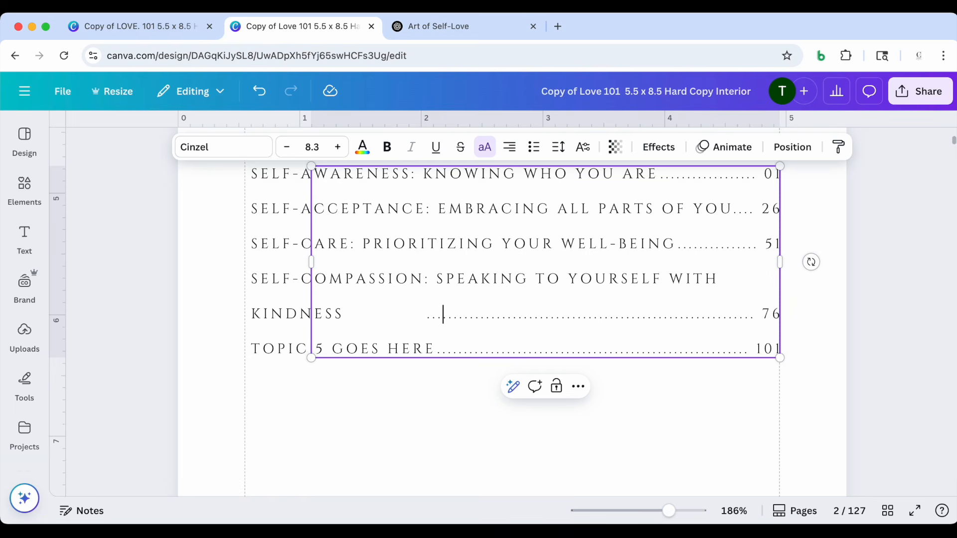
type("....")
left_click(416, 450)
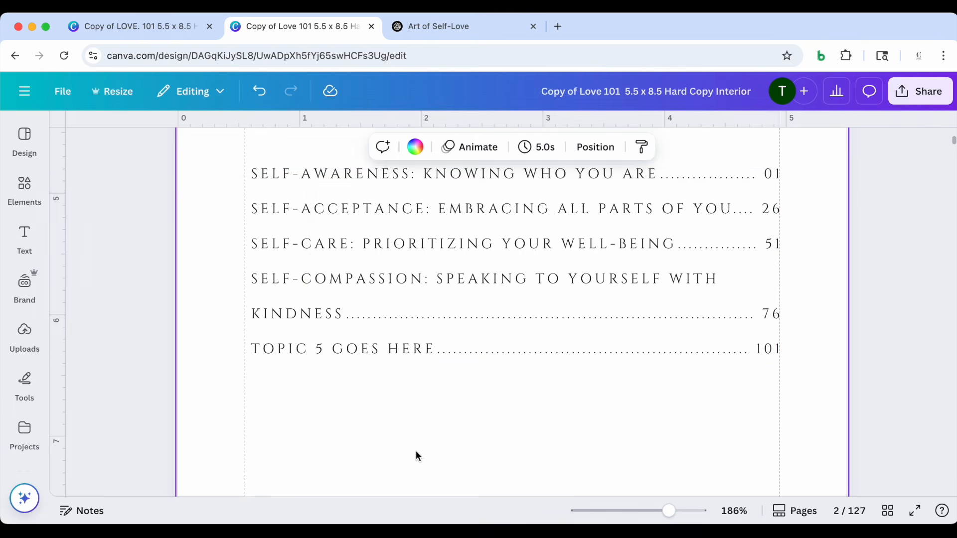
Copy the heading "Self-Respect: Upholding Your Worth" from ChatGPT and replace the Topic 5 placeholder on the Canva contents page with it
left_click(424, 25)
scroll(334, 284, "down", 5)
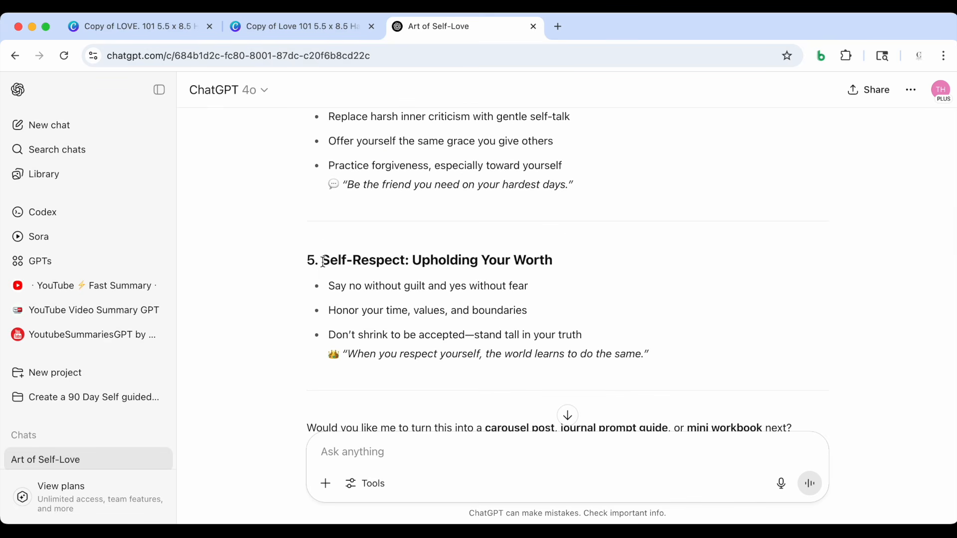
left_click_drag(324, 261, 556, 259)
key("super+c")
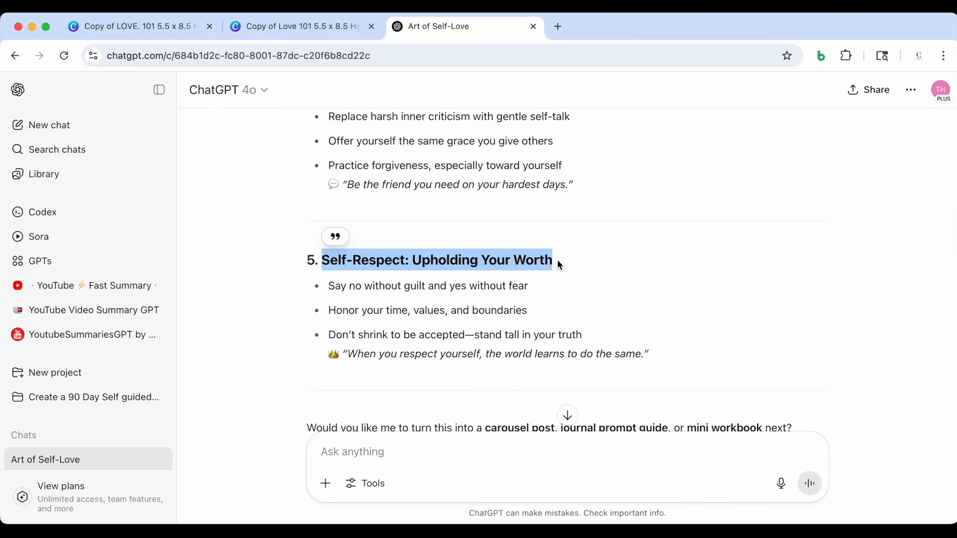
left_click(328, 27)
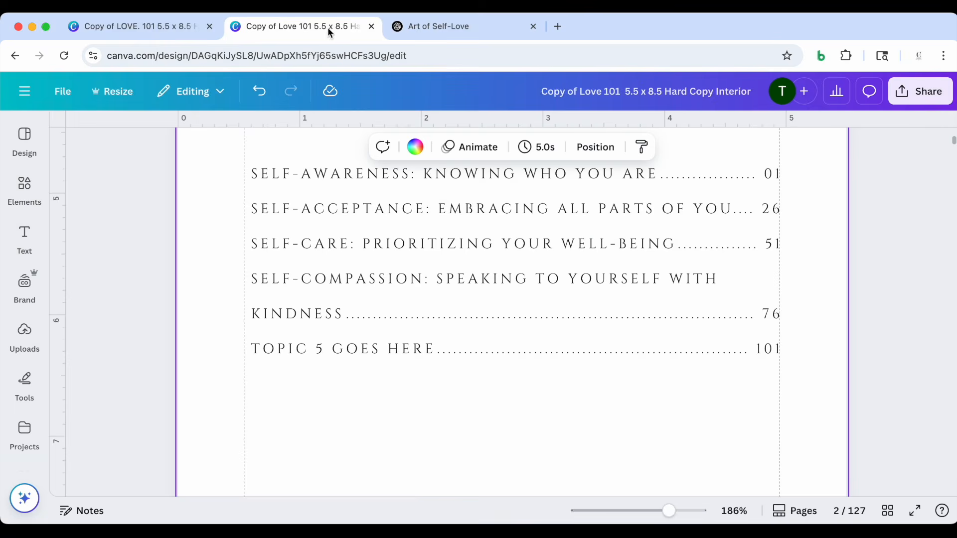
left_click(278, 350)
triple_click(274, 345)
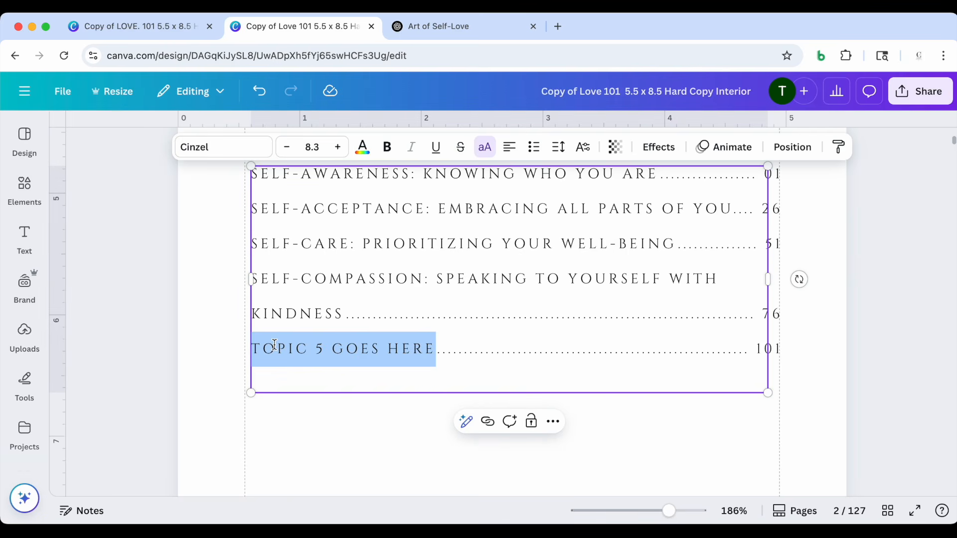
key("super+v")
Delete the leader dots before page number 101 that overlap the heading "Self-Respect: Upholding Your Worth"
left_click(639, 353)
left_click(644, 349)
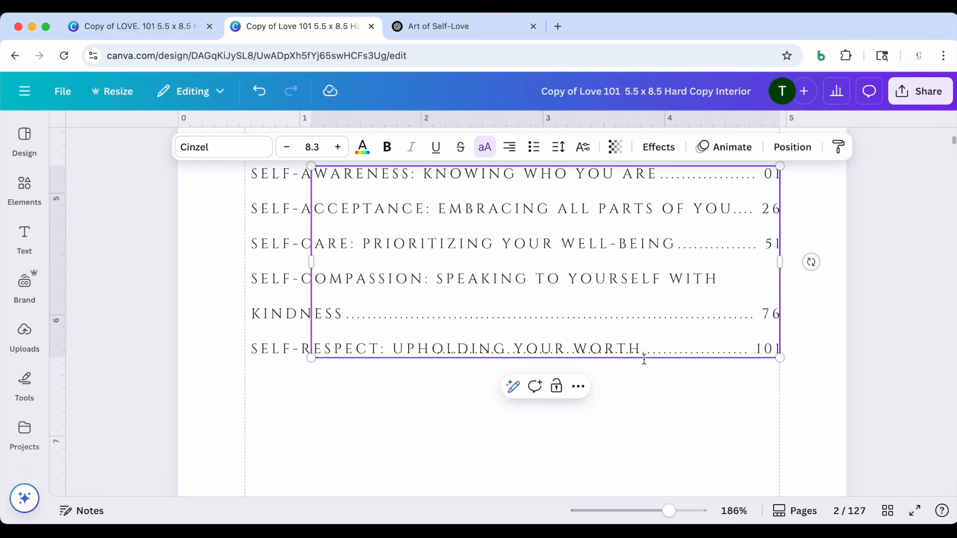
left_click_drag(642, 350, 409, 375)
key("BackSpace")
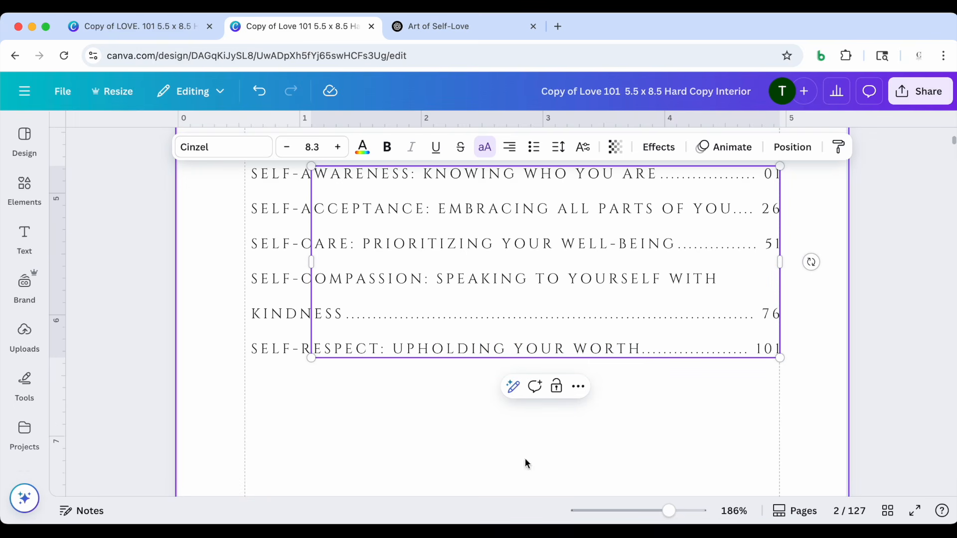
left_click(673, 417)
Review the five topics and page numbers on the contents page and show all pages of the design as a grid
scroll(673, 418, "up", 4)
scroll(673, 418, "down", 5)
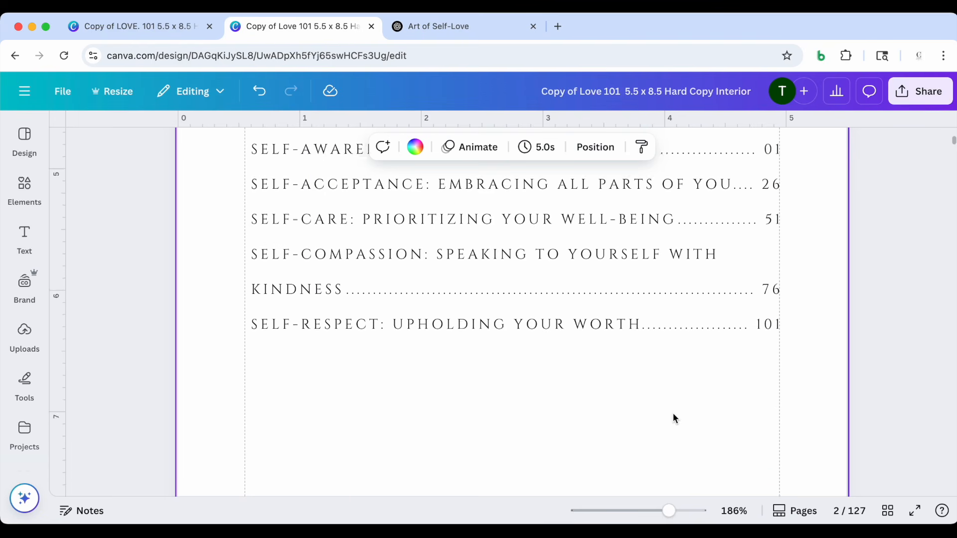
scroll(673, 414, "up", 1)
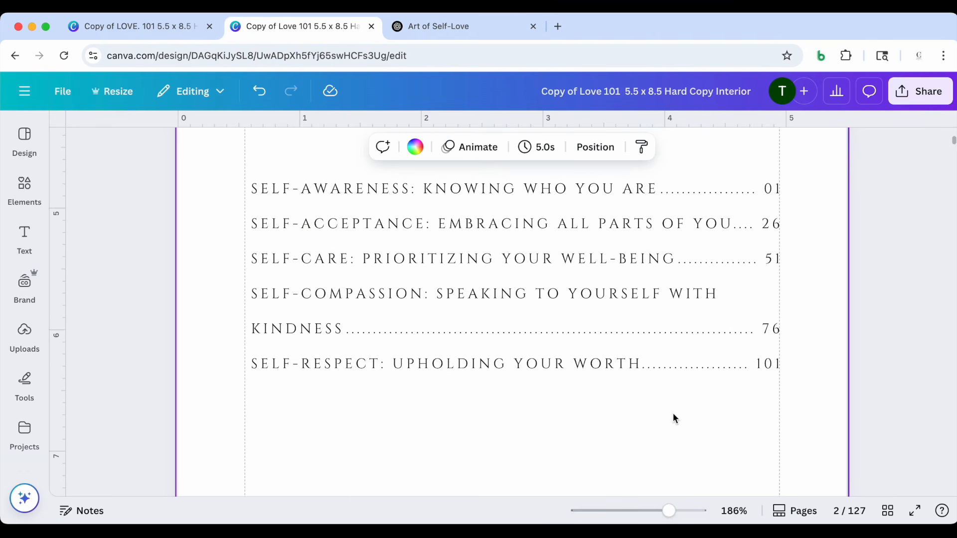
scroll(677, 425, "up", 1)
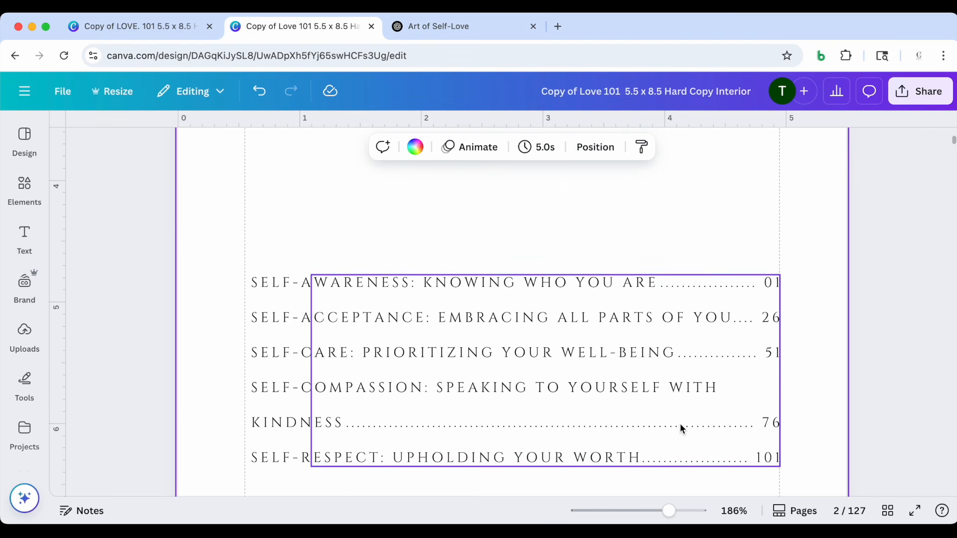
scroll(682, 426, "down", 1)
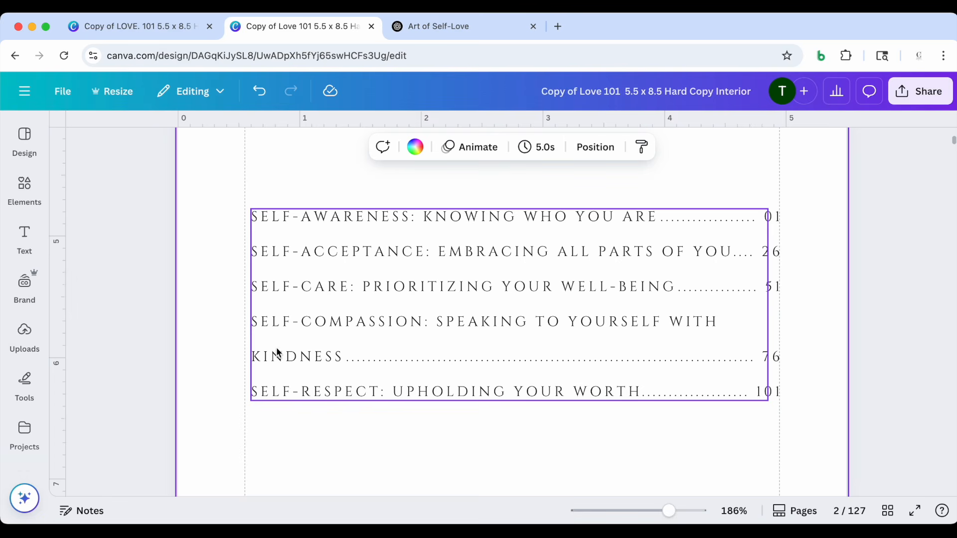
scroll(772, 330, "down", 10)
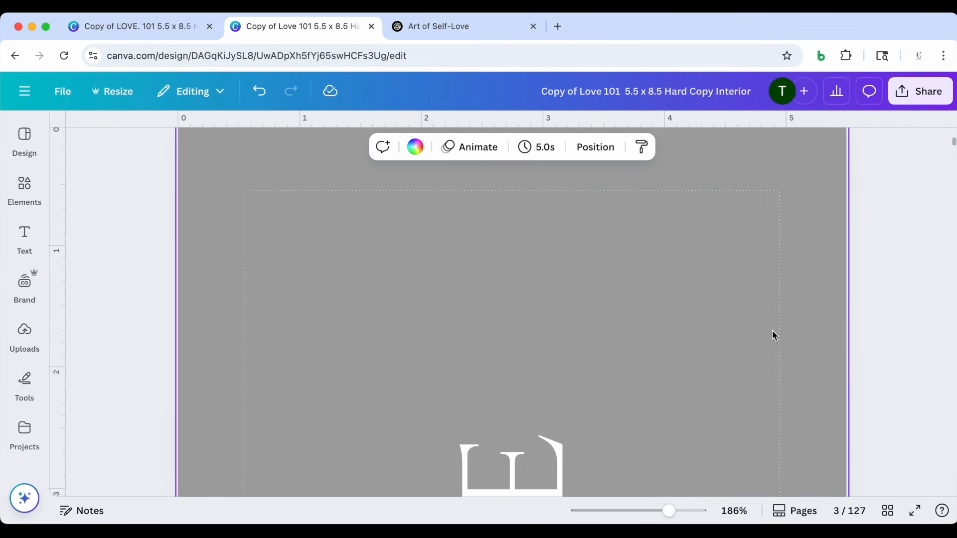
left_click(888, 511)
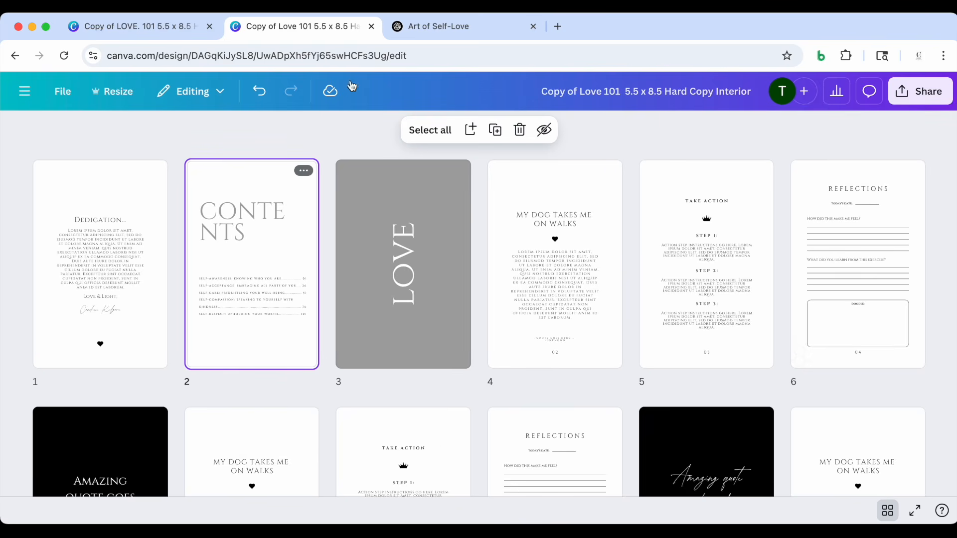
Switch to ChatGPT and examine the prompt for a 69-word Self-Awareness short story with a quote, along with its response
left_click(446, 24)
scroll(543, 279, "down", 2)
scroll(542, 279, "up", 2)
scroll(543, 280, "up", 2)
scroll(542, 280, "down", 8)
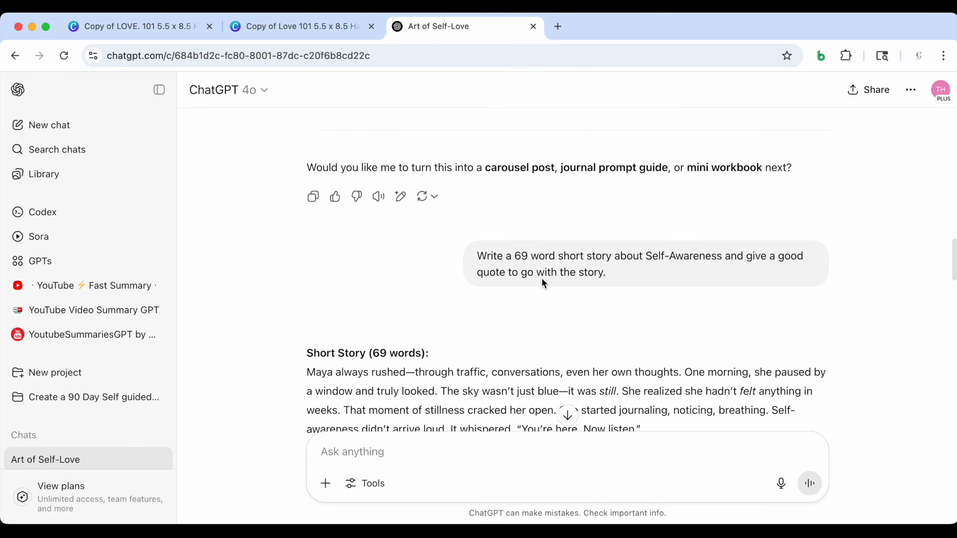
scroll(542, 278, "down", 2)
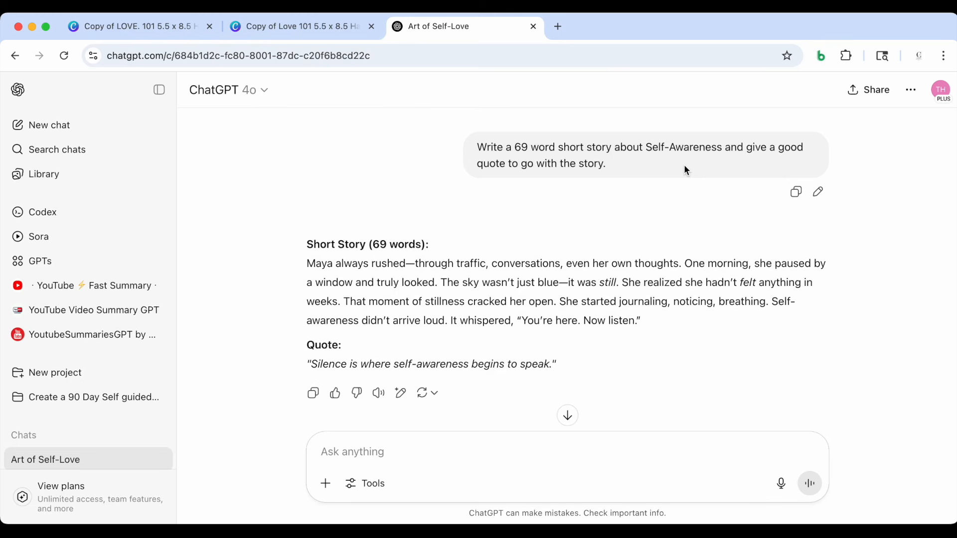
scroll(685, 168, "up", 15)
scroll(685, 169, "down", 2)
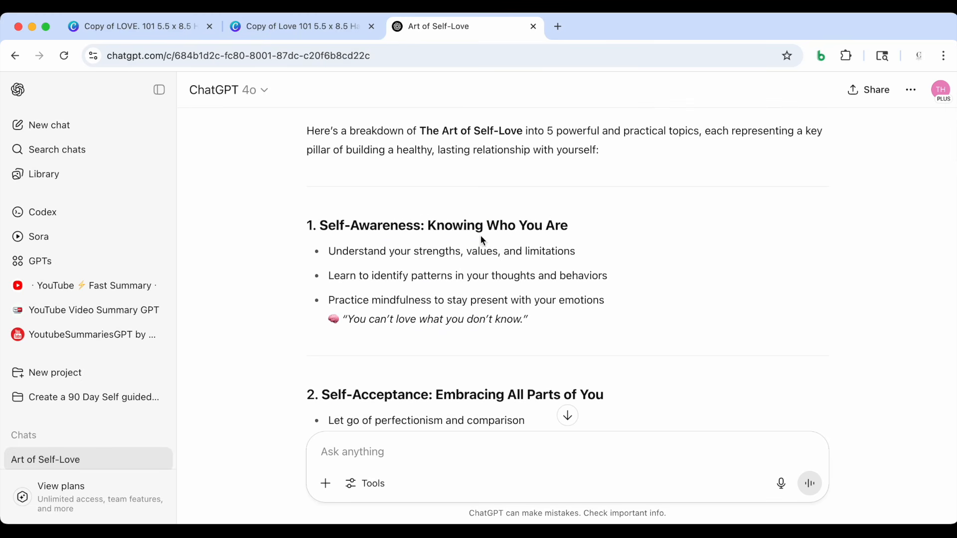
scroll(535, 286, "down", 15)
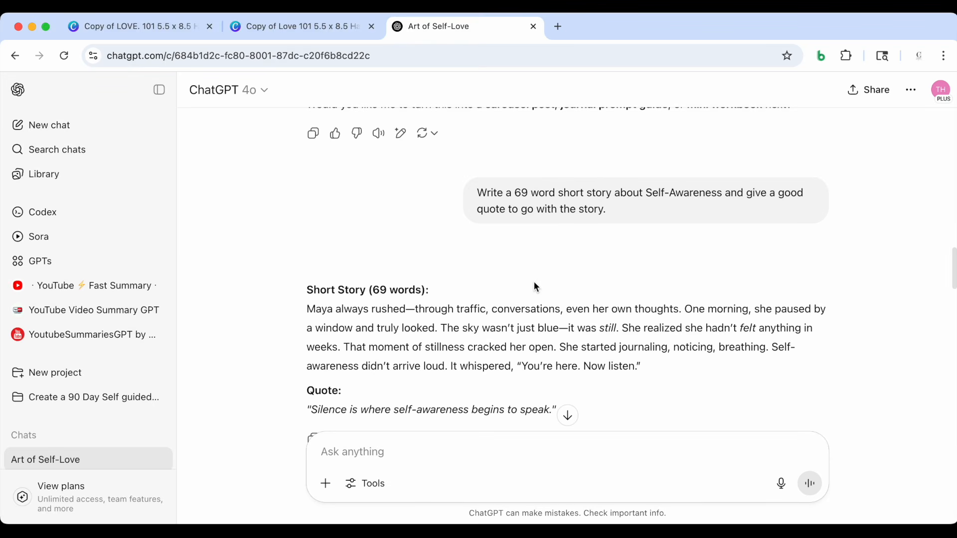
scroll(537, 248, "down", 3)
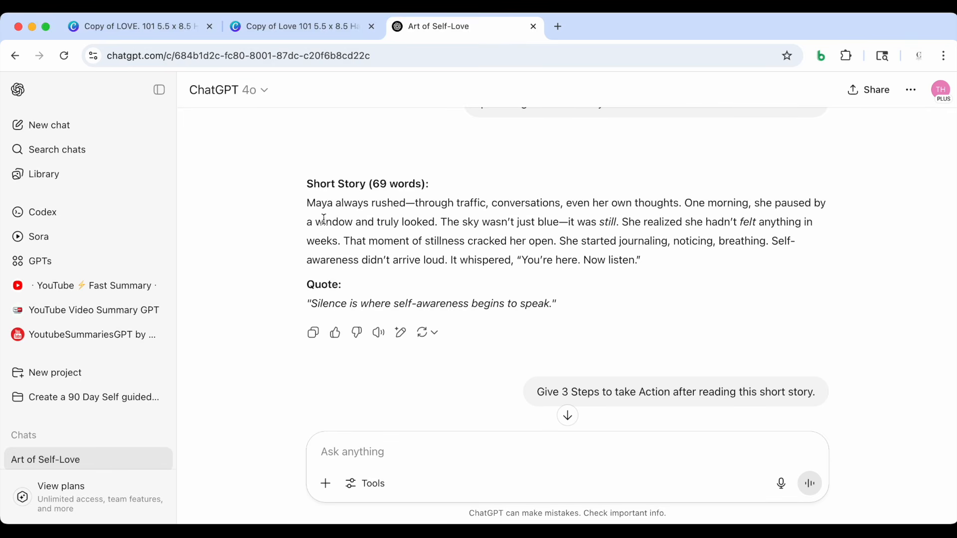
Copy the 69-word Self-Awareness story from ChatGPT and replace the placeholder body text on page 4 of the Canva design with it
left_click_drag(306, 203, 639, 268)
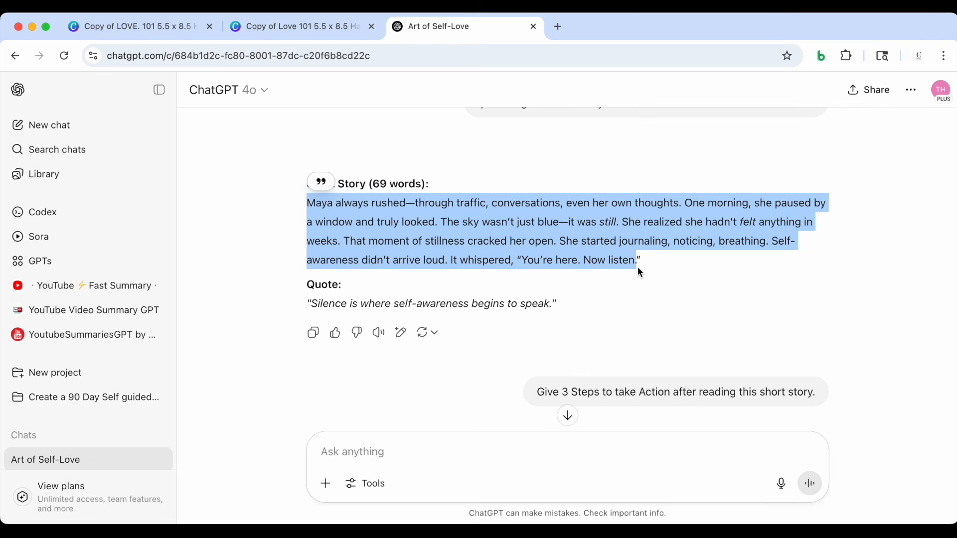
left_click(309, 26)
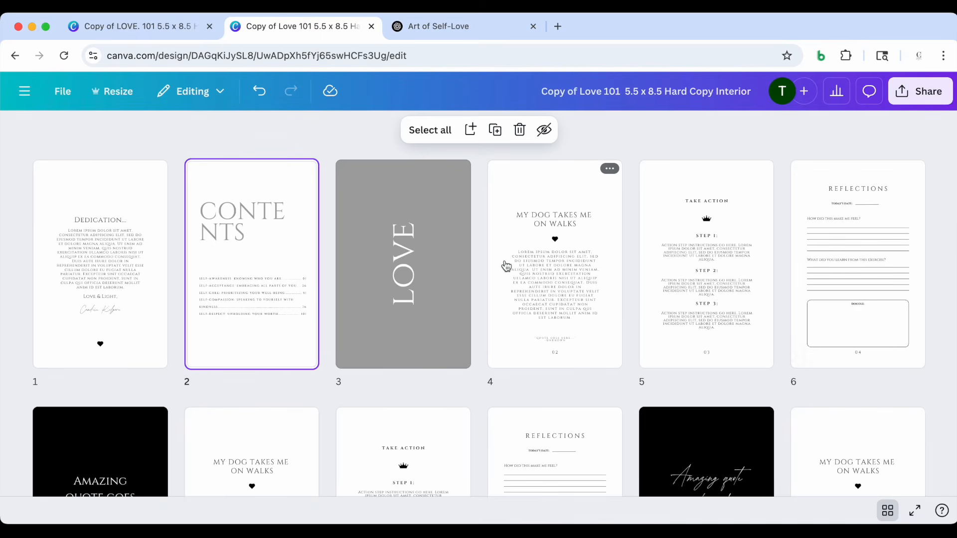
double_click(562, 274)
scroll(561, 274, "down", 5)
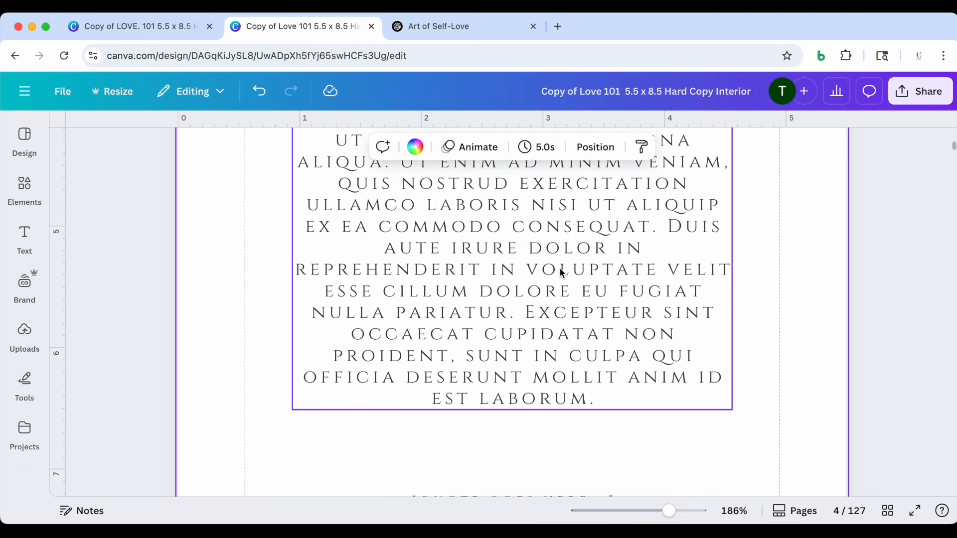
scroll(562, 274, "up", 3)
double_click(523, 255)
key("cmd+a")
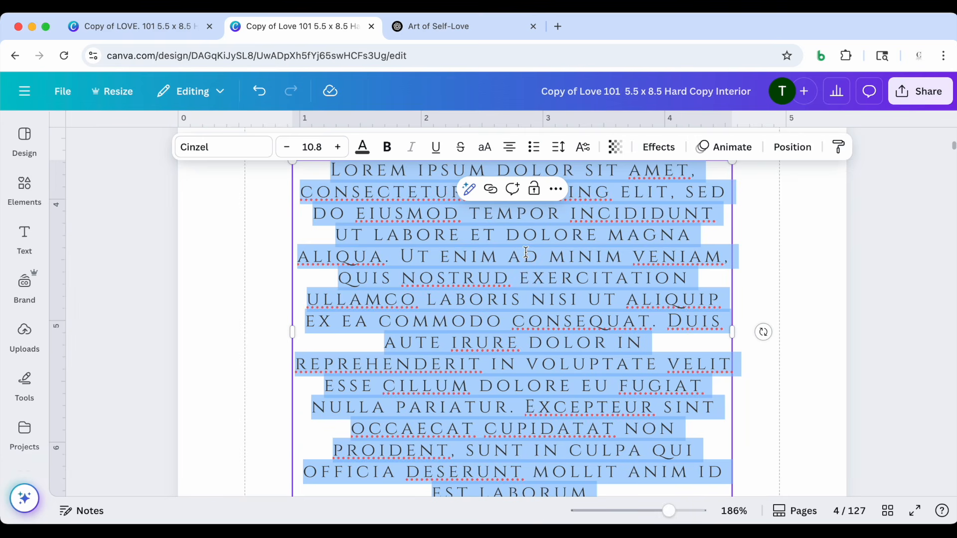
scroll(526, 252, "down", 2)
scroll(526, 252, "up", 1)
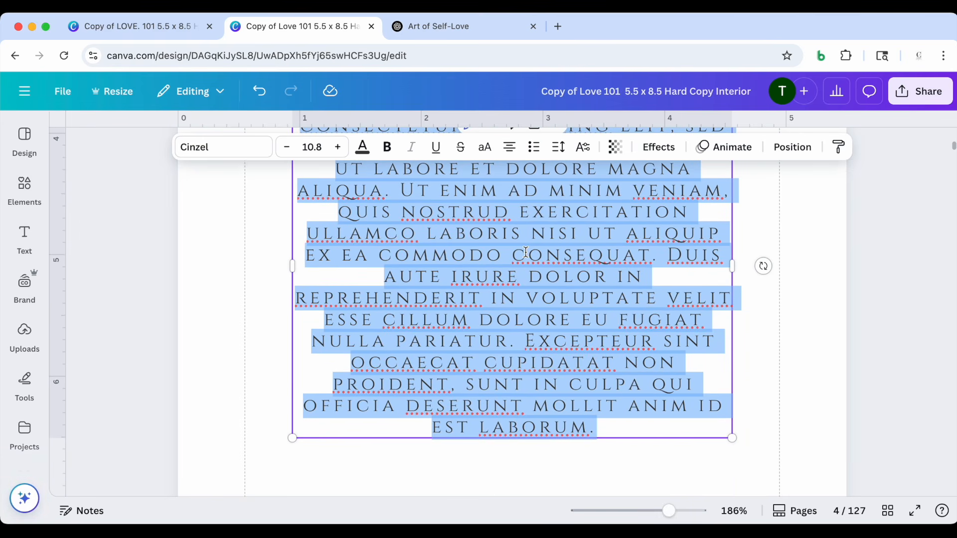
key("cmd+v")
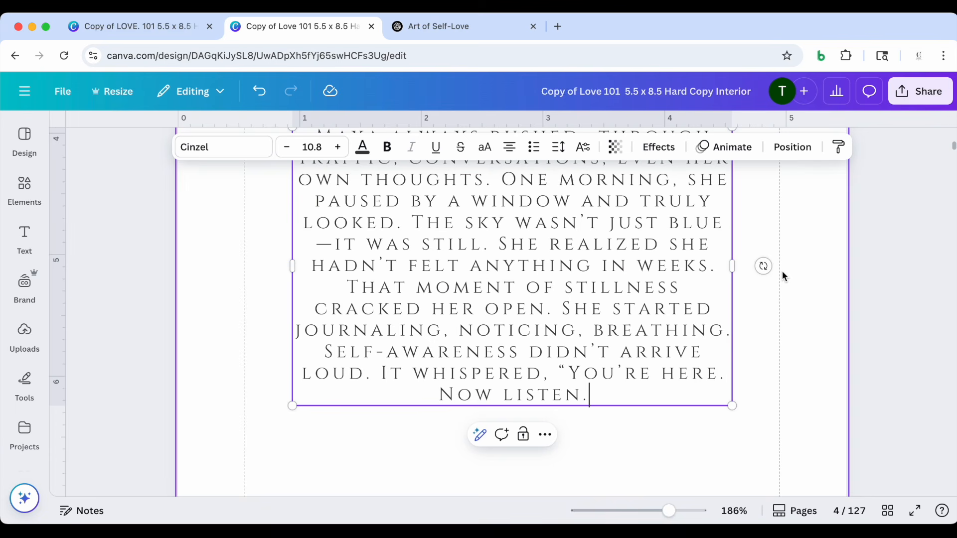
scroll(777, 391, "down", 5)
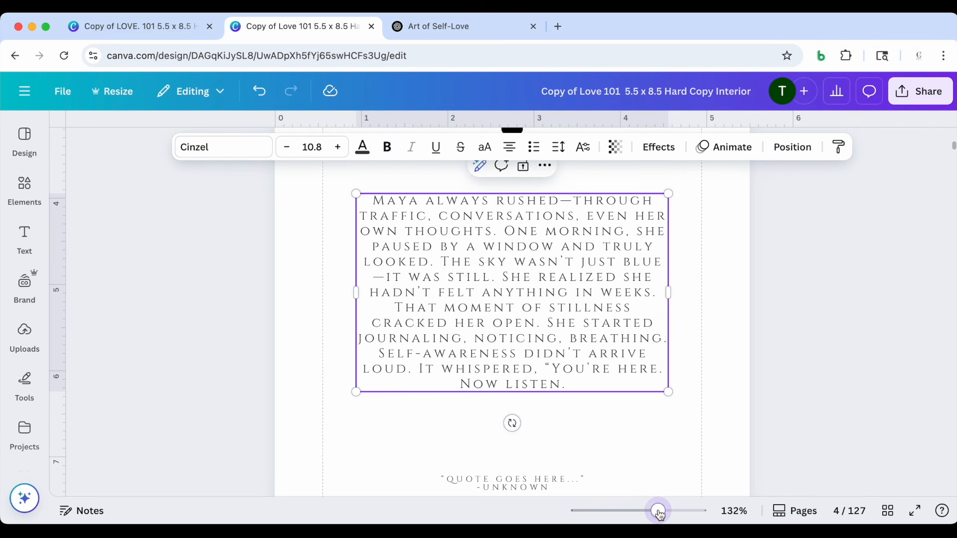
left_click(719, 372)
Check the title and quote placeholder on page 4, and select the quote "Silence is where self-awareness begins to speak." in ChatGPT for copying
scroll(719, 371, "up", 6)
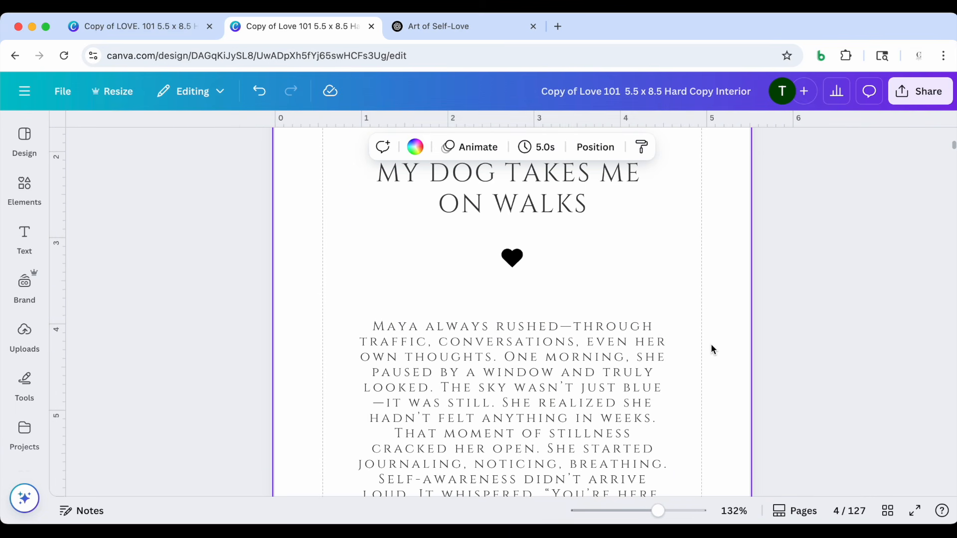
scroll(585, 211, "down", 1)
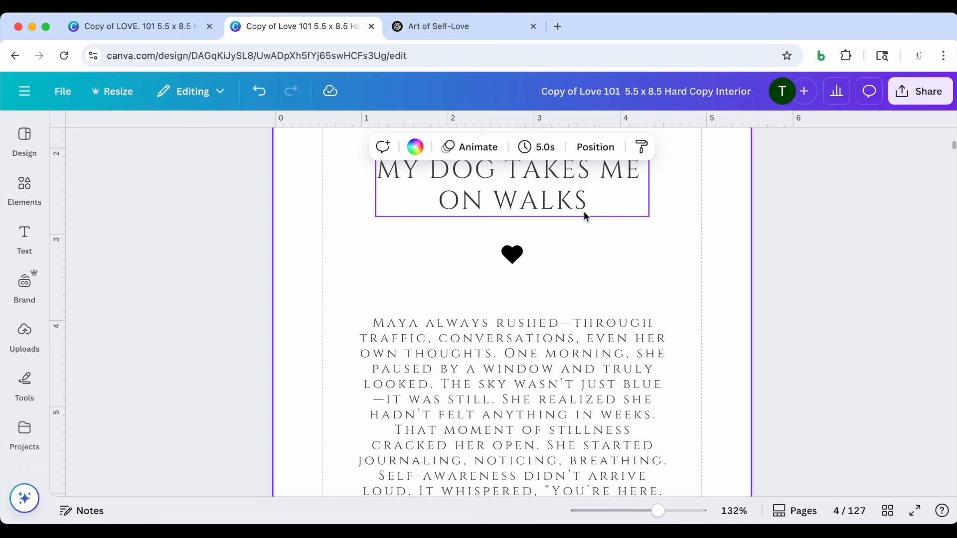
scroll(584, 211, "down", 3)
scroll(584, 227, "down", 1)
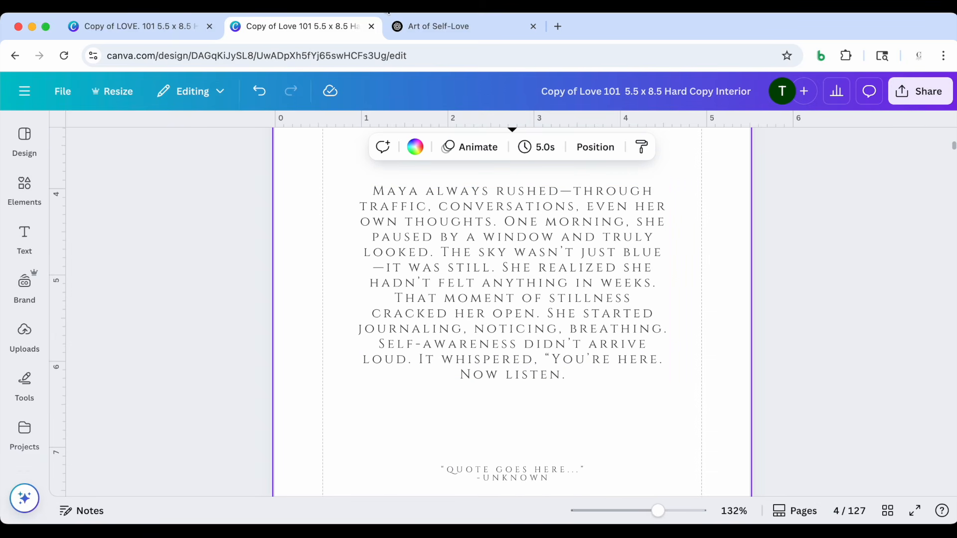
left_click(420, 28)
scroll(465, 322, "down", 1)
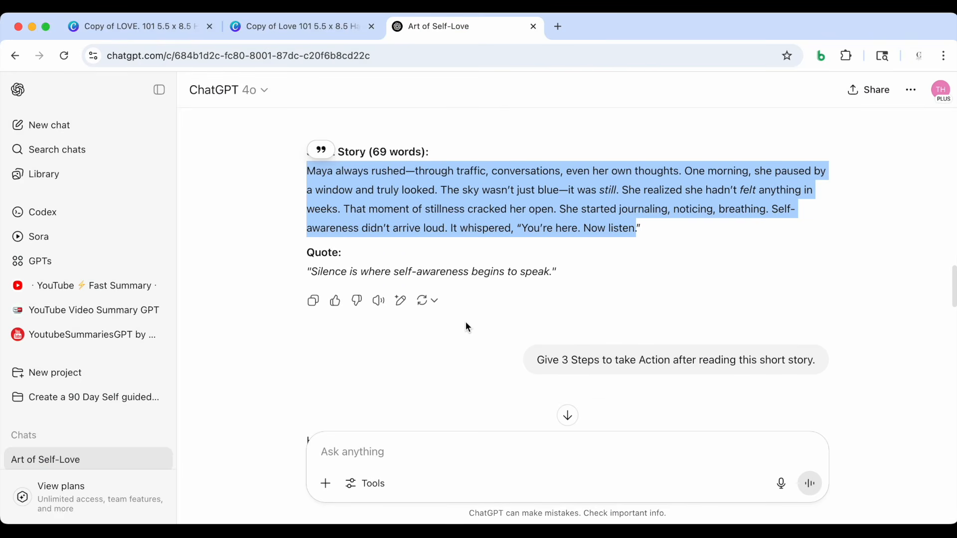
left_click(554, 276)
left_click_drag(551, 275, 309, 277)
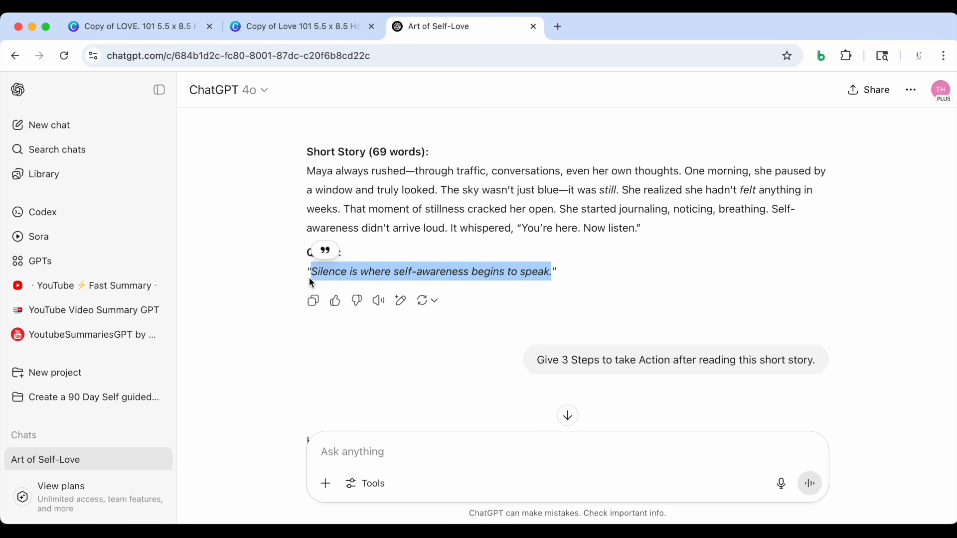
Replace "Quote goes here..." on page 4 in Canva with the copied quote, keeping the quotation marks and the "-Unknown" line
left_click(323, 25)
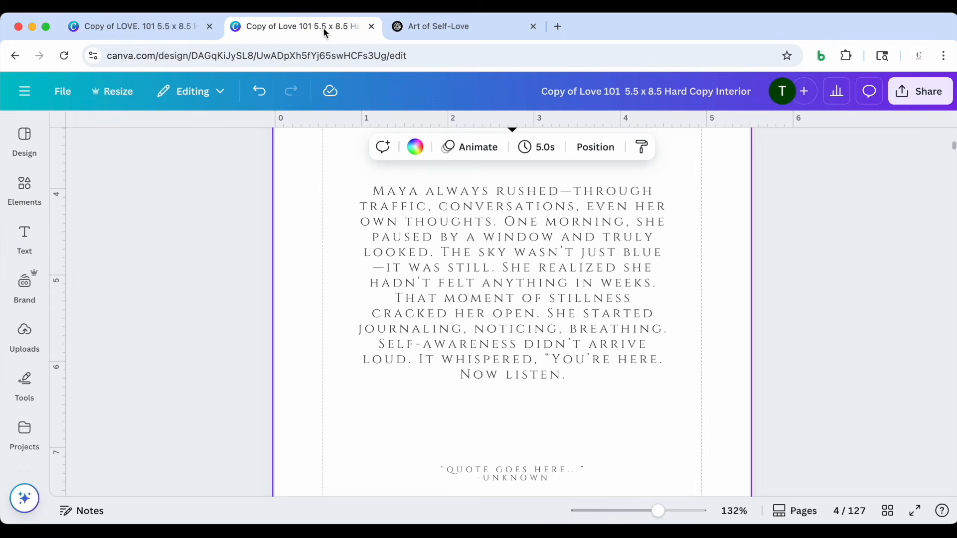
scroll(446, 347, "down", 3)
double_click(472, 397)
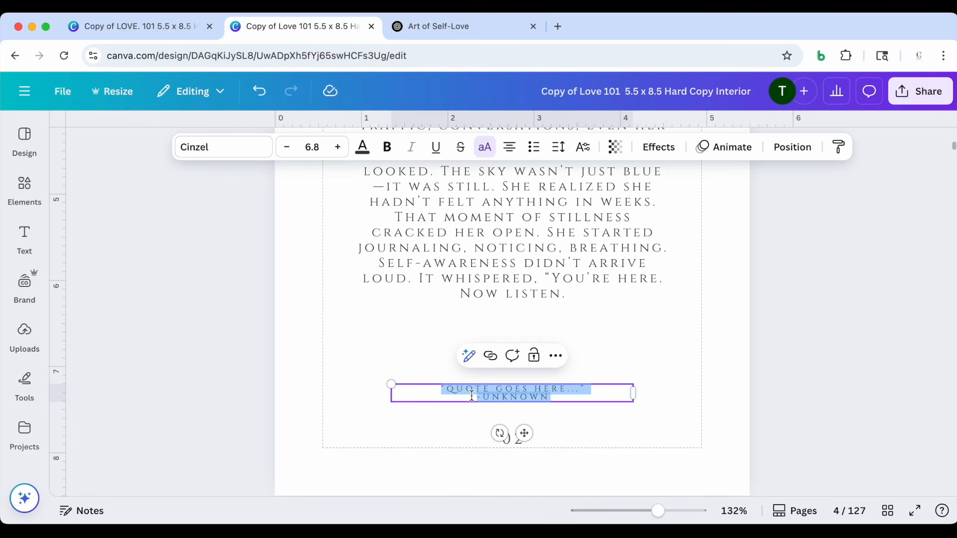
left_click_drag(448, 390, 582, 391)
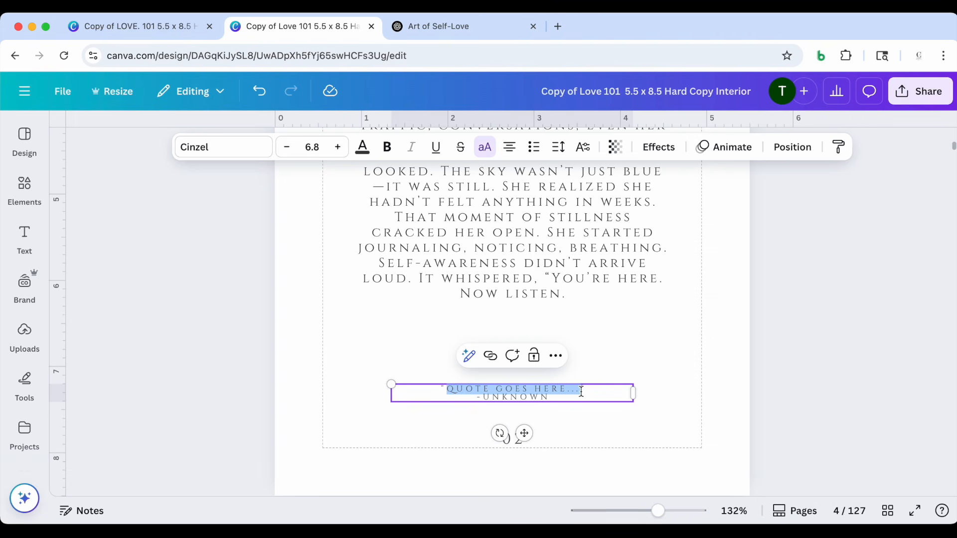
type("SILENCE IS WHERE SELF-AWARENESS BEGINS TO SPEAK.")
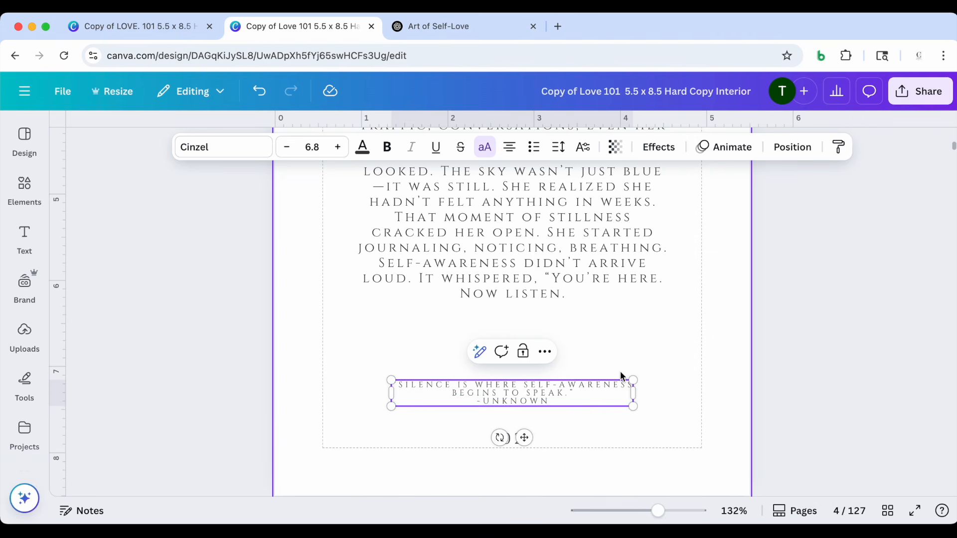
scroll(578, 394, "down", 2)
left_click_drag(550, 325, 493, 325)
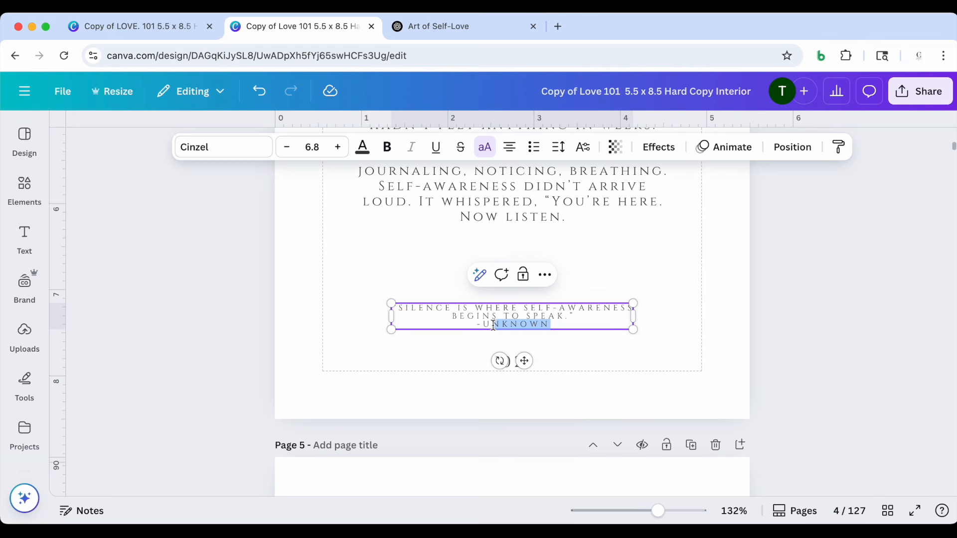
left_click(796, 297)
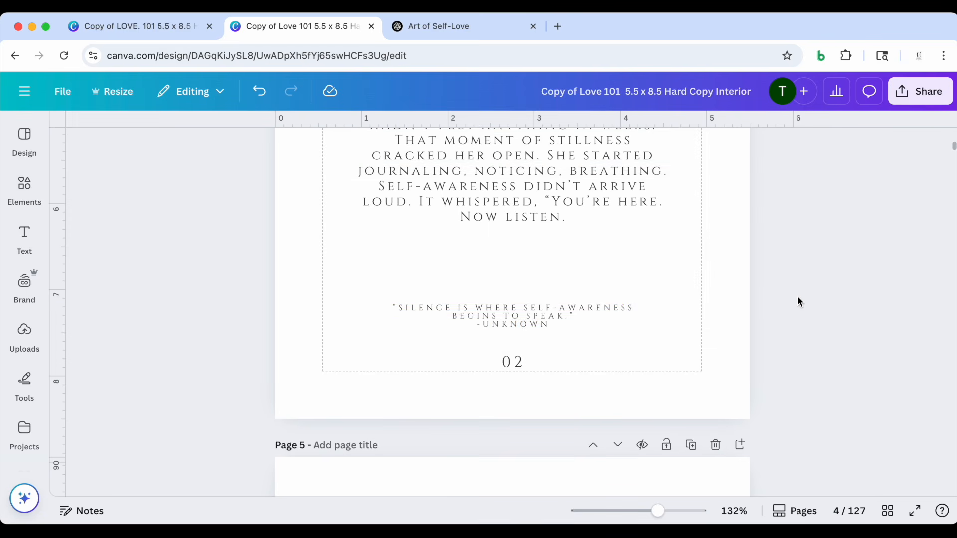
Insert a blank line between the quote and "-Unknown" on page 4 of the Canva design
left_click(561, 324)
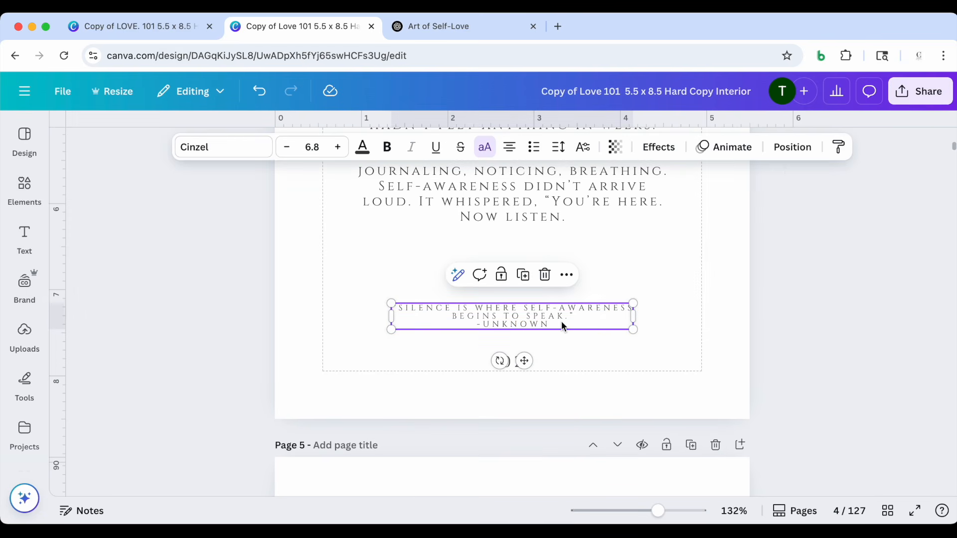
left_click(408, 22)
left_click(341, 29)
scroll(578, 339, "down", 1)
left_click(575, 297)
left_click(575, 298)
key("Return")
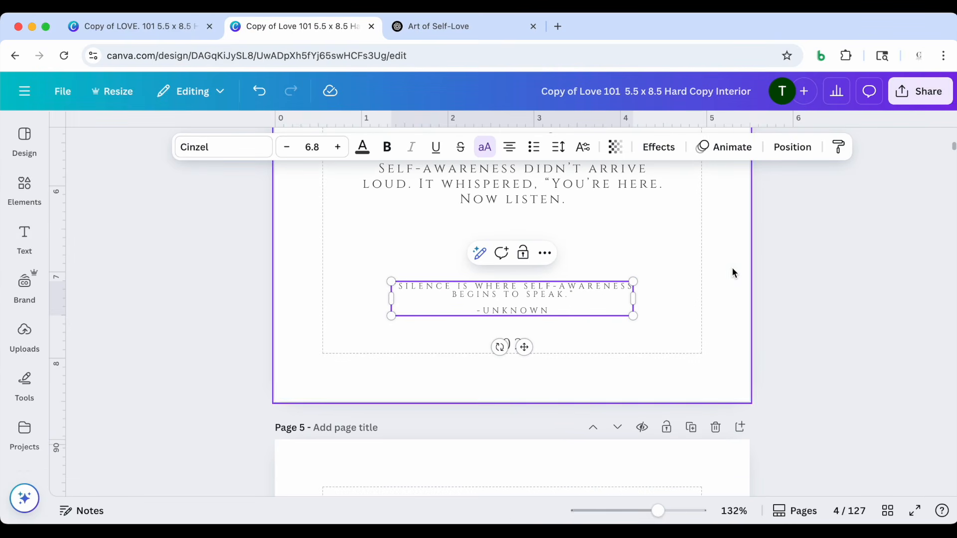
left_click(762, 267)
Look over page 4, open the Take Action page (page 5) from the page overview, and zoom out to 77%
scroll(670, 267, "up", 7)
scroll(670, 264, "down", 2)
scroll(670, 264, "up", 4)
scroll(671, 264, "down", 3)
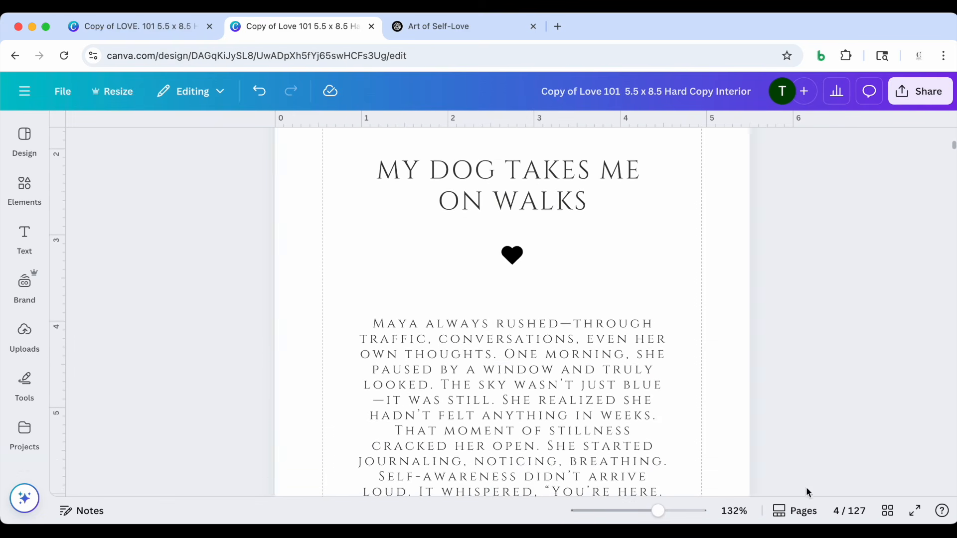
left_click(888, 511)
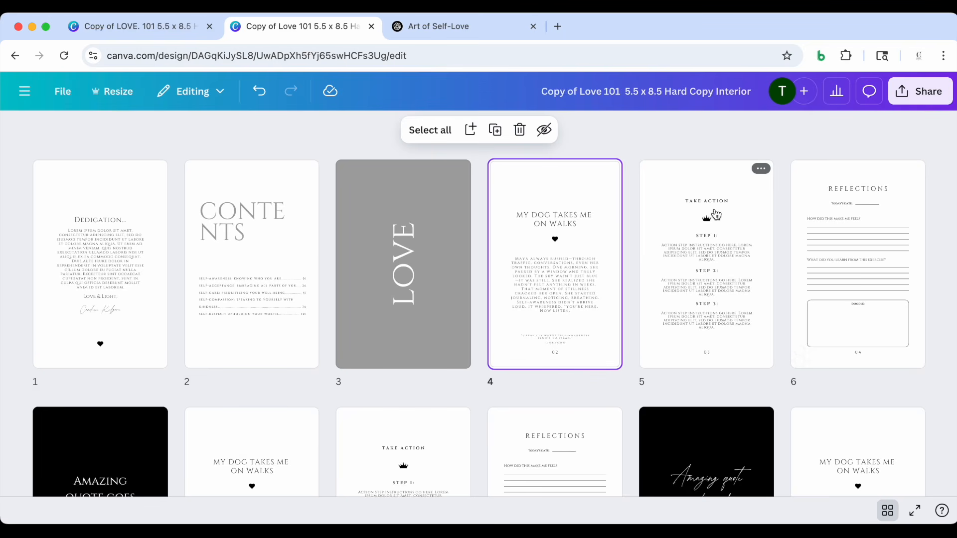
double_click(742, 202)
scroll(689, 221, "up", 3)
scroll(671, 234, "down", 1)
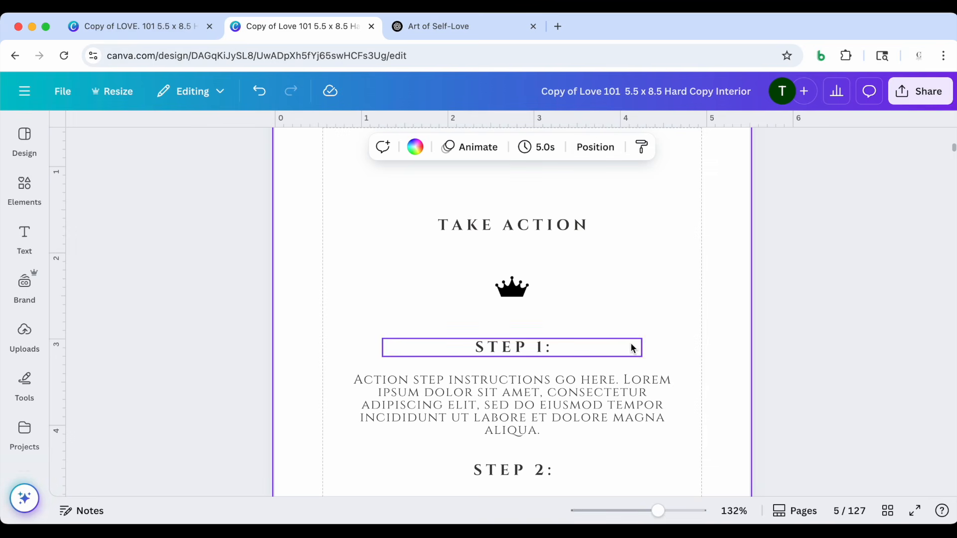
left_click_drag(658, 512, 643, 518)
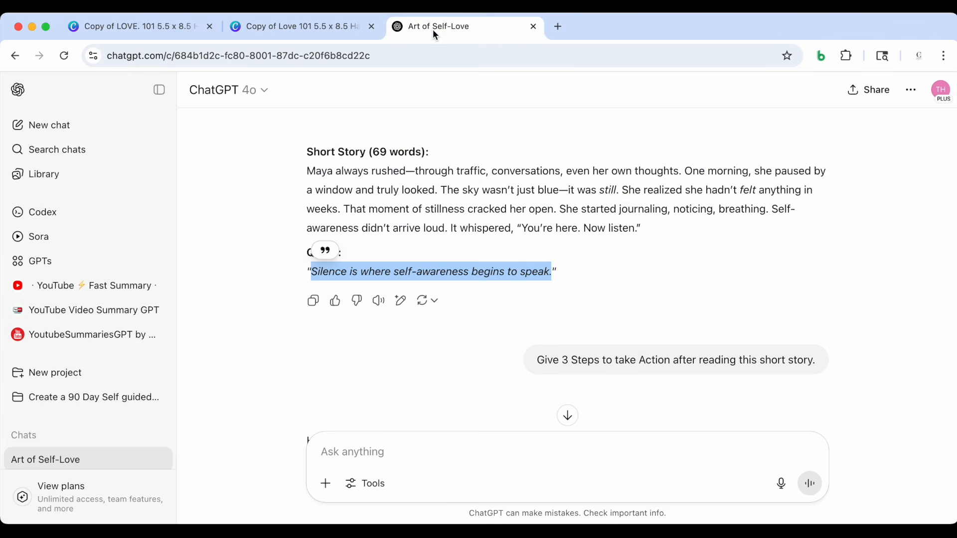
Switch to ChatGPT and copy the 69-word Self-Awareness short story about Maya
left_click(432, 28)
scroll(483, 330, "up", 3)
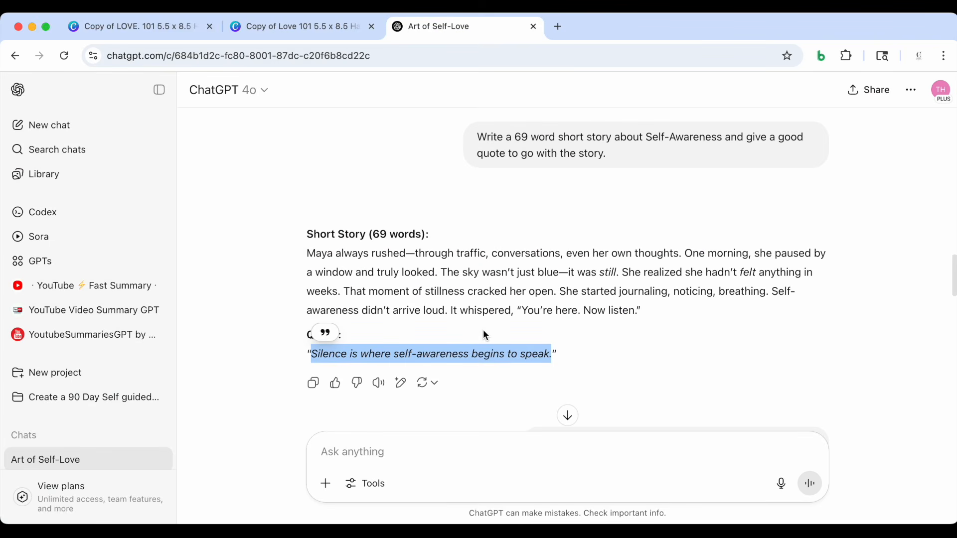
scroll(483, 328, "down", 1)
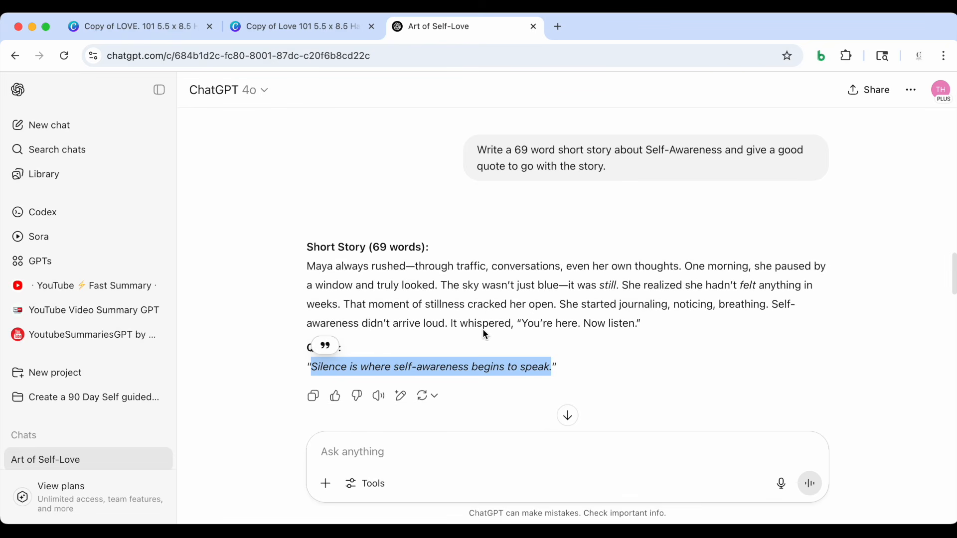
left_click(638, 330)
left_click_drag(639, 329, 308, 275)
key("super+c")
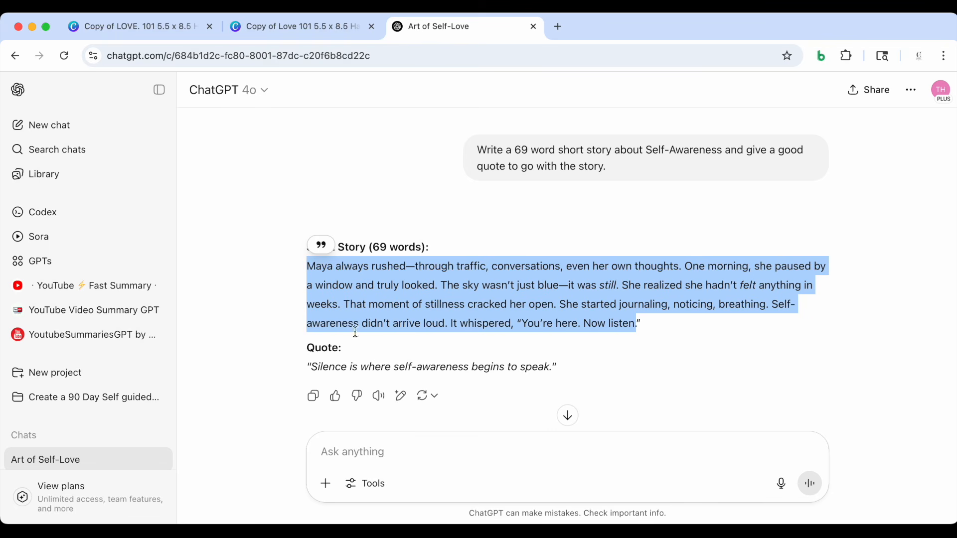
Send the prompt "Create a good title for this story" to ChatGPT, followed by an opening quotation mark and the pasted story
left_click(378, 456)
type("C")
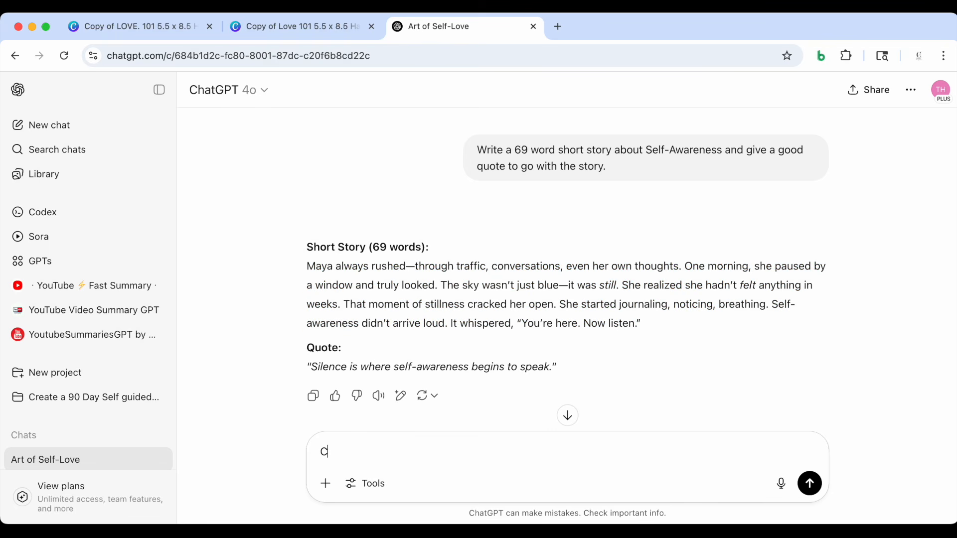
type("reate a good title fo")
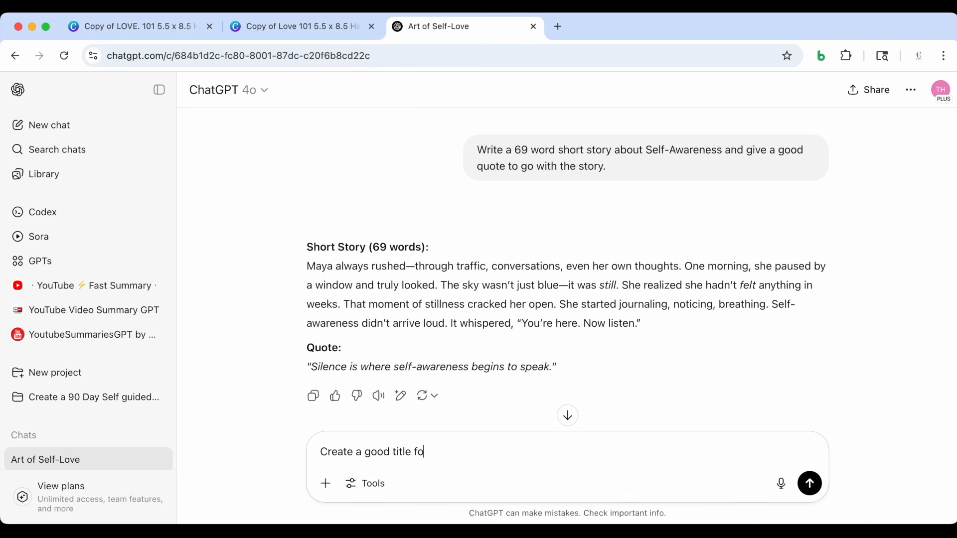
type("r this story \"")
key("super+v")
key("Return")
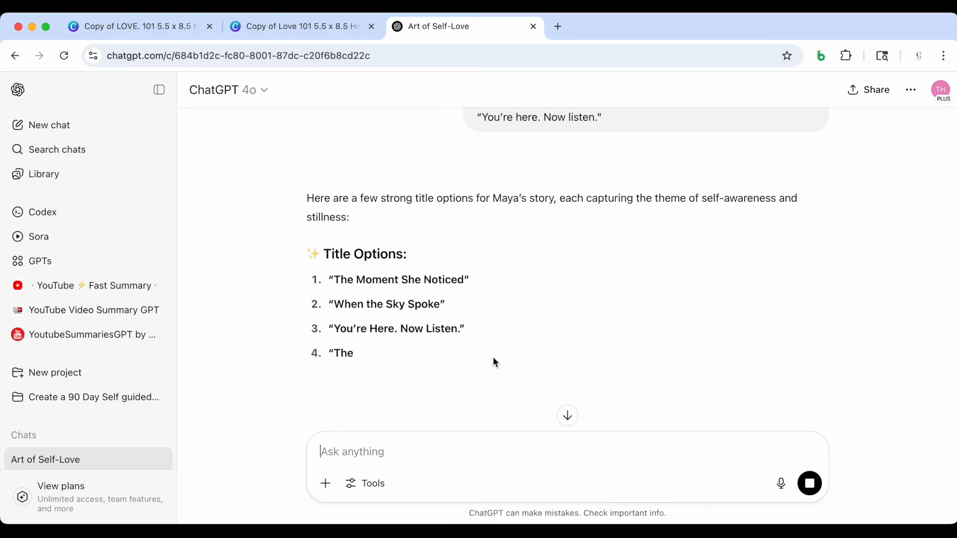
Review the suggested title options and copy "You're Here. Now Listen" without its surrounding quotation marks
scroll(492, 356, "down", 1)
scroll(493, 357, "down", 1)
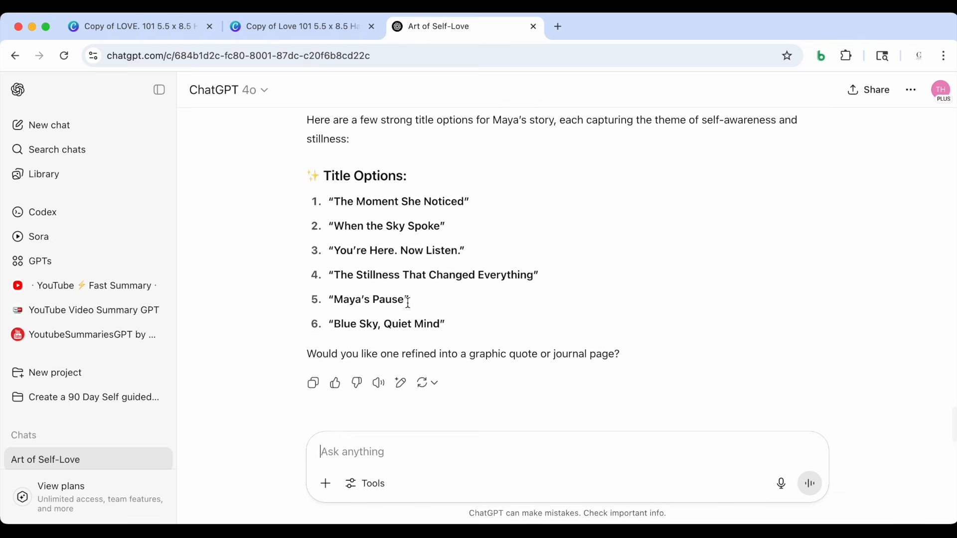
scroll(459, 319, "down", 1)
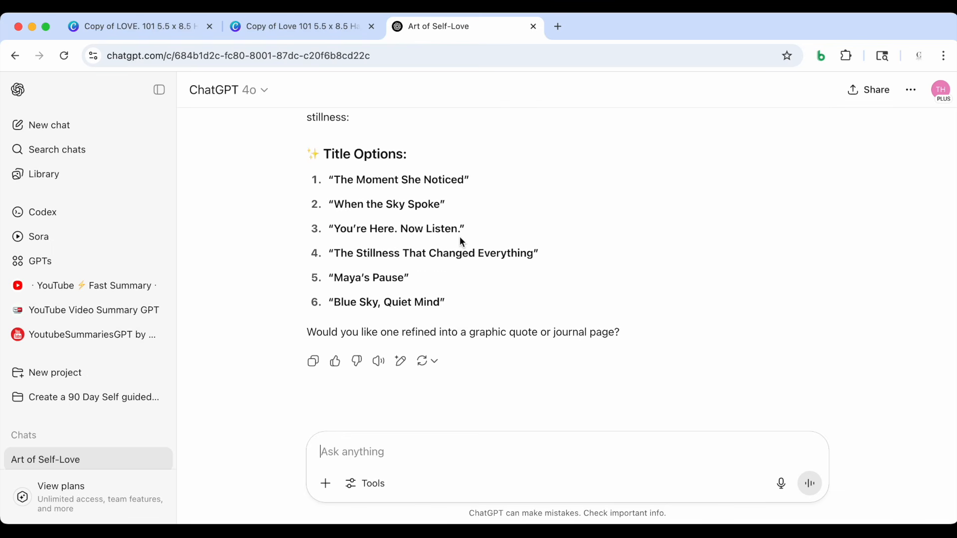
left_click_drag(461, 229, 372, 238)
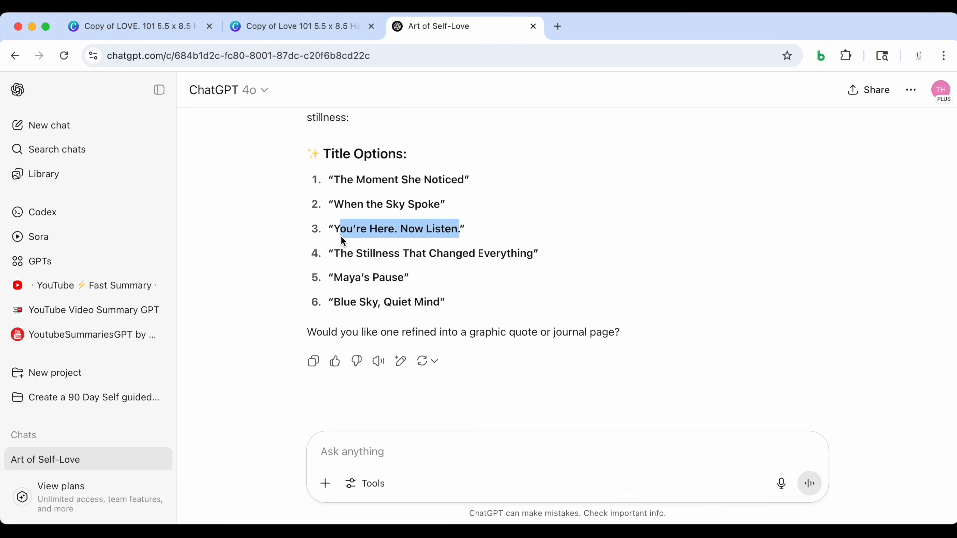
left_click_drag(336, 235, 407, 231)
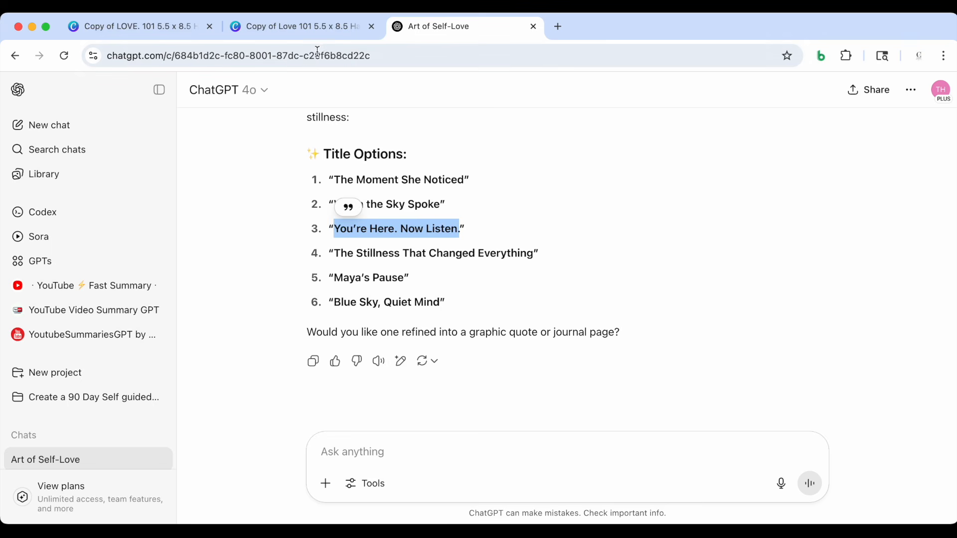
Switch back to Canva and replace the page 4 title "My Dog Takes Me on Walks" with "You're Here. Now Listen."
right_click(322, 23)
right_click(295, 22)
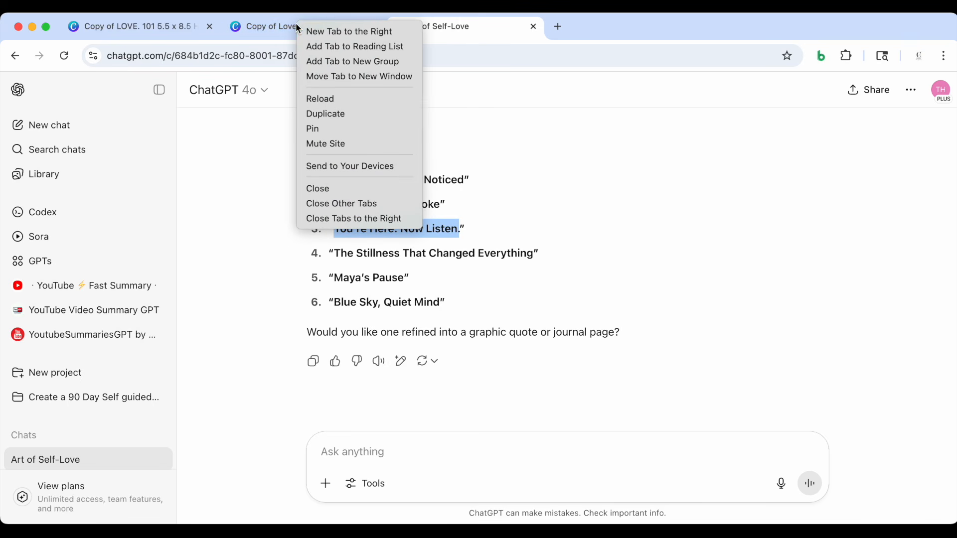
left_click(276, 28)
left_click(276, 28)
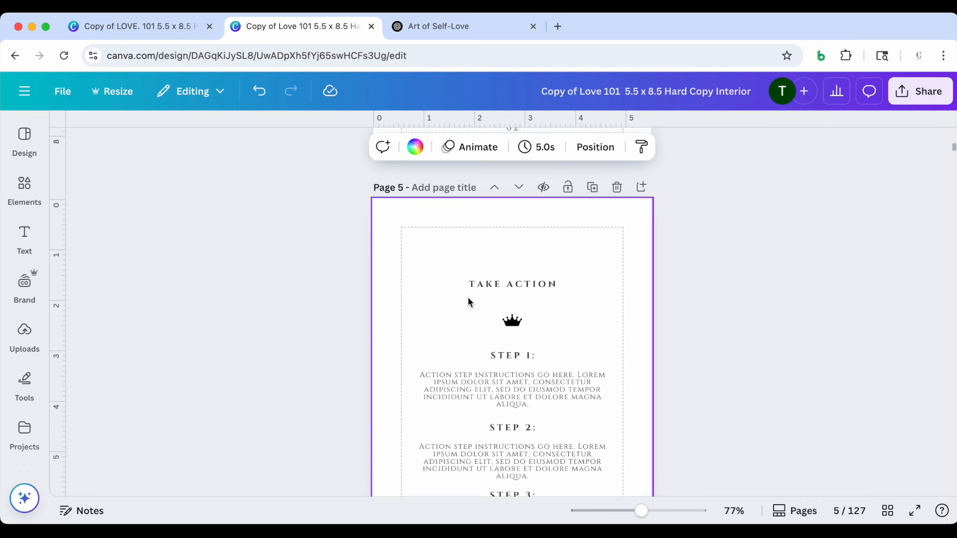
scroll(468, 297, "up", 8)
triple_click(480, 295)
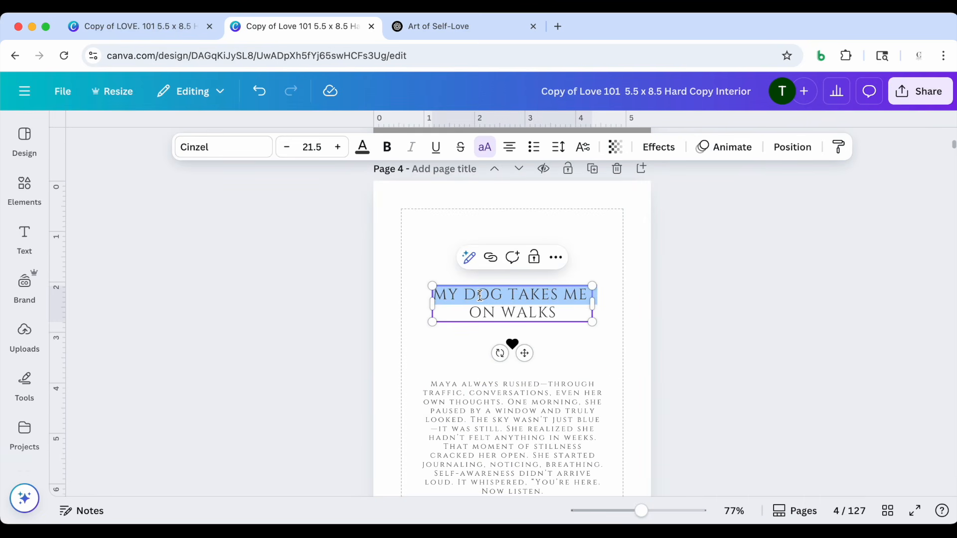
left_click(480, 295)
left_click_drag(557, 313, 432, 293)
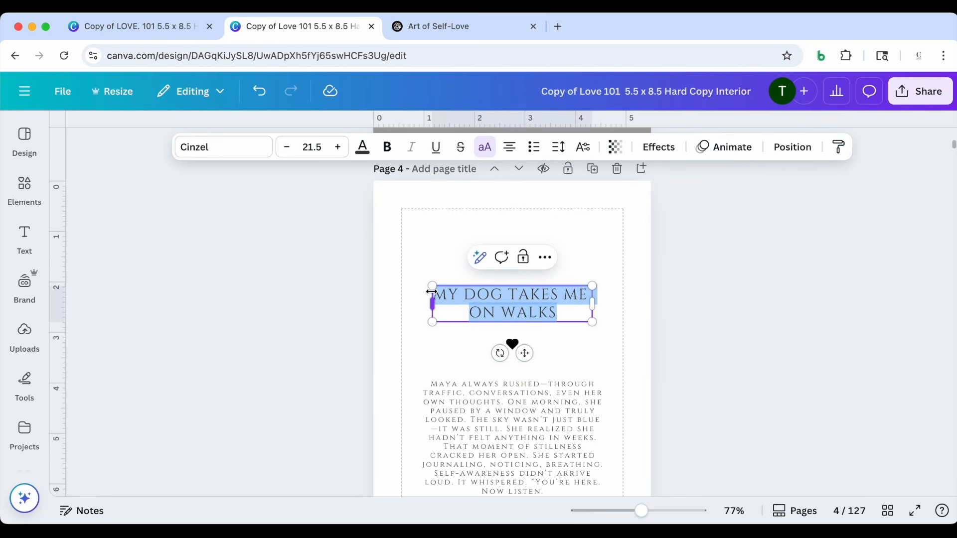
type("YOU'RE HERE. NOW LISTEN")
type(".")
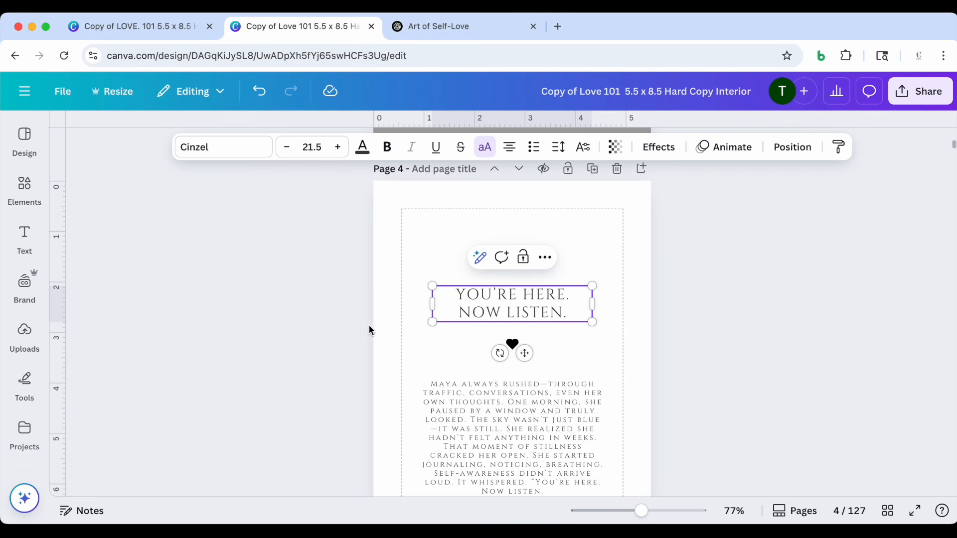
left_click(354, 324)
Check the completed story page 4 and the step placeholders on the Take Action page 5
scroll(382, 338, "down", 4)
scroll(382, 338, "up", 2)
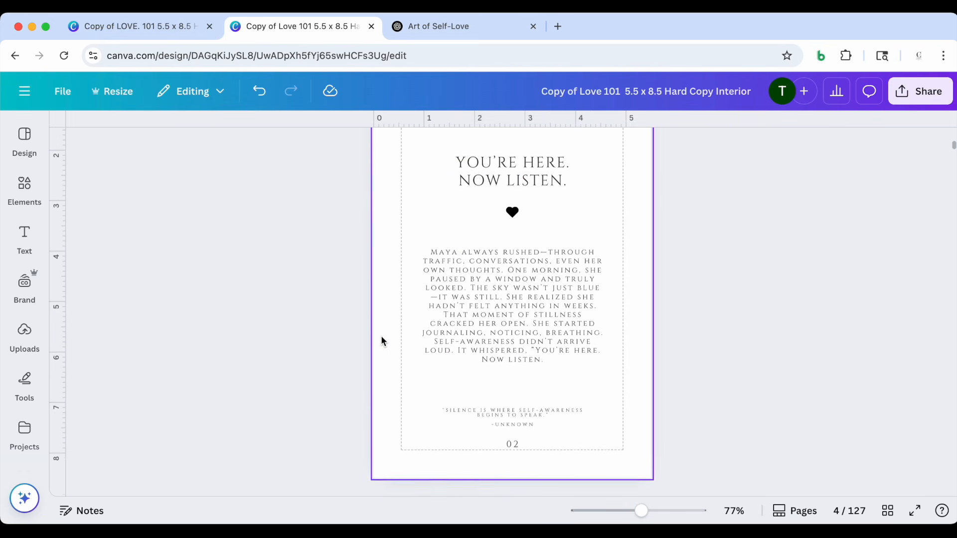
scroll(462, 301, "down", 3)
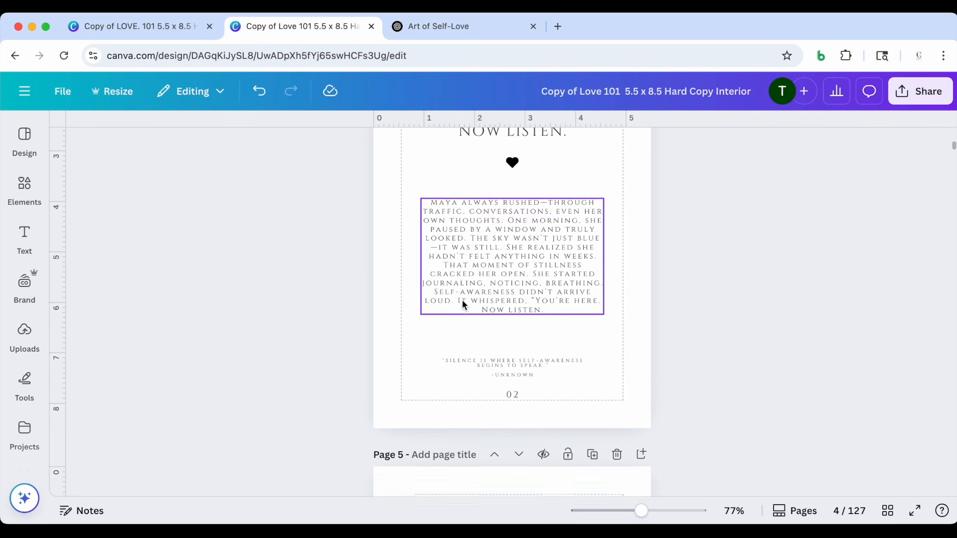
scroll(492, 320, "down", 8)
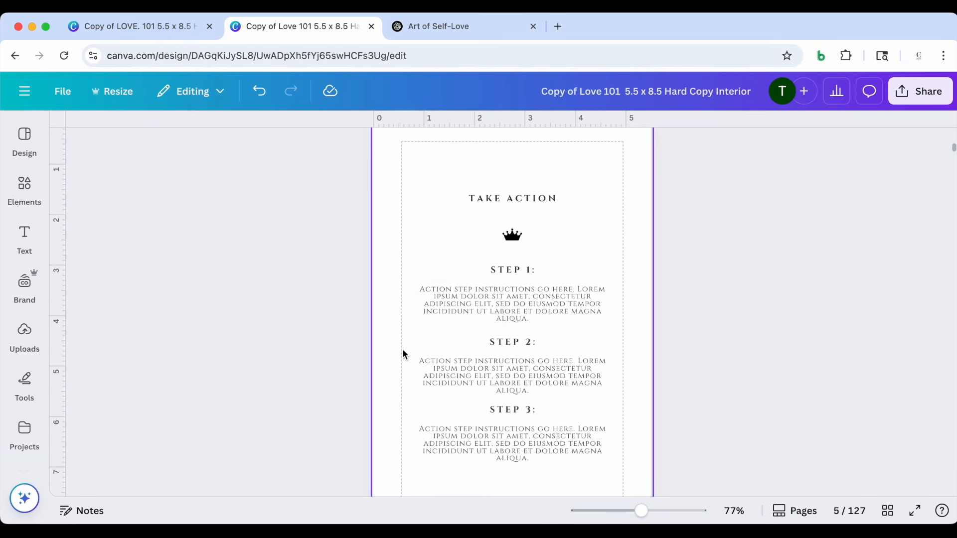
Switch to ChatGPT and examine the prompt "Give 3 Steps to take Action after reading this short story." and its response
left_click(426, 27)
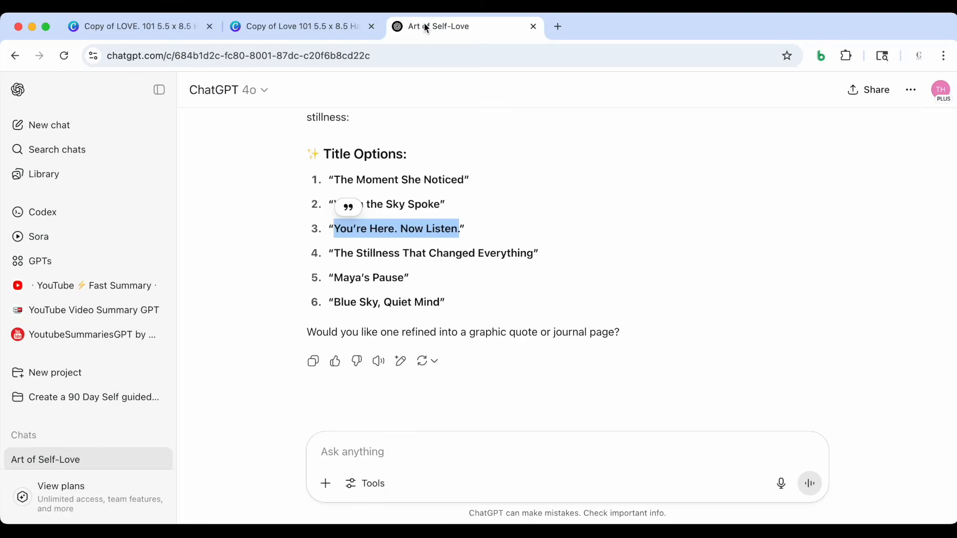
scroll(558, 220, "up", 20)
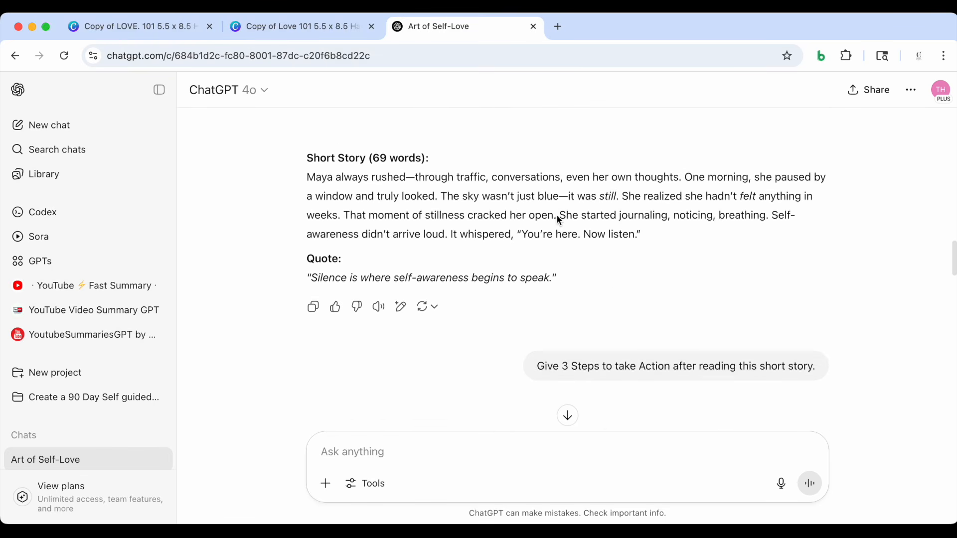
scroll(557, 215, "down", 5)
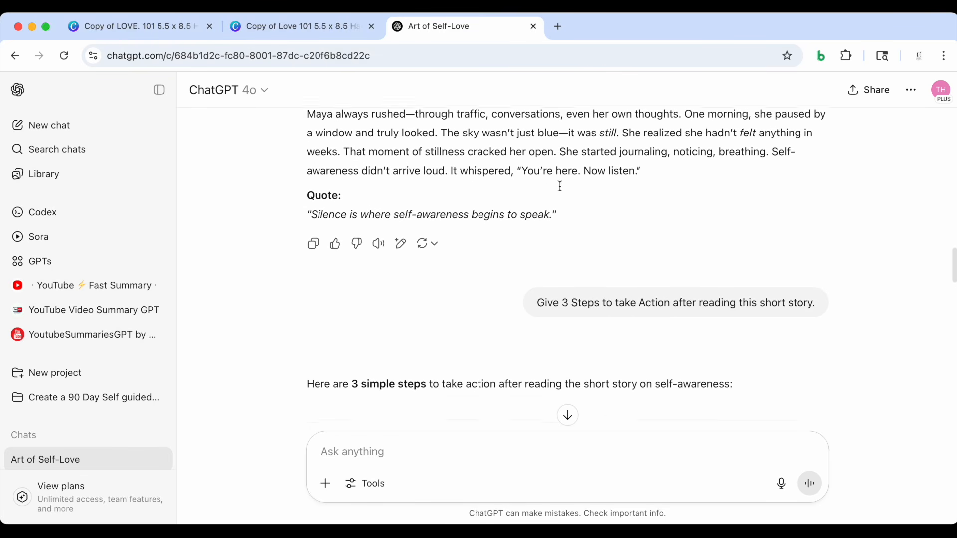
scroll(540, 277, "down", 1)
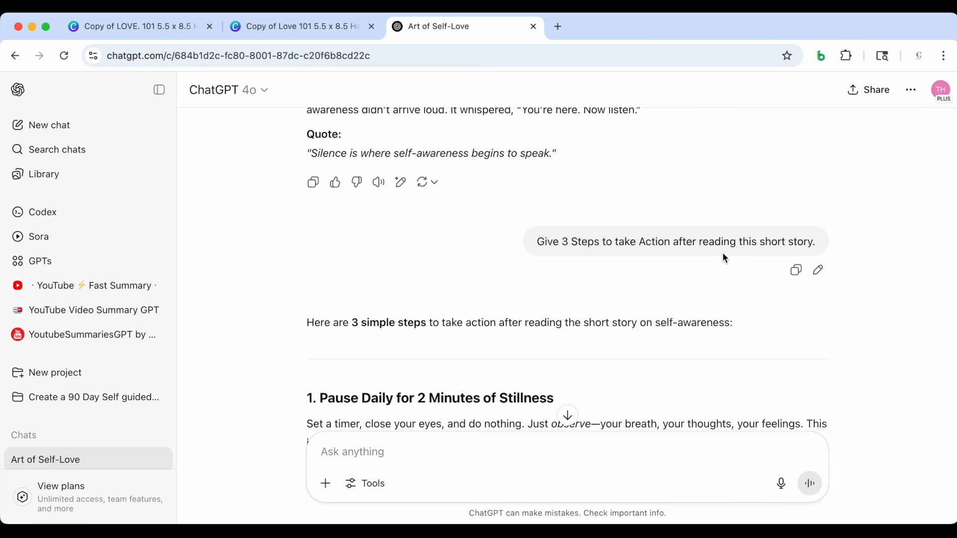
scroll(693, 276, "down", 5)
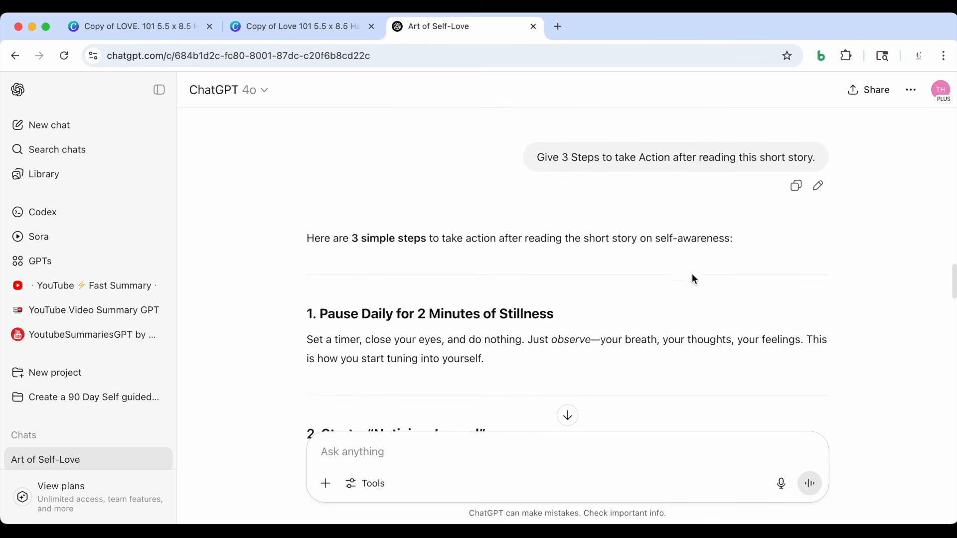
scroll(692, 273, "down", 4)
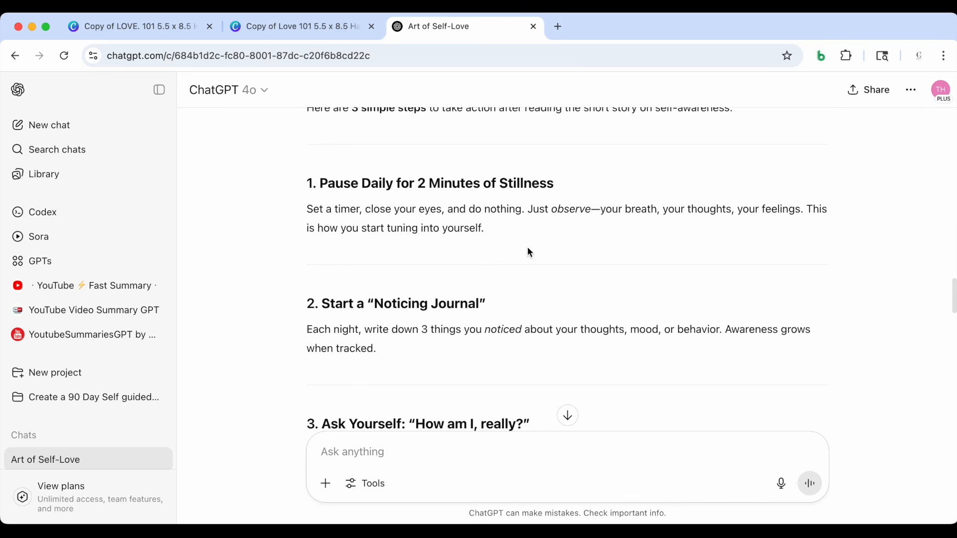
scroll(716, 271, "up", 1)
scroll(716, 266, "up", 3)
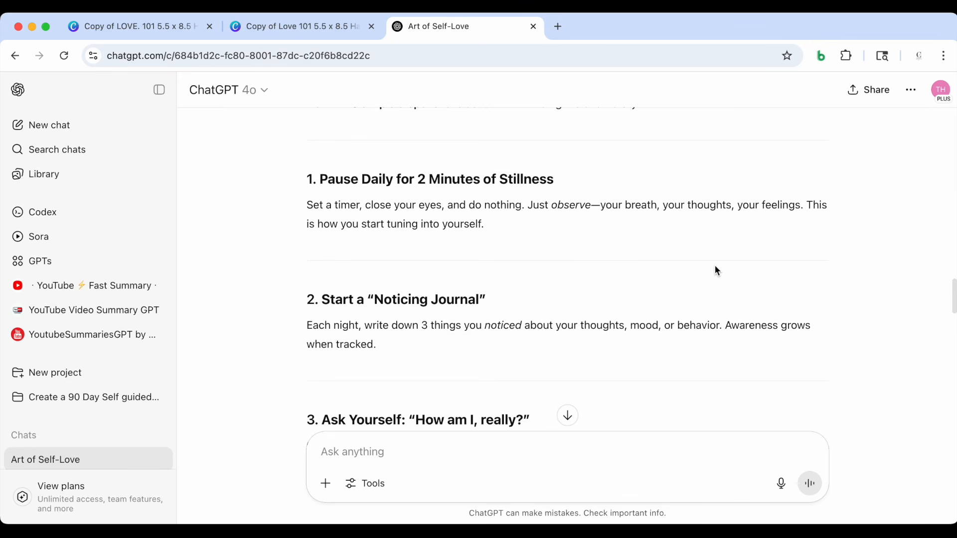
Copy "Pause Daily for 2 Minutes of Stillness" from ChatGPT and replace the "Step 1:" heading on page 5 in Canva with it
left_click_drag(321, 219, 553, 220)
key("super+c")
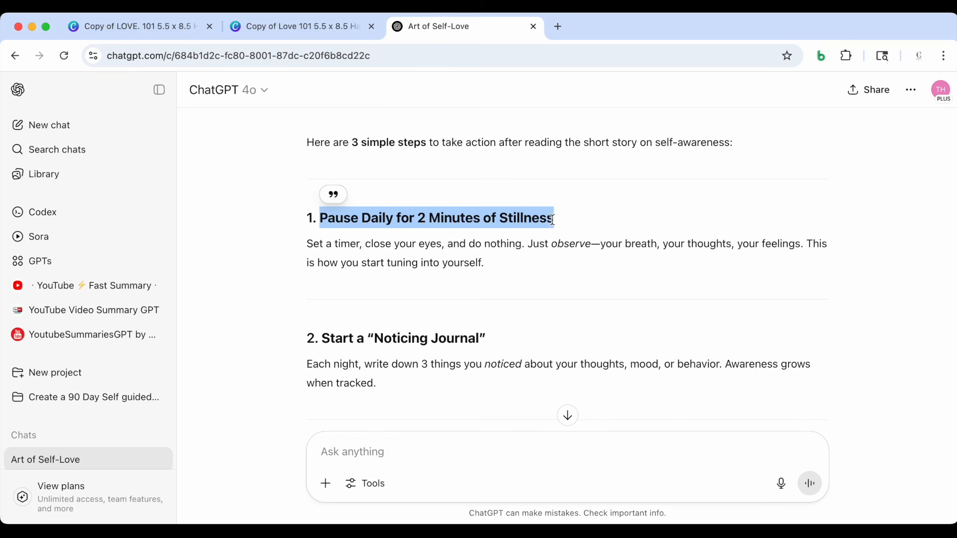
left_click(297, 25)
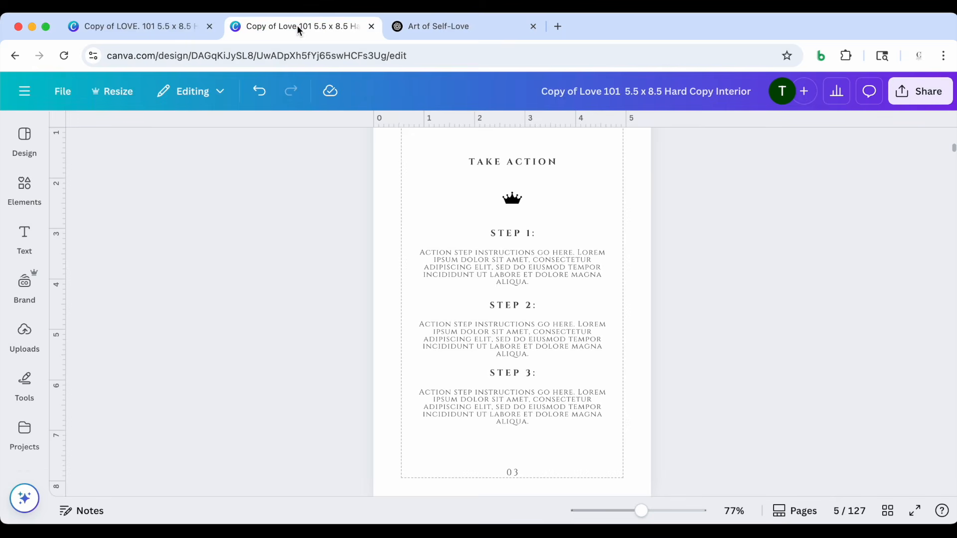
double_click(513, 234)
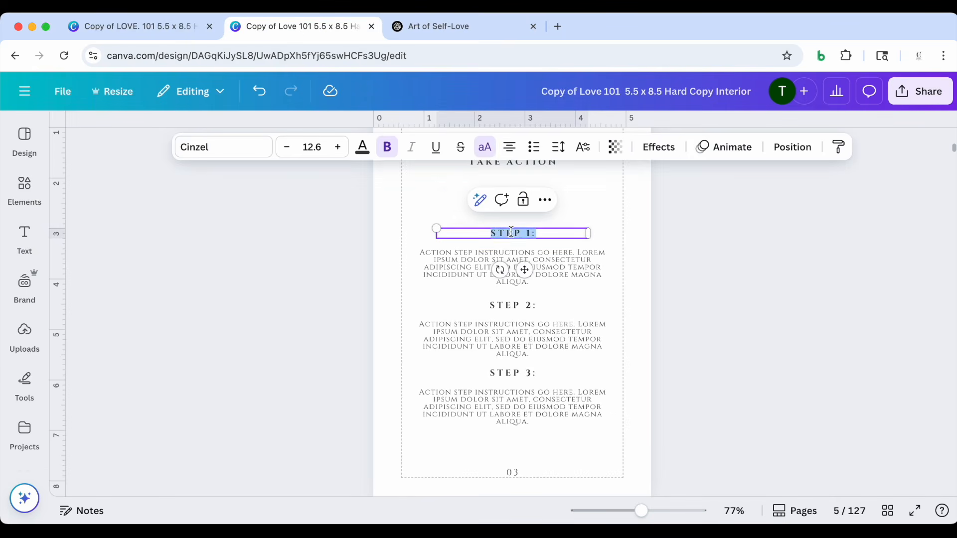
key("super+v")
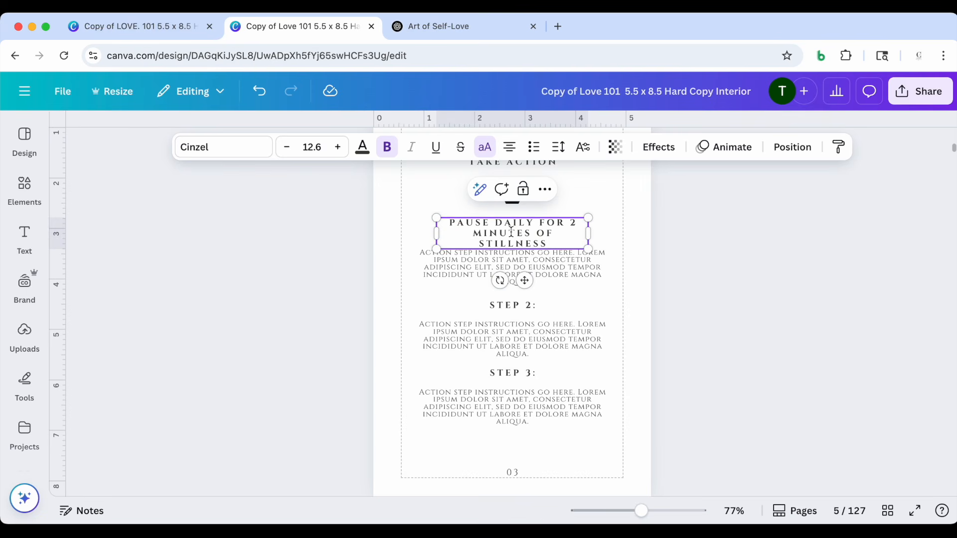
Widen the "Pause Daily for 2 Minutes of Stillness" heading on page 5 to fit two lines and center it on the page
left_click_drag(589, 234, 622, 238)
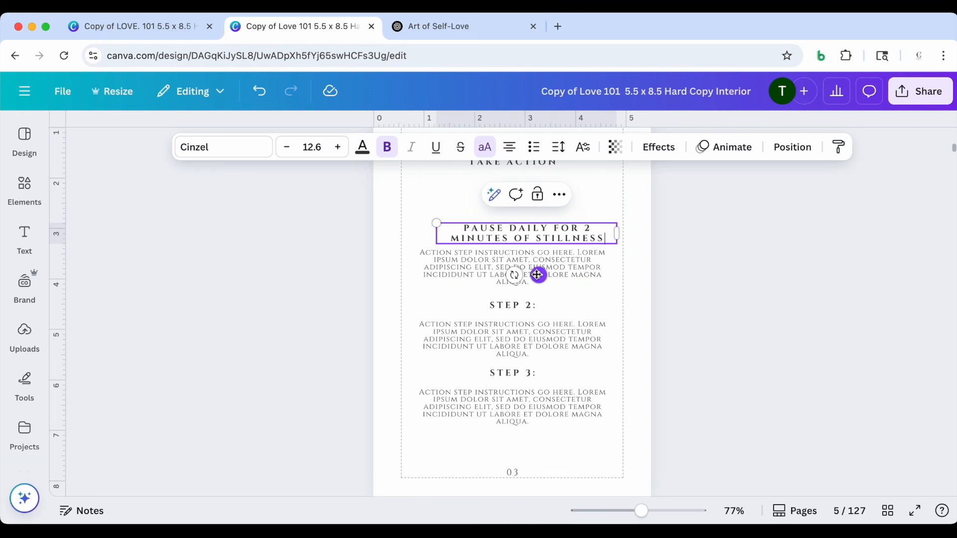
left_click_drag(539, 275, 521, 274)
left_click(318, 256)
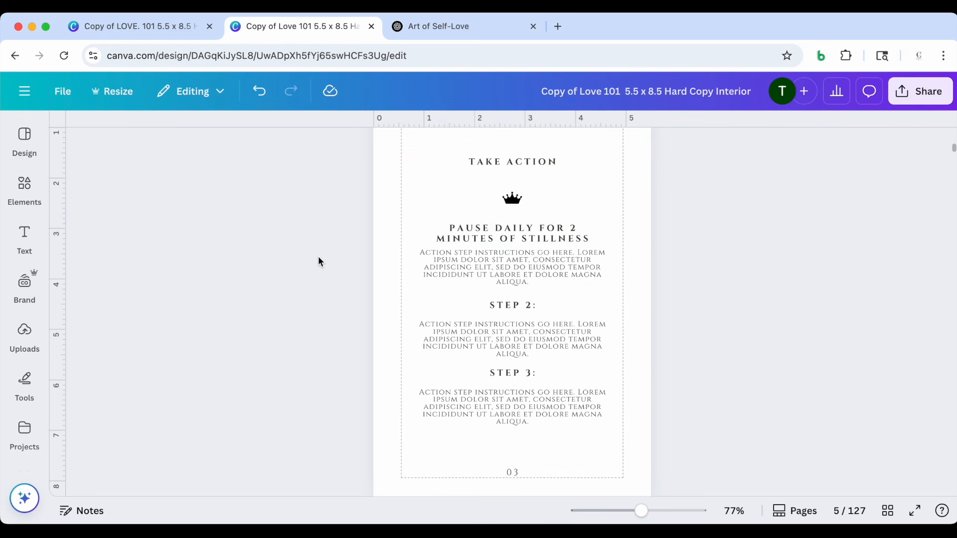
Copy the "Set a timer, close your eyes..." paragraph from ChatGPT and replace the first step's placeholder instructions in Canva with it
scroll(318, 255, "down", 2)
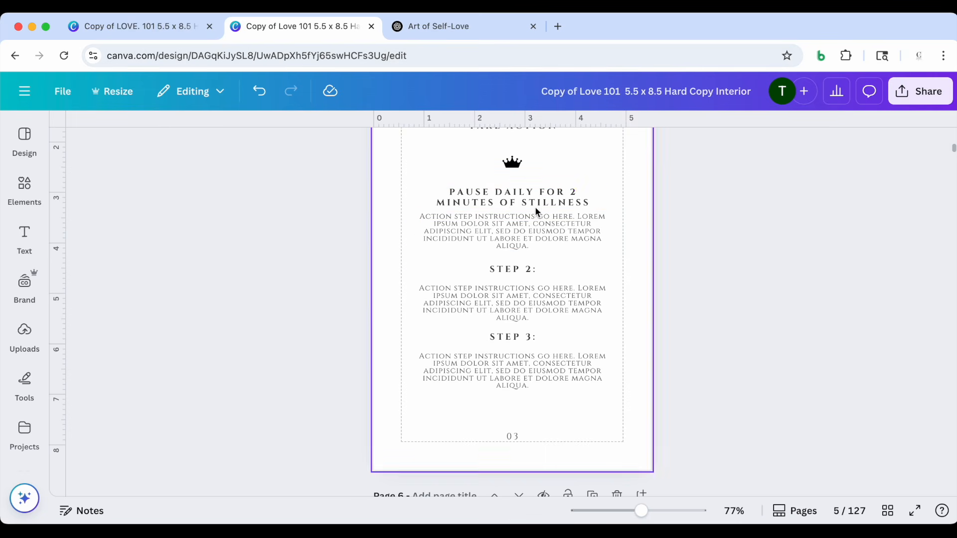
left_click(444, 22)
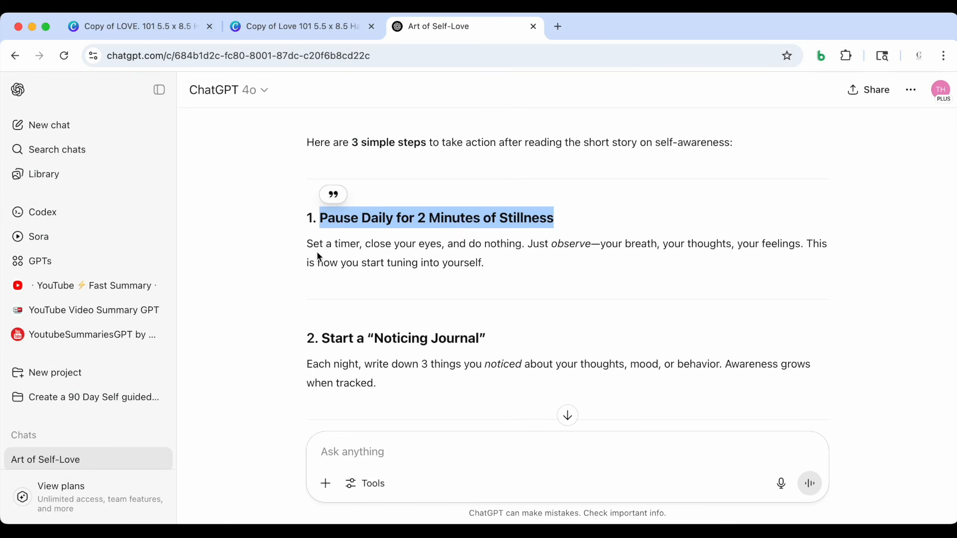
left_click_drag(306, 245, 464, 260)
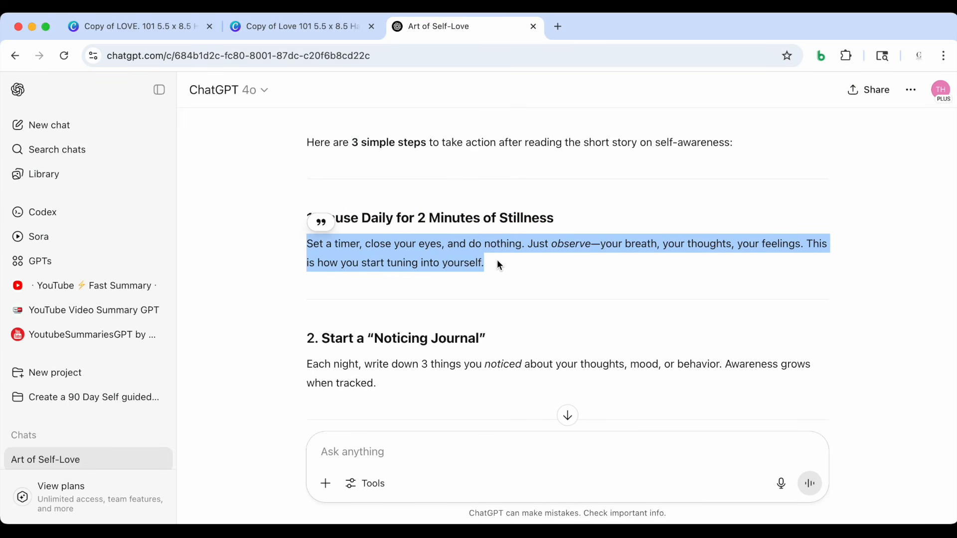
left_click(321, 30)
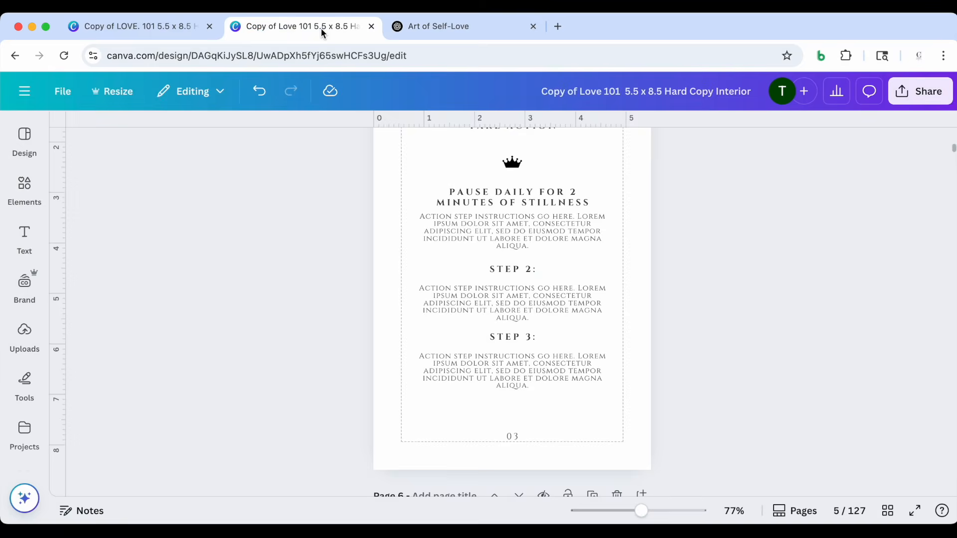
double_click(463, 230)
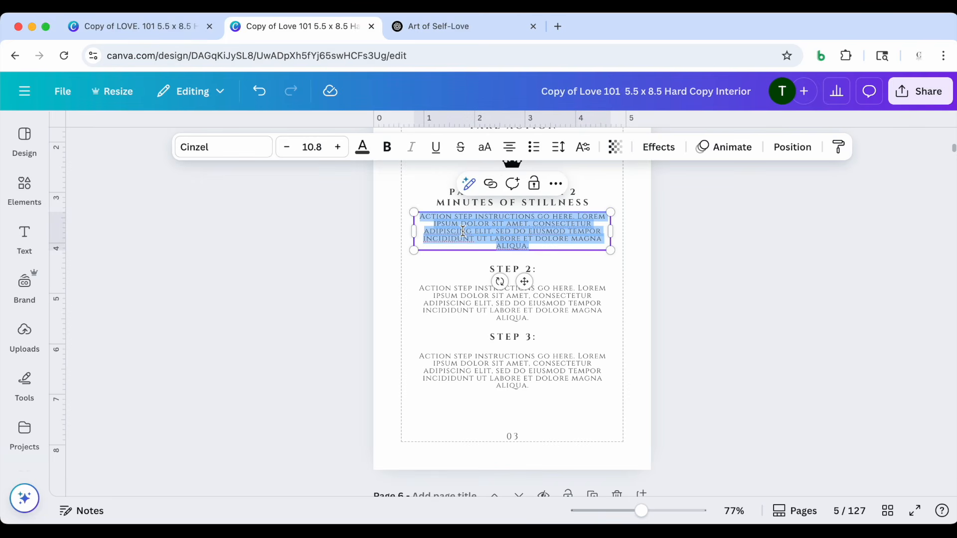
type("Set a timer, close your eyes, and do nothing. Just observe—your breath, your thoughts, your feelings. This is how you start tuning into yourself.")
left_click(309, 209)
Try to add the number "1." from the ChatGPT list to the first step on page 5 in Canva
scroll(309, 209, "down", 1)
left_click(432, 26)
left_click_drag(319, 139, 306, 140)
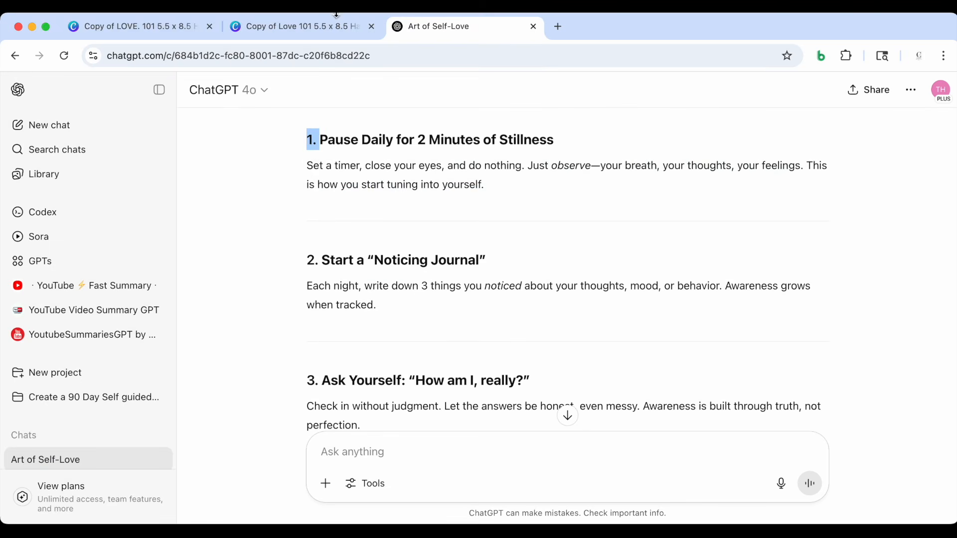
left_click(335, 21)
left_click(450, 187)
type("1.")
left_click(361, 251)
left_click_drag(456, 214, 439, 213)
key("BackSpace")
Copy Start a "Noticing Journal" from ChatGPT, replace the "Step 2:" heading in Canva with it, and widen the heading to one line
left_click(432, 27)
left_click_drag(321, 260, 487, 260)
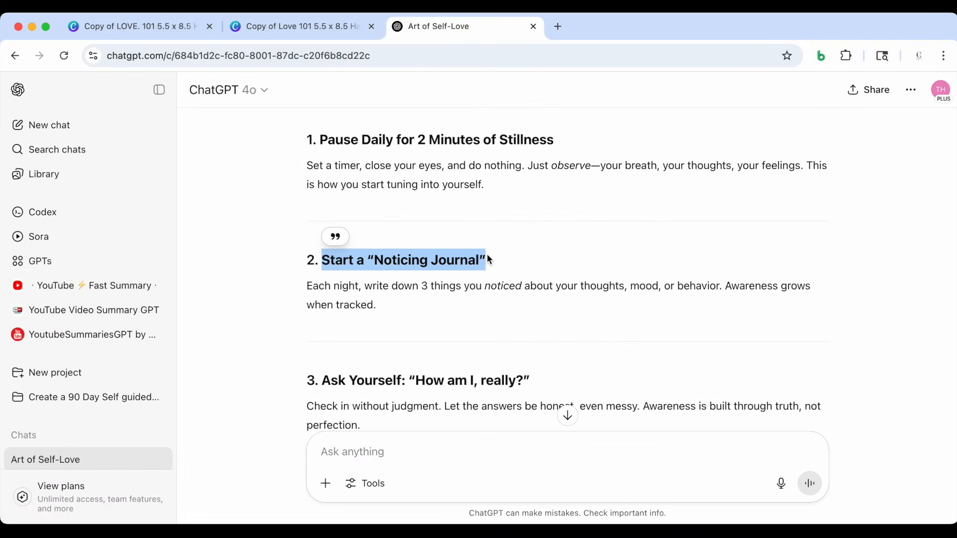
left_click(314, 27)
left_click(516, 267)
type("START A \"NOTICING JOURNAL\"")
left_click_drag(589, 268, 638, 271)
left_click_drag(555, 304, 525, 305)
Copy the "Each night, write down 3 things you noticed..." paragraph from ChatGPT and replace the second step's placeholder instructions in Canva with it
left_click(432, 27)
left_click_drag(377, 231, 306, 212)
left_click(310, 27)
double_click(455, 304)
type("Each night, write down 3 things you noticed about your thoughts, mood, or behavior. Awareness grows when tracked.")
Replace the "Step 3:" heading in Canva with ChatGPT's Ask Yourself: "How am I, really?", breaking the line after the colon
left_click(433, 27)
left_click_drag(530, 271, 320, 268)
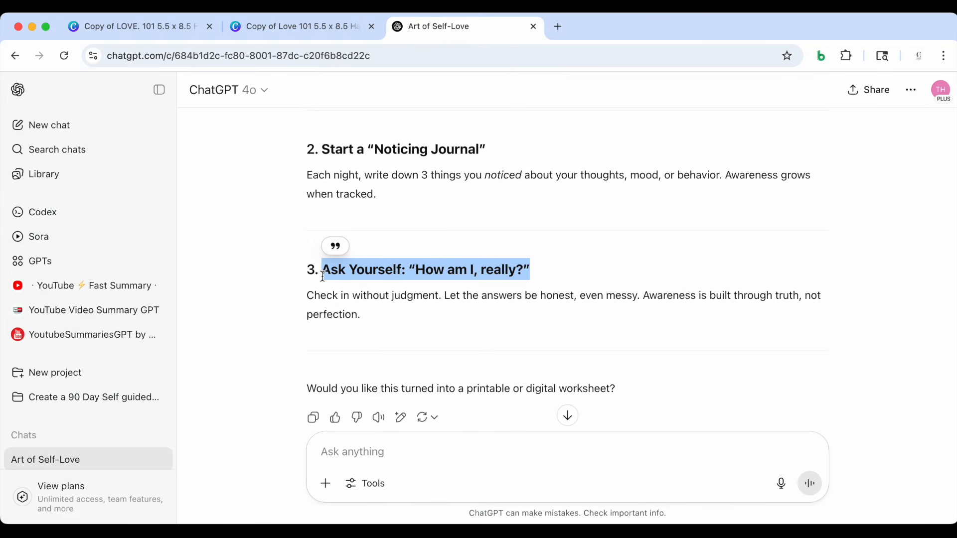
left_click(309, 27)
double_click(468, 339)
type("ASK YOURSELF: \"HOW AM I, REALLY?\"")
mouse_move(590, 336)
left_mouse_down()
mouse_move(647, 332)
mouse_move(514, 333)
mouse_move(587, 337)
left_mouse_up()
key("Return")
left_click_drag(474, 338, 498, 336)
left_click_drag(491, 363, 491, 357)
Copy the "Check in without judgment..." paragraph from ChatGPT and replace the third step's placeholder instructions in Canva with it
left_click(433, 27)
scroll(364, 279, "down", 1)
left_click_drag(360, 275, 305, 260)
key("super+c")
left_click(310, 27)
double_click(468, 359)
key("super+v")
scroll(464, 344, "up", 1)
key("Escape")
key("Escape")
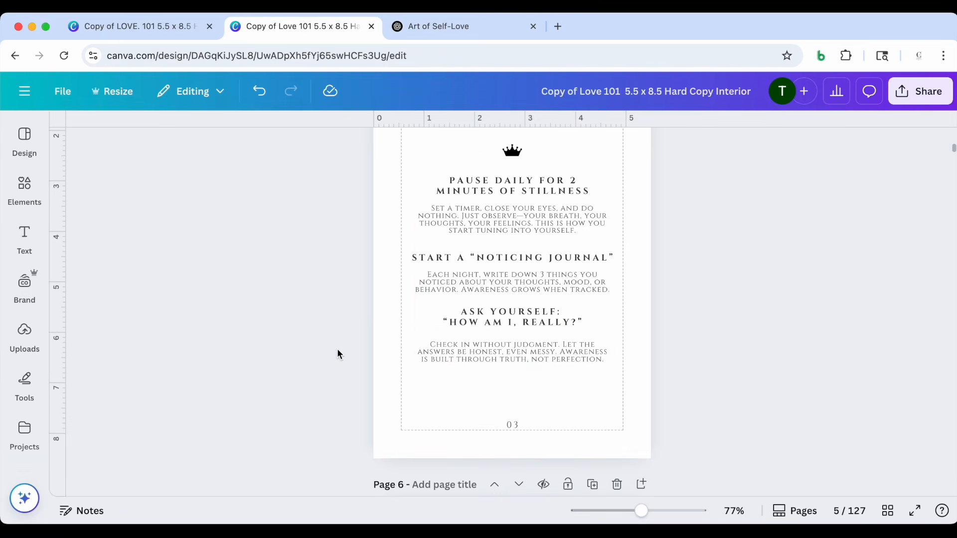
Move the third step's instruction text slightly down on the Take Action page
scroll(337, 350, "down", 1)
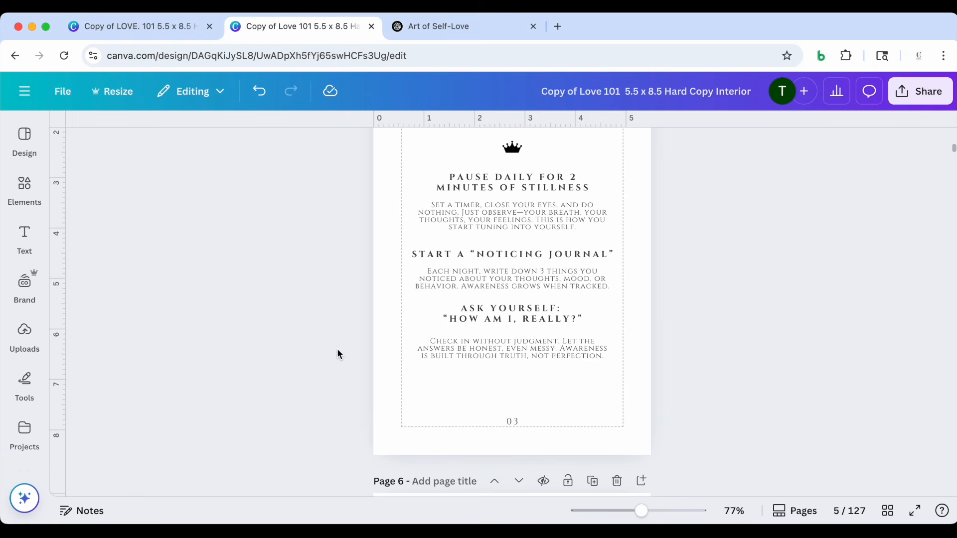
scroll(338, 352, "down", 1)
scroll(338, 351, "up", 4)
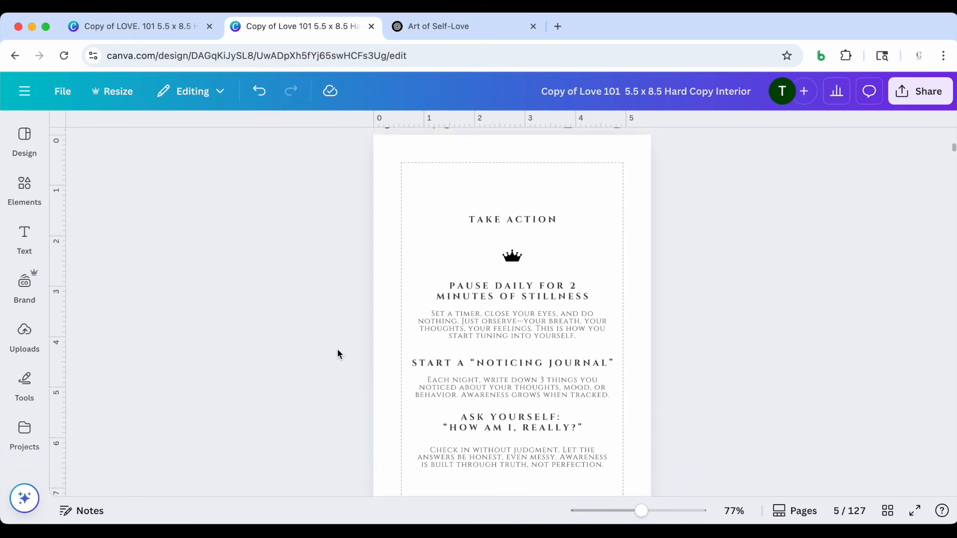
scroll(338, 351, "down", 3)
scroll(337, 353, "down", 1)
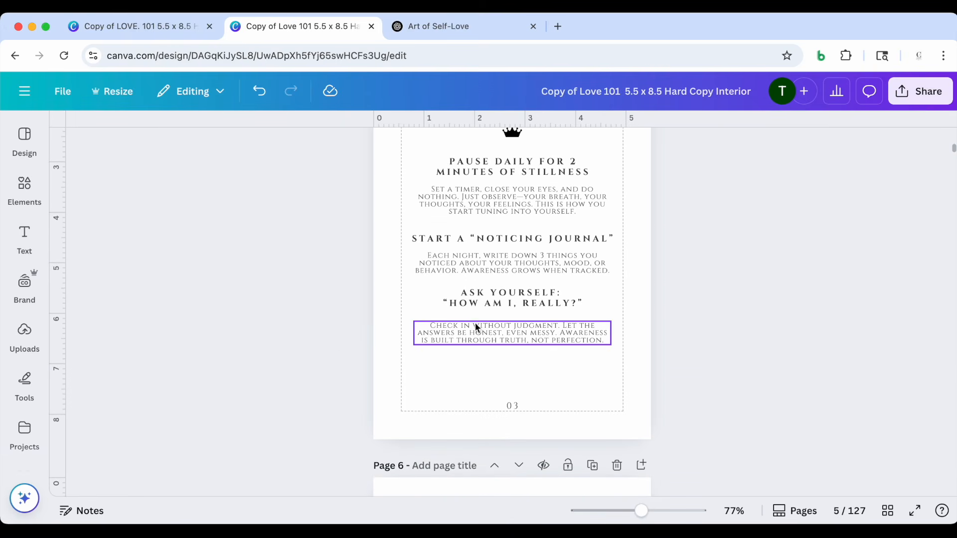
left_click(500, 331)
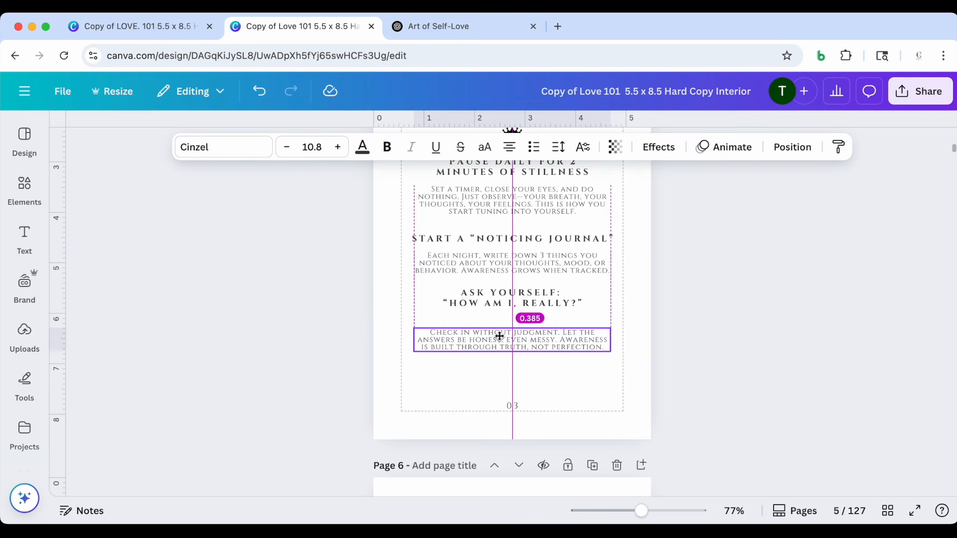
left_click(633, 309)
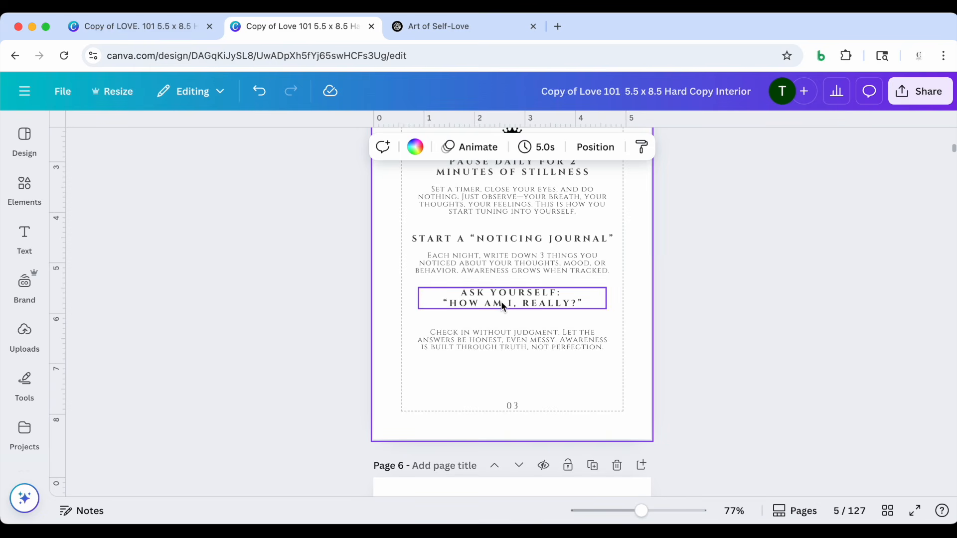
Move the Ask Yourself: "How am I, really?" heading slightly down to even out the spacing between the steps
left_click(501, 302)
left_click_drag(519, 302, 518, 309)
scroll(405, 307, "up", 2)
left_click(489, 313)
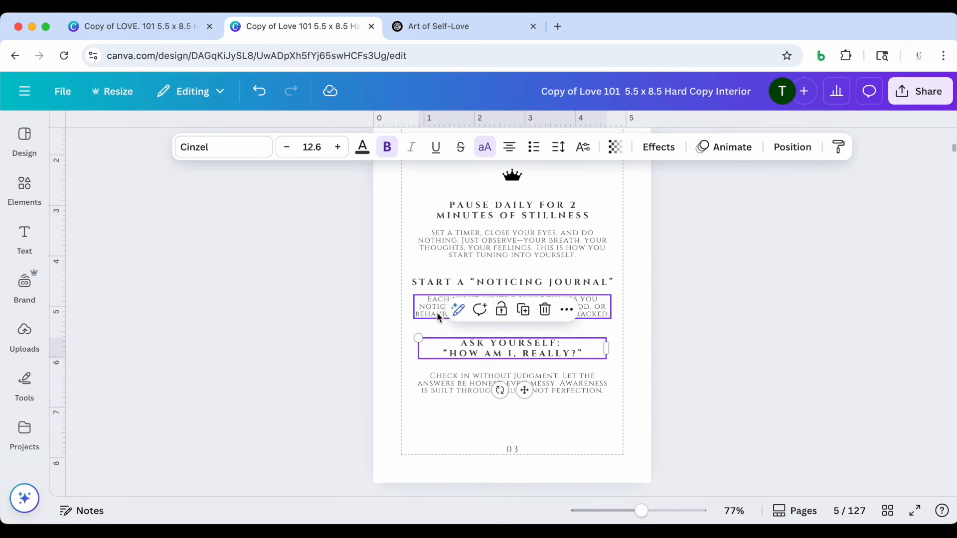
left_click_drag(513, 313, 513, 313)
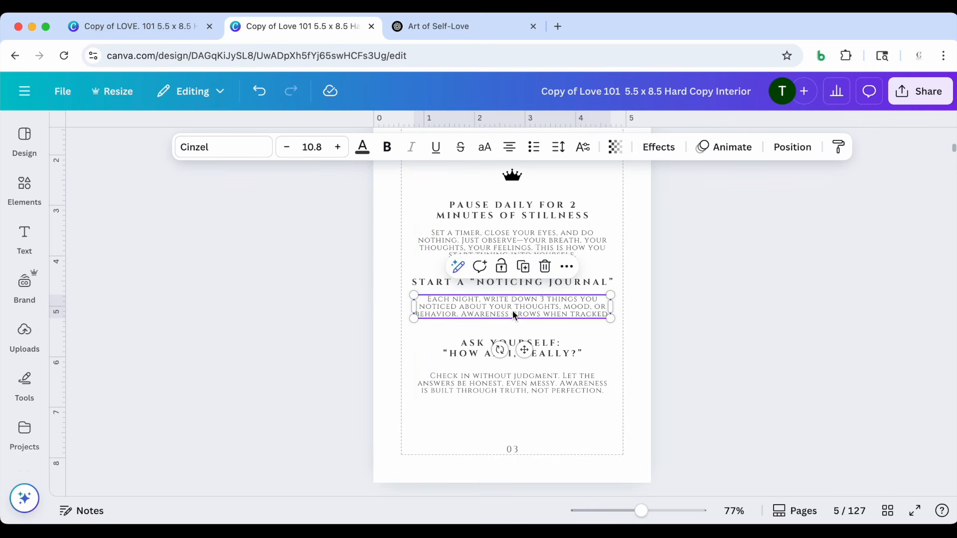
scroll(367, 306, "up", 3)
scroll(355, 316, "down", 10)
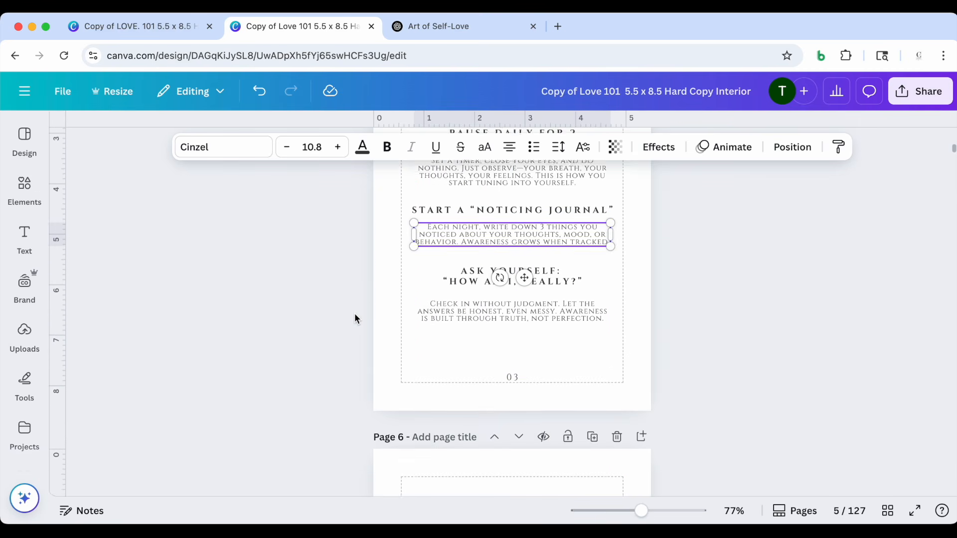
left_click(319, 299)
scroll(319, 298, "up", 4)
scroll(319, 298, "down", 5)
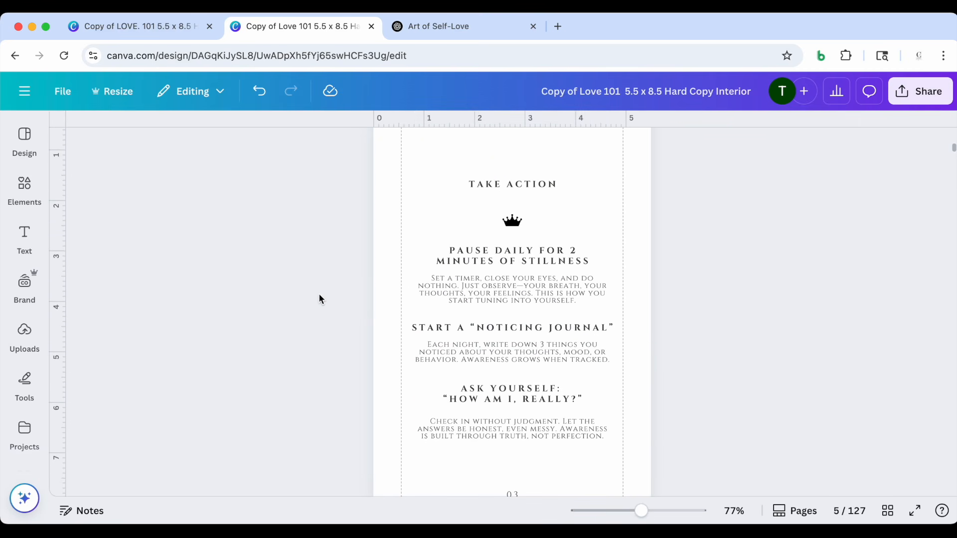
Check the Reflections page 6 questions, and examine ChatGPT's response to the prompt "Create 2 Reflection questions from this story."
scroll(318, 294, "down", 5)
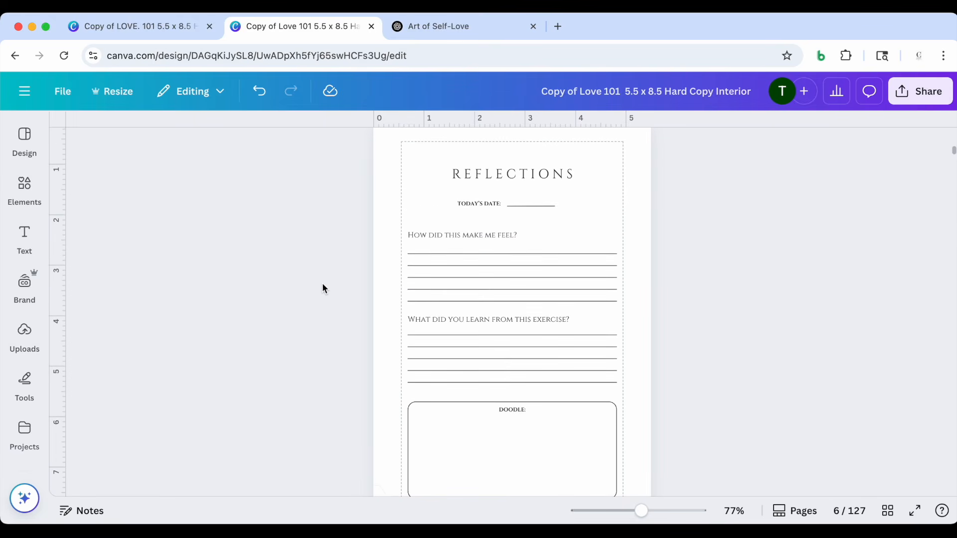
scroll(377, 244, "down", 1)
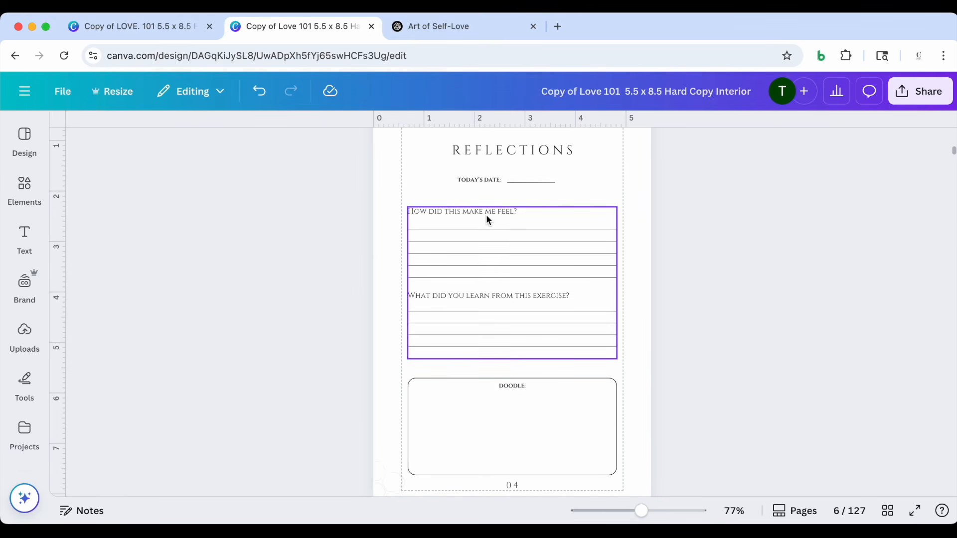
left_click(433, 26)
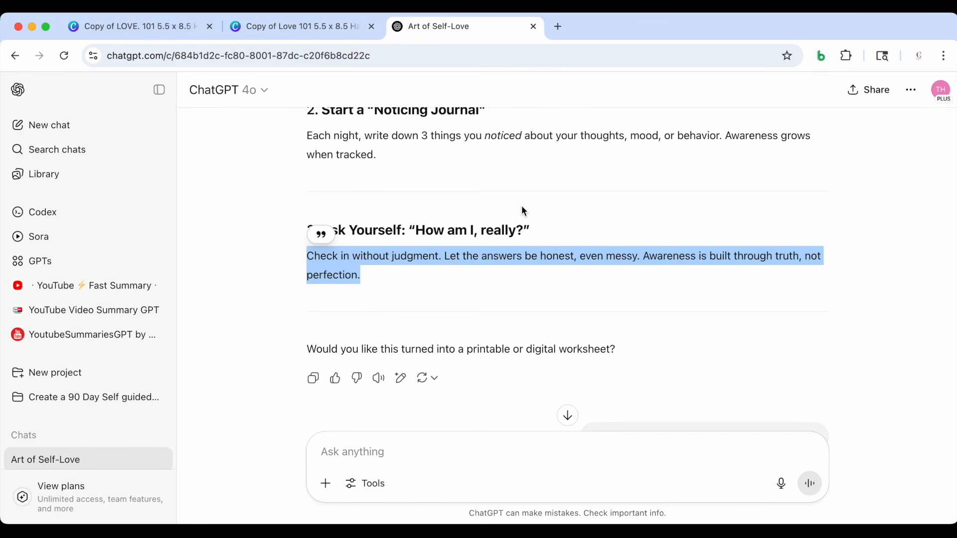
scroll(531, 277, "down", 2)
left_click(706, 259)
scroll(705, 260, "down", 2)
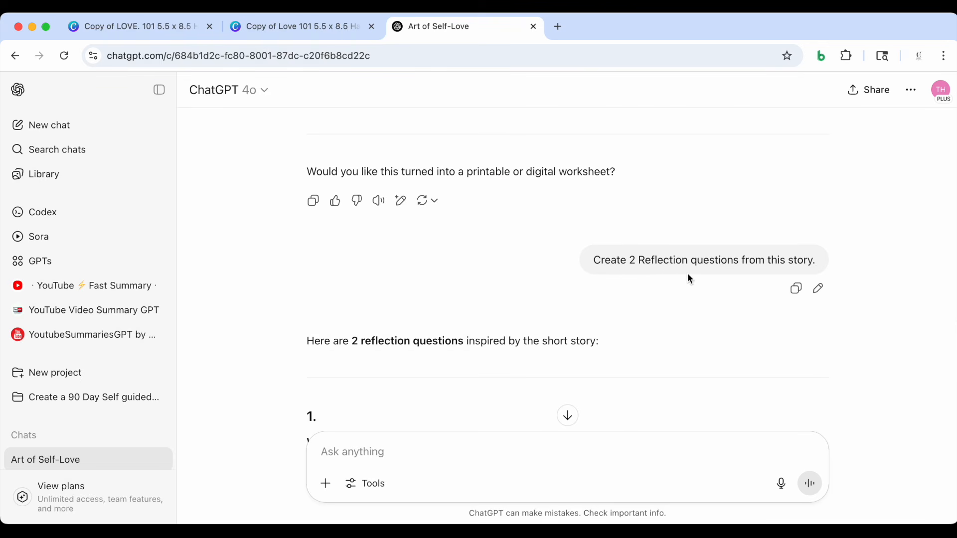
scroll(711, 281, "down", 4)
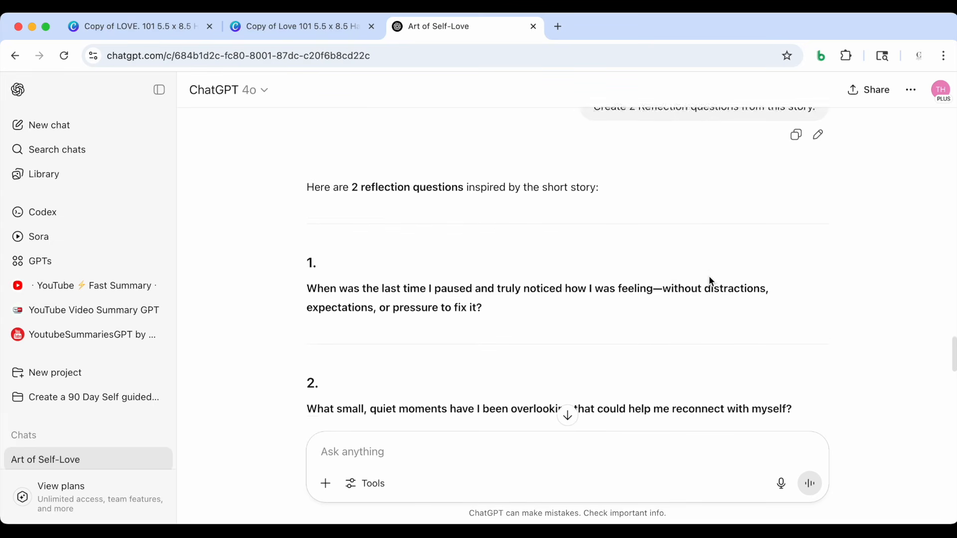
scroll(572, 286, "down", 1)
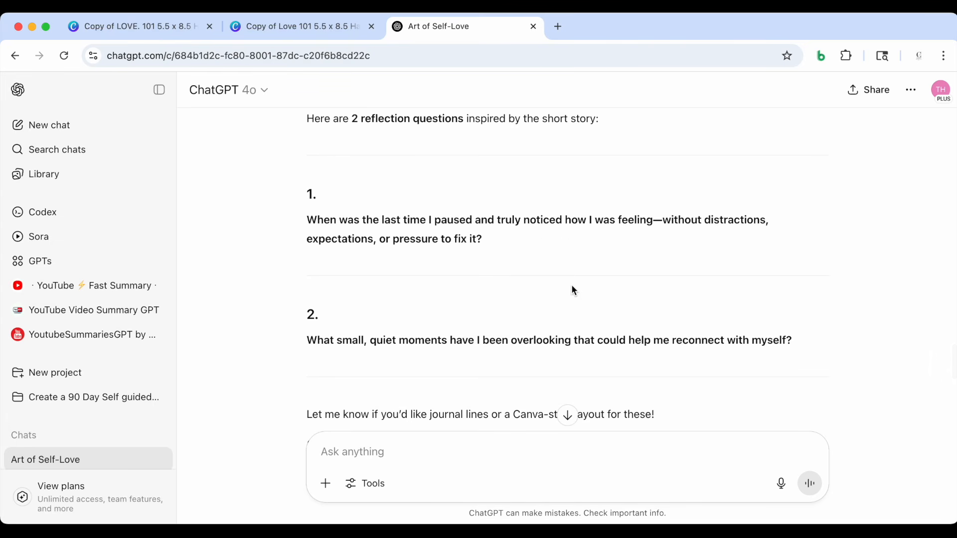
scroll(572, 287, "down", 1)
scroll(572, 286, "up", 1)
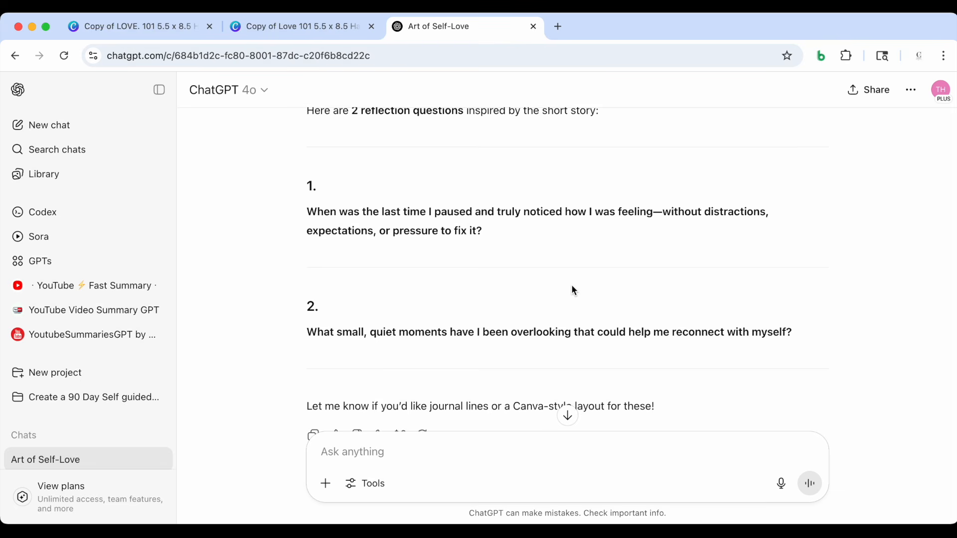
scroll(477, 279, "down", 1)
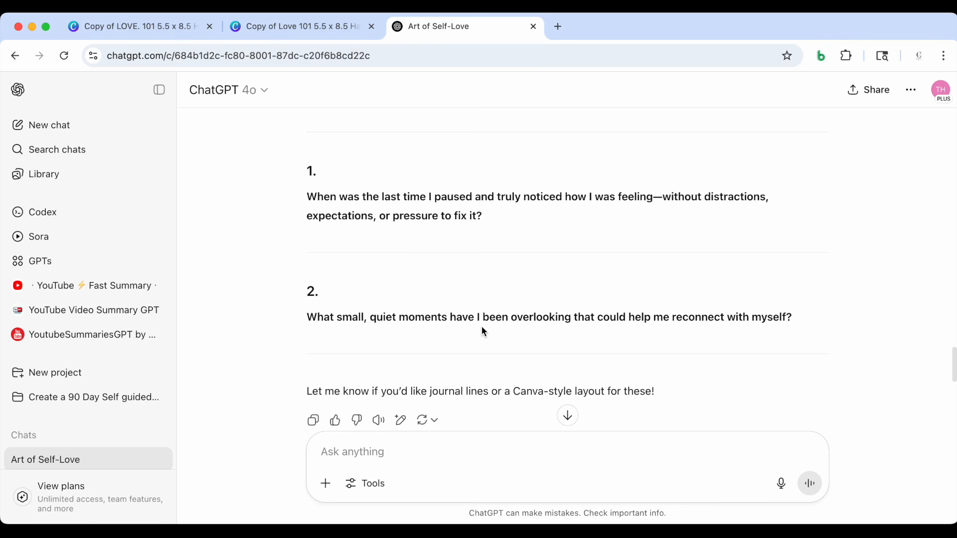
scroll(535, 319, "up", 1)
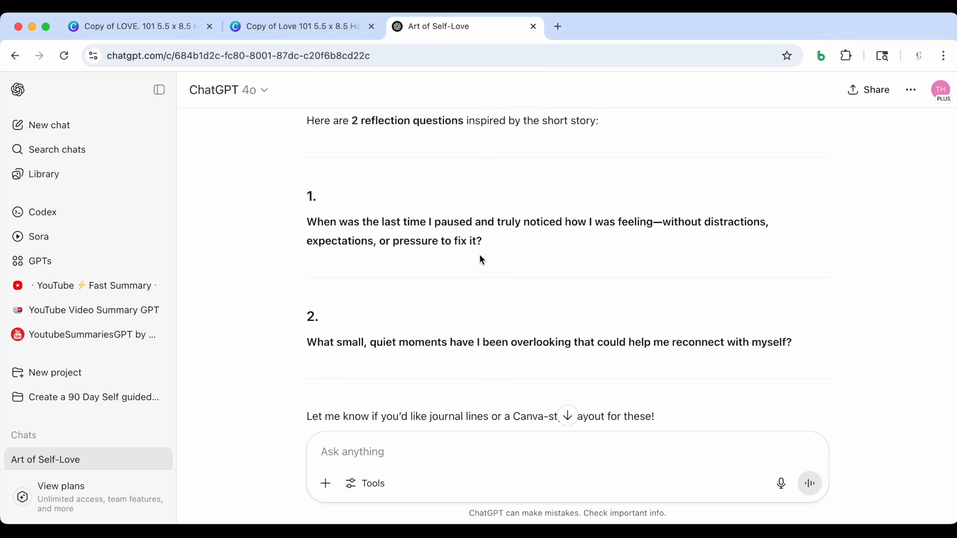
Copy the first reflection question from ChatGPT, and ungroup the questions and writing lines on page 6 in Canva
left_click_drag(483, 239, 308, 222)
key("super+c")
left_click(299, 26)
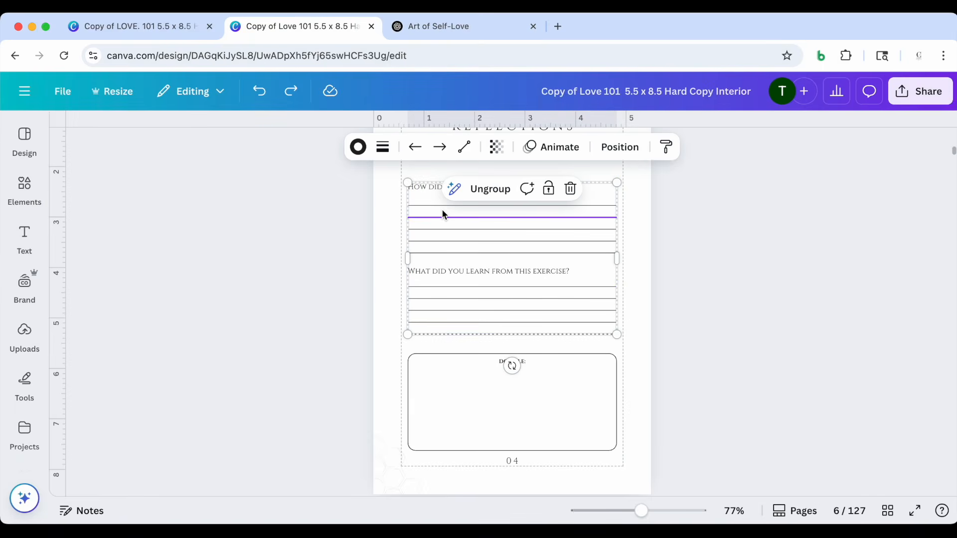
left_click(486, 188)
left_click(313, 252)
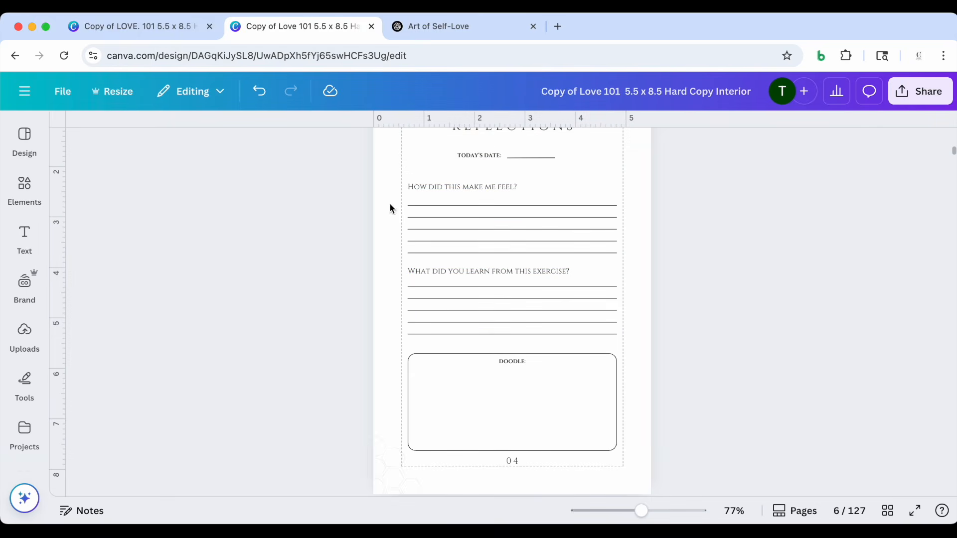
Replace "How did this make me feel?" with the copied "When was the last time I paused..." question and widen its text box
double_click(450, 184)
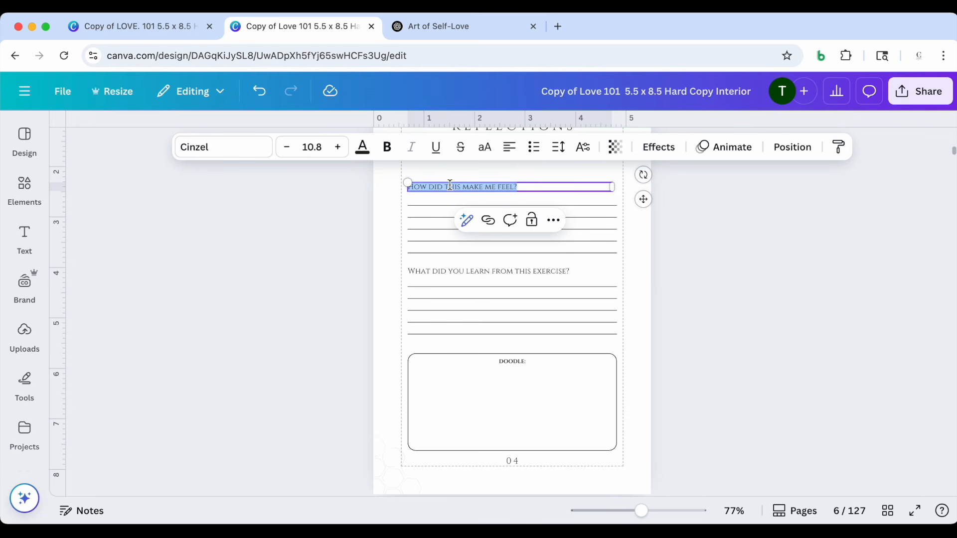
key("super+v")
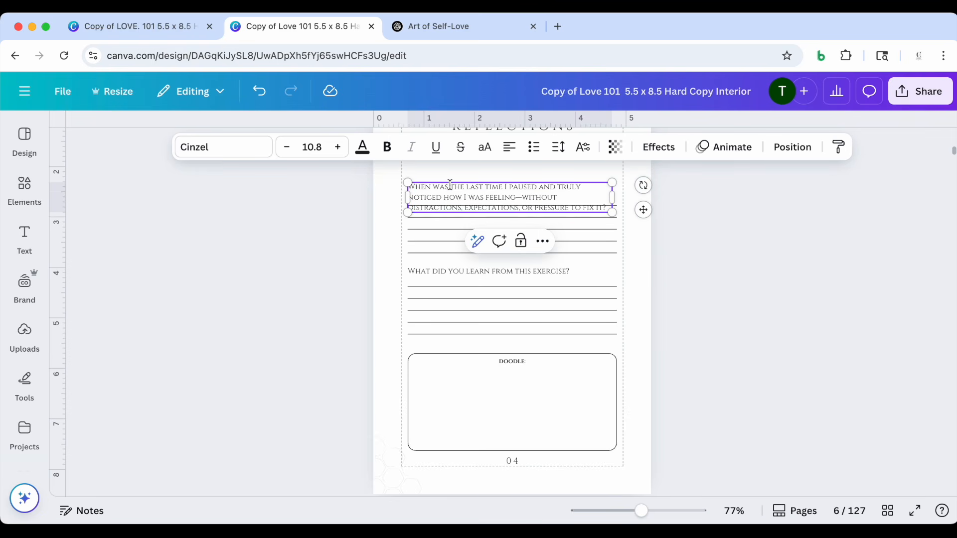
left_click(327, 237)
left_click(483, 189)
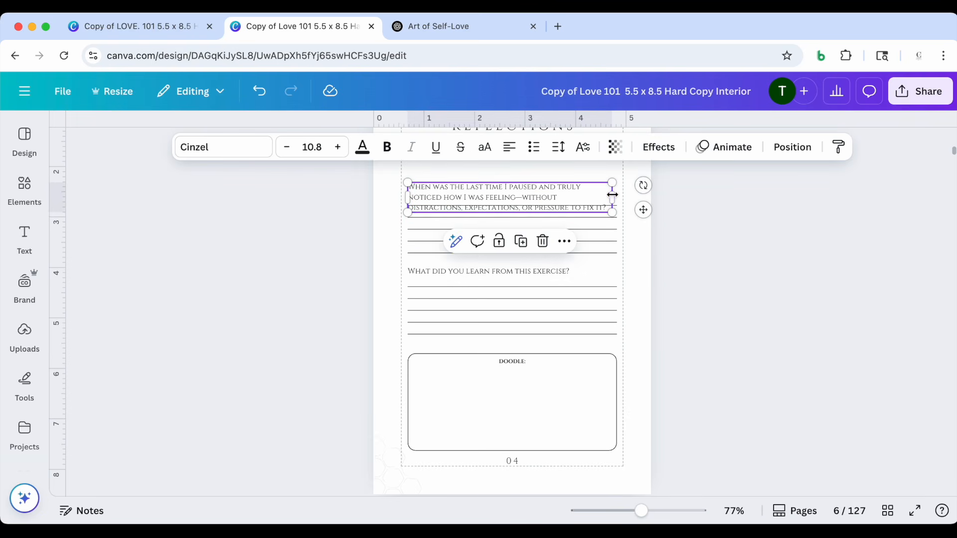
mouse_move(617, 198)
left_mouse_down()
mouse_move(645, 196)
mouse_move(631, 198)
left_mouse_up()
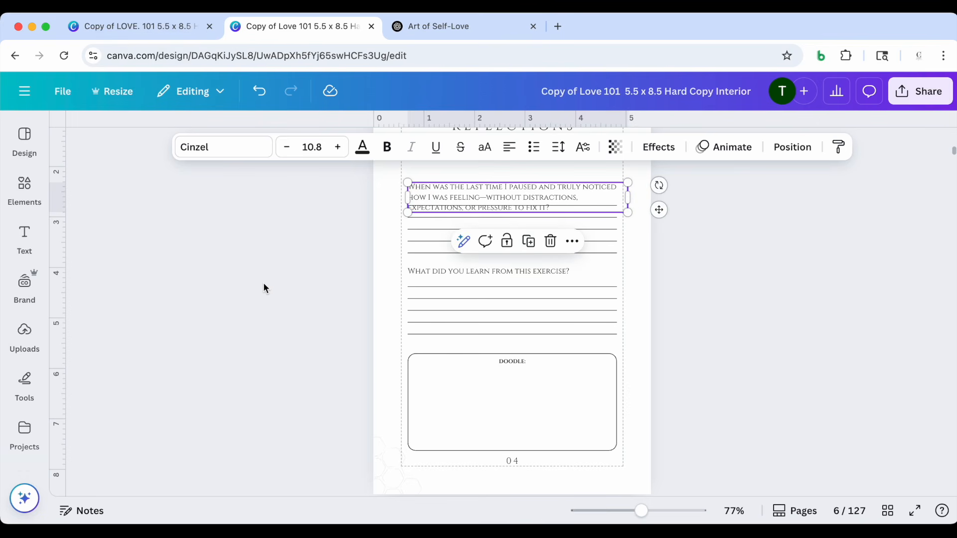
Move the "When was the last time I paused..." question up so it sits clear of the writing lines
left_click(262, 283)
scroll(279, 285, "up", 2)
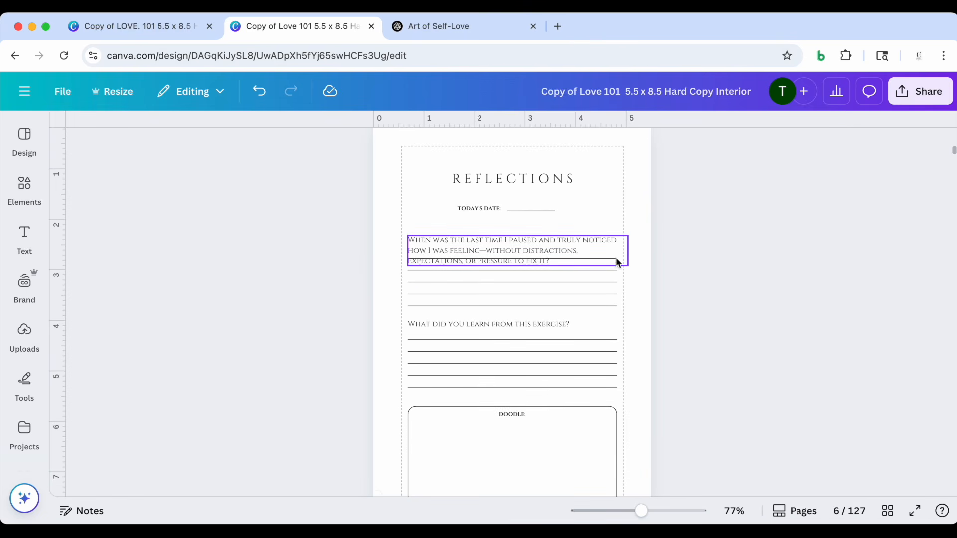
left_click_drag(548, 246, 545, 227)
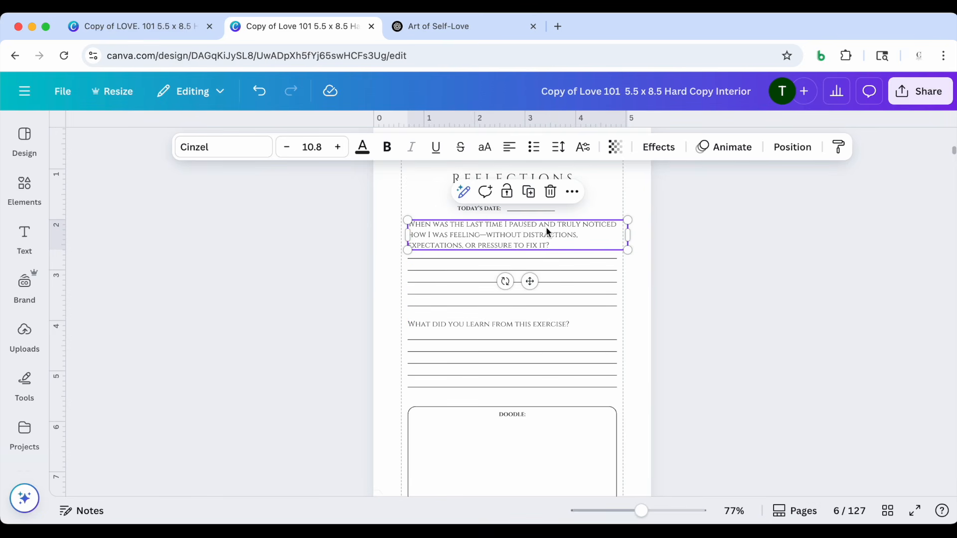
left_click(323, 338)
scroll(324, 335, "down", 1)
scroll(323, 339, "up", 4)
scroll(323, 339, "down", 4)
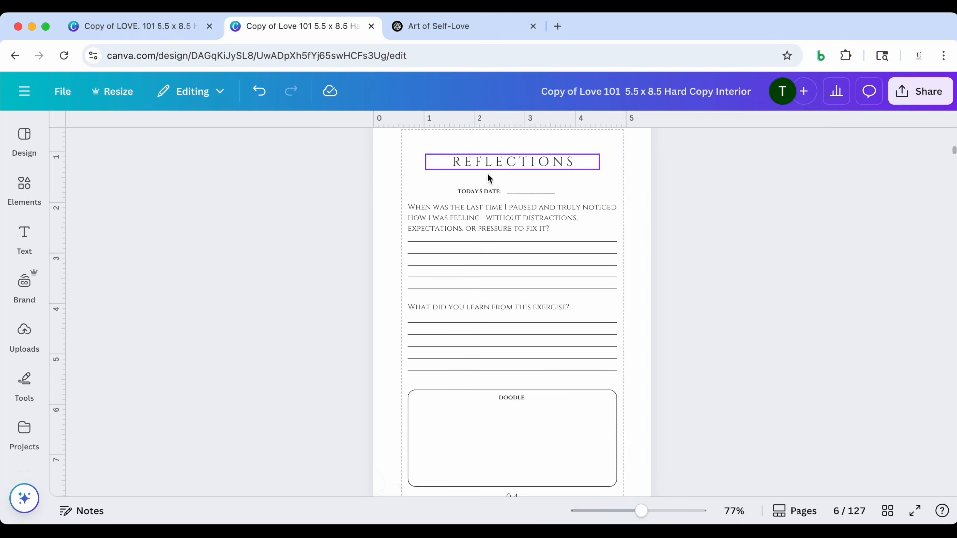
Move the Today's Date label and its line together slightly up toward the Reflections heading
left_click(380, 195)
left_click_drag(390, 185, 561, 187)
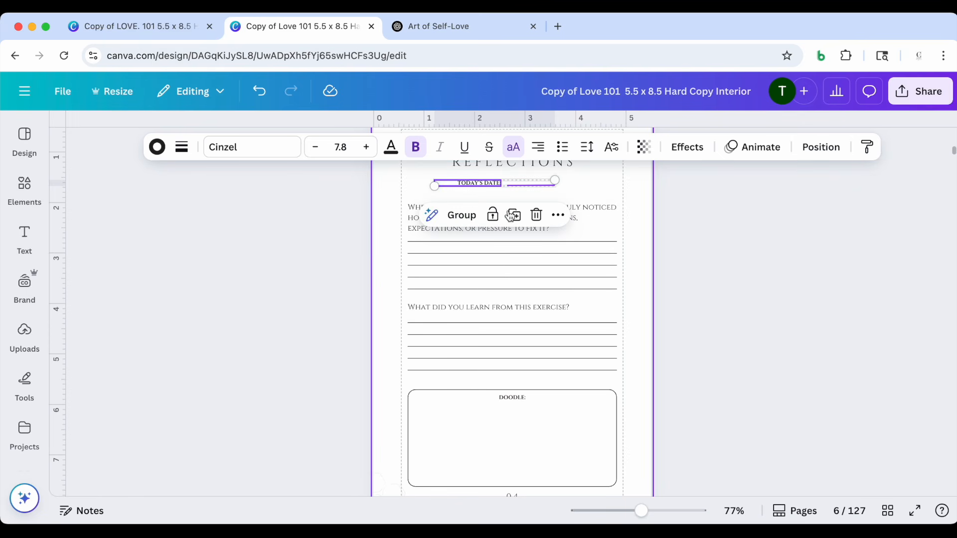
left_click(346, 273)
scroll(345, 273, "down", 1)
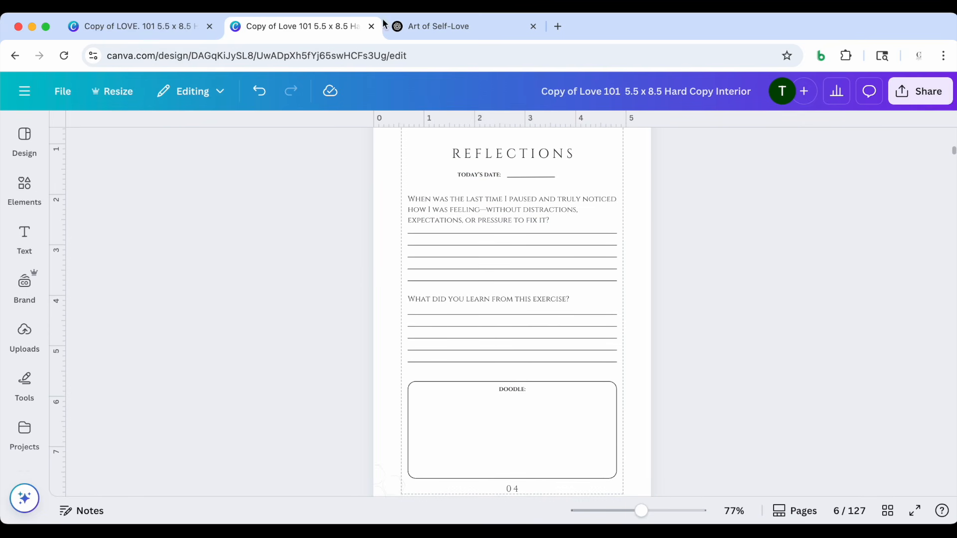
Copy the second reflection question from ChatGPT and paste it over "What did you learn from this exercise?" on page 6 in Canva
left_click(439, 26)
left_click_drag(315, 343, 555, 343)
left_click_drag(795, 345, 303, 346)
key("super+c")
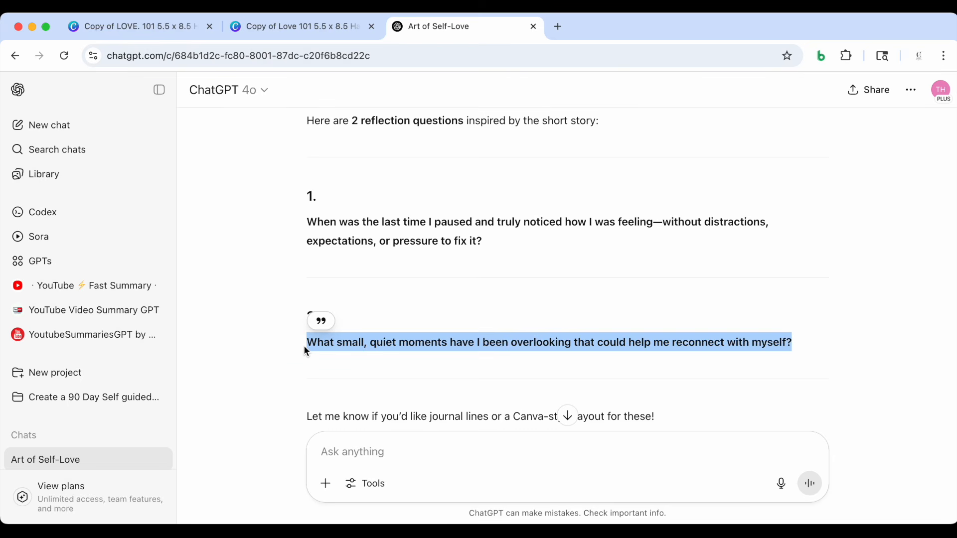
left_click(303, 27)
left_click(426, 298)
triple_click(426, 298)
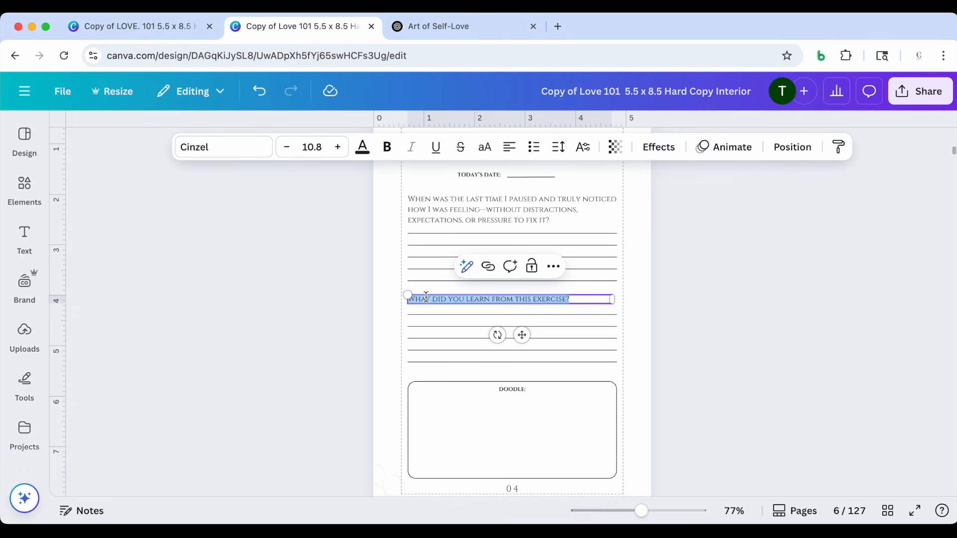
key("super+v")
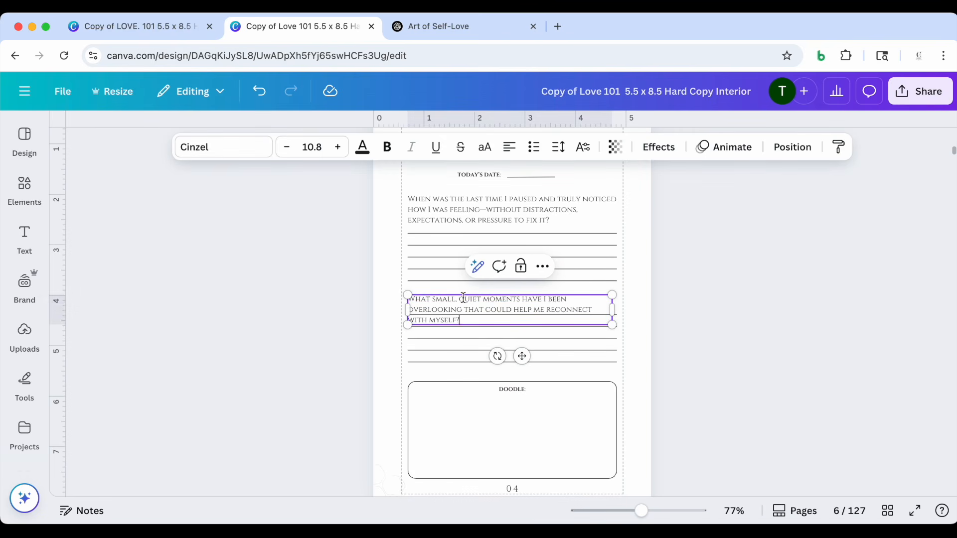
Widen the "What small, quiet moments..." text box to about 4.3 in and move it up clear of the writing lines
scroll(463, 298, "down", 1)
left_click_drag(613, 298, 628, 304)
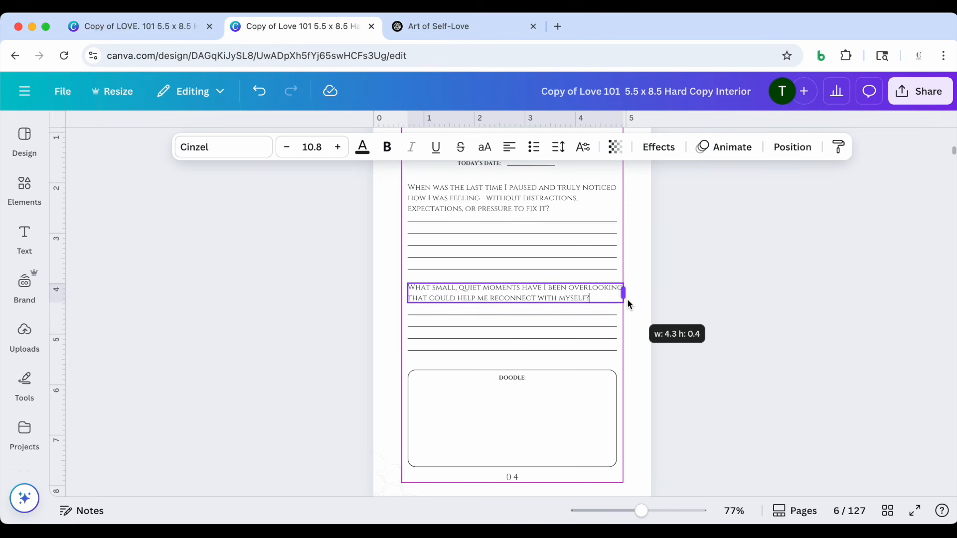
left_click(691, 313)
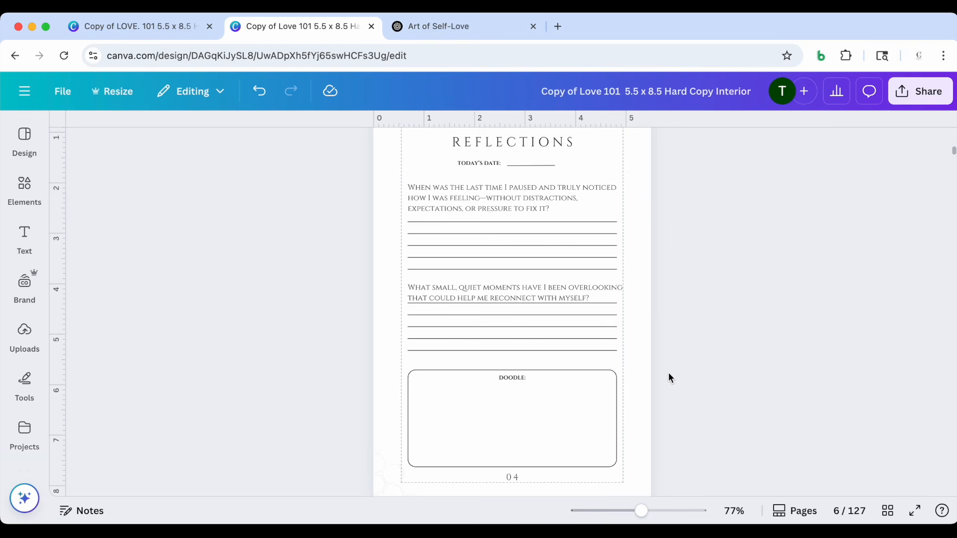
left_click(547, 287)
left_click_drag(546, 286, 546, 279)
left_click(286, 356)
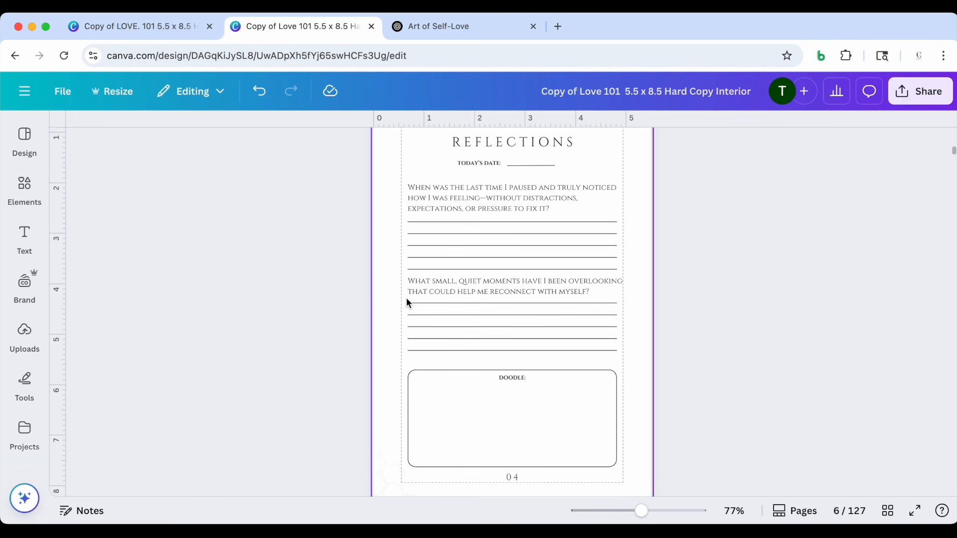
Move the second question's five writing lines down toward the Doodle box, and lower the question slightly to even the spacing
left_click_drag(361, 300, 429, 363)
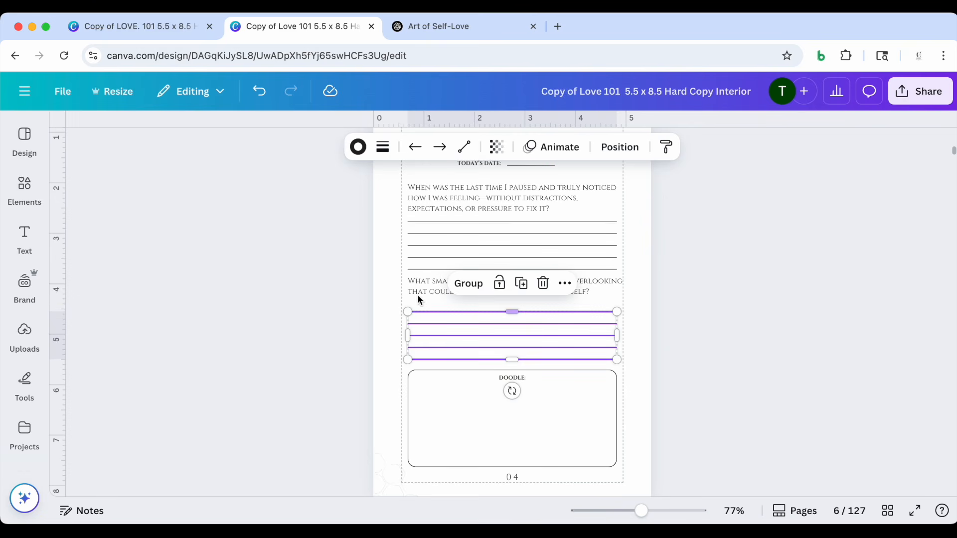
left_click(419, 282)
left_click_drag(418, 278, 418, 283)
left_click(276, 300)
scroll(277, 300, "up", 3)
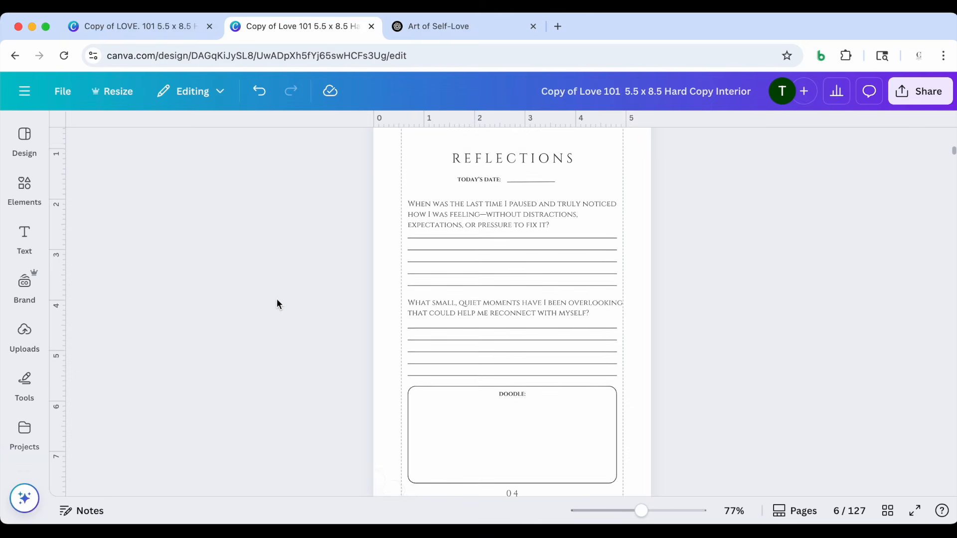
scroll(277, 299, "down", 3)
scroll(277, 299, "down", 1)
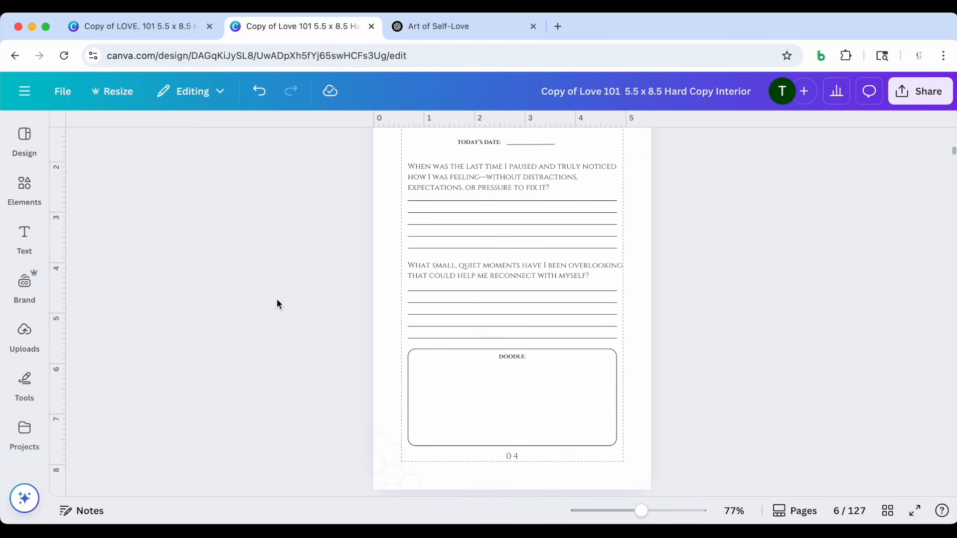
Check the page 7 quote placeholder, and prompt ChatGPT with "Create anoter quote related to the short story above."
scroll(278, 275, "down", 5)
scroll(277, 274, "down", 3)
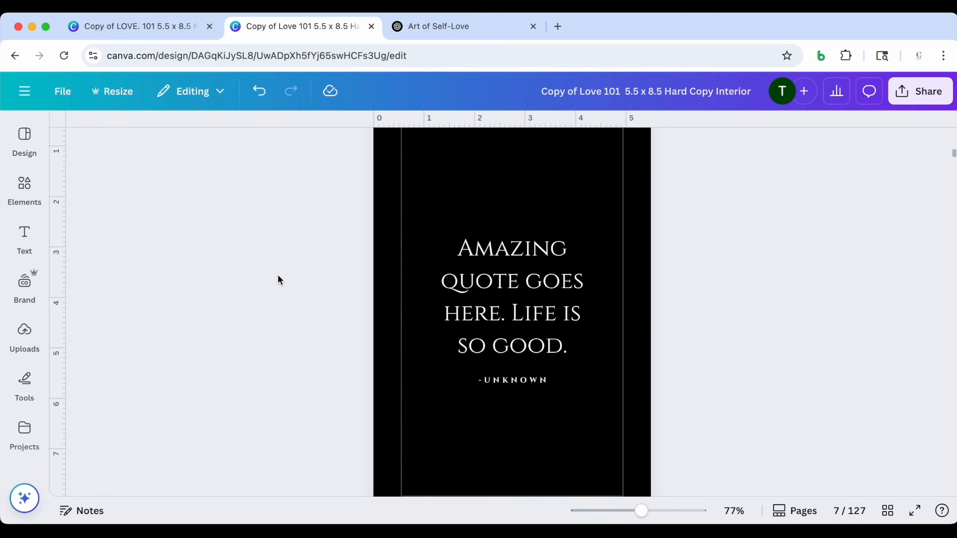
scroll(484, 287, "down", 1)
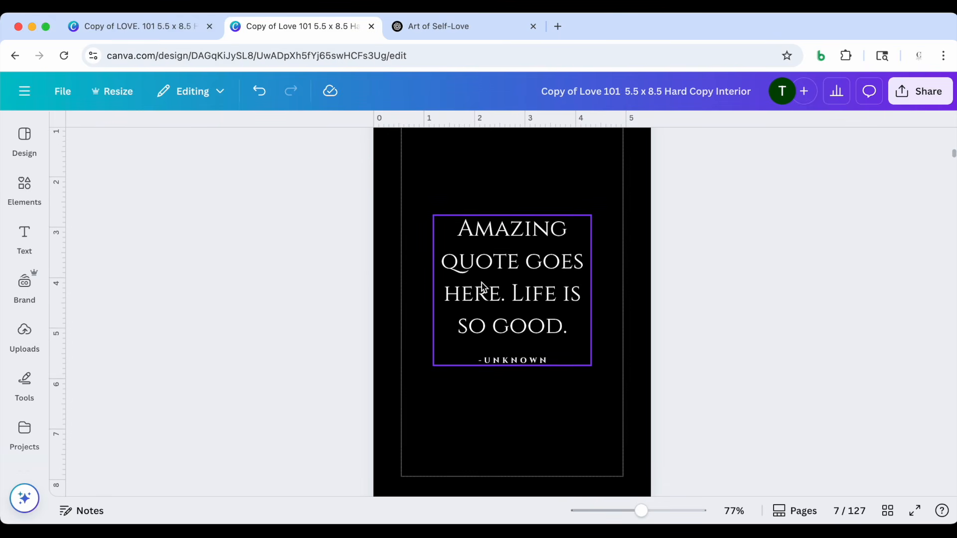
left_click(420, 26)
scroll(413, 337, "down", 15)
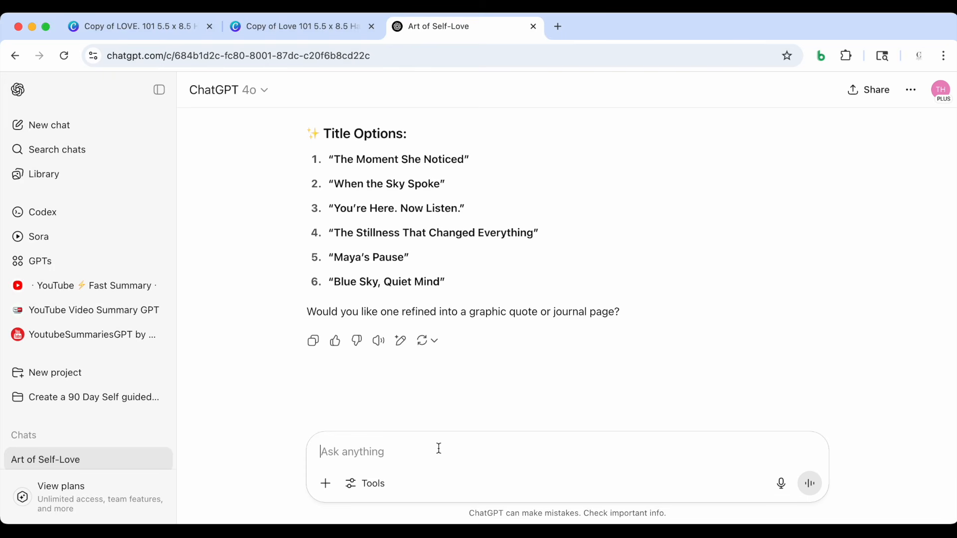
type("Create and")
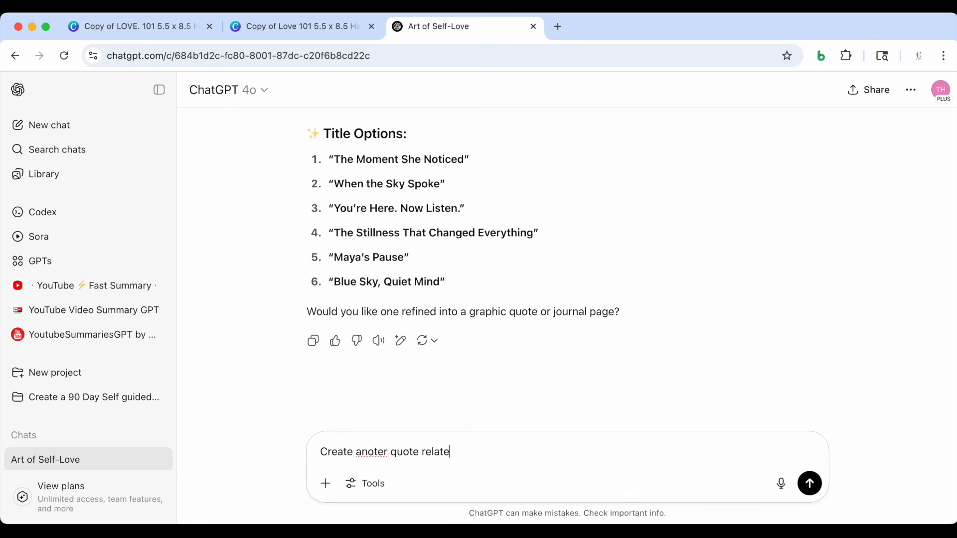
type("short story above.")
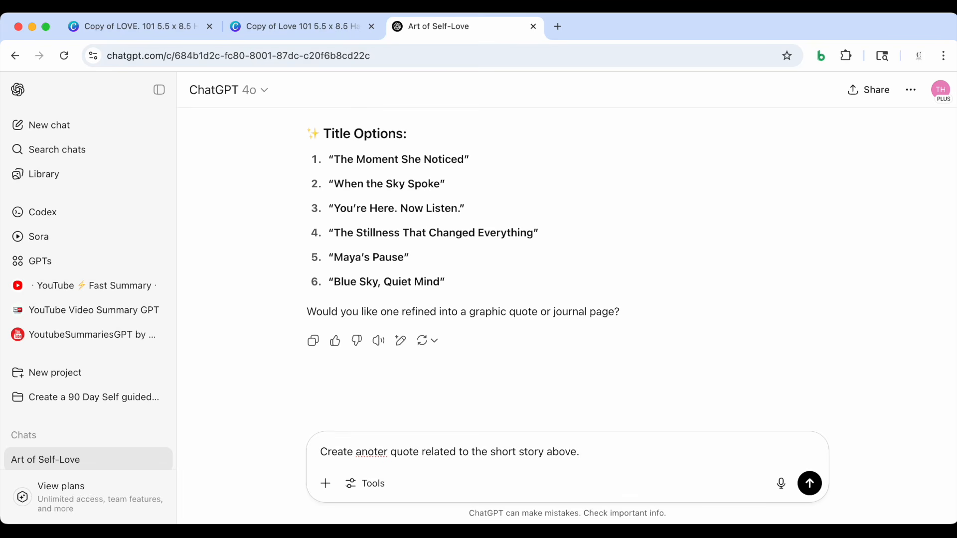
key("Return")
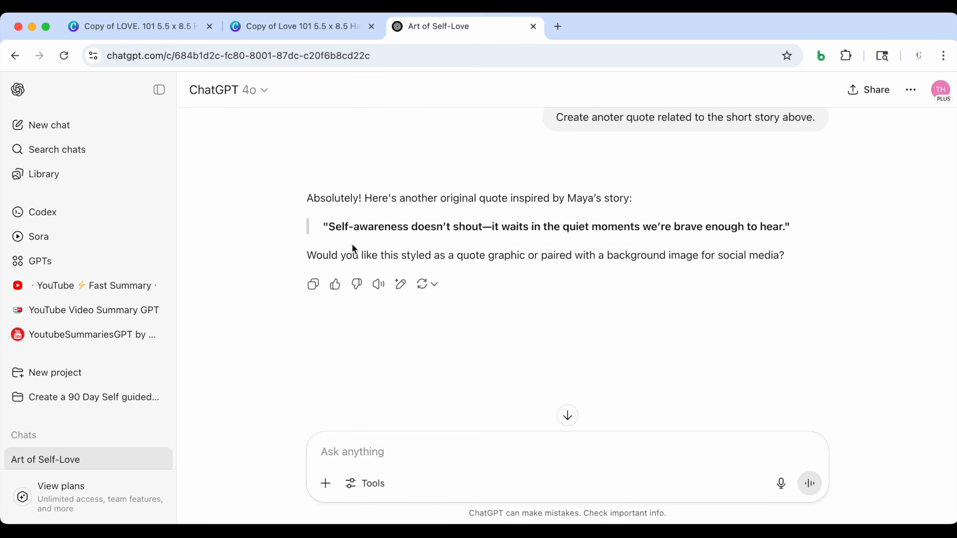
Copy the quote "Self-awareness doesn't shout—it waits in the quiet moments we're brave enough to hear." from ChatGPT without its quotation marks
left_click_drag(788, 229, 402, 255)
left_click(325, 229)
left_click_drag(330, 229, 785, 228)
key("cmd+c")
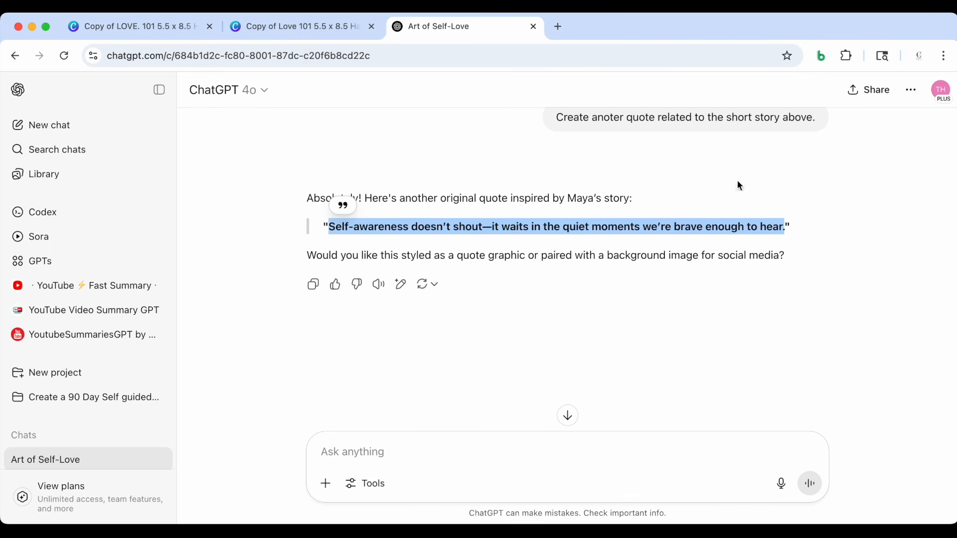
Ungroup the quote and its attribution on page 7 in Canva, and replace the "Amazing quote goes here" placeholder with the copied quote
left_click(318, 26)
left_click(482, 244)
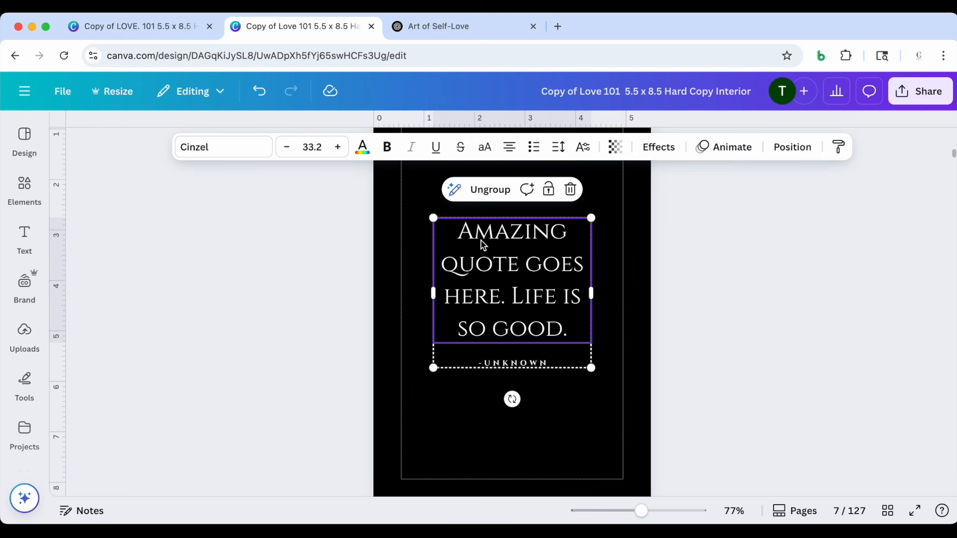
left_click(479, 190)
left_click(298, 277)
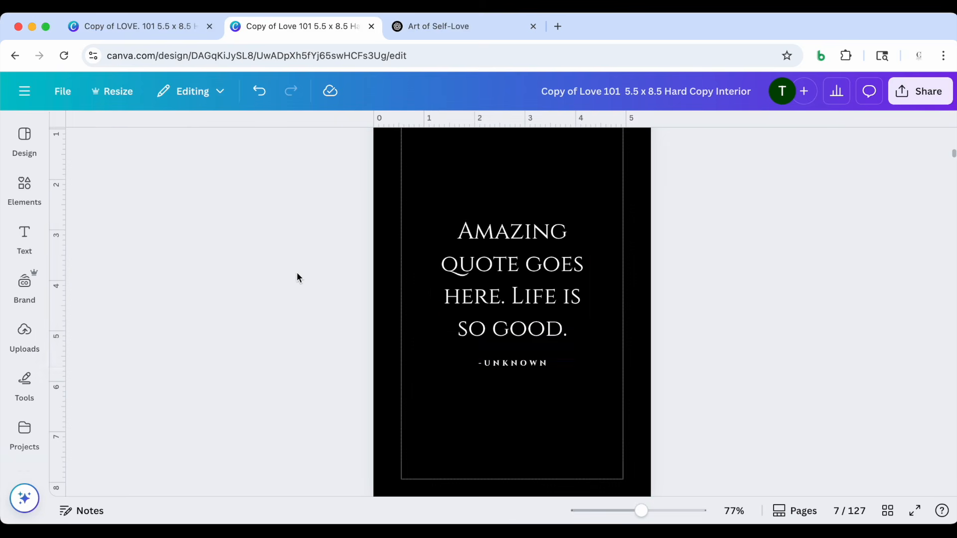
double_click(504, 257)
key("cmd+v")
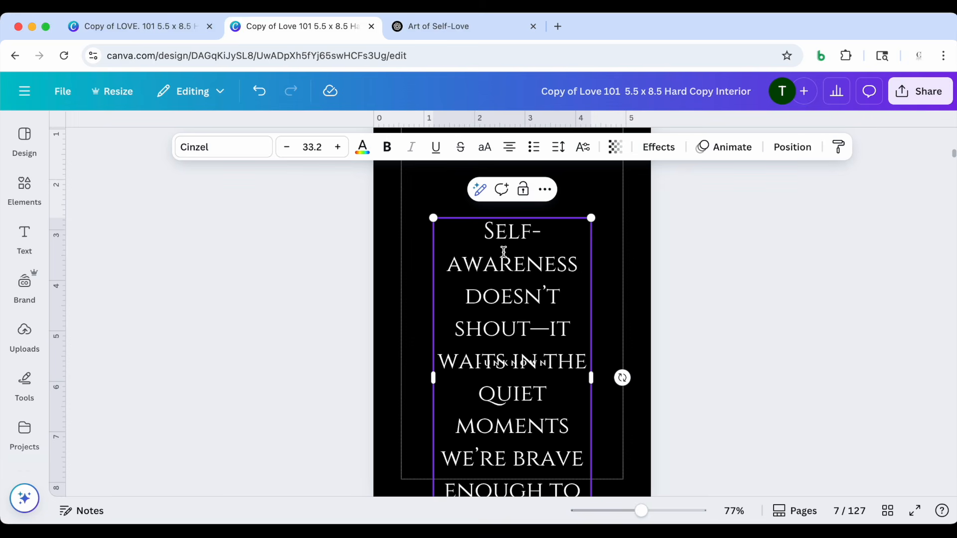
Widen the Self-awareness quote's text box to fit six lines and center it within the frame above the -Unknown attribution
scroll(581, 354, "down", 1)
left_click_drag(592, 358, 643, 358)
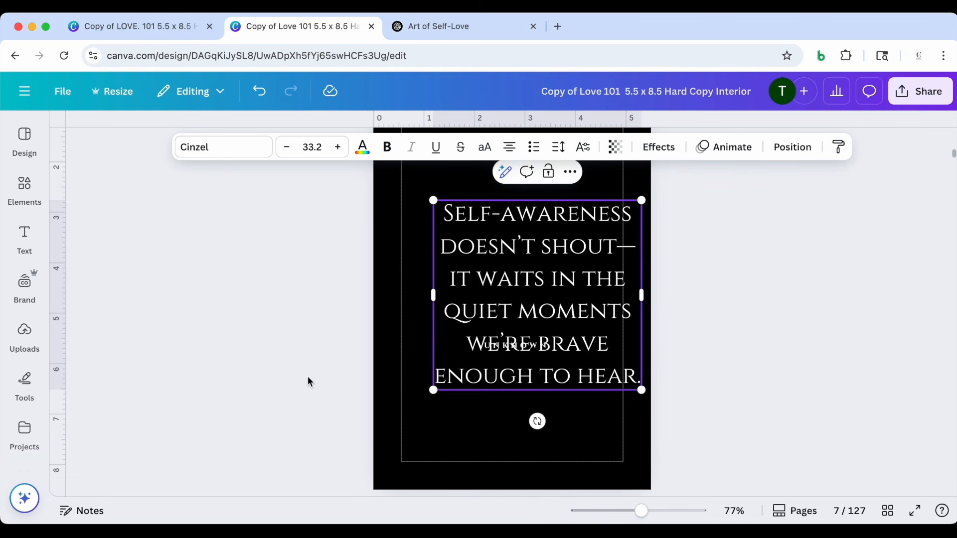
scroll(319, 374, "up", 3)
left_click_drag(576, 331, 550, 271)
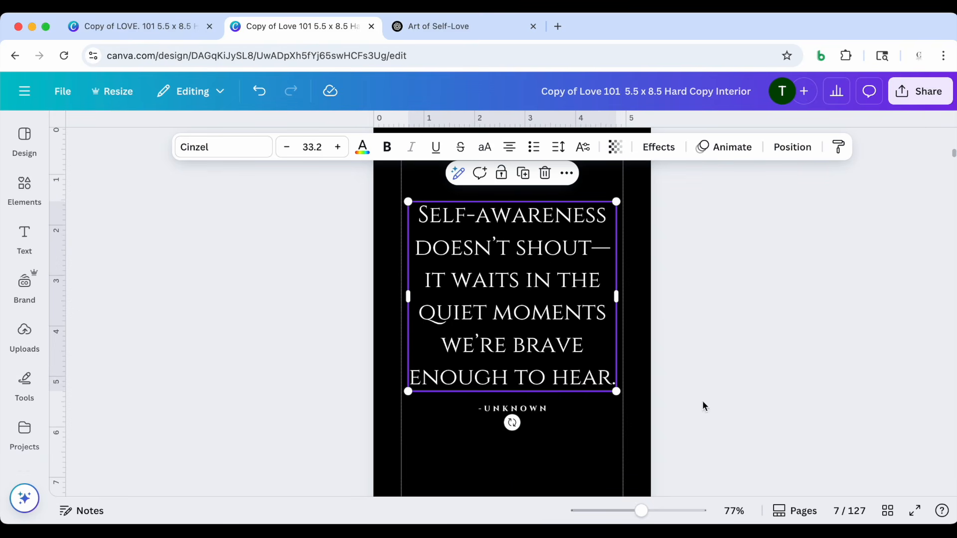
Move the quote and the -Unknown attribution down together to center them vertically on page 7
left_click_drag(641, 511, 631, 511)
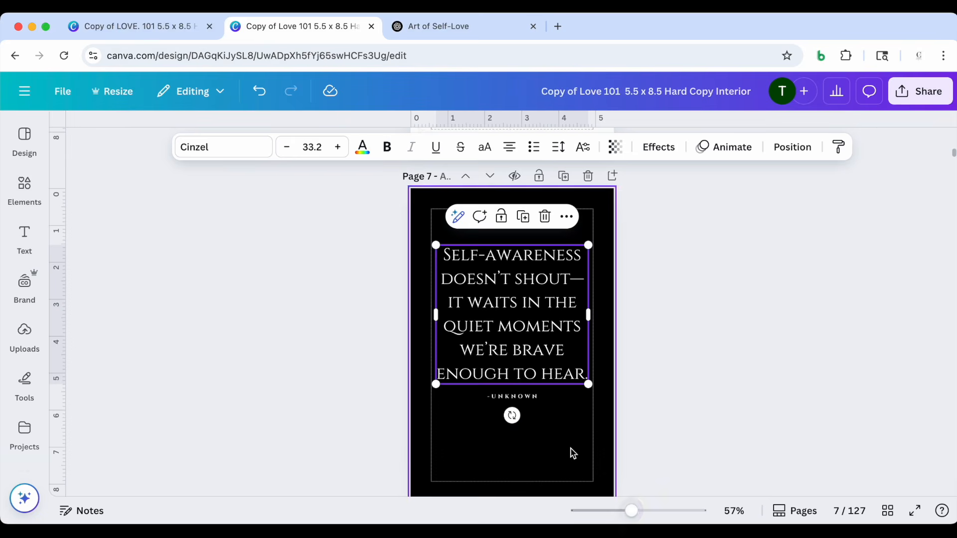
scroll(554, 444, "down", 2)
left_click(387, 296)
left_click_drag(379, 222, 518, 394)
left_click_drag(535, 312, 541, 333)
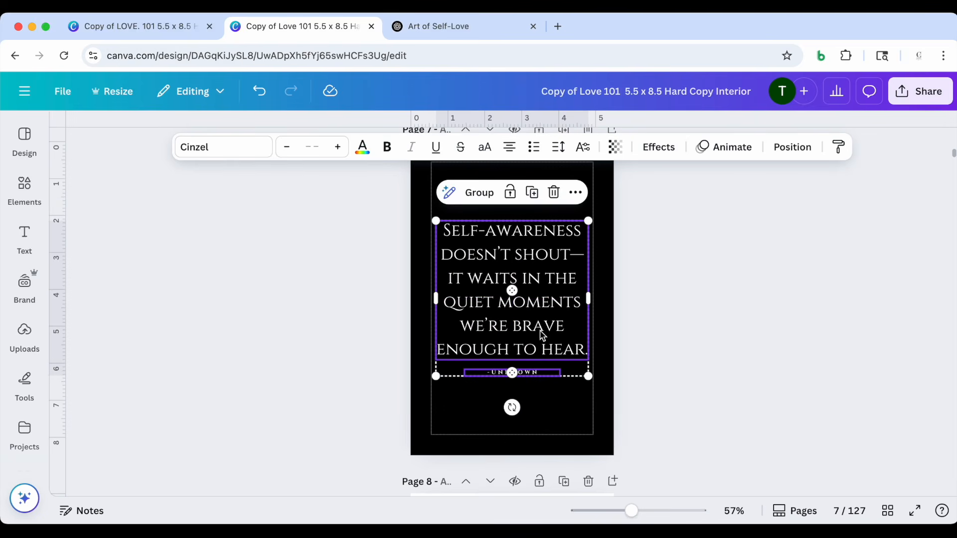
left_click(364, 331)
scroll(364, 331, "up", 1)
scroll(364, 332, "down", 1)
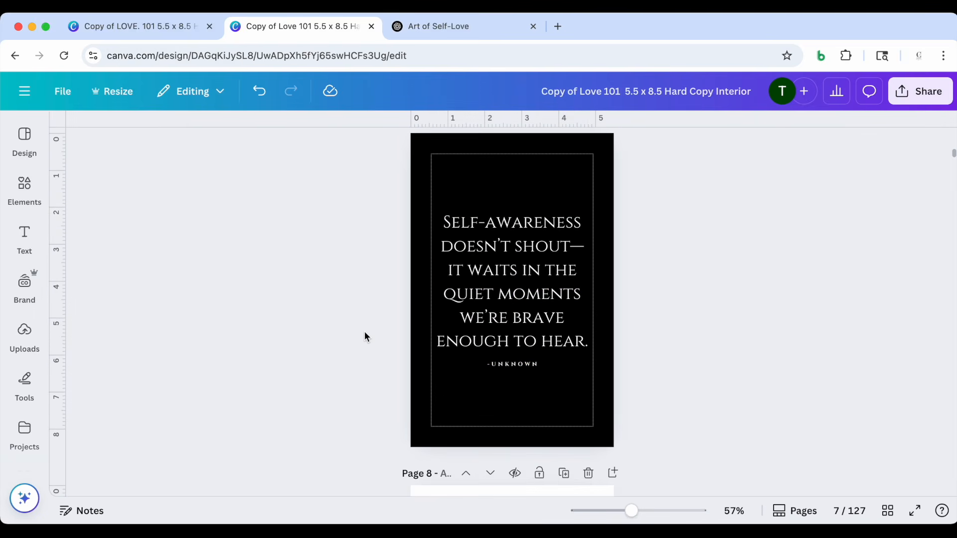
left_click(515, 276)
left_click(323, 298)
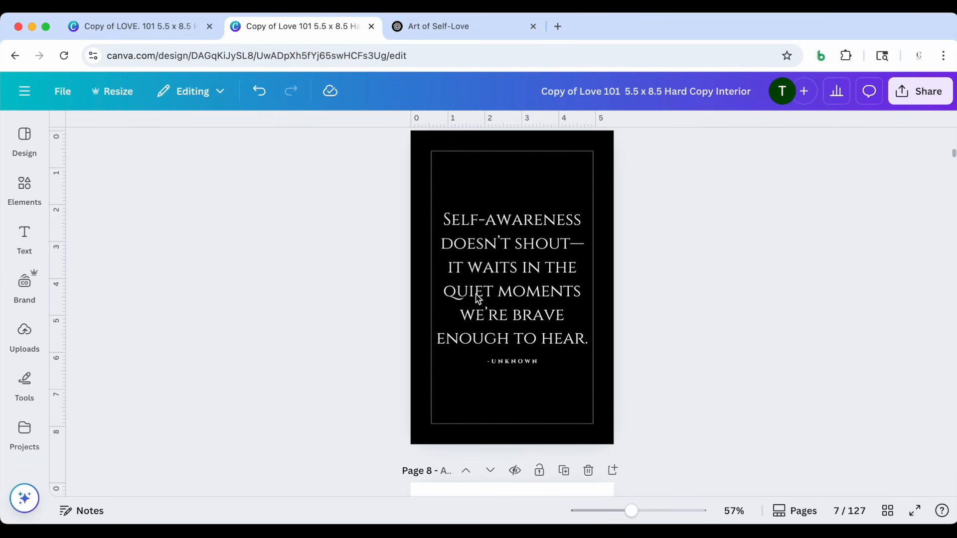
Review the customized story, Take Action, Reflections and quote pages, and look at the placeholder pages that follow
scroll(710, 347, "down", 5)
scroll(711, 347, "up", 10)
scroll(710, 348, "up", 10)
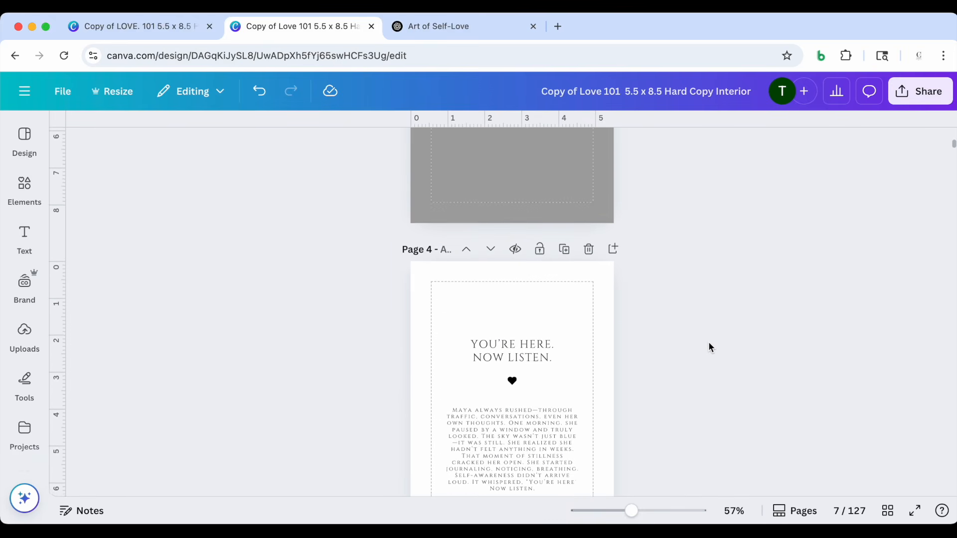
scroll(711, 347, "up", 10)
scroll(710, 347, "down", 8)
scroll(710, 347, "down", 8)
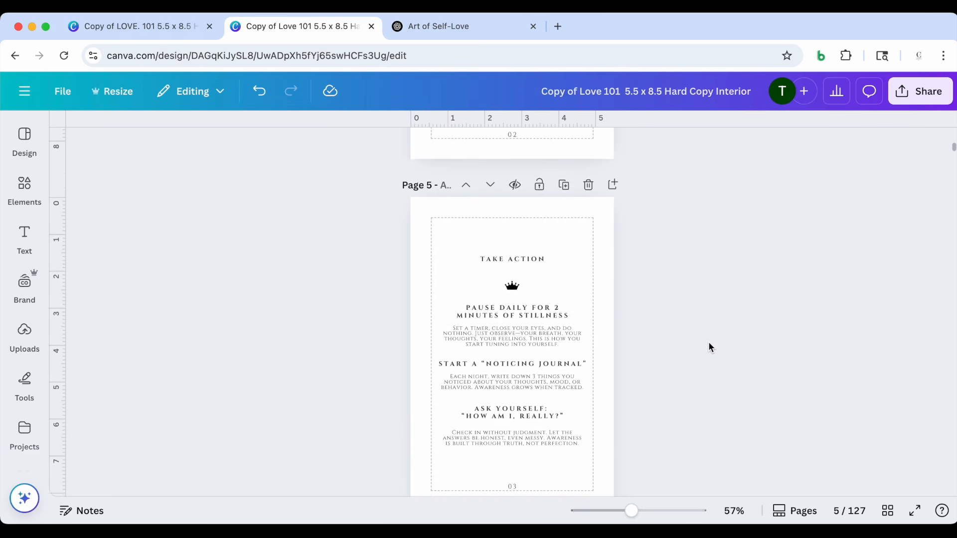
scroll(710, 348, "down", 10)
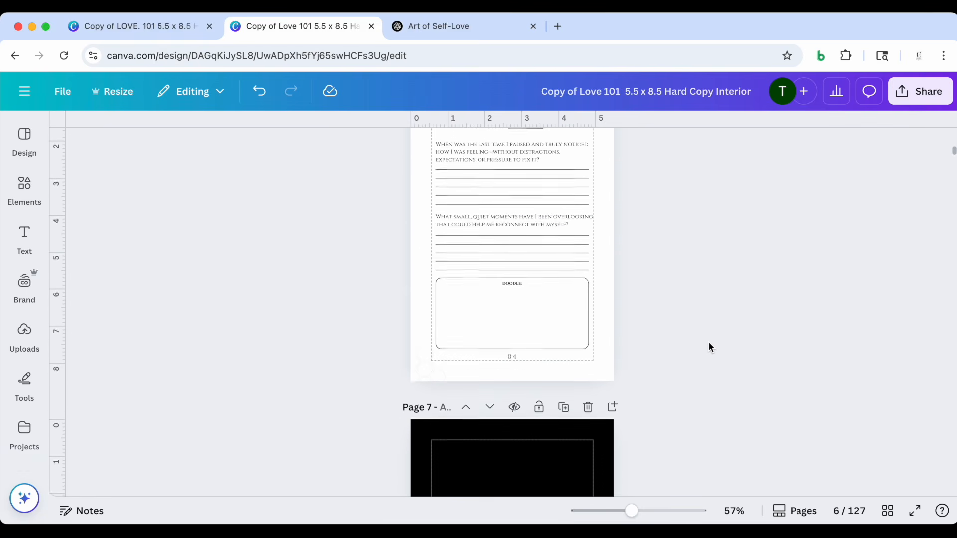
scroll(711, 347, "down", 10)
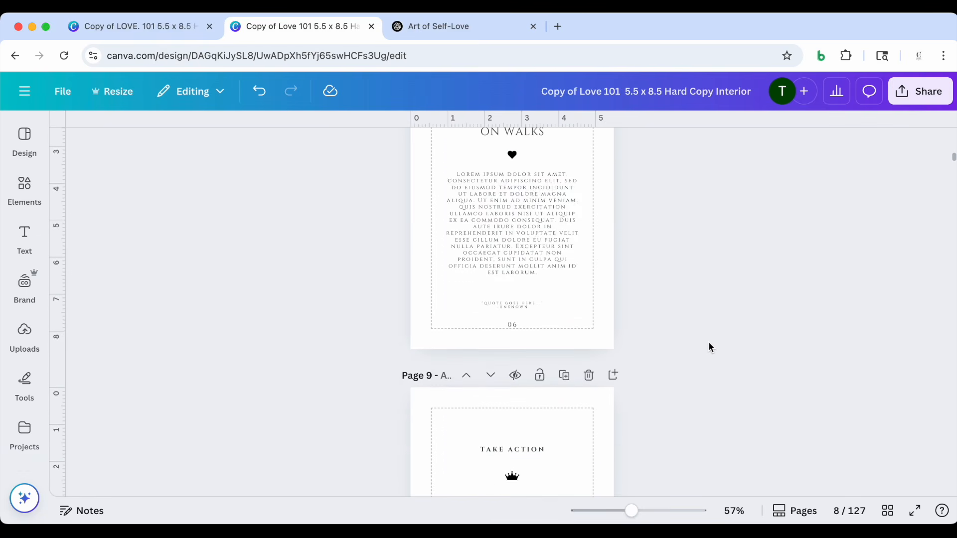
scroll(710, 347, "up", 2)
scroll(710, 347, "down", 3)
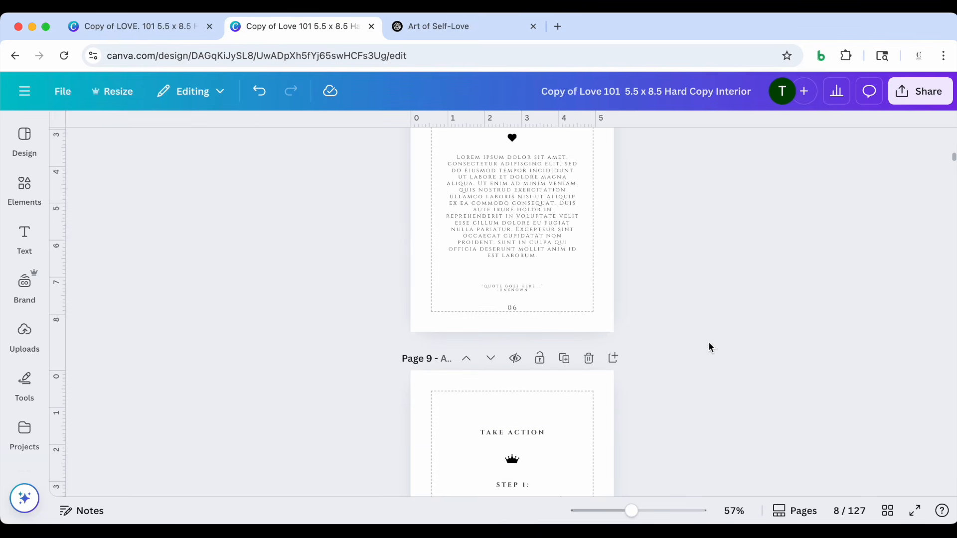
Switch to the Art of Self-Love chat in ChatGPT and copy the earlier 69-word Self-Awareness story prompt into the message box
scroll(710, 348, "down", 3)
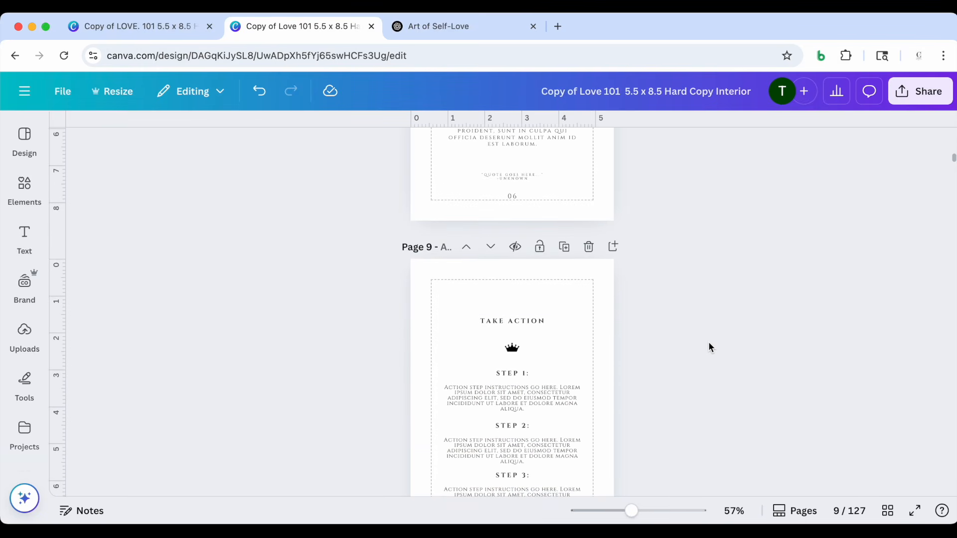
left_click(442, 28)
scroll(376, 273, "up", 10)
scroll(376, 272, "down", 15)
scroll(376, 273, "up", 10)
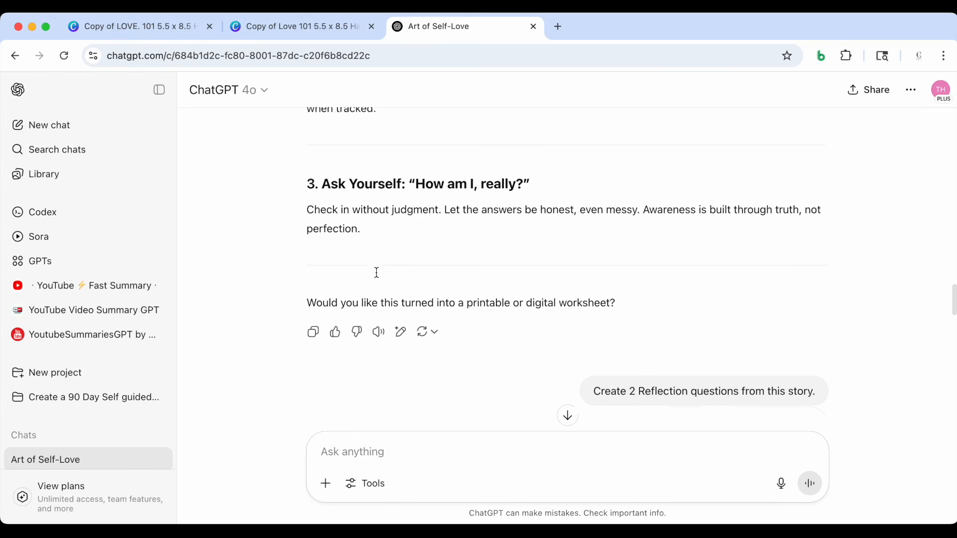
scroll(377, 274, "up", 10)
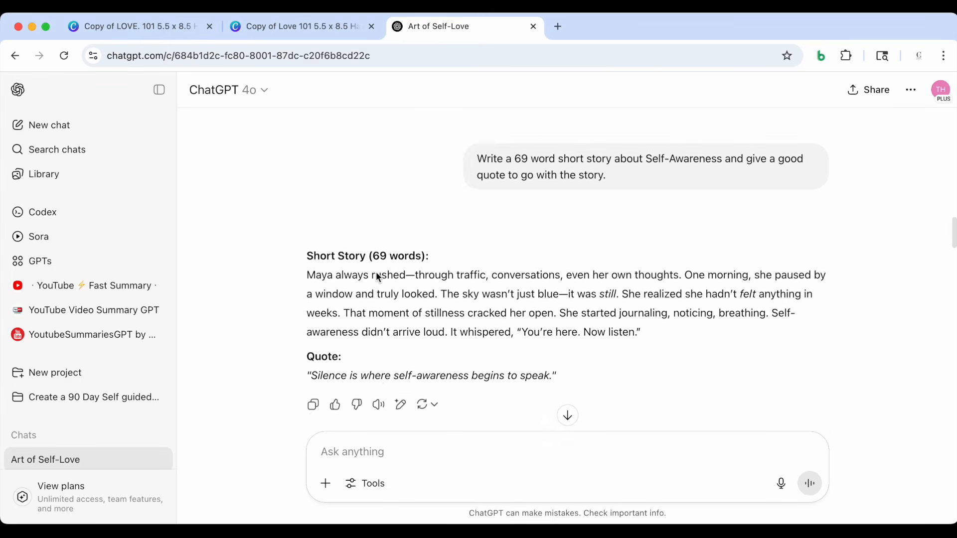
scroll(376, 272, "down", 2)
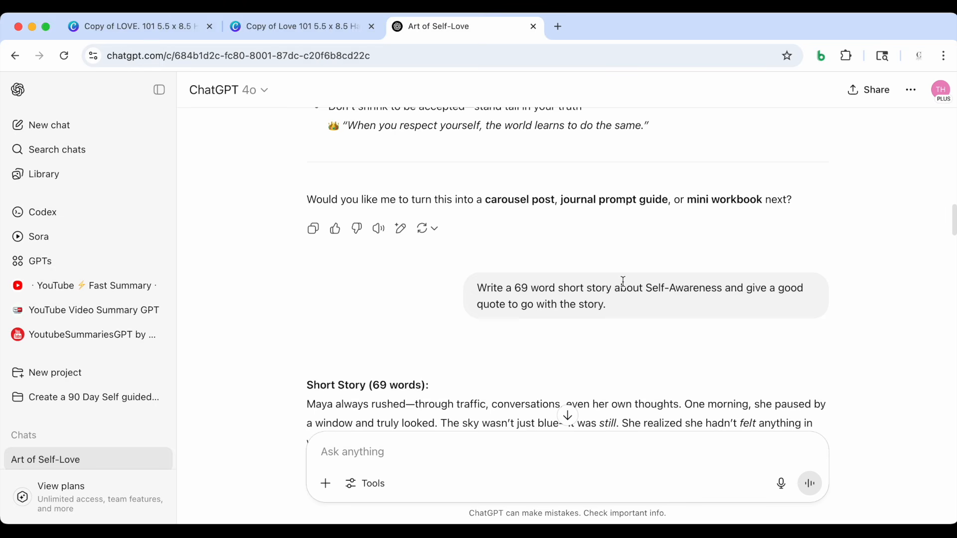
left_click_drag(608, 305, 478, 290)
key("super+c")
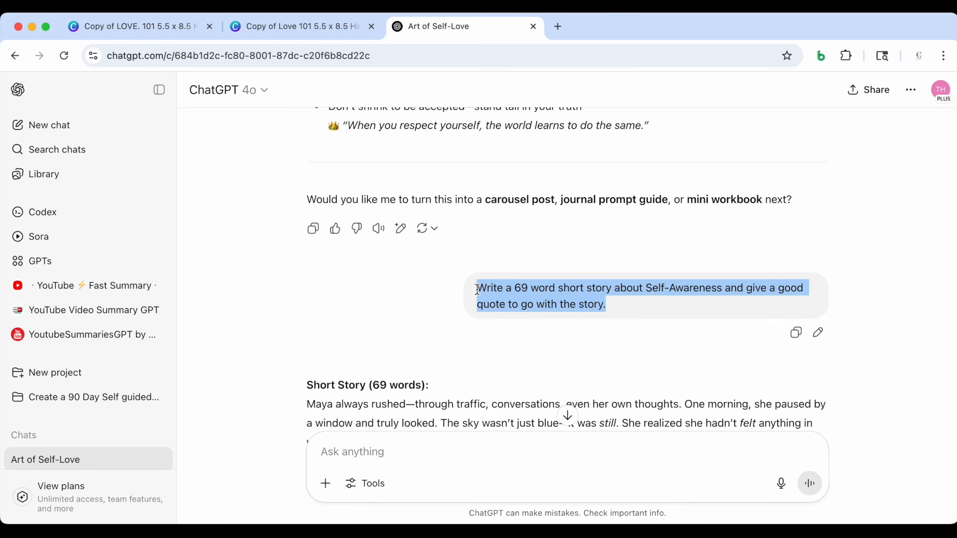
left_click(366, 449)
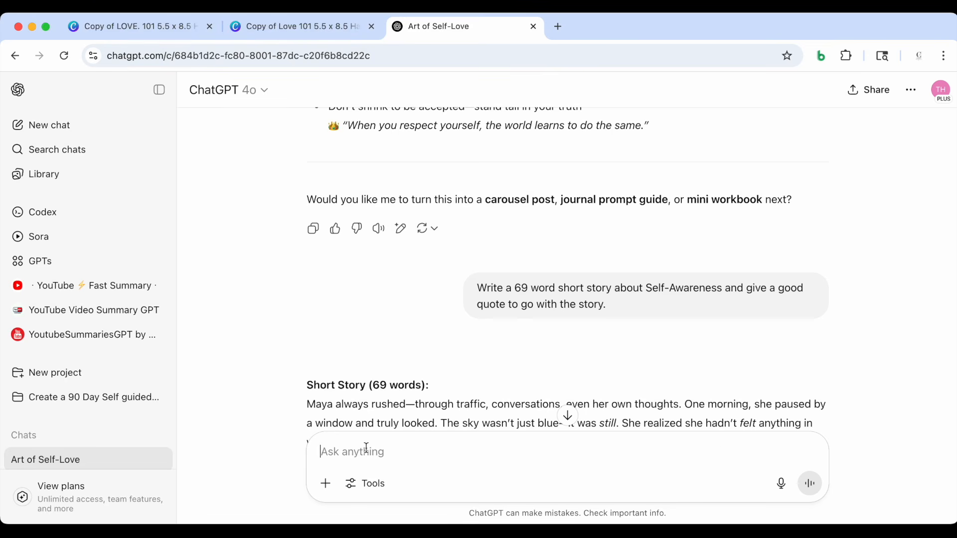
key("super+v")
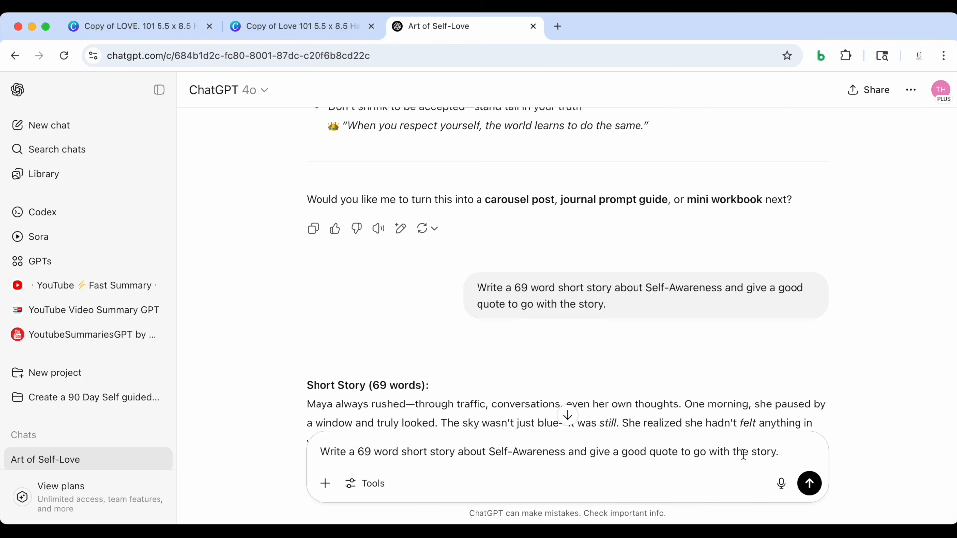
Add the sentence "Give it a good title." to the end of the unsent story prompt
type("Give it a ")
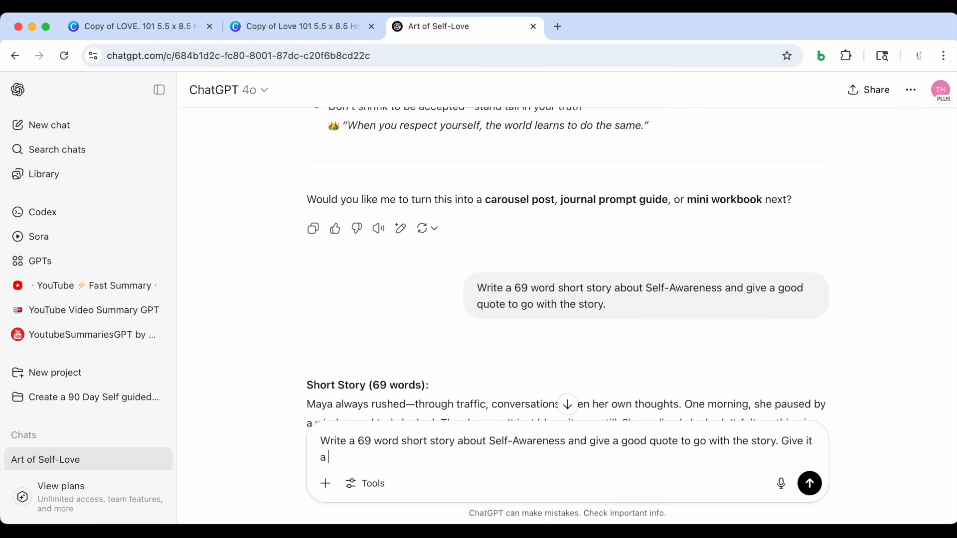
type("good title.")
Copy "Understand your strengths, values, and limitations" from the Self-Awareness topic and insert it after "Self-Awareness" in the unsent prompt
scroll(680, 267, "up", 5)
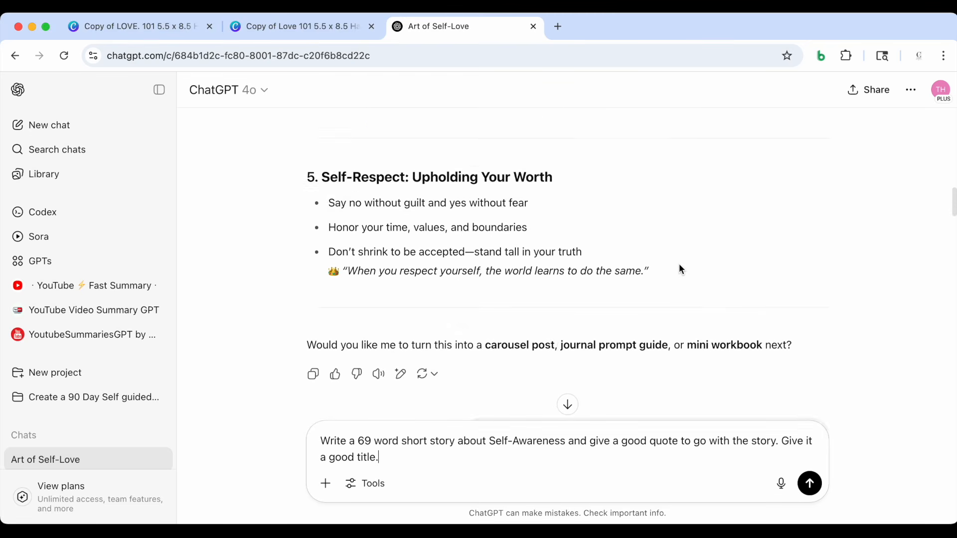
scroll(680, 268, "up", 10)
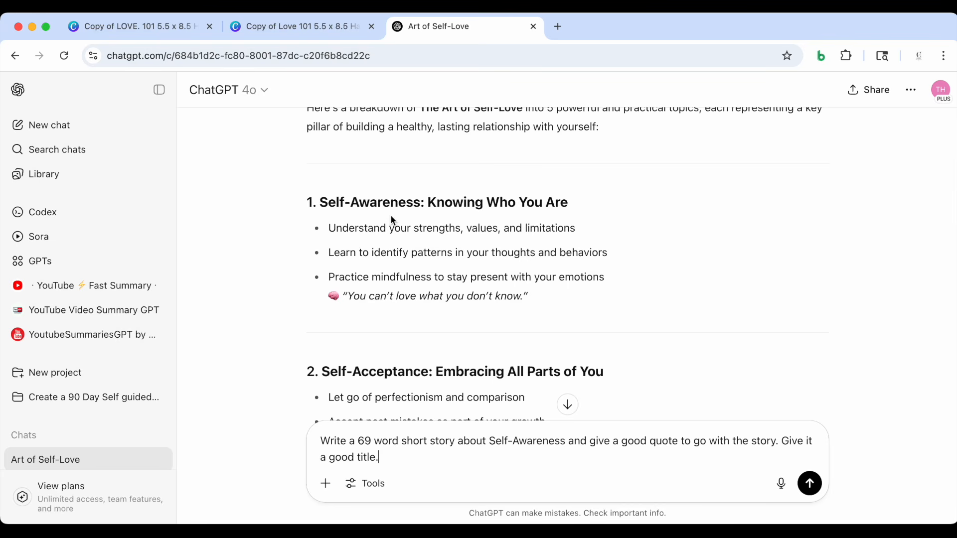
scroll(408, 218, "down", 1)
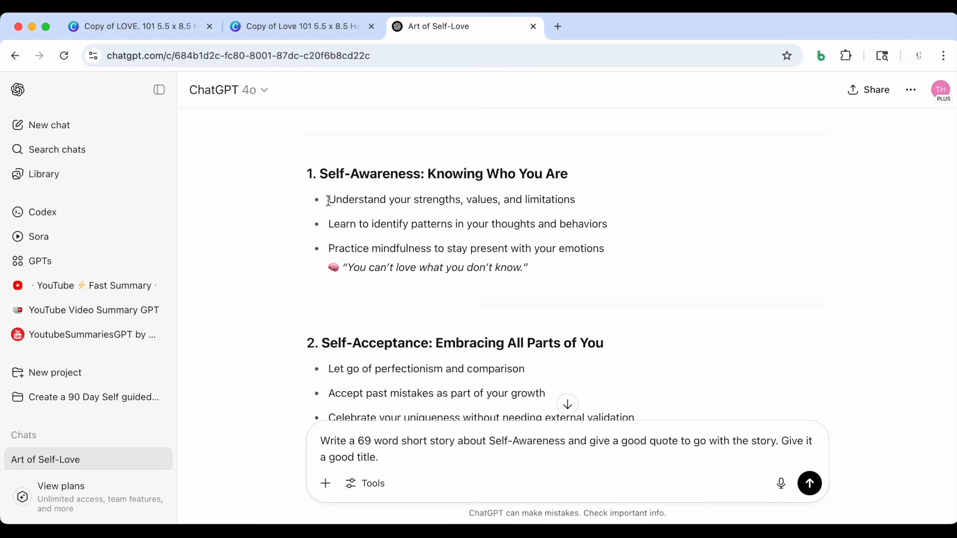
left_click_drag(330, 200, 588, 197)
key("super+c")
scroll(614, 264, "down", 15)
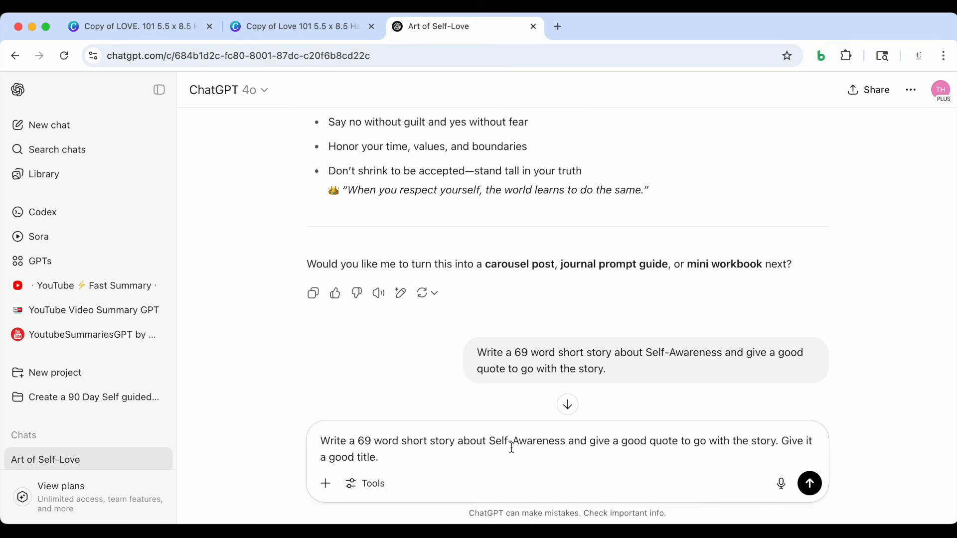
left_click(566, 442)
key("super+v")
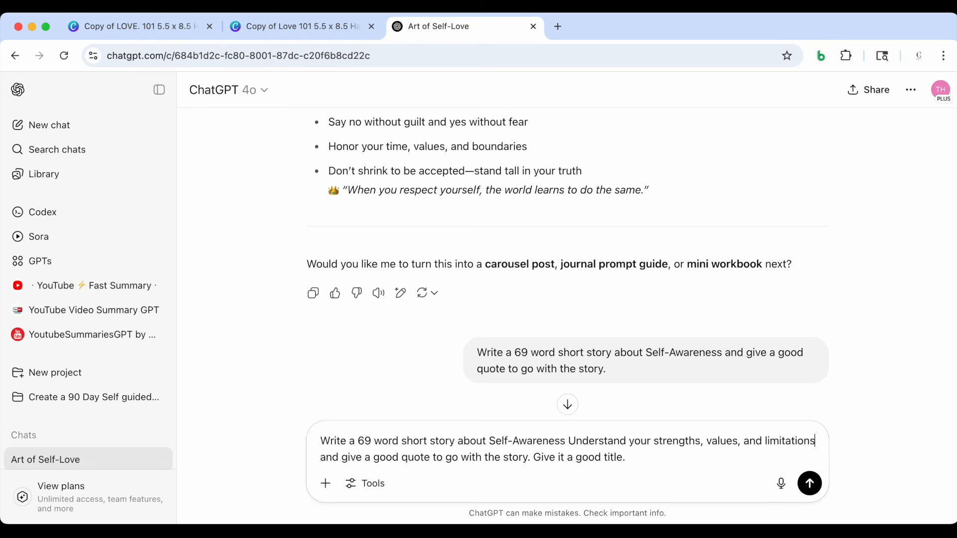
Reword the inserted phrase in the prompt to read "and understanding your strengths, values, and limitations"
left_click(570, 441)
type("and")
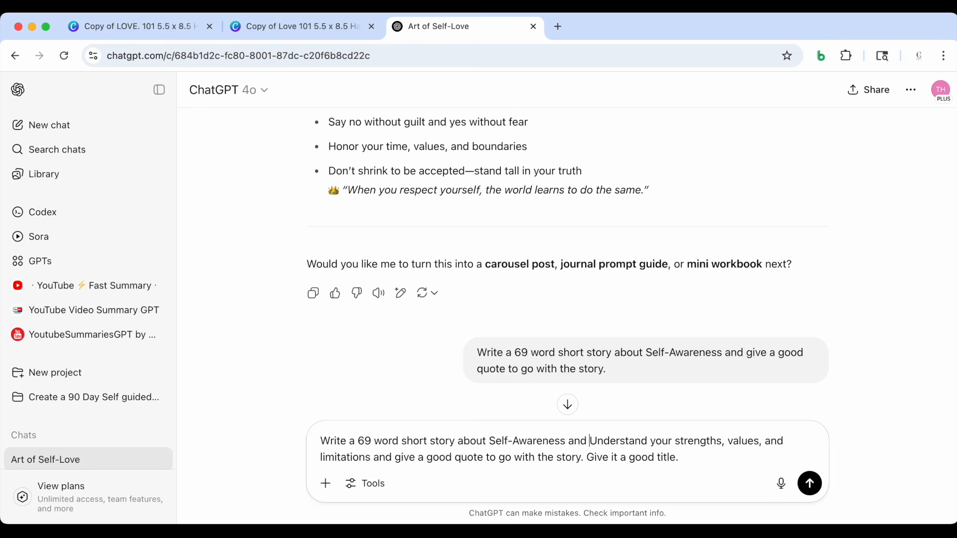
key("Delete")
type("u")
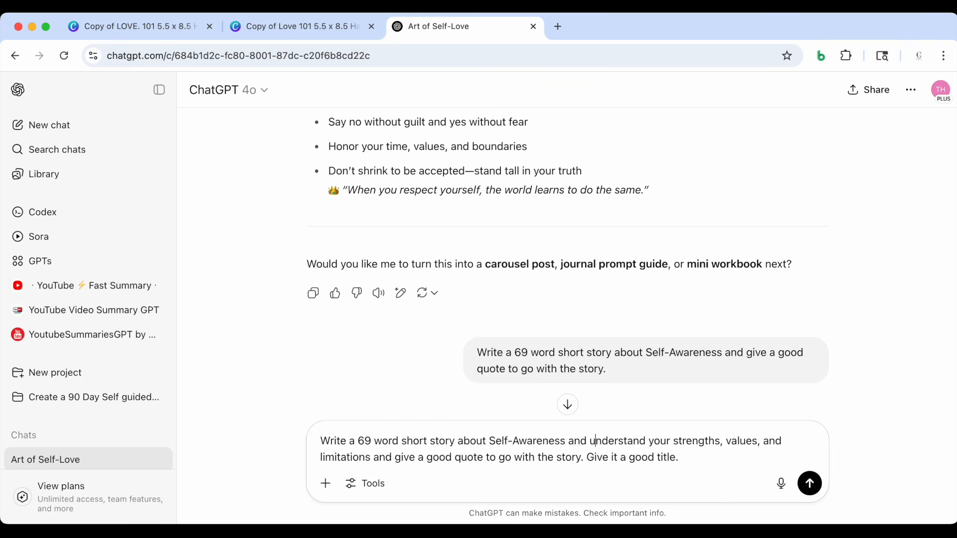
left_click(646, 441)
type("ing")
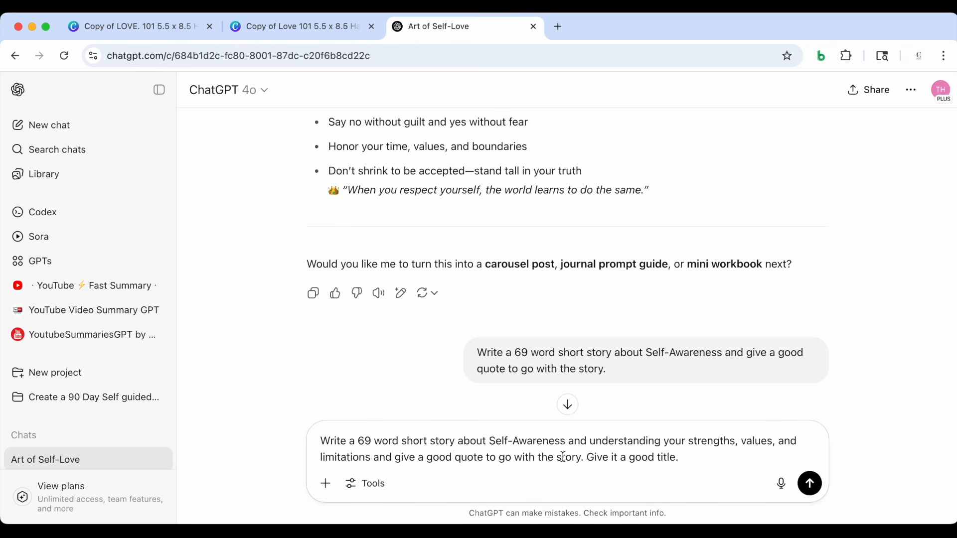
Send the revised prompt to generate the titled 69-word story with its quote, and view the response
left_click(700, 458)
key("Return")
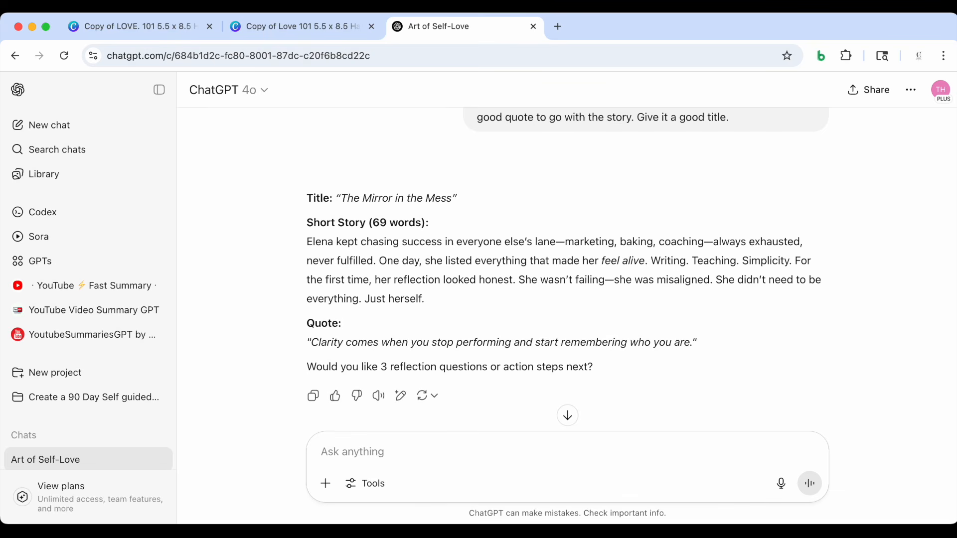
scroll(629, 324, "down", 1)
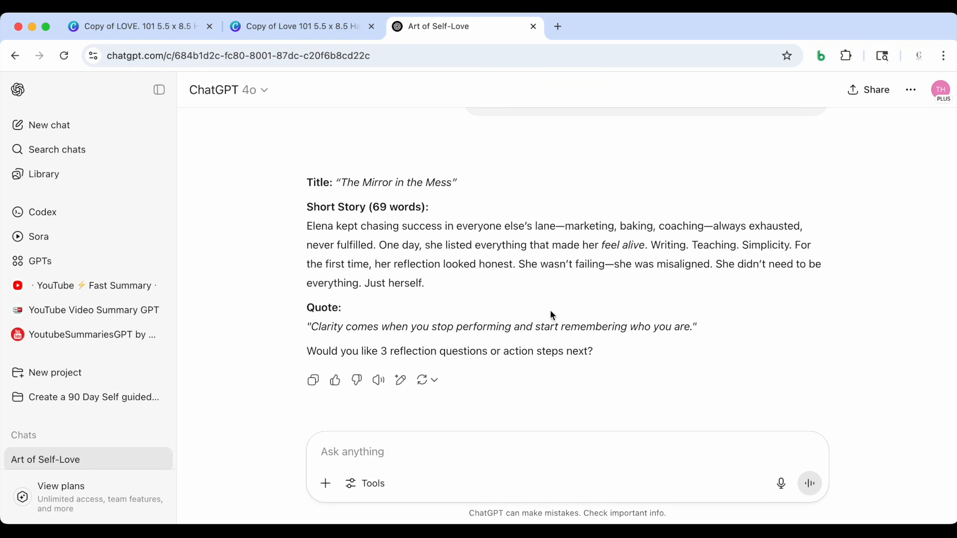
Copy the title "The Mirror in the Mess" from ChatGPT and paste it over the placeholder story title in Canva
mouse_move(344, 183)
left_mouse_down()
mouse_move(426, 184)
mouse_move(337, 183)
left_mouse_up()
key("super+c")
left_click(451, 183)
left_click(299, 26)
scroll(573, 289, "up", 3)
double_click(512, 254)
key("super+v")
Replace the placeholder story text in Canva with the 69-word short story copied from ChatGPT
left_click(470, 24)
left_click_drag(307, 226, 432, 280)
left_click(301, 26)
type("Elena kept chasing success in everyone else’s lane—marketing, baking, coaching—always exhausted, never fulfilled. One day, she listed everything that made her feel alive. Writing. Teaching. Simplicity. For the first time, her reflection looked honest. She wasn’t failing—she was misaligned. She didn’t need to be everything. Just herself.")
Replace the story's placeholder quote in Canva with "Clarity comes when you stop performing and start remembering who you are."
left_click(430, 26)
scroll(574, 279, "down", 1)
left_click_drag(307, 265, 663, 280)
left_click(299, 26)
left_click_drag(438, 351, 597, 364)
type("Clarity comes when you stop performing and start remembering who you are.")
Return to the ChatGPT conversation, request "Action steps" for the new story and read through the generated steps
left_click(427, 26)
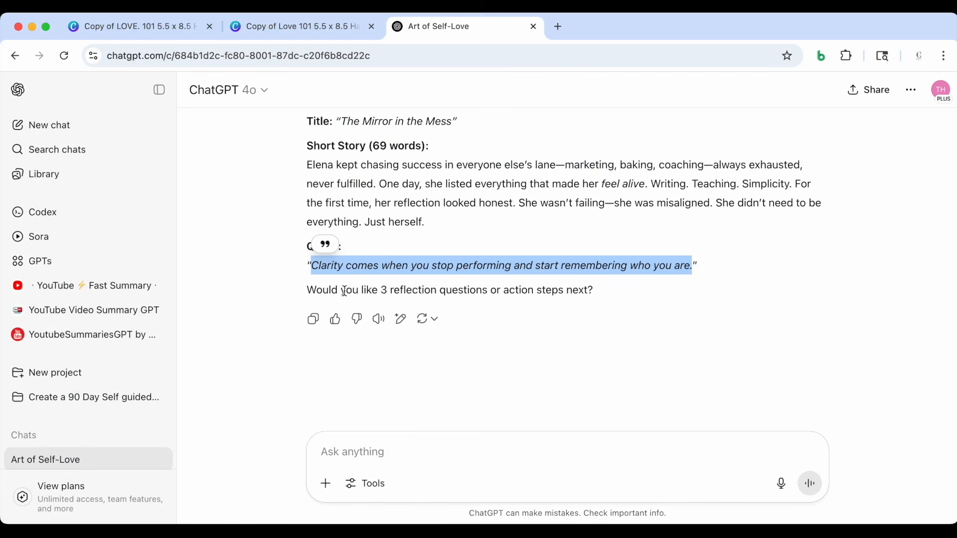
left_click(258, 304)
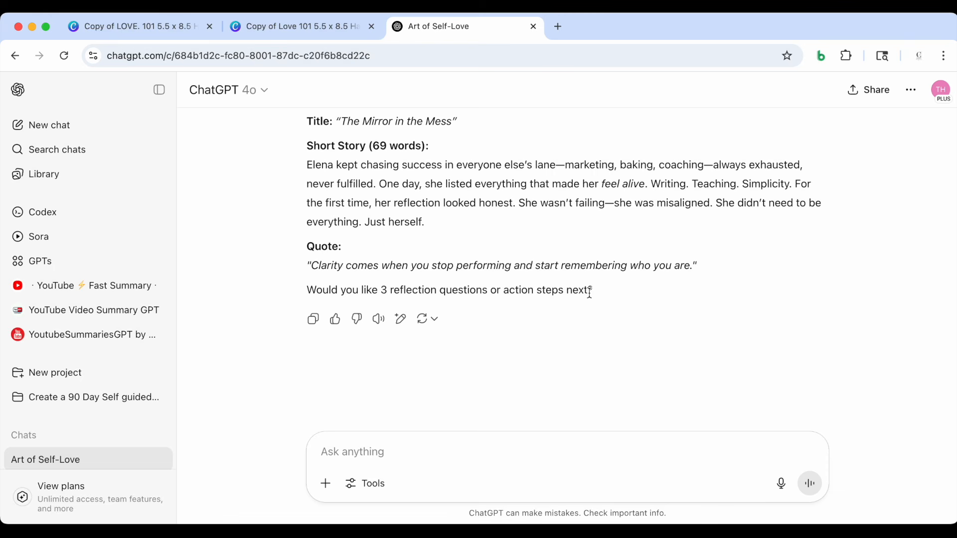
scroll(570, 313, "up", 15)
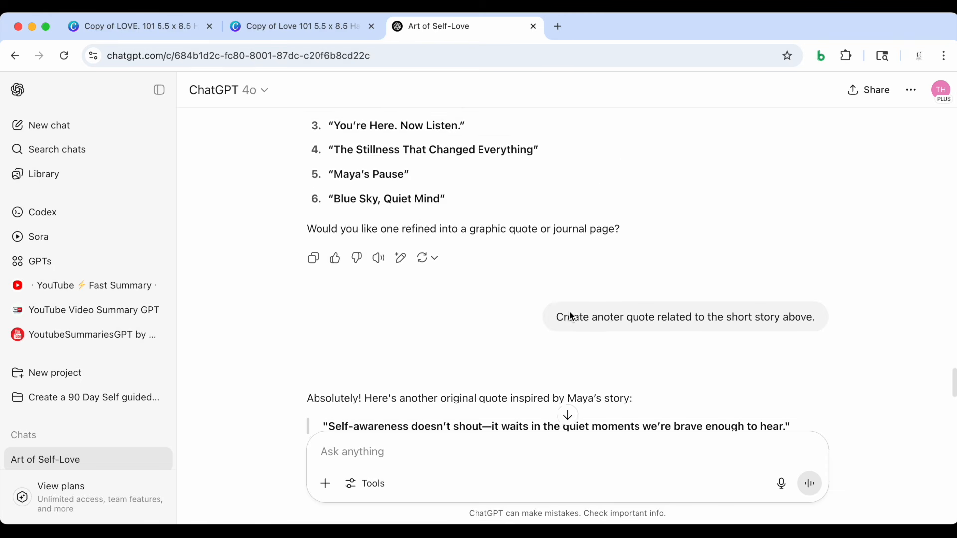
scroll(569, 311, "up", 20)
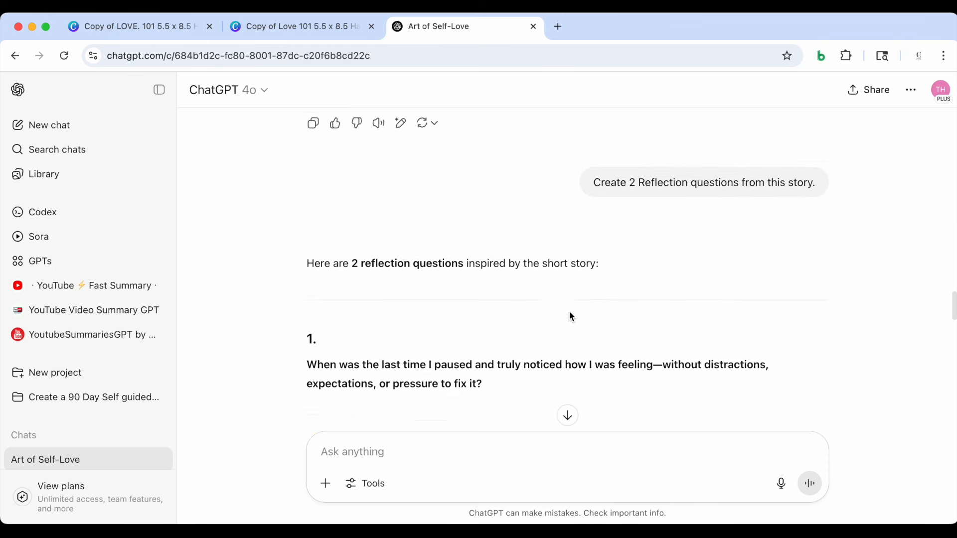
scroll(569, 316, "down", 2)
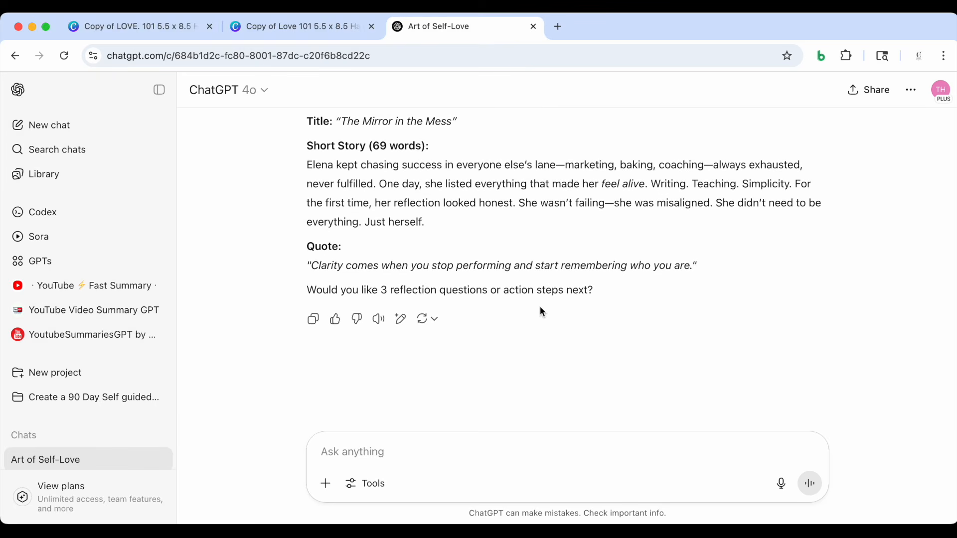
left_click(349, 456)
type("Action steps")
key("Return")
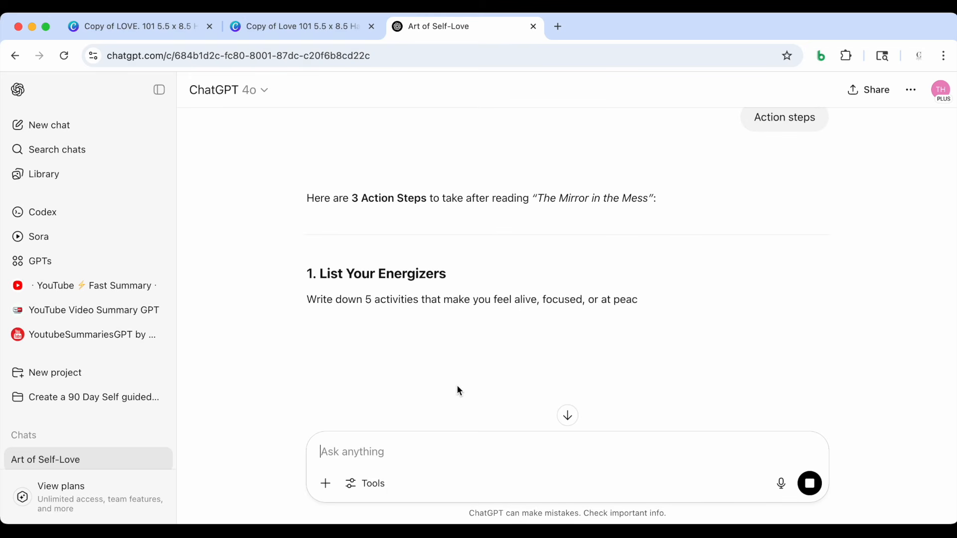
scroll(457, 387, "down", 1)
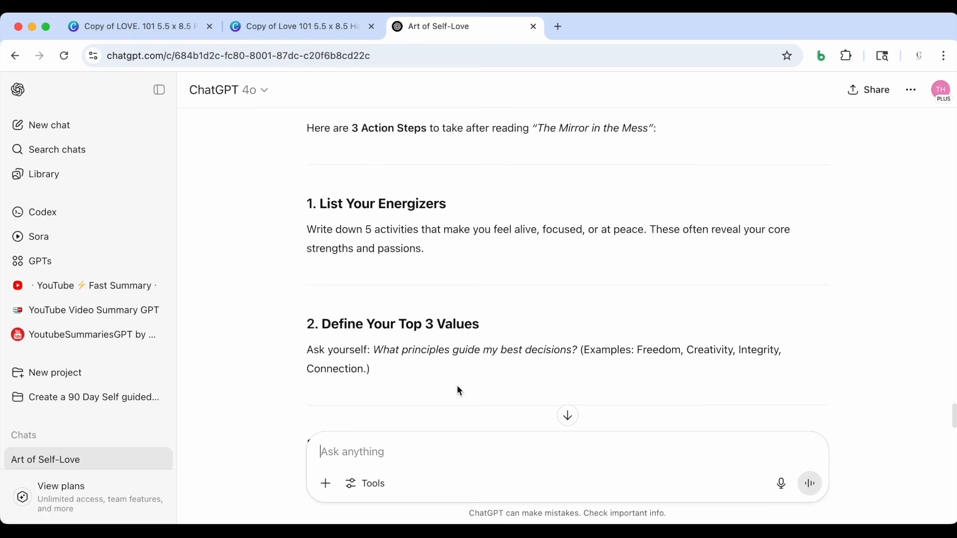
scroll(457, 385, "down", 1)
Replace the first action step's placeholder heading in Canva with "List Your Energizers" from ChatGPT
scroll(445, 286, "up", 1)
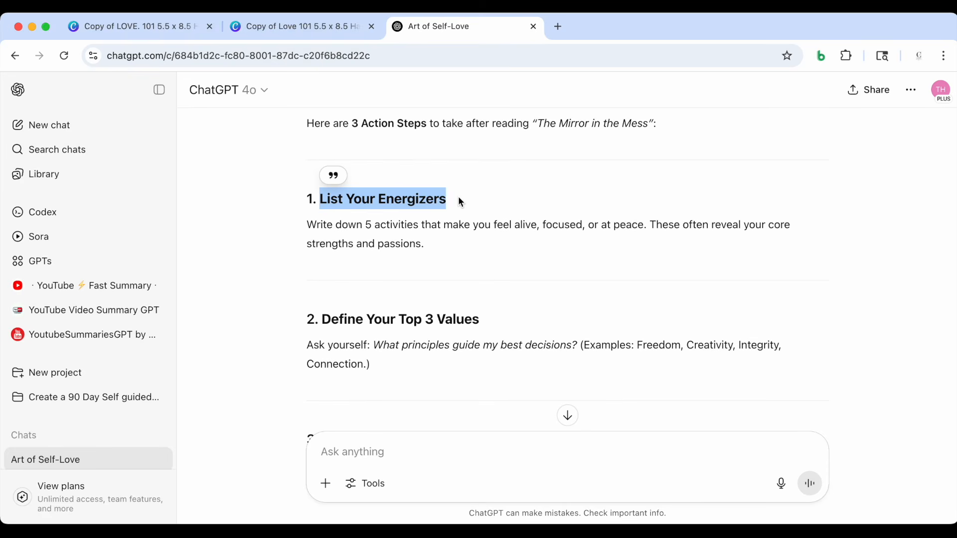
left_click(334, 22)
scroll(450, 256, "down", 5)
scroll(451, 257, "down", 5)
double_click(508, 217)
type("LIST YOUR ENERGIZERS")
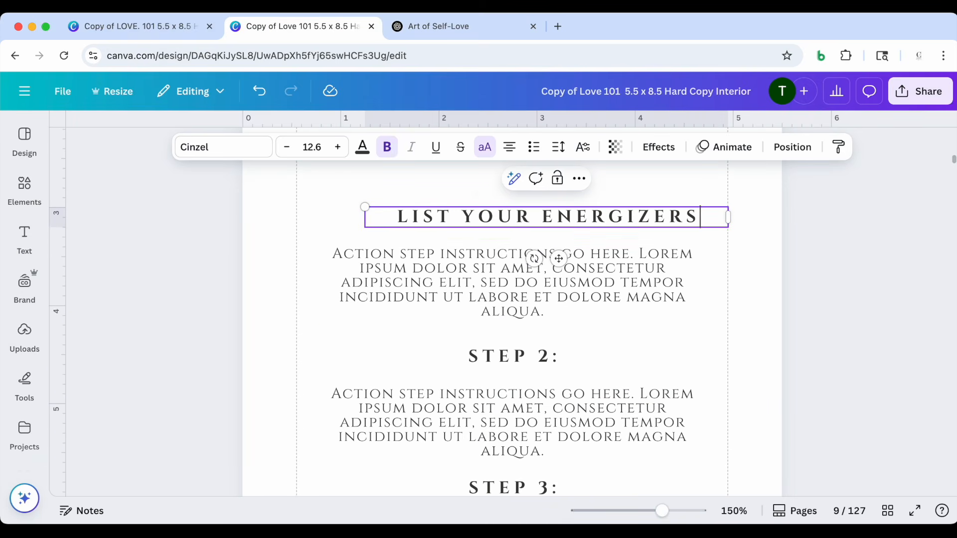
Replace the first action step's placeholder instructions with ChatGPT's text about writing down 5 activities that make you feel alive
left_click(746, 299)
left_click(439, 26)
triple_click(398, 241)
left_click(337, 31)
double_click(513, 280)
type("Write down 5 activities that make you feel alive, focused, or at peace. These often reveal your core strengths and passions.")
Replace the "Step 2:" heading with "Define Your Top 3 Values", then widen and recenter its text box
left_click(438, 26)
left_click_drag(322, 231, 481, 233)
left_click(332, 27)
left_click(522, 298)
type("DEFINE YOUR TOP 3 VALUES")
left_click_drag(660, 299, 743, 300)
left_click_drag(566, 341, 525, 341)
Replace the second action step's placeholder instructions with ChatGPT's text asking what principles guide my best decisions
left_click(408, 29)
triple_click(388, 236)
left_click(283, 28)
double_click(513, 300)
type("Ask yourself: What principles guide my best decisions? (Examples: Freedom, Creativity, Integrity, Connection.)")
scroll(400, 370, "down", 2)
Replace the "Step 3:" heading with "Acknowledge One Limitation—Without Shame", then widen and recenter its text box
left_click(419, 25)
scroll(419, 239, "down", 2)
left_click_drag(323, 242, 658, 240)
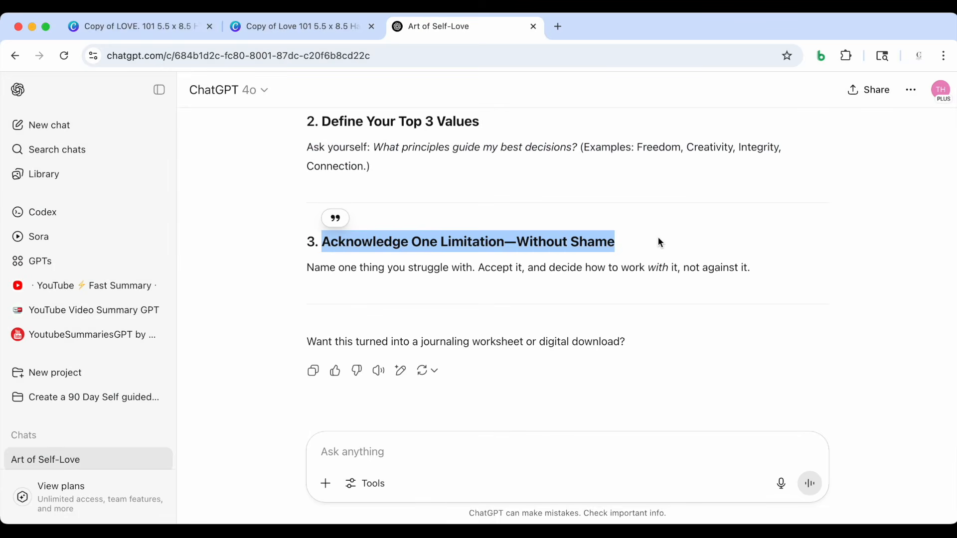
left_click(304, 28)
double_click(506, 295)
type("ACKNOWLEDGE ONE LIMITATION—WITHOUT SHAME")
left_click_drag(660, 294, 773, 294)
left_click_drag(569, 289, 512, 288)
Replace the third action step's placeholder instructions with ChatGPT's text about naming one thing you struggle with
left_click(429, 27)
left_click_drag(307, 237, 753, 237)
key("super+c")
left_click(345, 30)
double_click(509, 348)
key("super+v")
left_click(258, 367)
Check the Reflections page, then reuse the earlier ChatGPT prompt "Create 2 Reflection questions from this story." and send it
left_click_drag(662, 511, 640, 510)
scroll(709, 357, "up", 1)
scroll(709, 357, "down", 1)
scroll(710, 357, "up", 2)
scroll(709, 354, "down", 8)
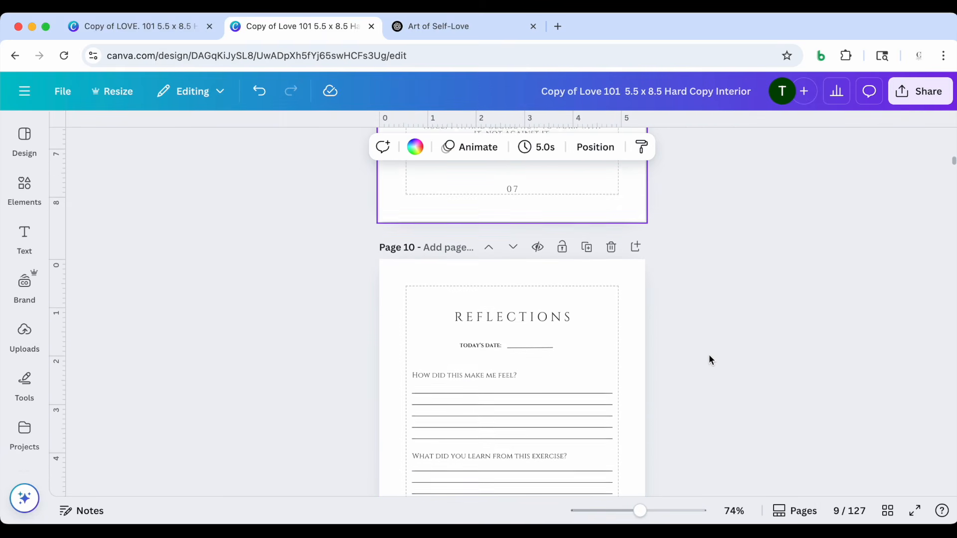
left_click(437, 25)
scroll(456, 202, "up", 1)
scroll(549, 199, "down", 5)
left_click_drag(593, 191, 823, 191)
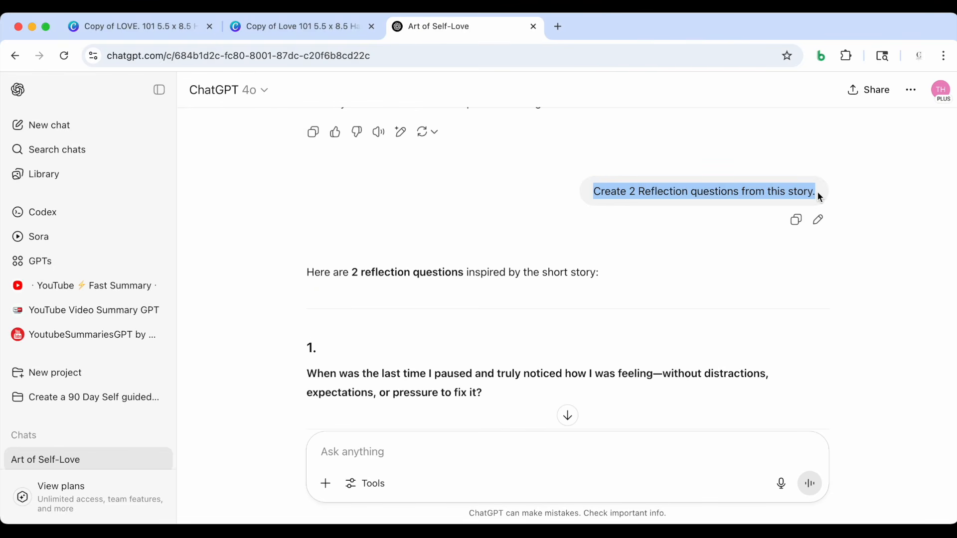
left_click(368, 456)
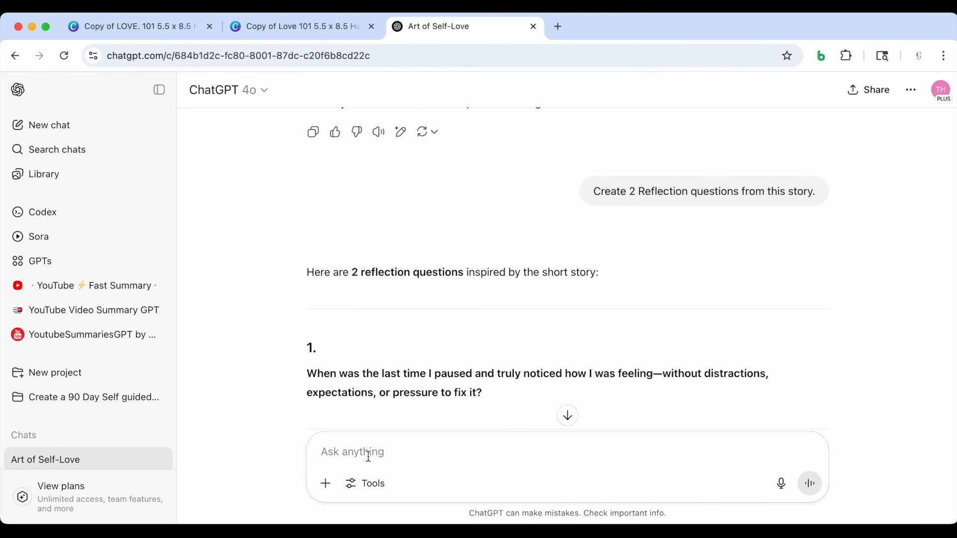
key("super+v")
key("Return")
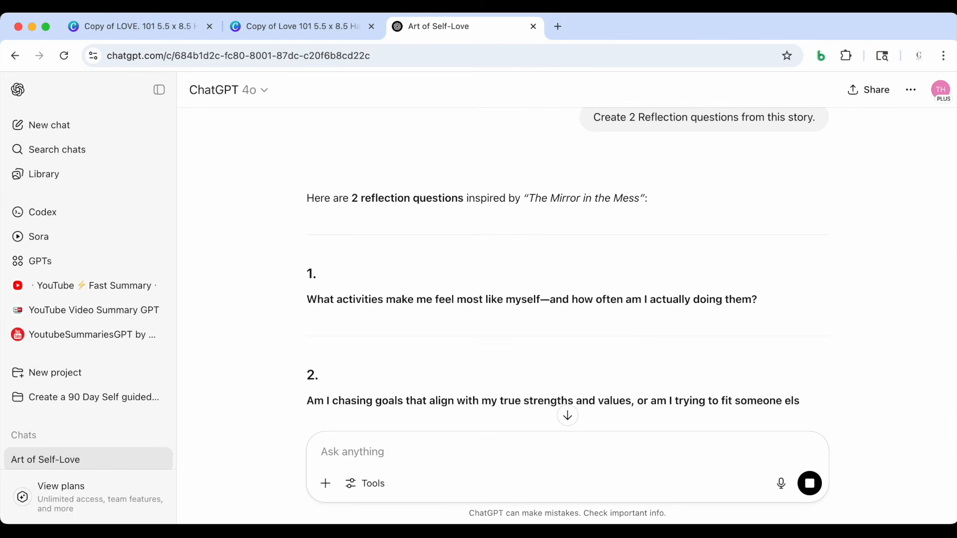
scroll(396, 352, "down", 3)
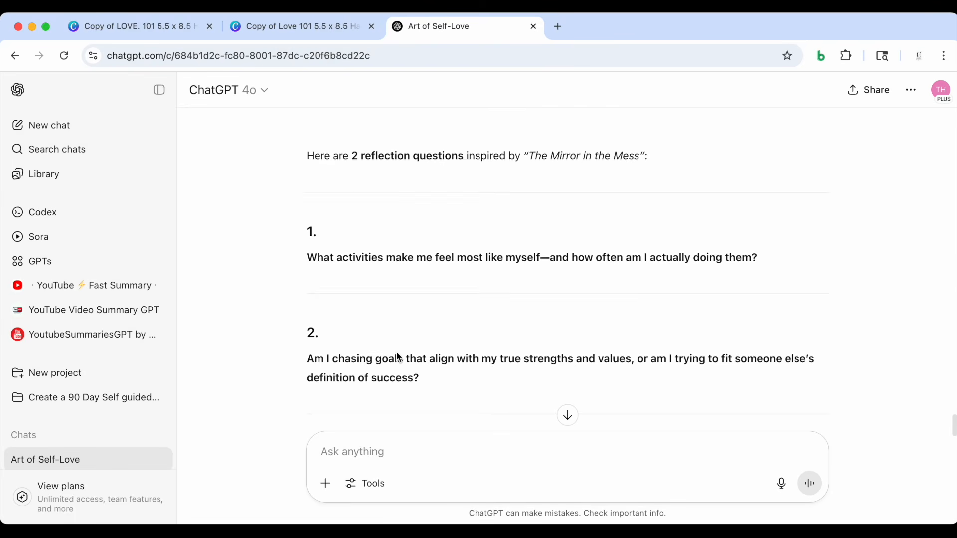
Copy the first generated reflection question and ungroup the block of questions and writing lines on Canva's Reflections page
mouse_move(309, 220)
left_mouse_down()
mouse_move(711, 219)
mouse_move(309, 223)
left_mouse_up()
left_click(765, 208)
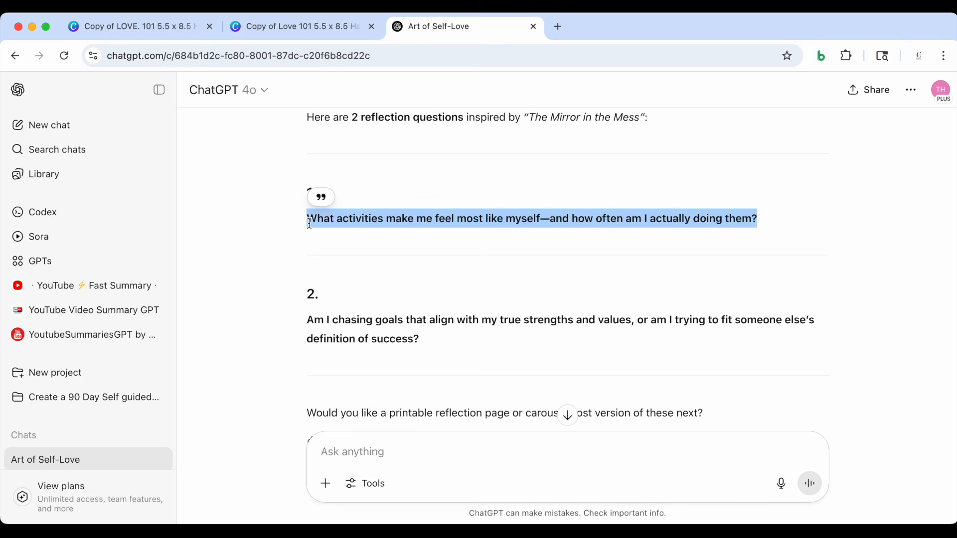
left_click(294, 30)
left_click(450, 298)
scroll(451, 285, "down", 2)
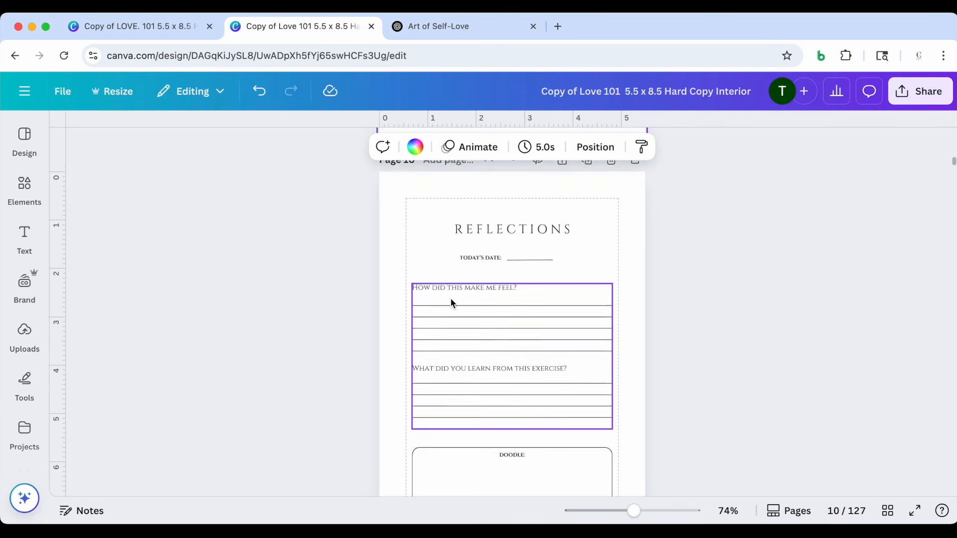
left_click(444, 280)
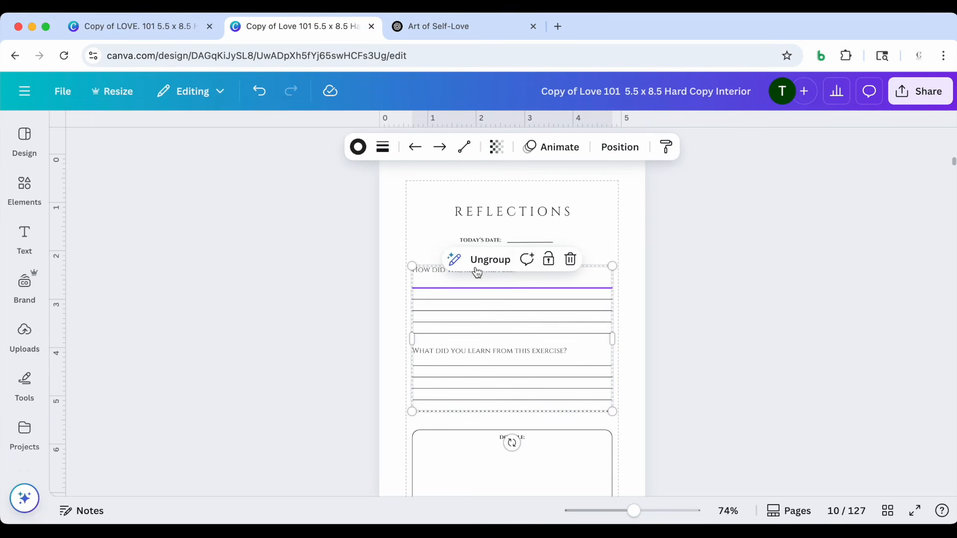
left_click(470, 263)
left_click(348, 269)
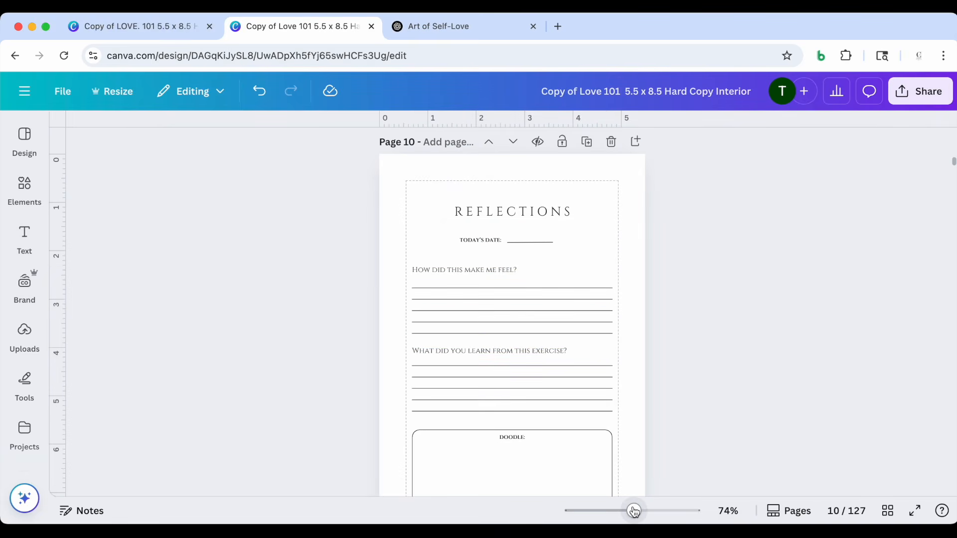
Replace "How did this make me feel?" with the copied question about activities that feel most like myself, and nudge it up
scroll(511, 359, "up", 5)
left_click(471, 210)
left_click(471, 210)
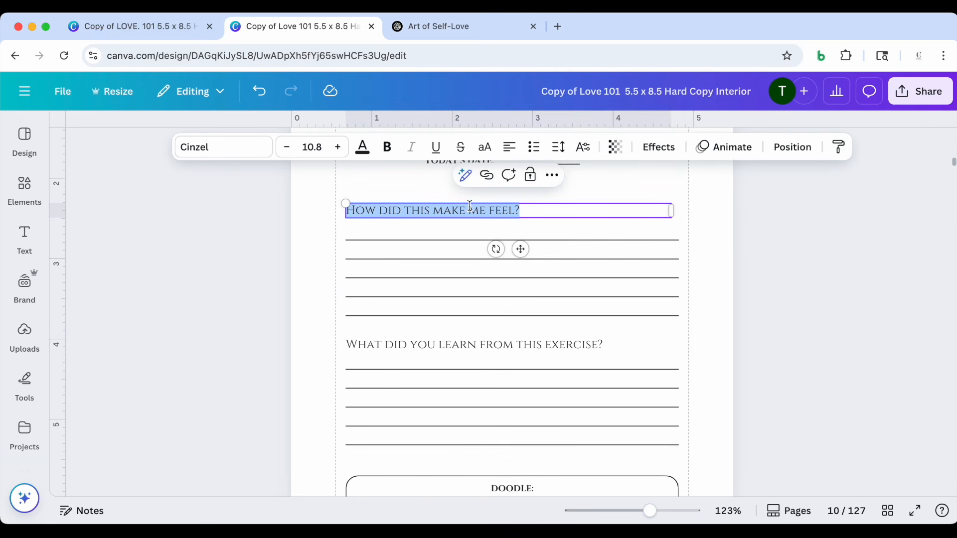
key("super+v")
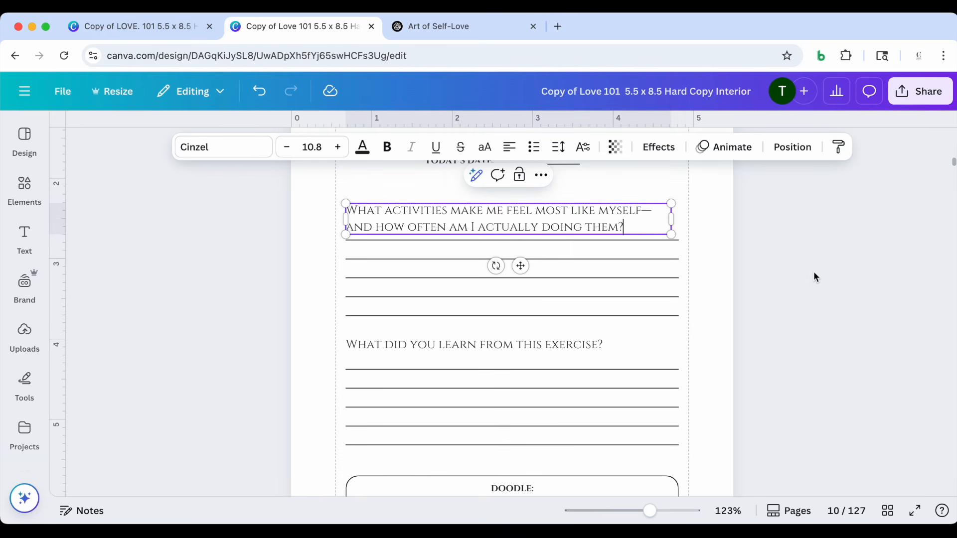
left_click(814, 272)
scroll(737, 237, "up", 2)
left_click_drag(533, 255, 533, 242)
scroll(315, 281, "down", 5)
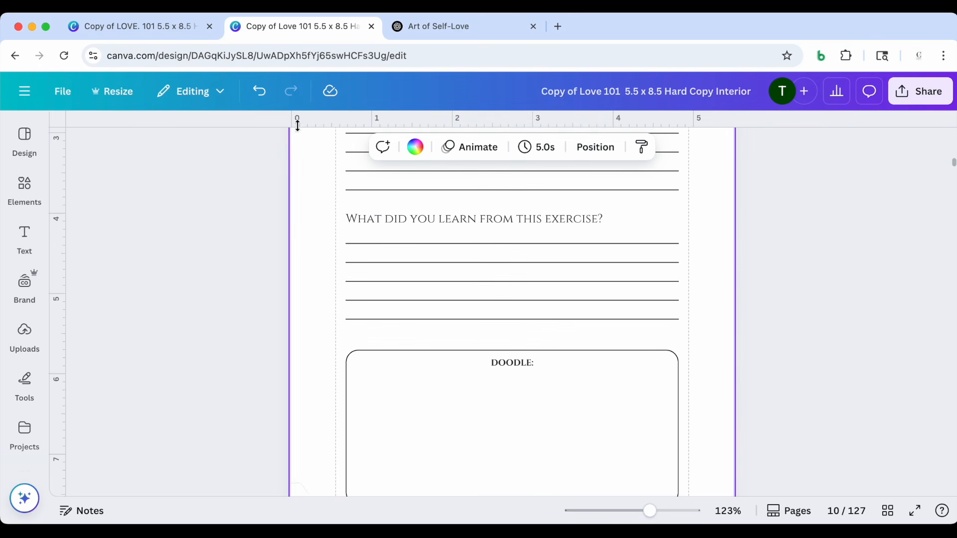
Replace "What did you learn from this exercise?" with ChatGPT's second question about chasing goals that align with my true strengths, and widen its text box
left_click(431, 30)
scroll(402, 240, "down", 2)
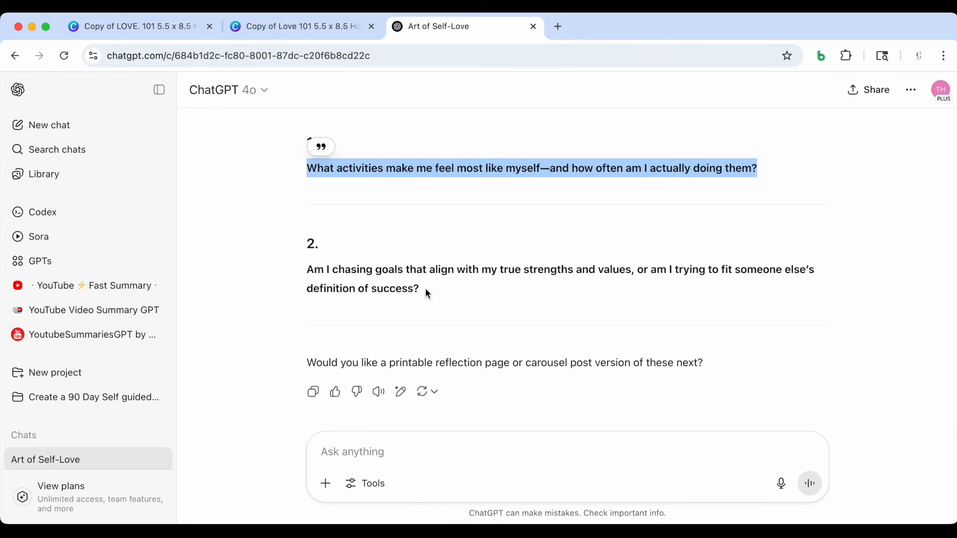
left_click_drag(424, 289, 308, 272)
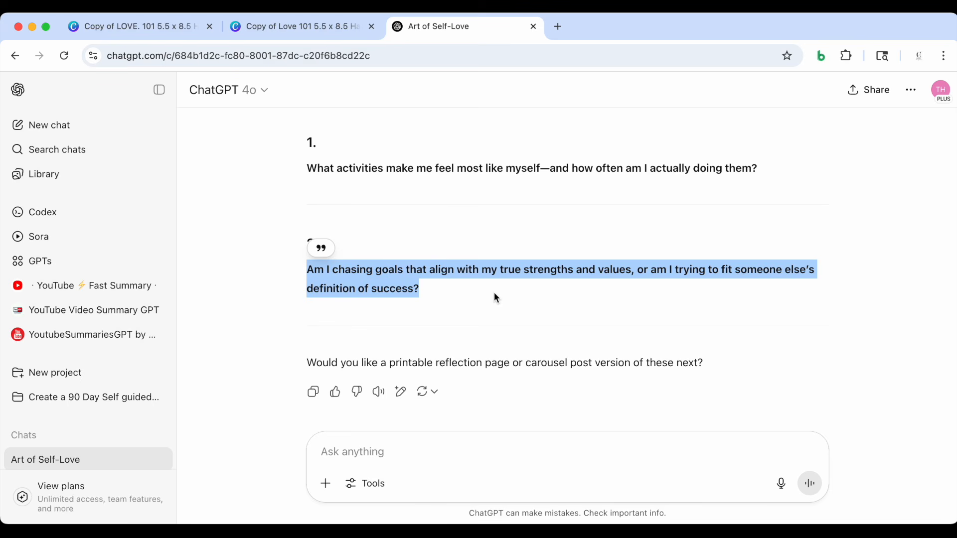
left_click(298, 28)
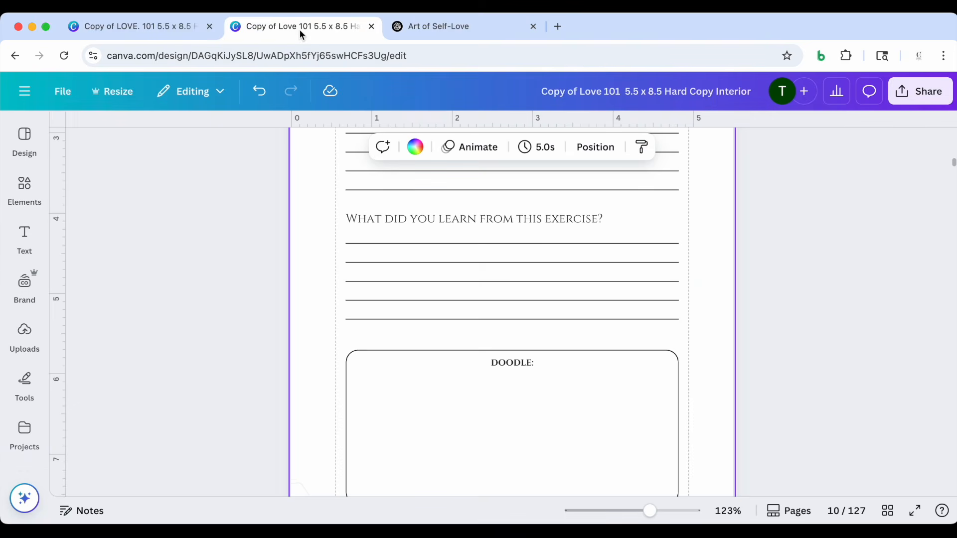
double_click(393, 218)
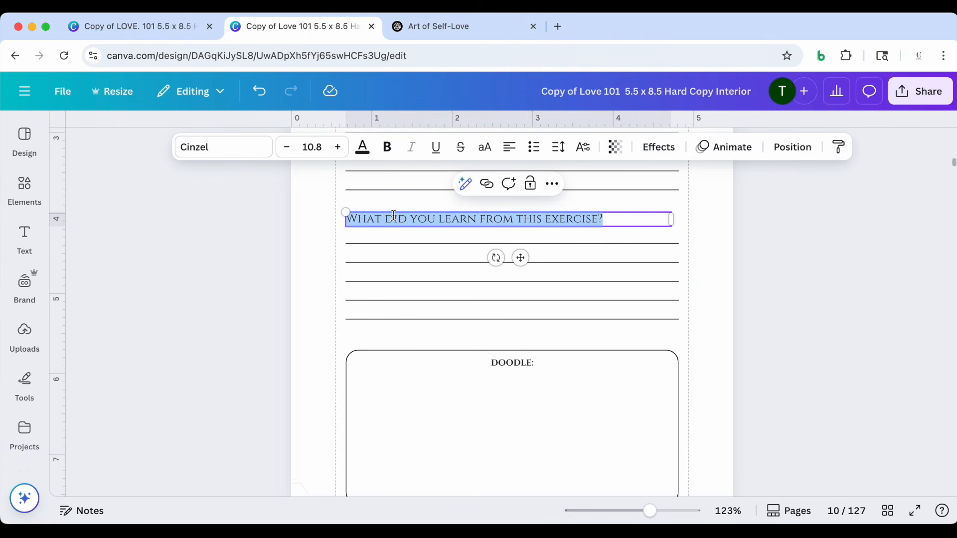
key("cmd+v")
left_click_drag(671, 236, 710, 239)
left_click(779, 264)
Nudge the reflection question text upward so that it clears the writing lines beneath it
scroll(779, 265, "up", 1)
scroll(780, 265, "up", 1)
left_click_drag(386, 270, 388, 259)
scroll(388, 259, "down", 1)
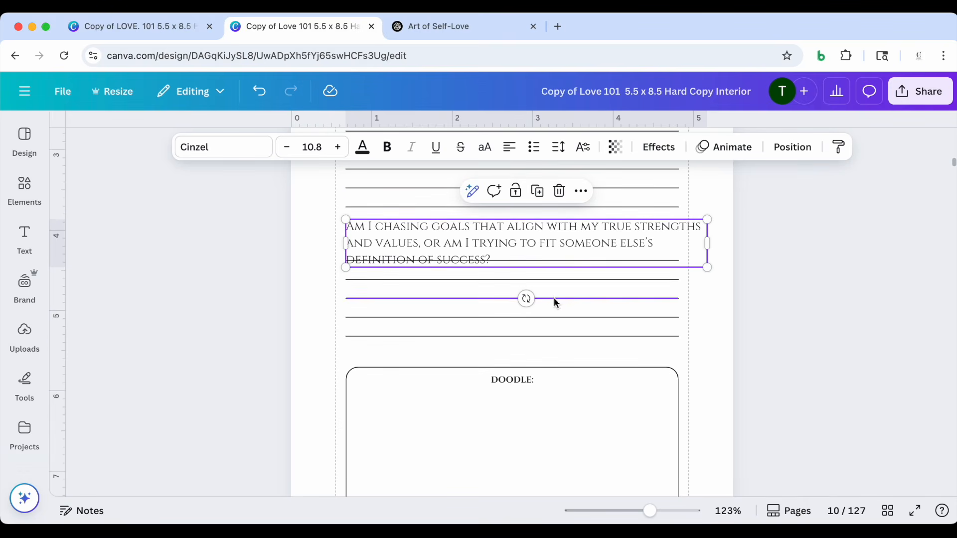
left_click_drag(419, 230, 419, 216)
scroll(317, 259, "up", 1)
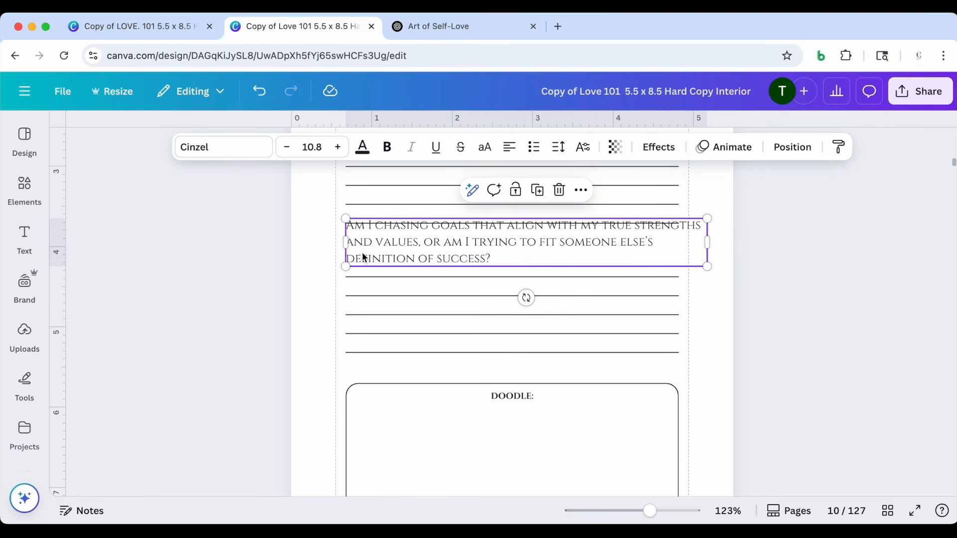
Move the five lower writing lines down toward the doodle box and space the second question evenly between both line sets
left_click(270, 305)
left_click_drag(280, 275, 379, 371)
left_click(405, 257)
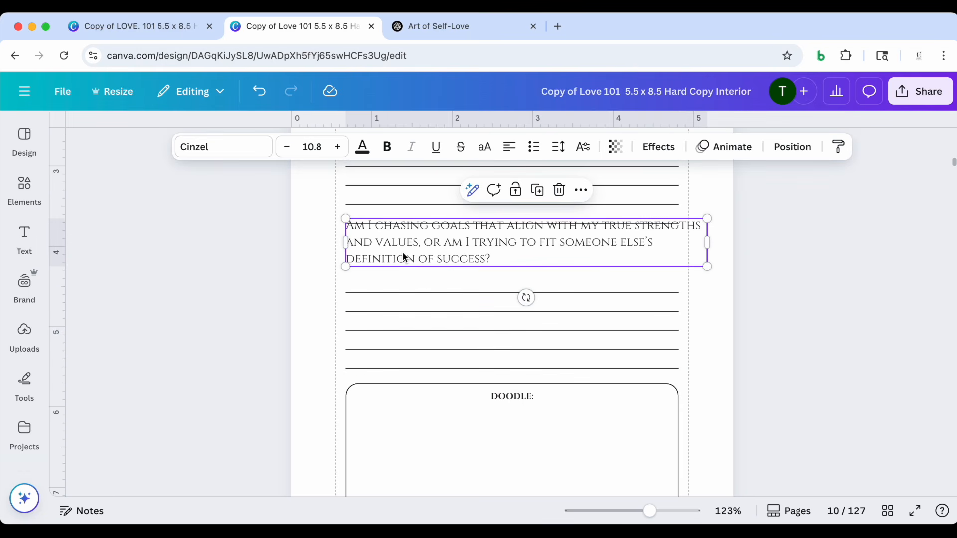
left_click_drag(416, 250, 416, 263)
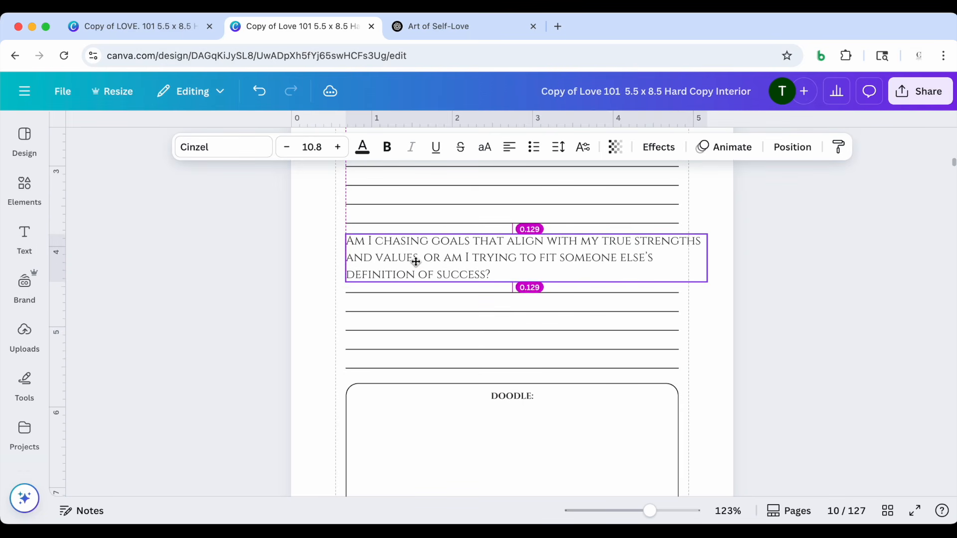
left_click(232, 289)
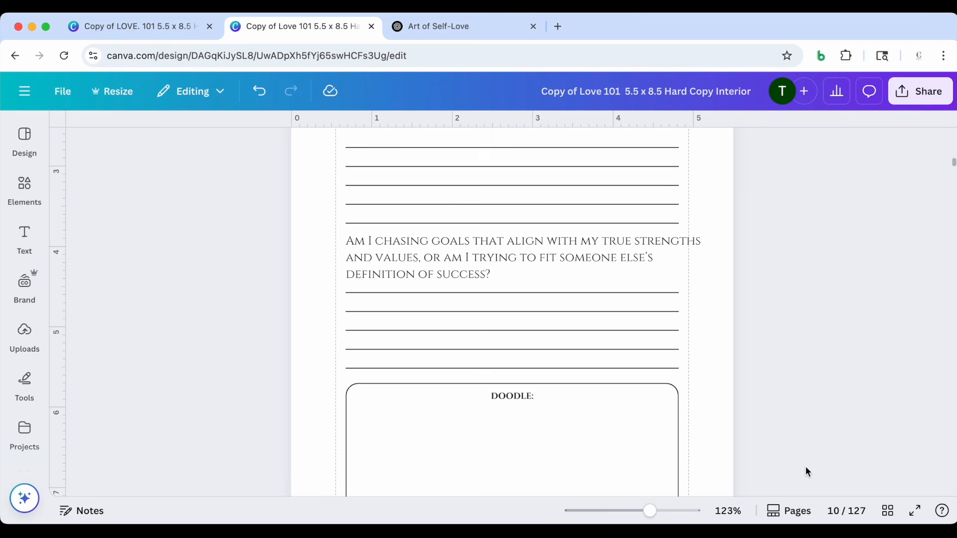
Switch to ChatGPT and resubmit the earlier prompt asking for another quote related to the short story above
scroll(807, 471, "down", 10)
scroll(808, 466, "up", 3)
scroll(806, 463, "up", 5)
scroll(805, 462, "down", 10)
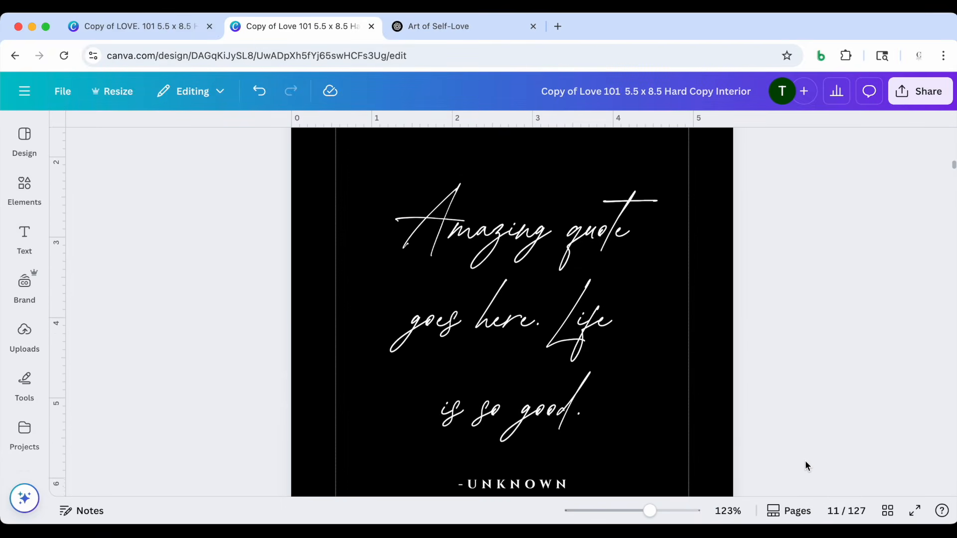
left_click(470, 26)
scroll(579, 303, "down", 5)
triple_click(581, 303)
key("super+c")
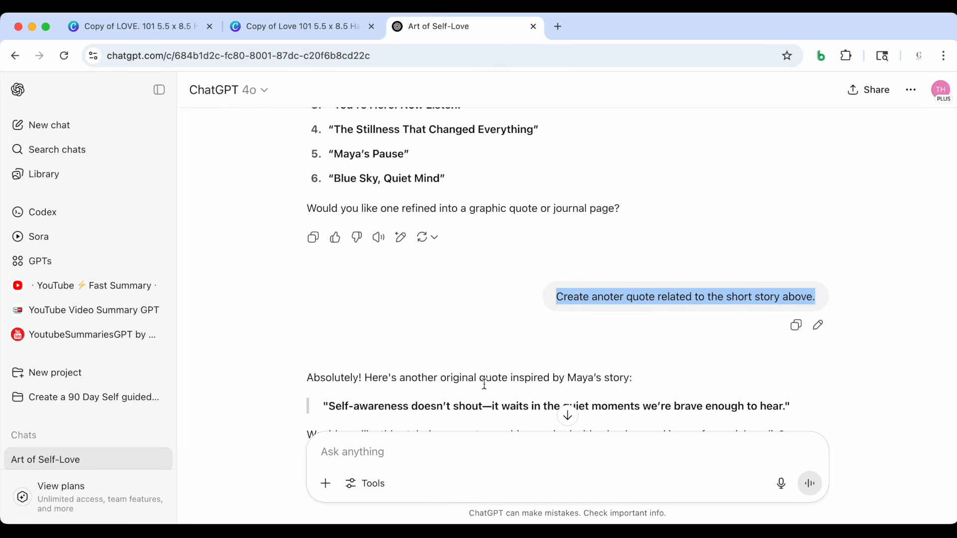
left_click(429, 455)
key("super+v")
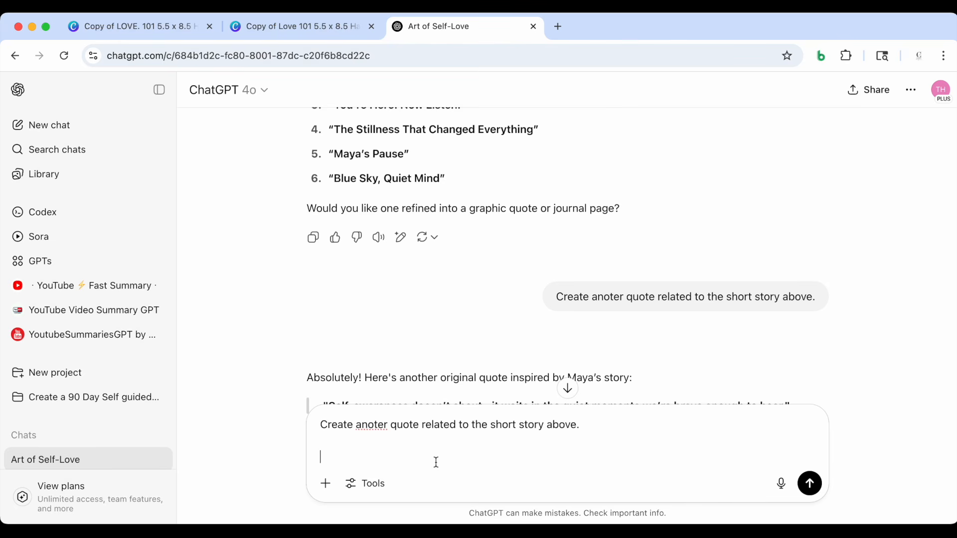
key("BackSpace")
key("BackSpace")
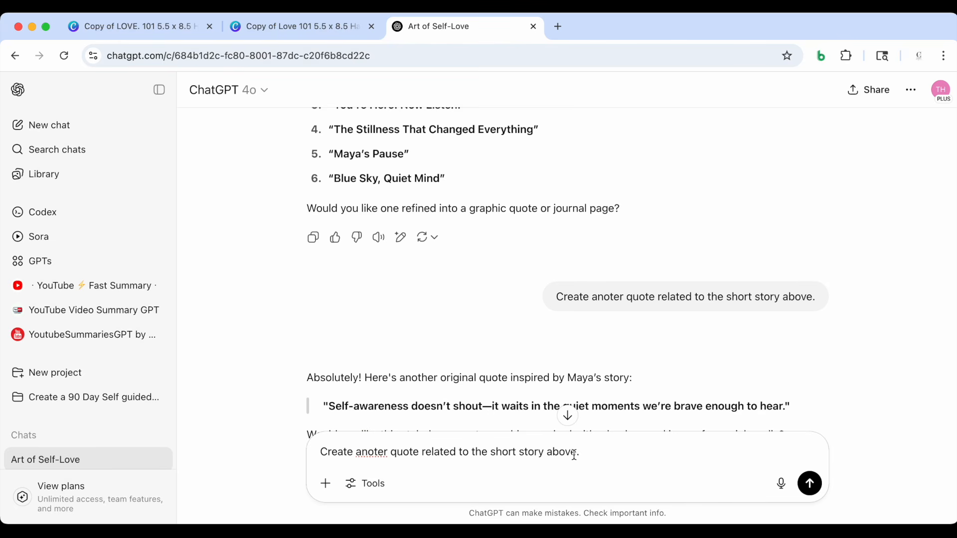
key("Return")
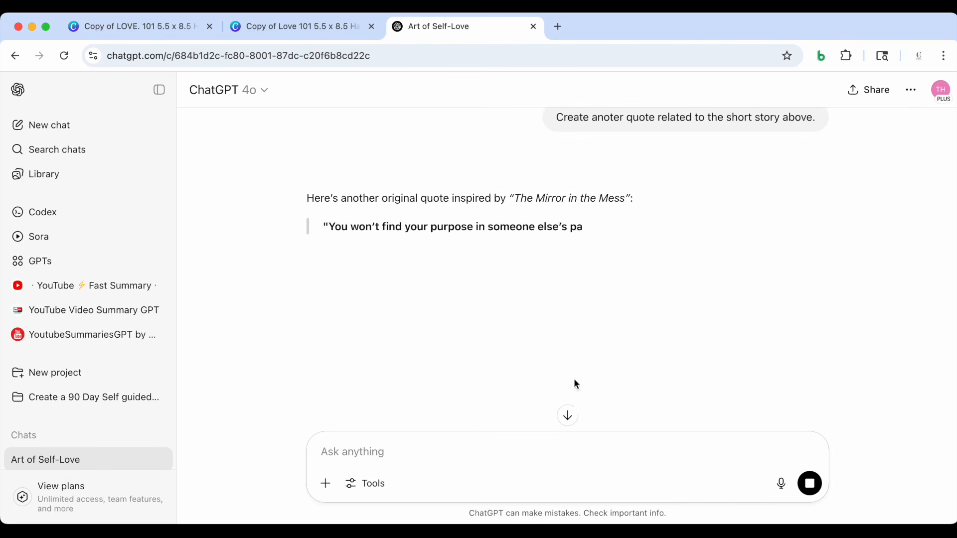
Copy ChatGPT's quote "You won't find your purpose in someone else's path" through "own lane." and replace page 11's placeholder quote in Canva with it
scroll(569, 337, "down", 1)
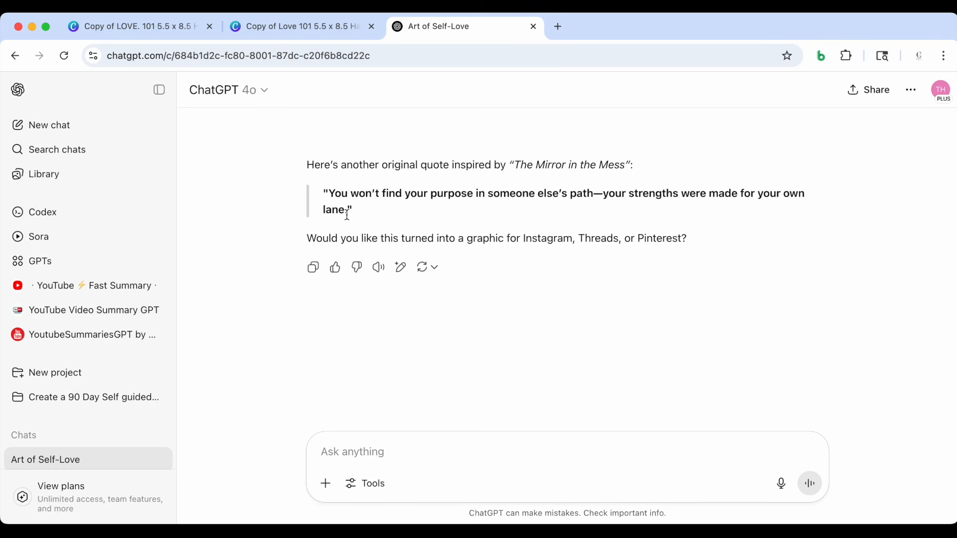
left_click_drag(348, 210, 331, 195)
key("super+c")
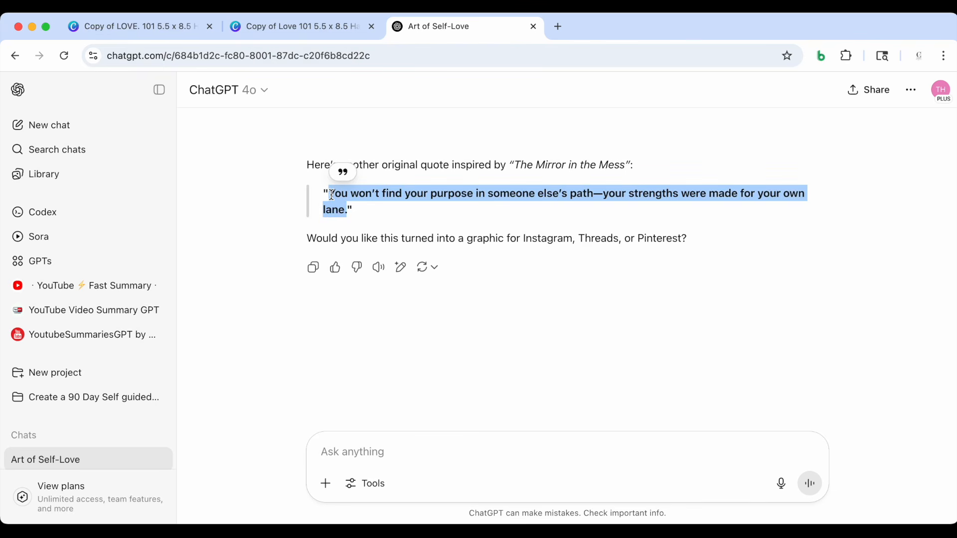
left_click(285, 28)
scroll(417, 265, "down", 1)
left_click(450, 266)
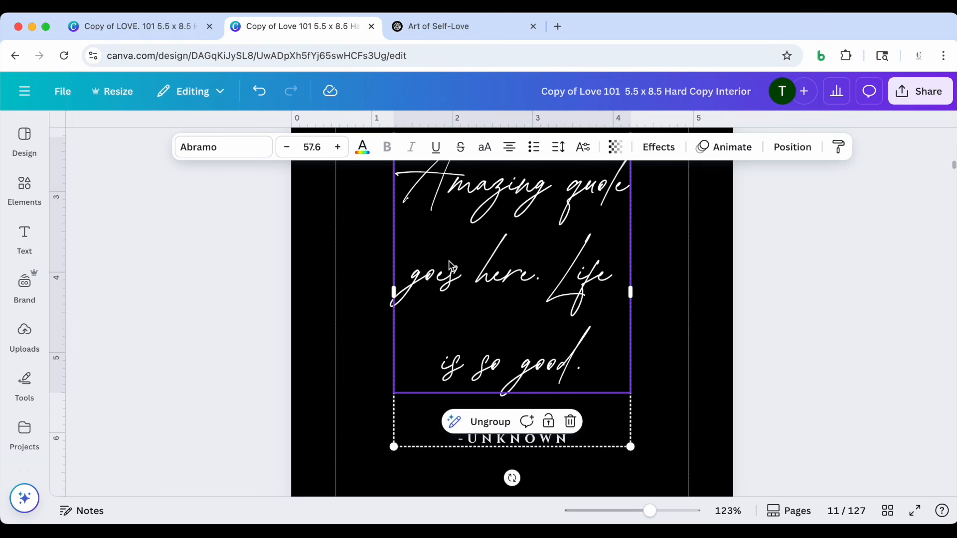
left_click_drag(651, 513, 623, 515)
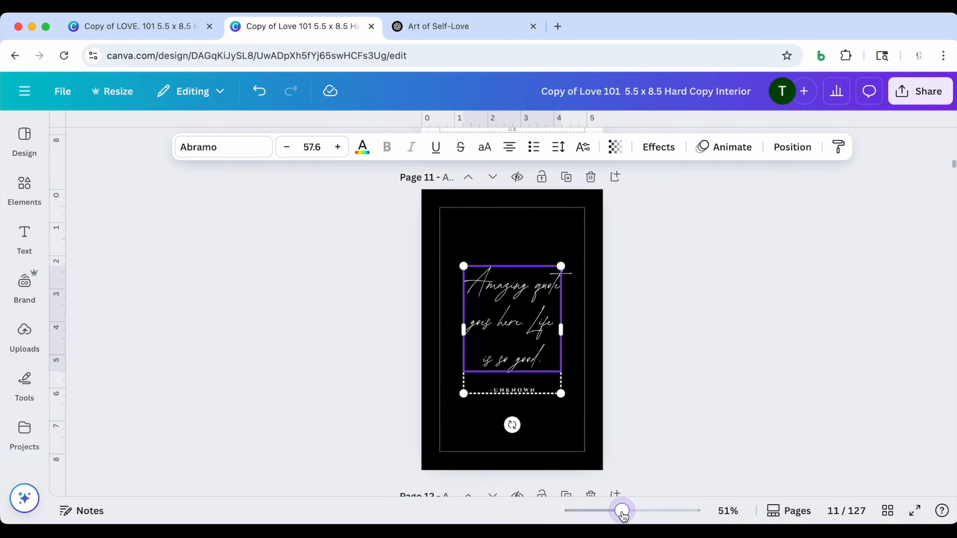
left_click(496, 243)
left_click(346, 297)
double_click(507, 295)
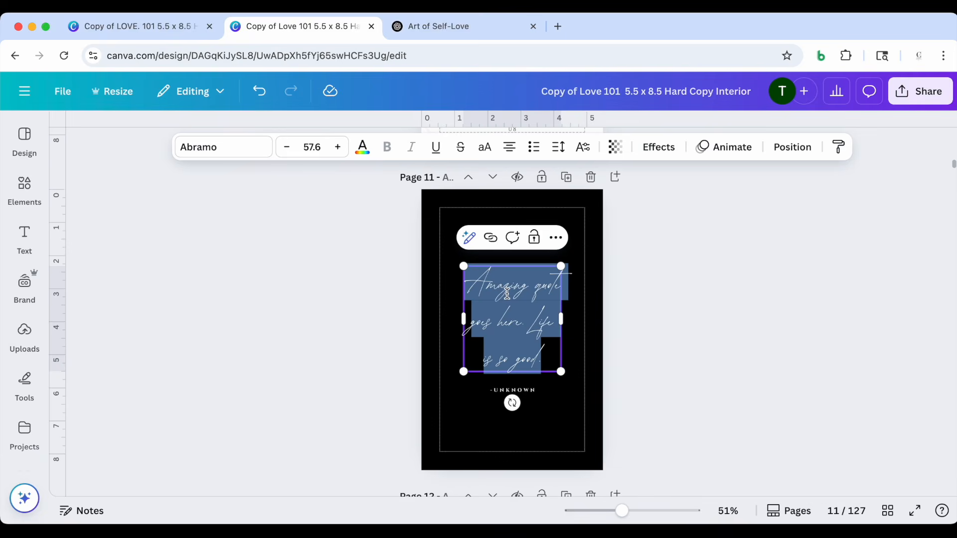
key("super+v")
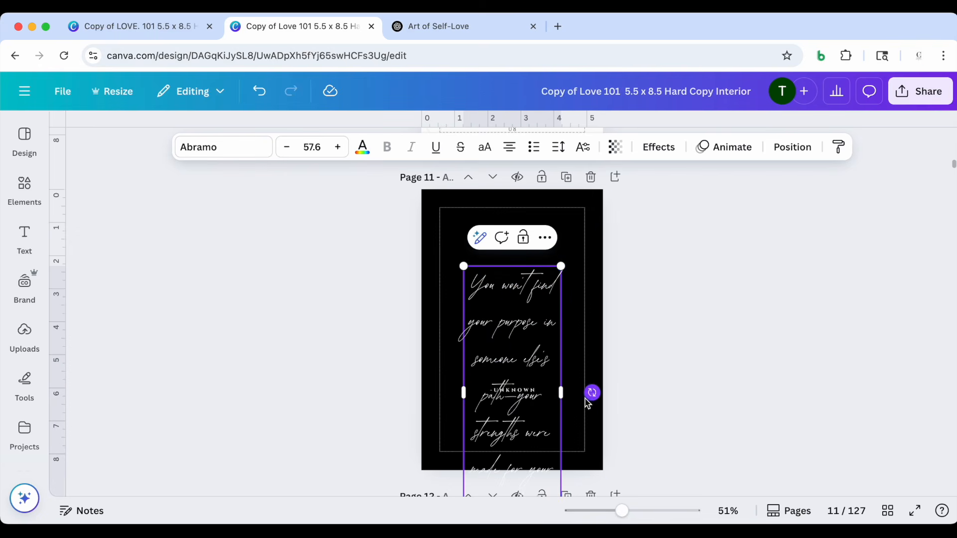
Widen the quote's text box, scale it down to font size 50.7, and center it within the border above the attribution
left_click_drag(560, 393, 617, 374)
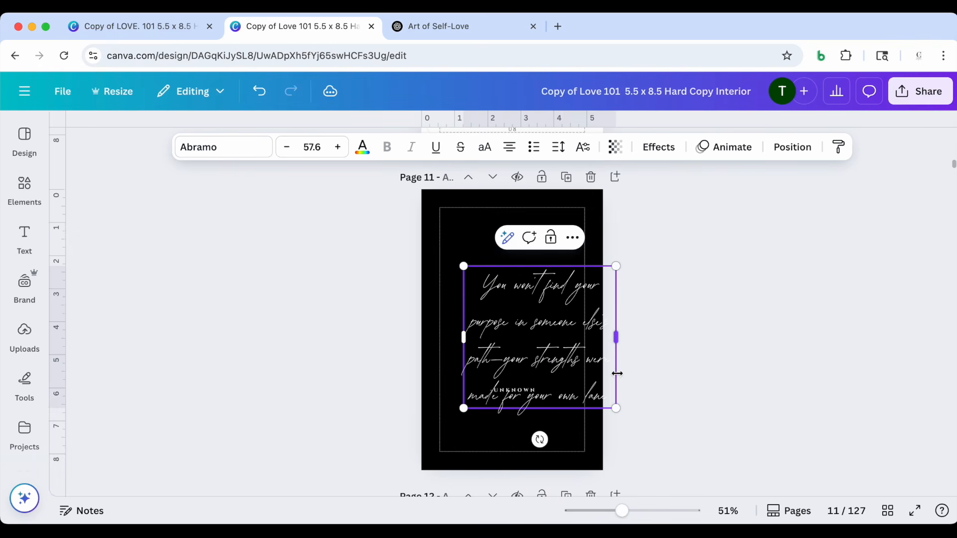
left_click_drag(528, 338, 501, 308)
left_click_drag(586, 239, 571, 255)
left_click_drag(488, 377, 497, 374)
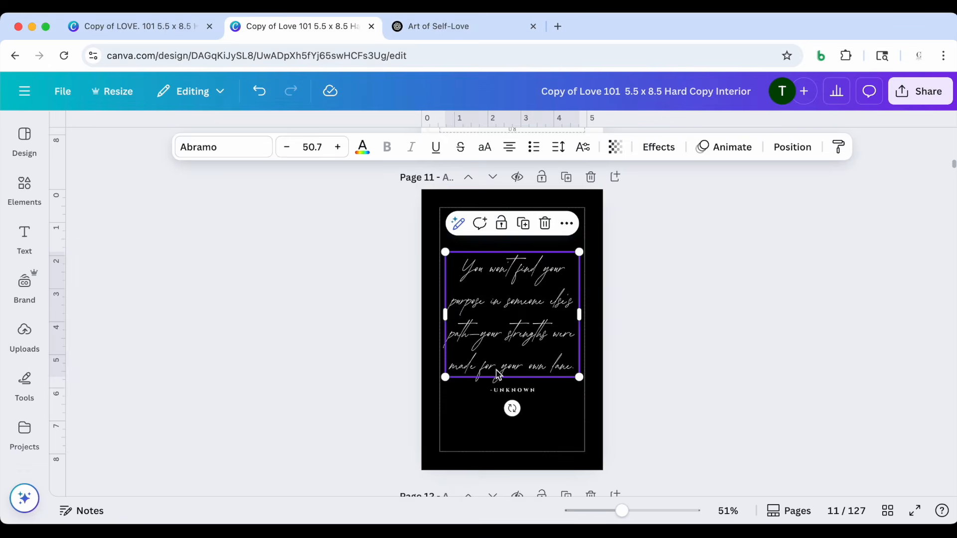
Select the page 11 quote together with its "-Unknown" attribution and shift both slightly down the page
left_click(498, 382)
scroll(499, 369, "up", 5)
scroll(498, 369, "down", 3)
left_click(301, 320)
left_click_drag(301, 320, 574, 424)
left_click_drag(549, 319, 548, 327)
left_click(707, 321)
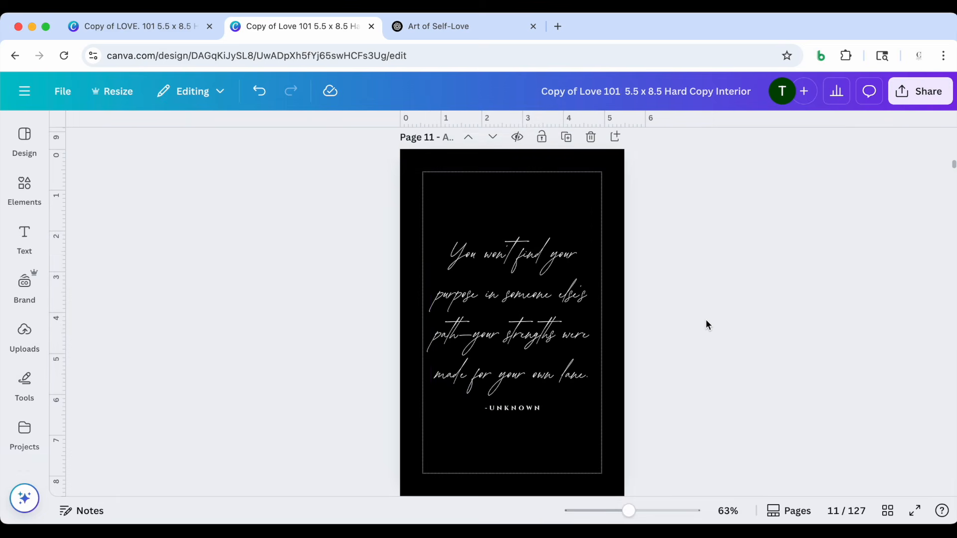
Review the customized pages and the remaining template pages of the whole interior in grid view
scroll(706, 322, "down", 3)
scroll(706, 322, "up", 3)
scroll(706, 321, "down", 5)
scroll(706, 325, "down", 1)
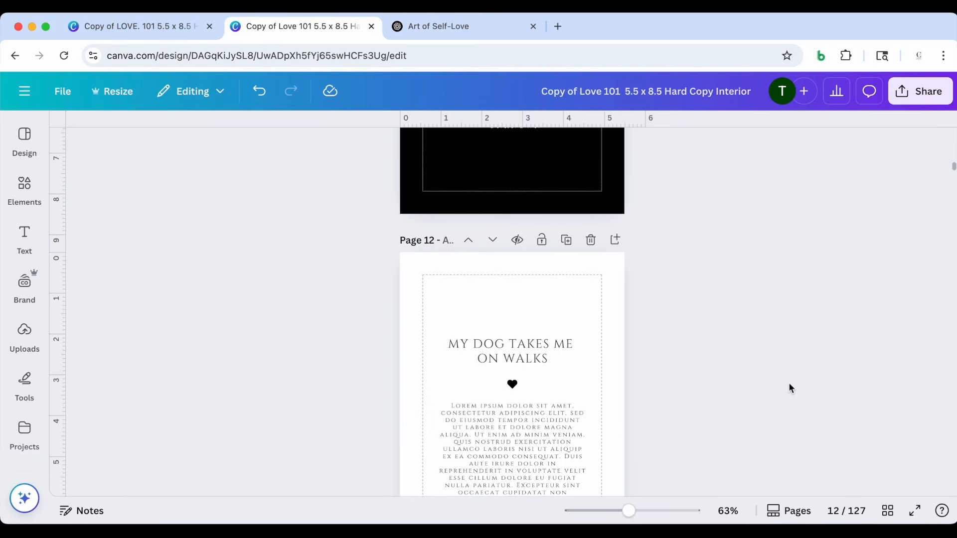
scroll(789, 383, "down", 5)
scroll(790, 384, "down", 8)
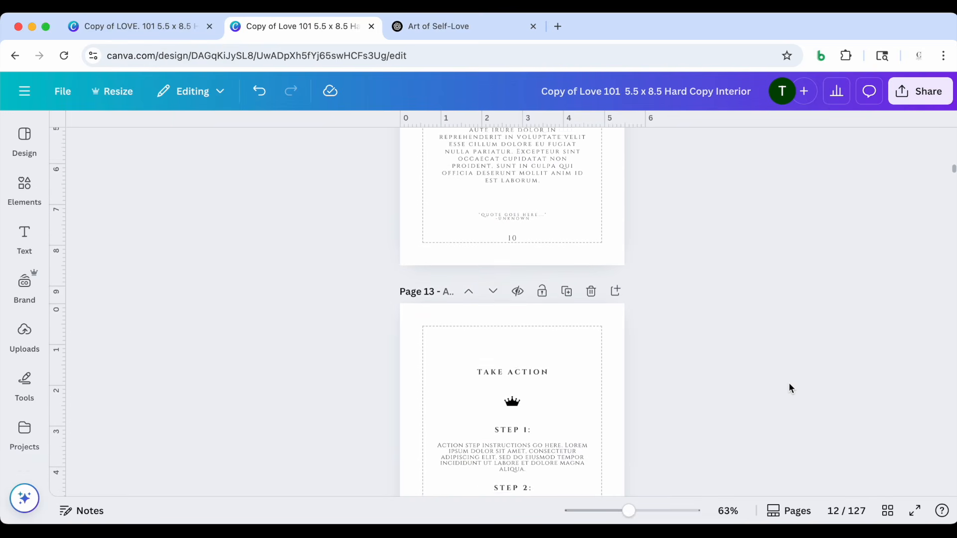
left_click(888, 511)
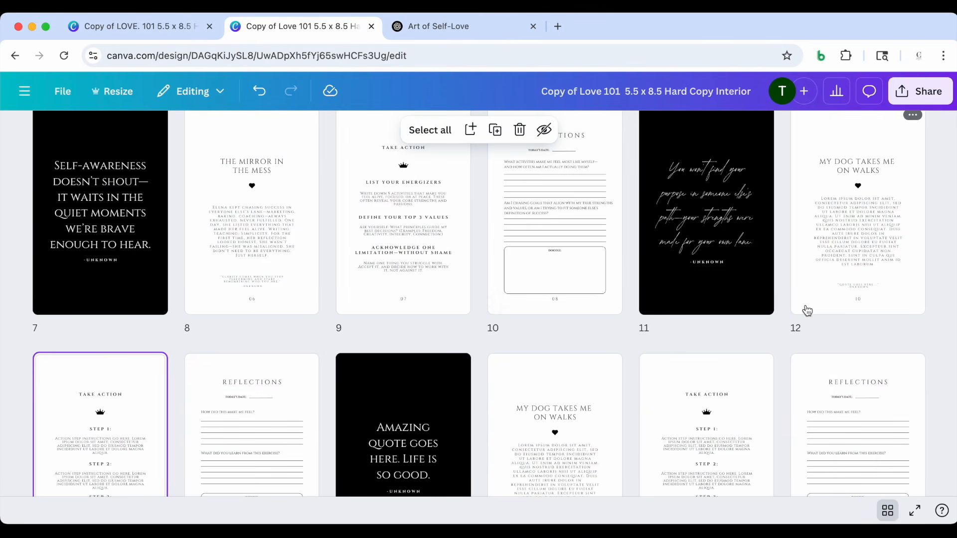
scroll(808, 311, "up", 4)
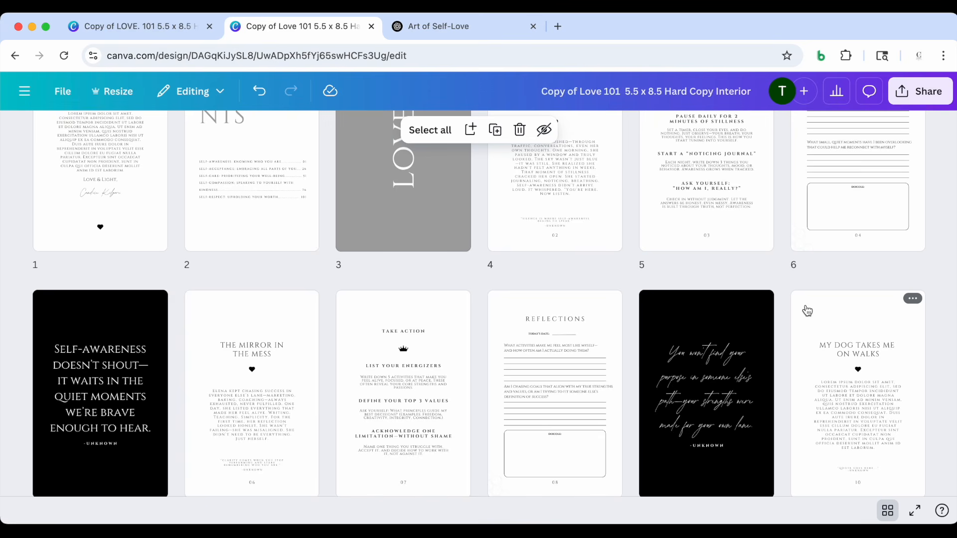
scroll(807, 311, "down", 20)
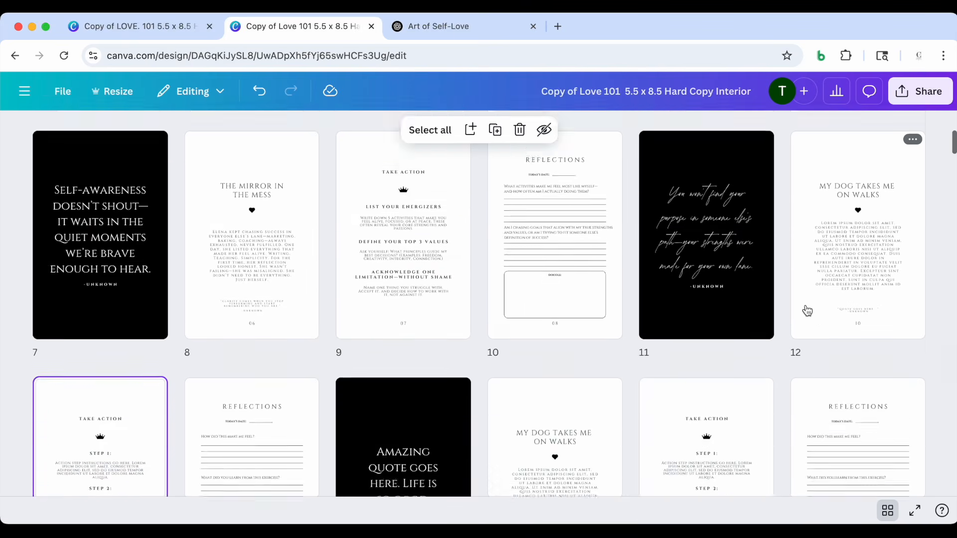
scroll(808, 311, "down", 6)
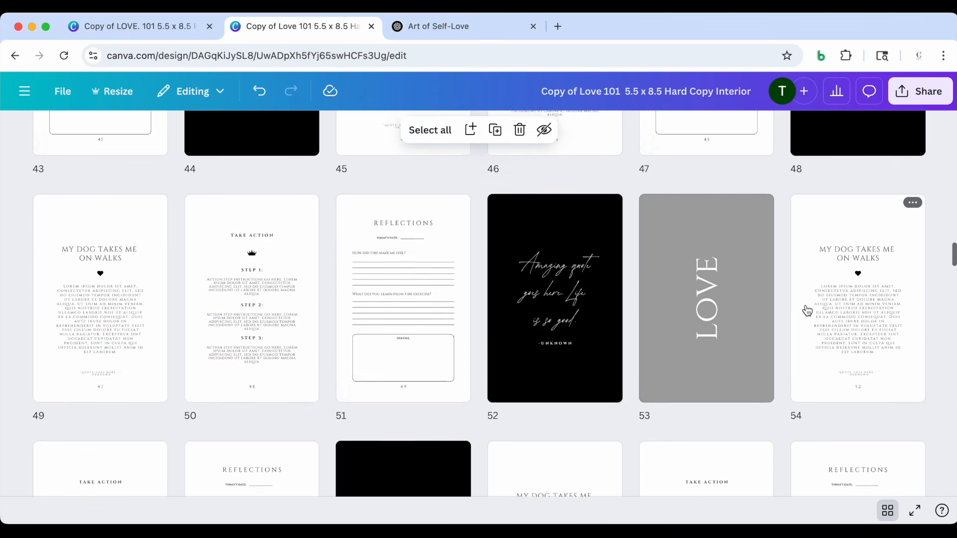
scroll(808, 311, "down", 20)
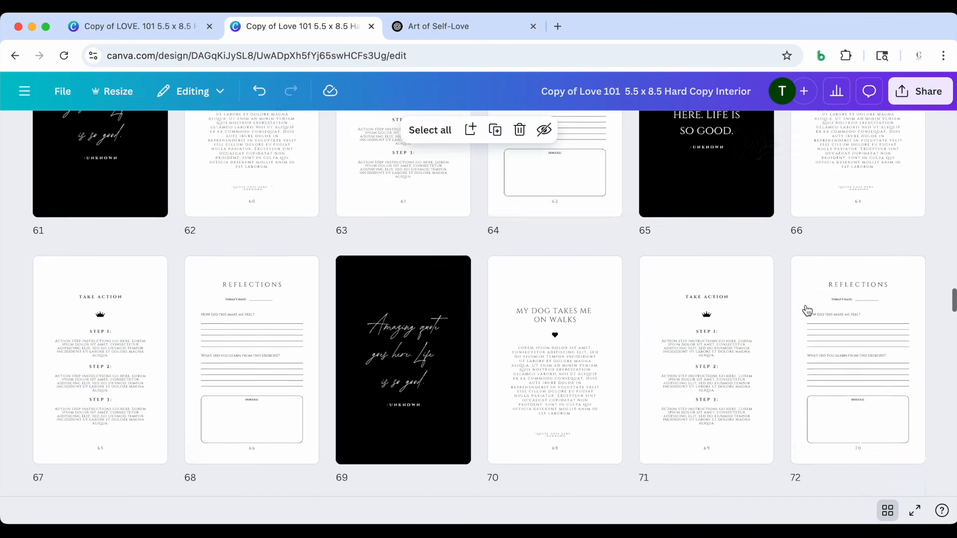
scroll(808, 311, "up", 20)
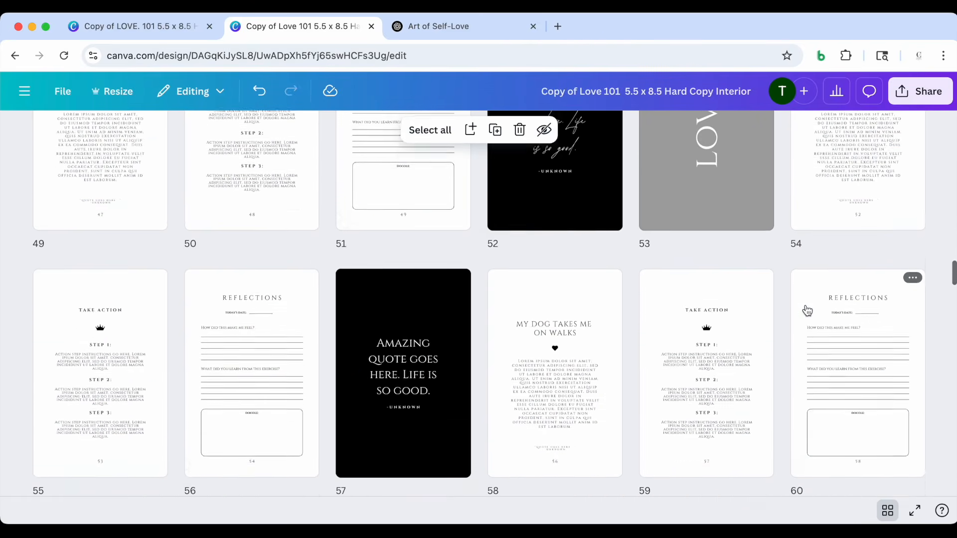
scroll(808, 321, "down", 20)
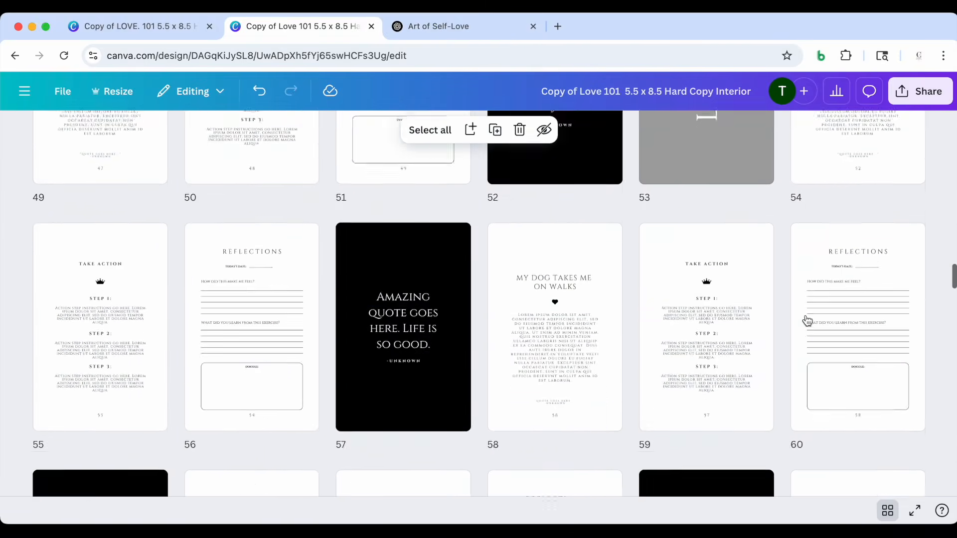
scroll(808, 321, "down", 18)
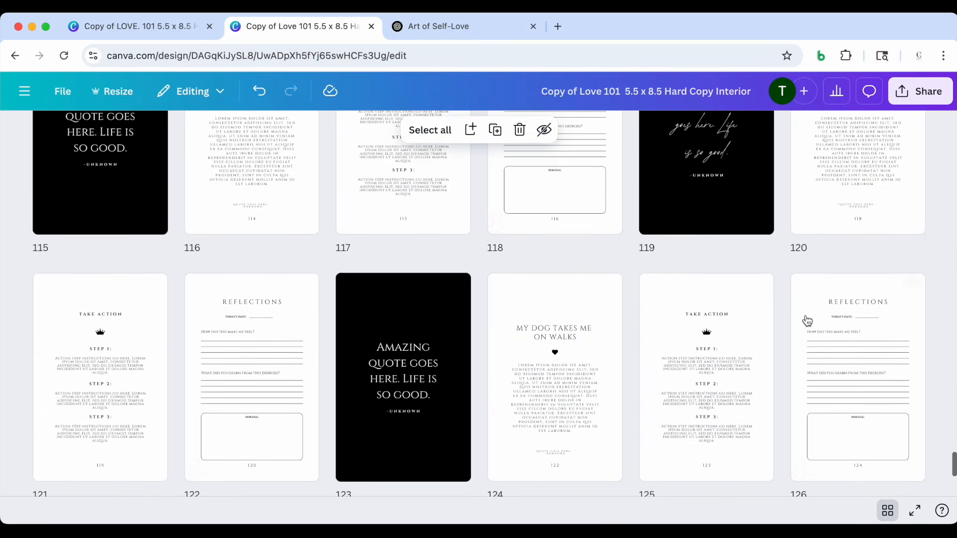
scroll(808, 321, "up", 15)
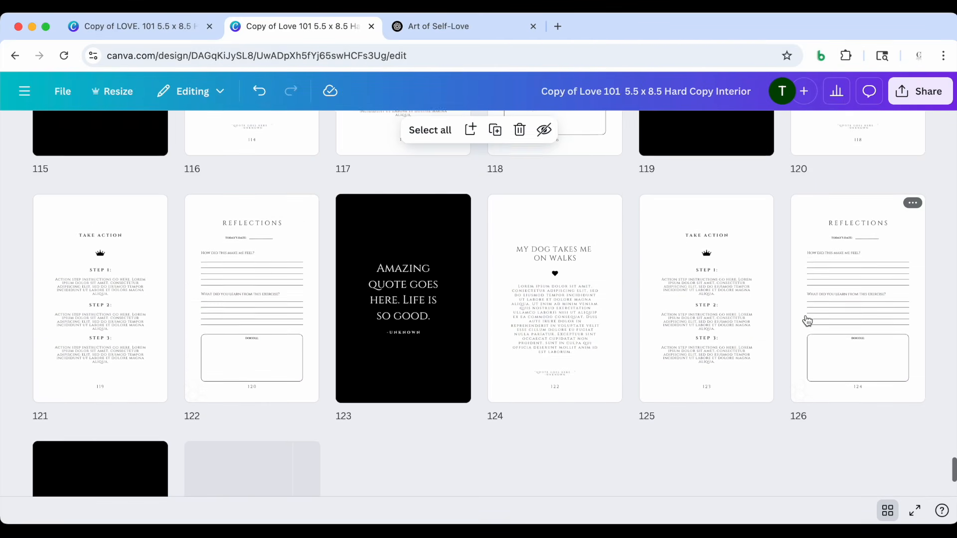
scroll(807, 320, "up", 20)
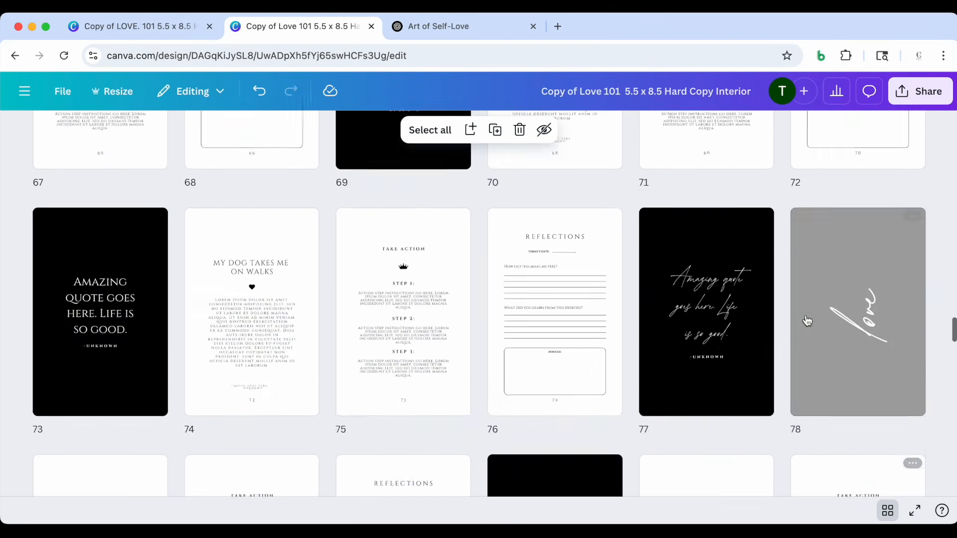
scroll(807, 320, "up", 20)
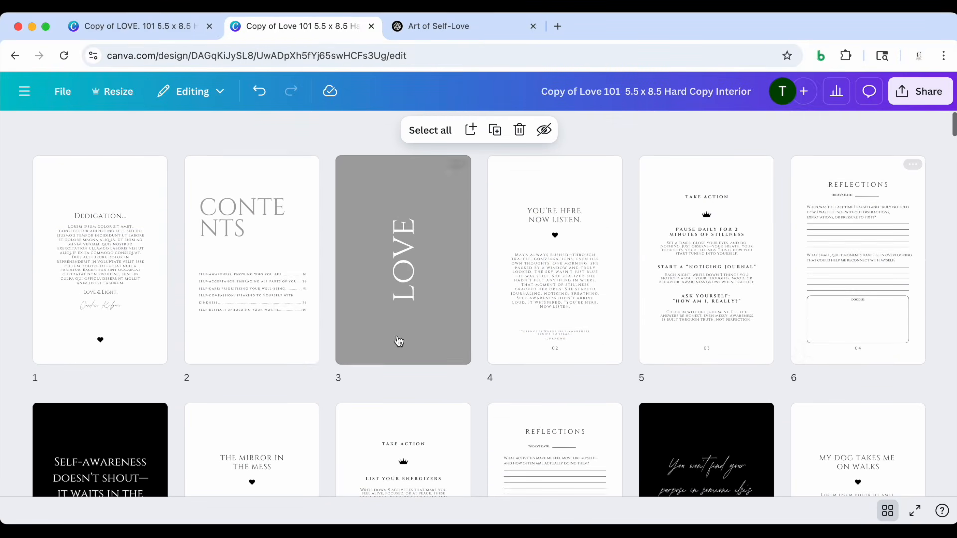
Replace the "LOVE" title on the gray section page, page 3, with "Self-Awareness" copied from ChatGPT's first Self-Love topic
left_click(399, 294)
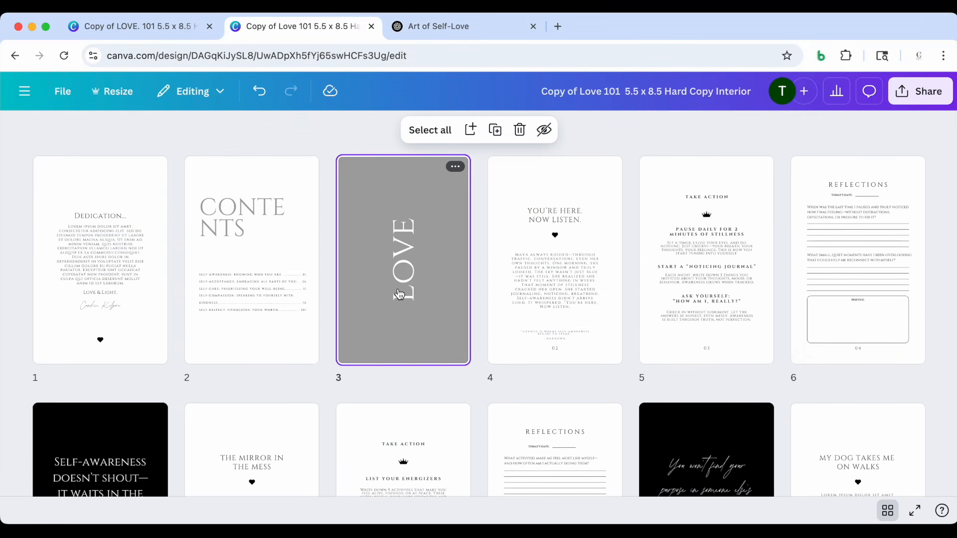
double_click(407, 280)
left_click(514, 356)
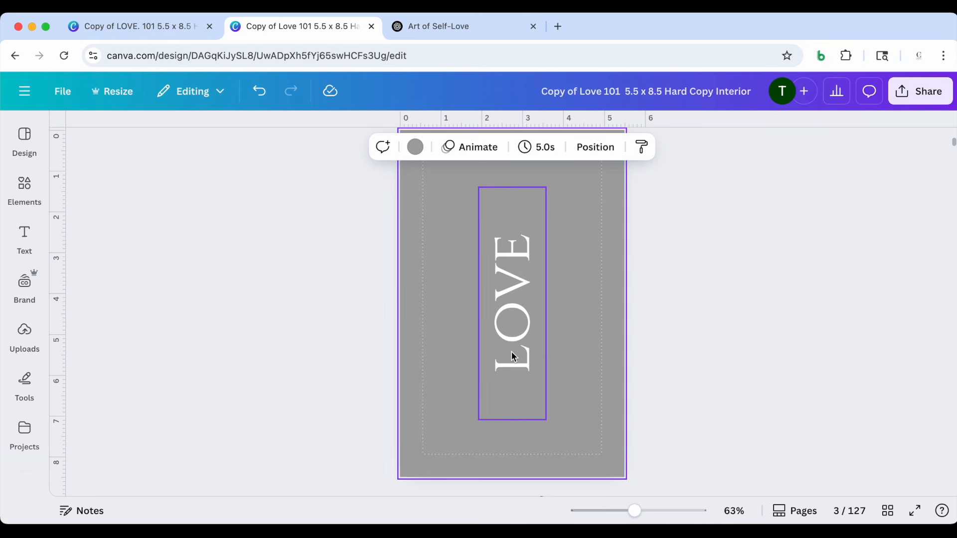
double_click(511, 352)
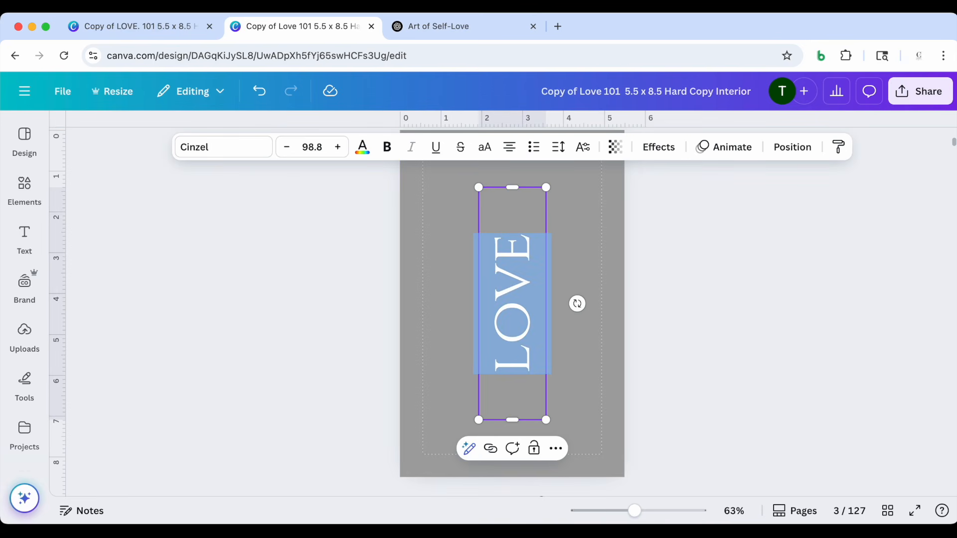
left_click(439, 22)
scroll(413, 244, "up", 15)
scroll(413, 244, "up", 20)
scroll(414, 244, "down", 1)
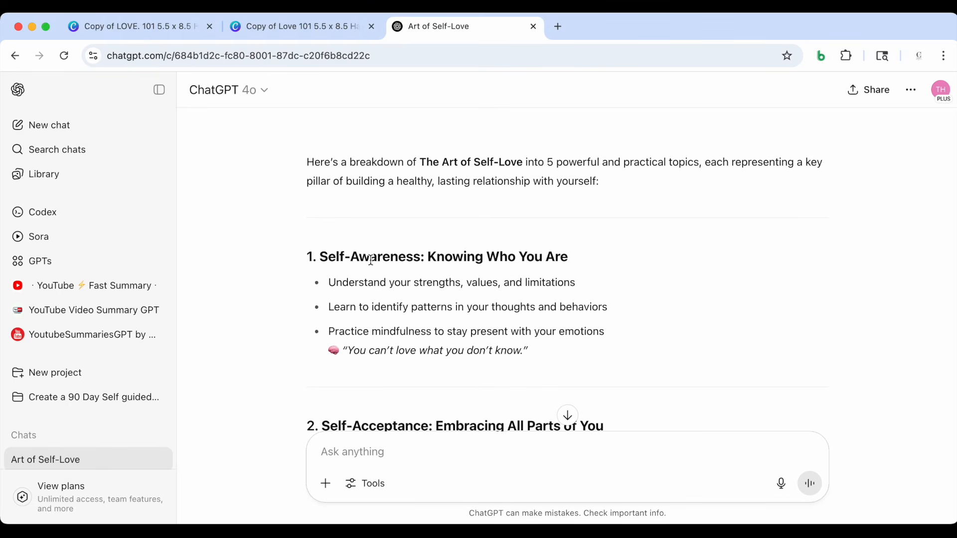
scroll(356, 246, "down", 1)
left_click_drag(319, 246, 421, 248)
key("cmd+c")
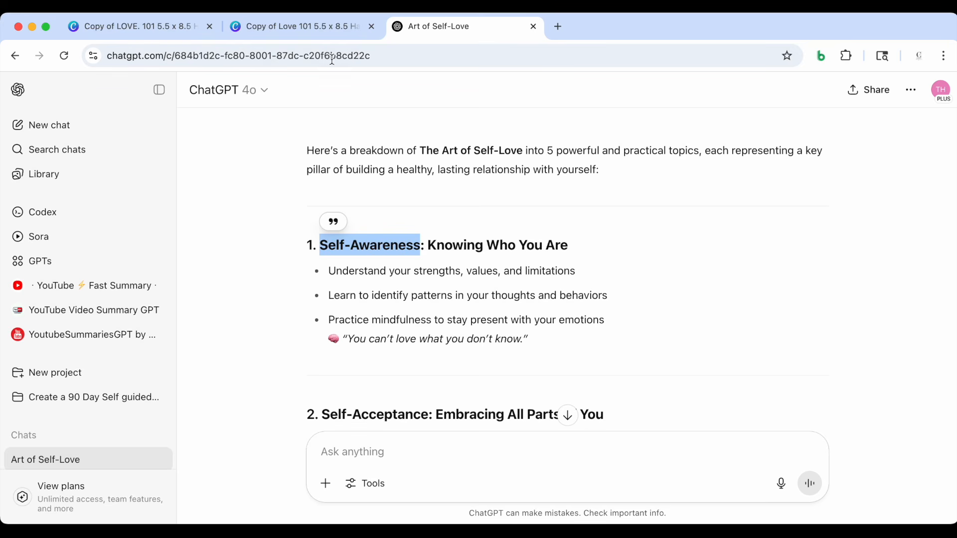
left_click(329, 31)
double_click(520, 354)
key("cmd+v")
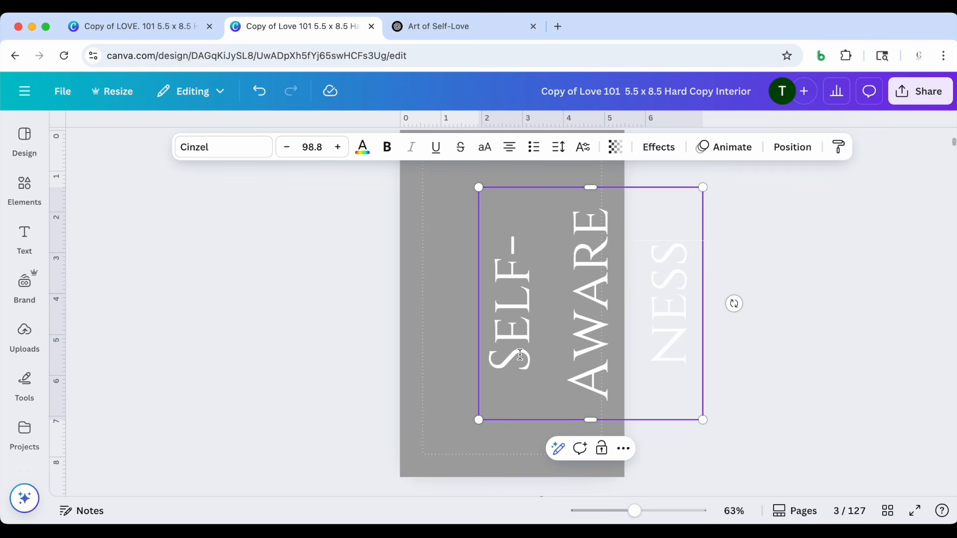
Move the Self-Awareness title back over the gray page and reduce its line spacing to 0.72
left_click_drag(602, 327, 537, 326)
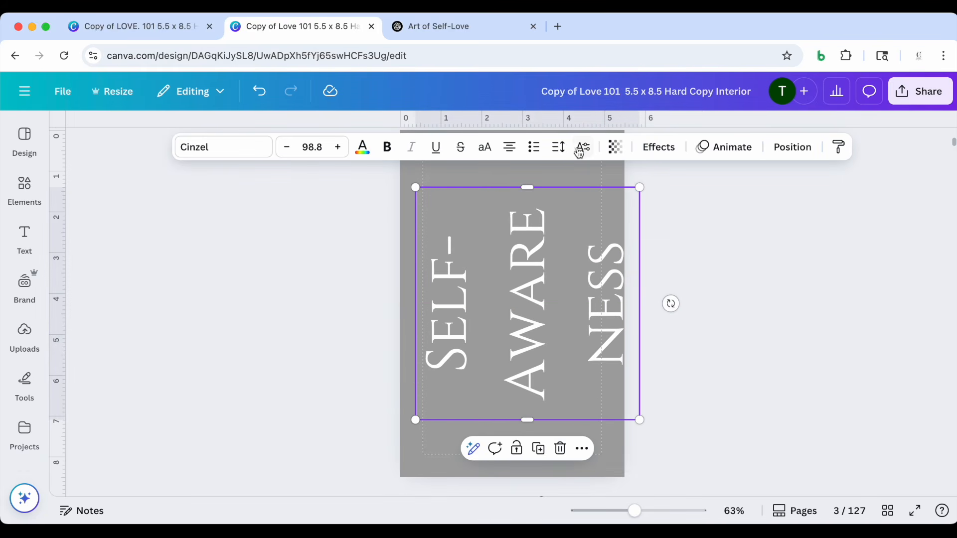
left_click(558, 146)
left_click_drag(534, 250, 500, 251)
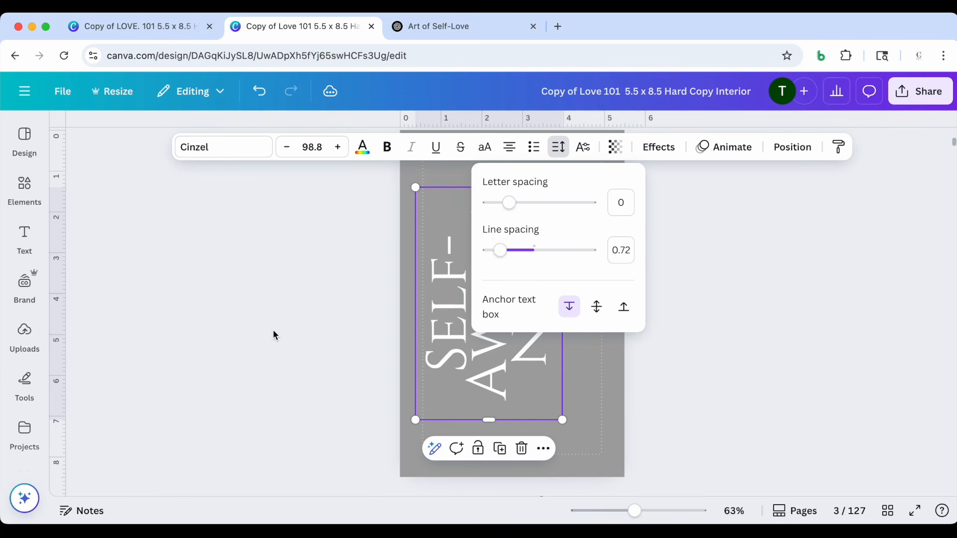
Shift the Self-Awareness title so it sits centered across the gray section page, page 3, and deselect it
key("Escape")
left_click_drag(481, 301, 505, 299)
scroll(505, 299, "up", 2)
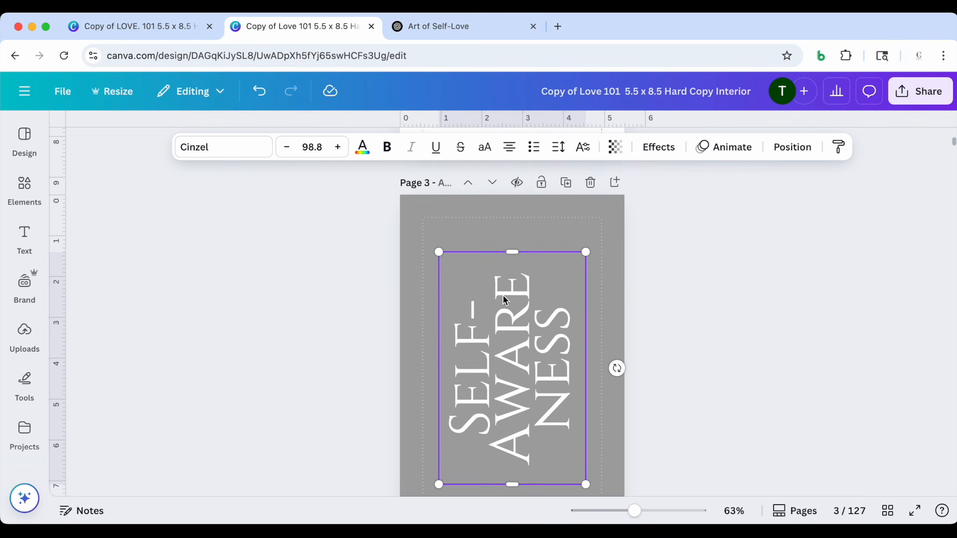
left_click(671, 295)
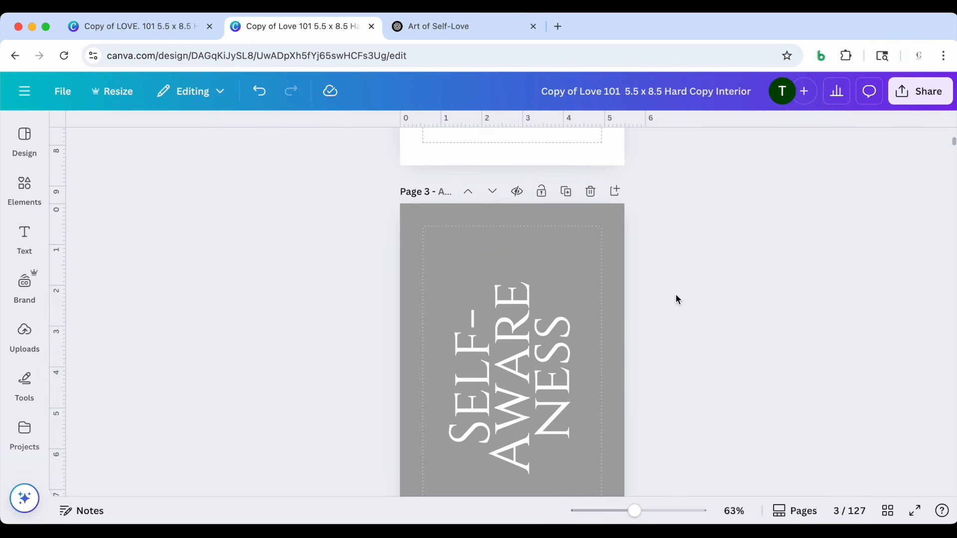
Find the next gray section page, page 28, and select "Self-Acceptance" in ChatGPT's second Self-Love topic to copy
left_click(888, 511)
scroll(634, 289, "down", 2)
scroll(633, 297, "down", 10)
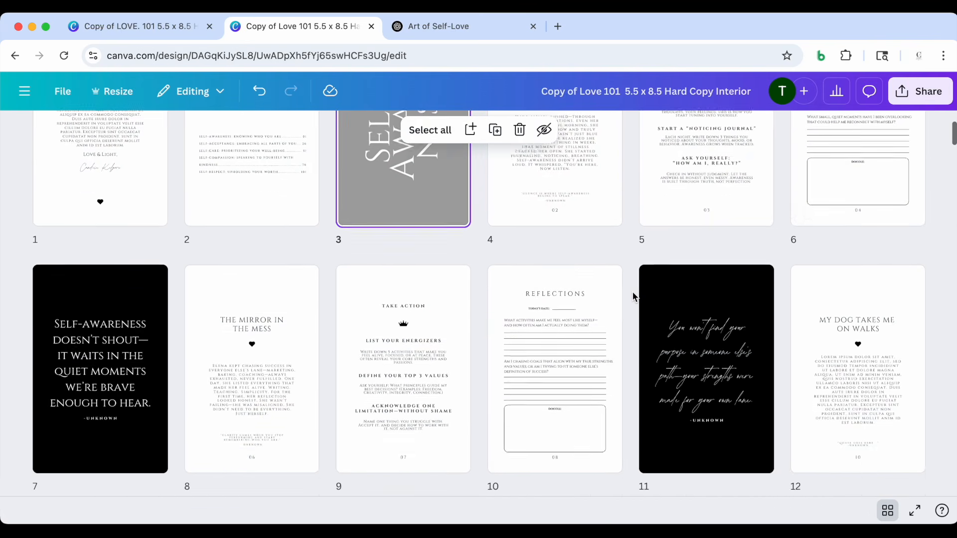
scroll(586, 305, "down", 10)
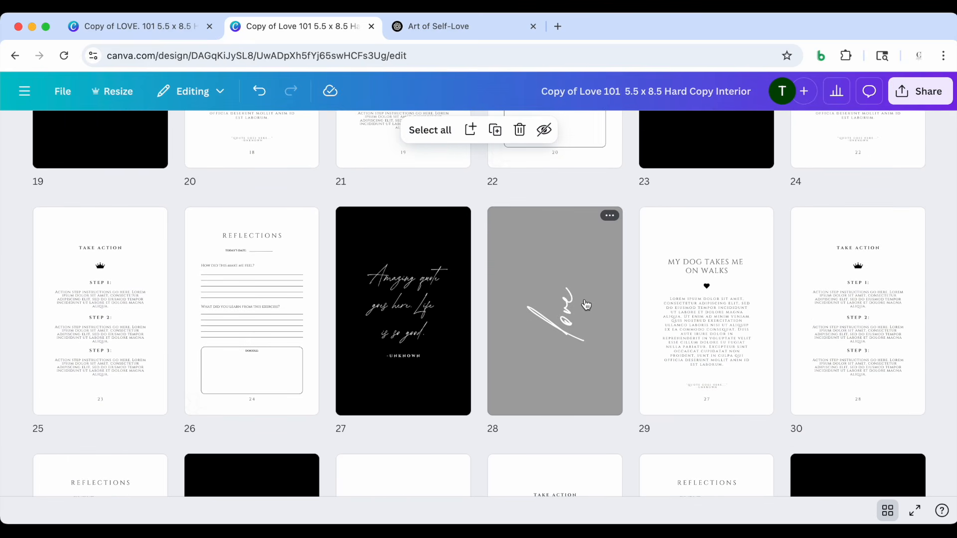
left_click(439, 26)
scroll(393, 261, "down", 3)
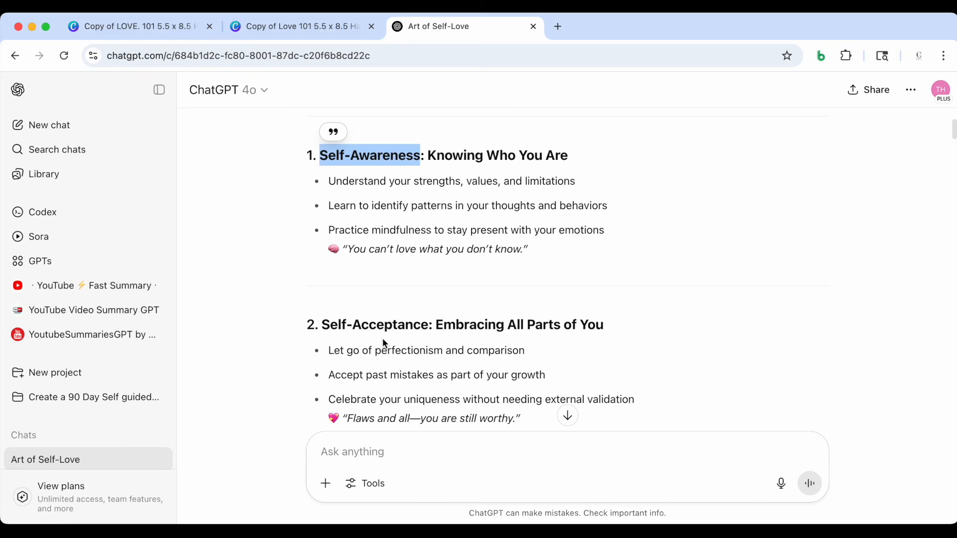
left_click(318, 24)
left_click(446, 28)
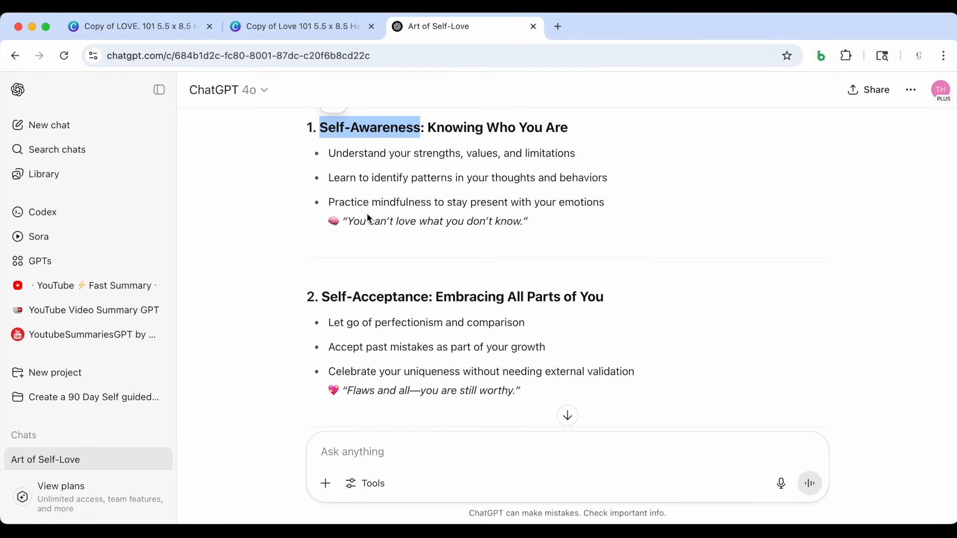
left_click(324, 301)
left_click_drag(324, 301, 427, 298)
key("cmd+c")
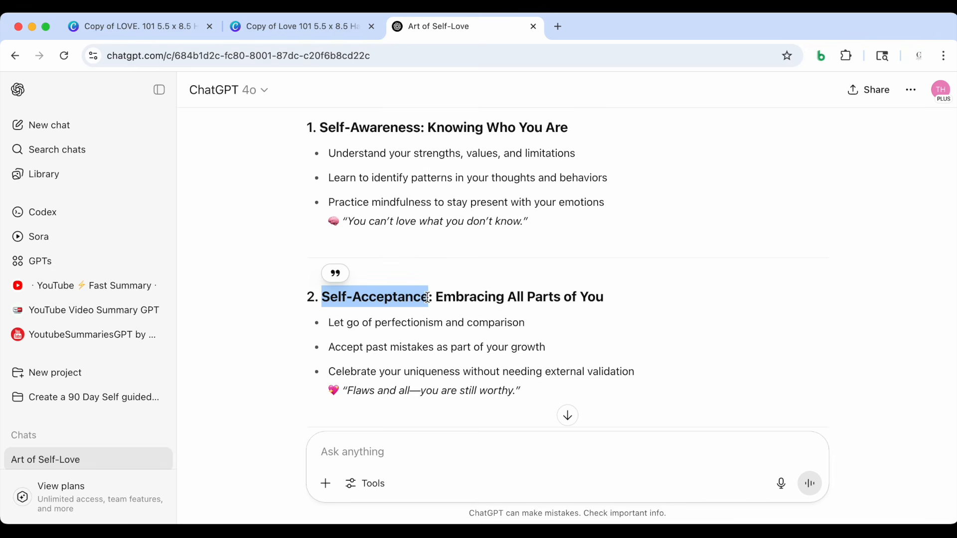
Replace the script "love" title on the gray section page, page 28, with the copied "Self-Acceptance"
left_click(299, 26)
double_click(546, 314)
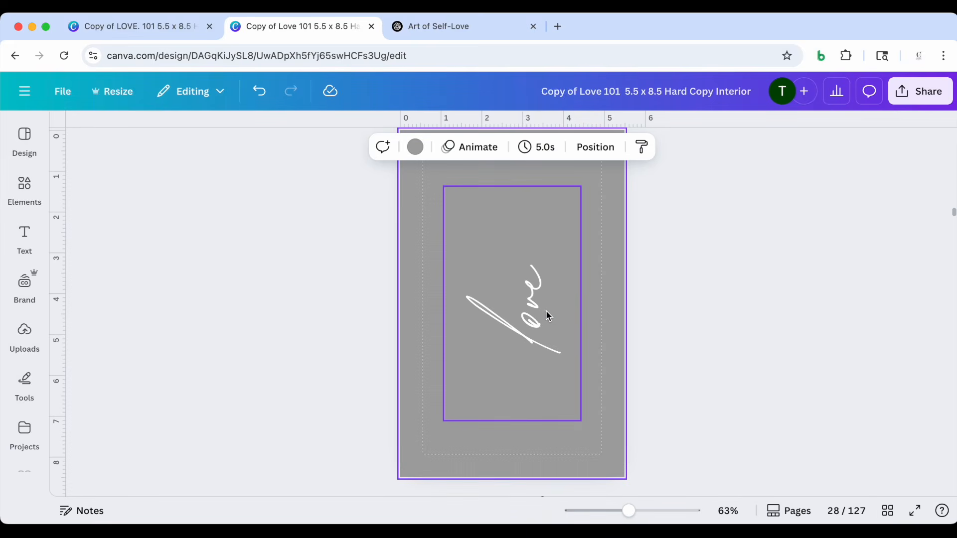
double_click(536, 334)
key("cmd+v")
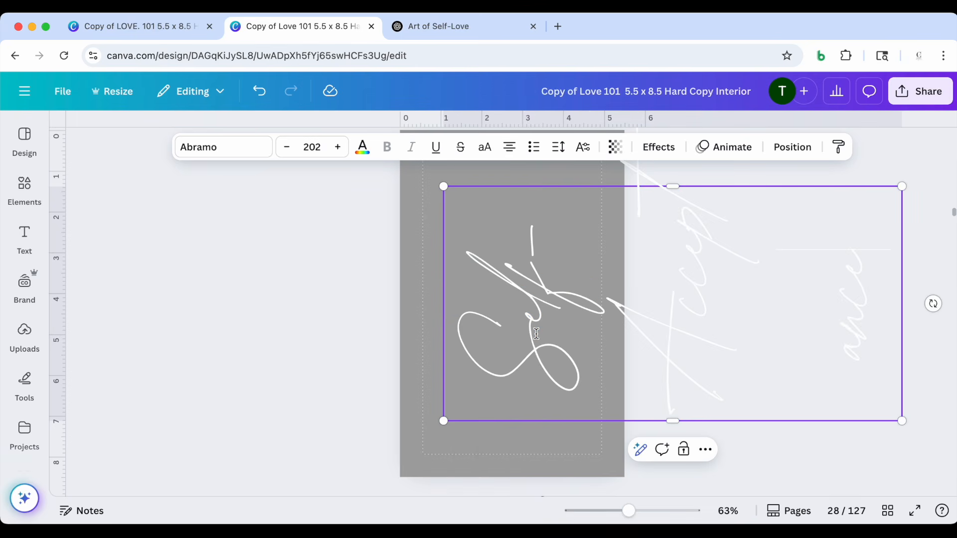
Shrink the Self-Acceptance title to font size 89.8 and lengthen its text box so it fits on one line over the page
left_click_drag(901, 187, 625, 329)
left_click_drag(535, 327, 559, 190)
left_click_drag(498, 421, 505, 450)
left_click(572, 329)
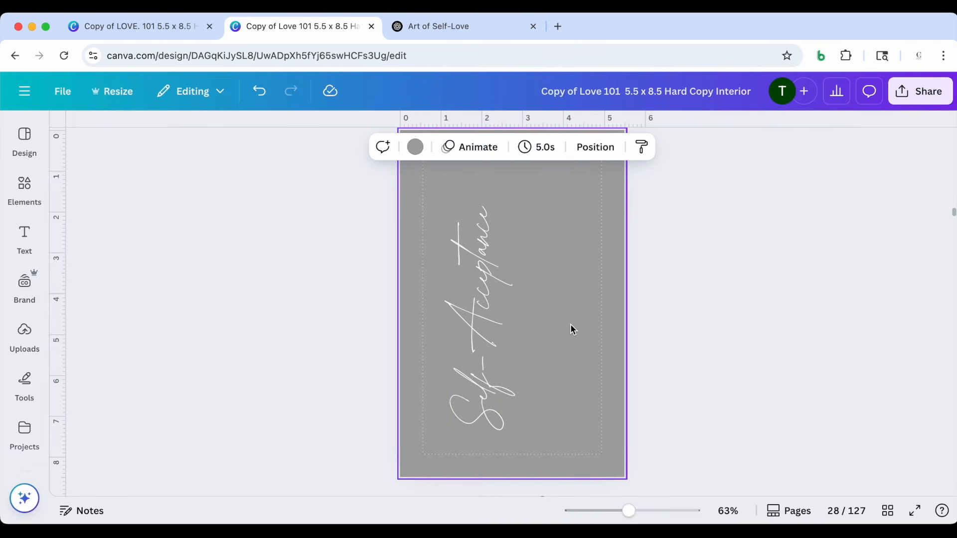
Center the Self-Acceptance title on the gray page 28 and deselect it
scroll(511, 318, "up", 3)
left_click_drag(460, 330, 500, 332)
scroll(500, 334, "down", 3)
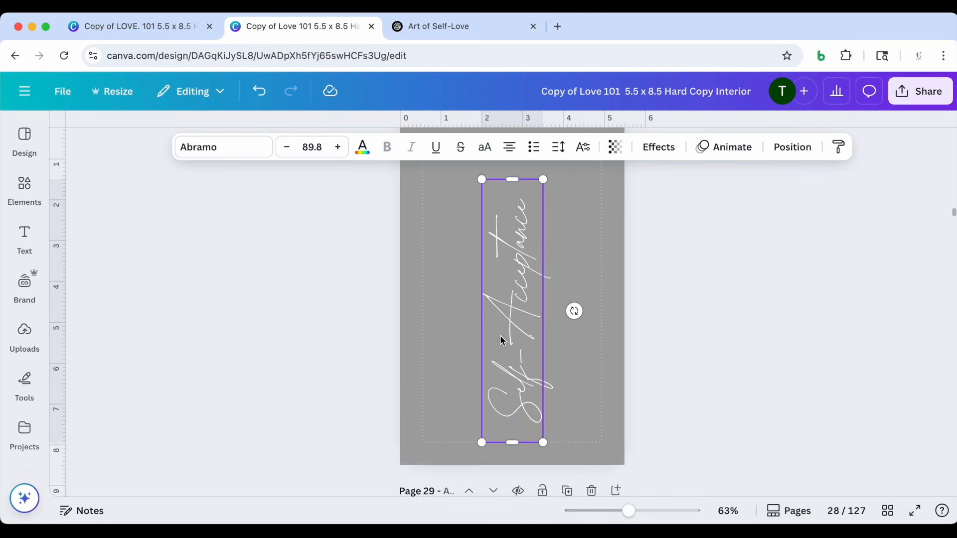
scroll(502, 337, "up", 2)
left_click_drag(502, 338, 502, 324)
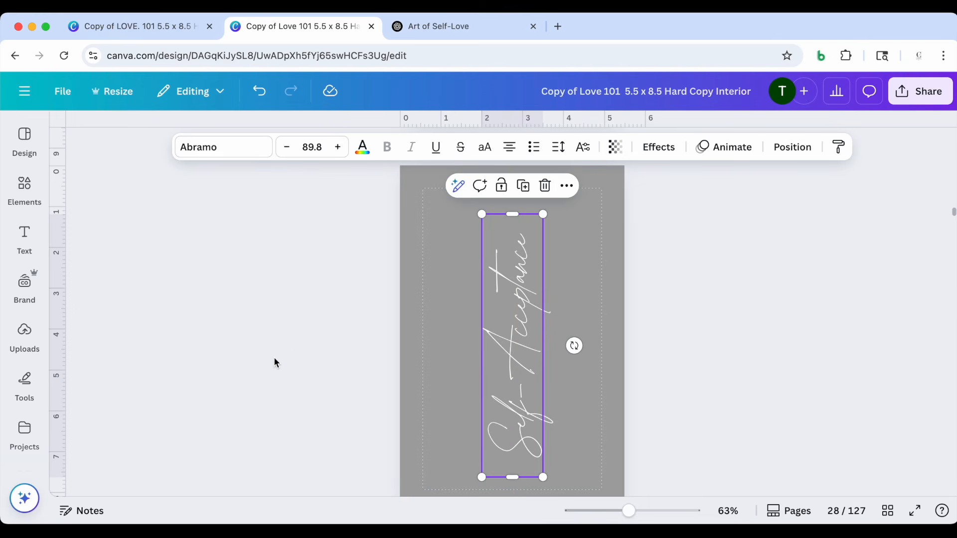
left_click(275, 360)
Examine the Contents page entries and page numbers against the Self-Awareness and Self-Acceptance section pages
scroll(394, 310, "up", 4)
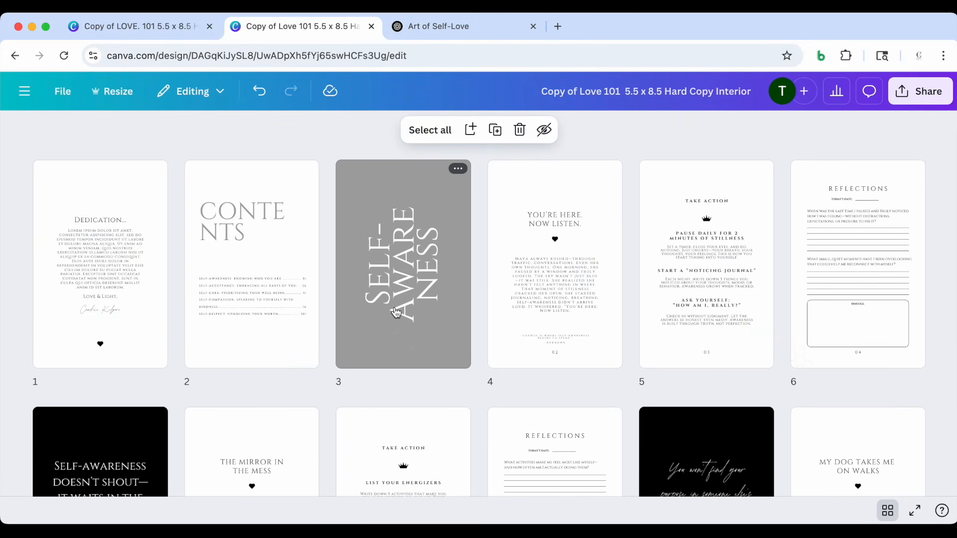
double_click(294, 249)
scroll(489, 341, "down", 1)
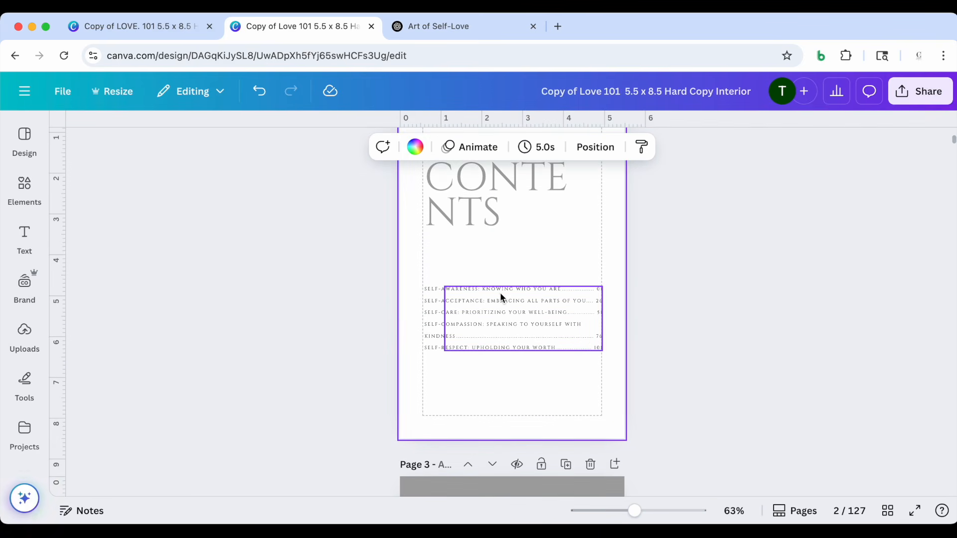
scroll(510, 321, "down", 5)
scroll(514, 324, "down", 8)
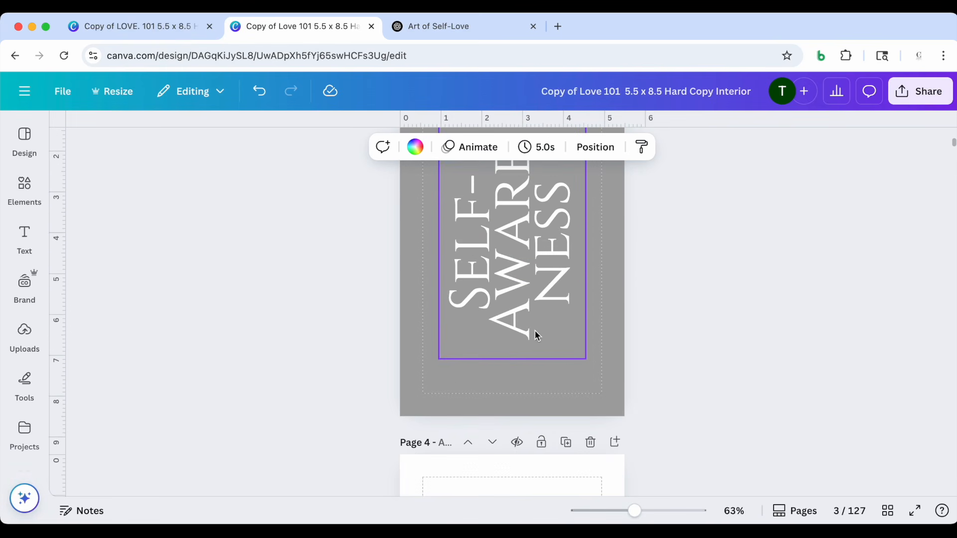
scroll(535, 331, "down", 2)
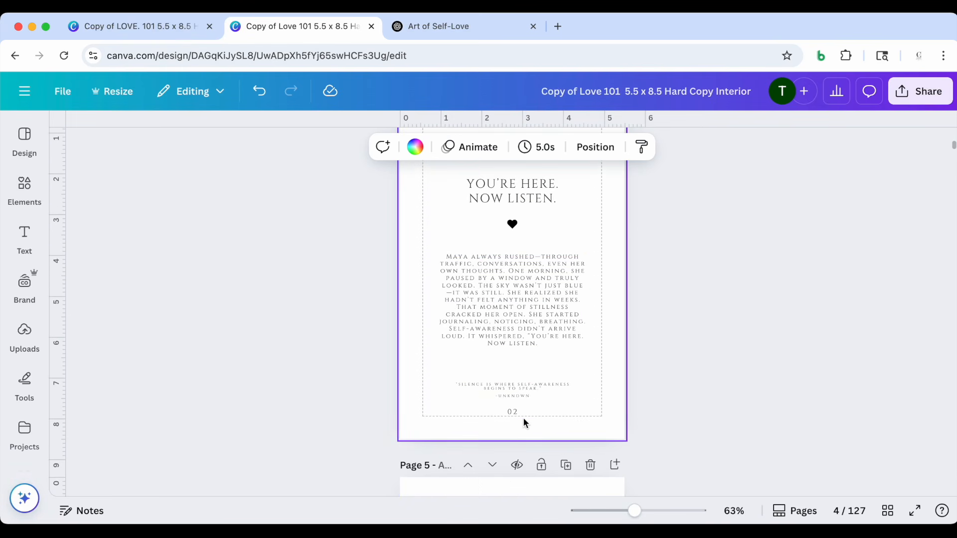
scroll(523, 419, "up", 6)
scroll(537, 328, "up", 10)
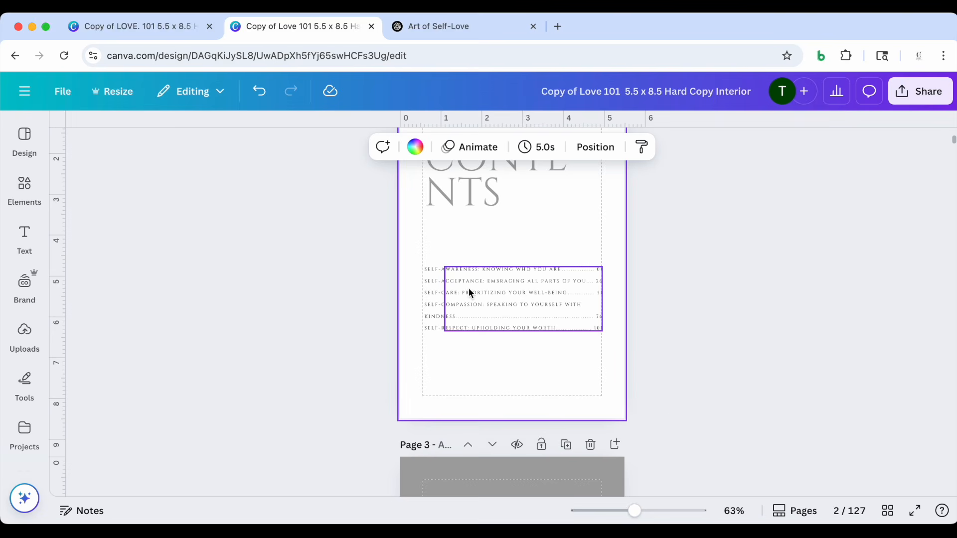
left_click(888, 510)
scroll(711, 378, "down", 15)
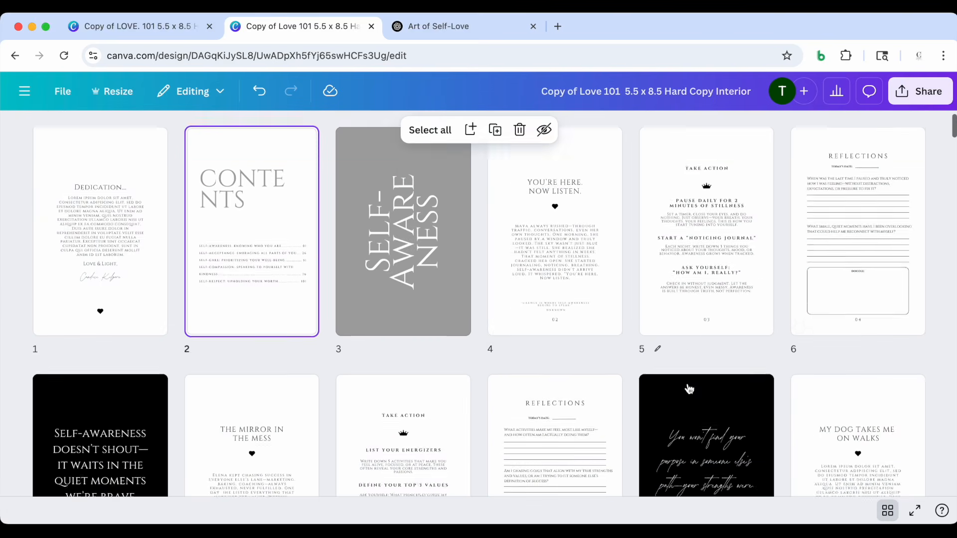
scroll(690, 389, "down", 4)
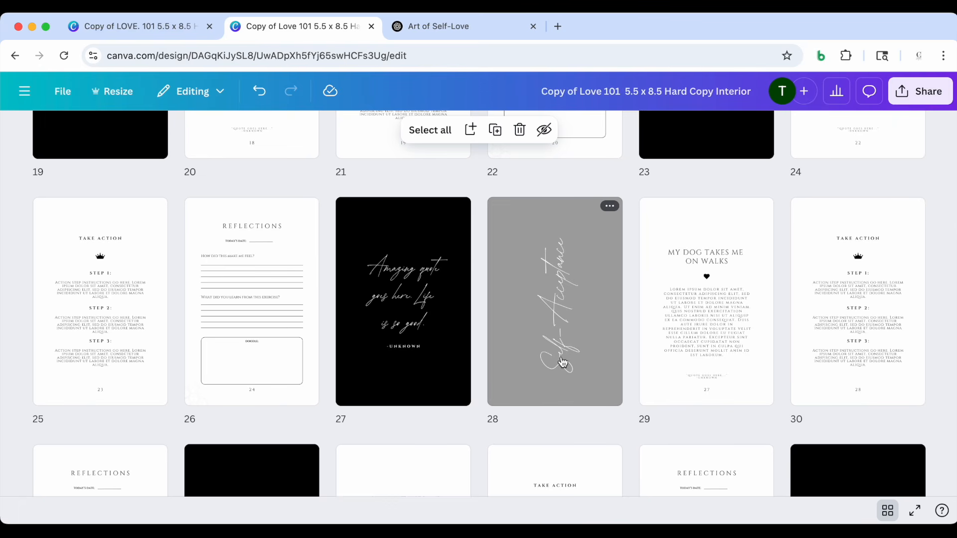
scroll(563, 362, "up", 18)
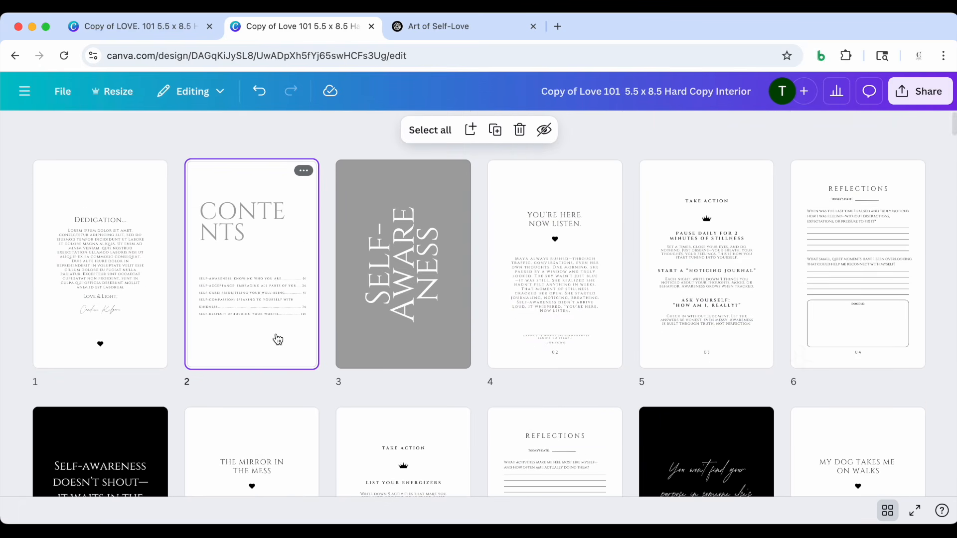
double_click(278, 340)
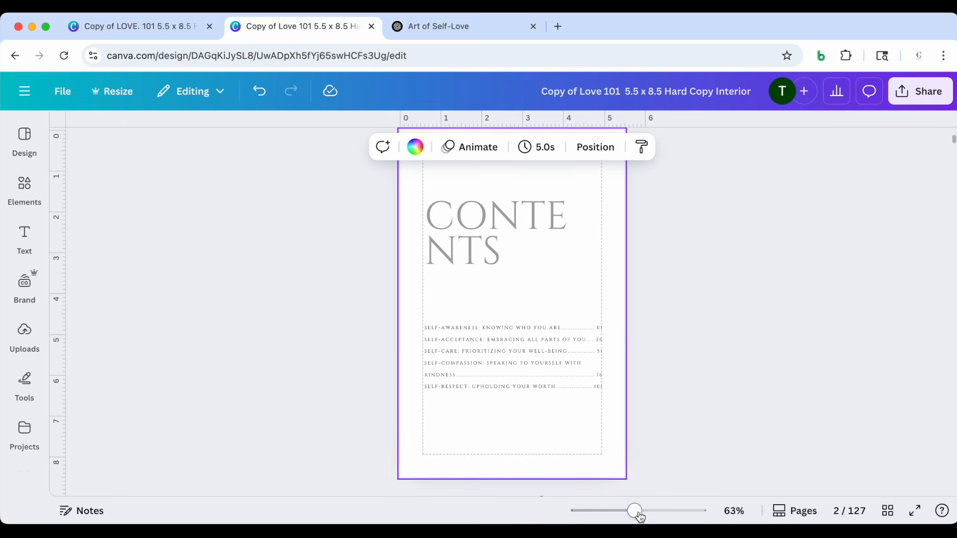
left_click_drag(639, 517, 658, 516)
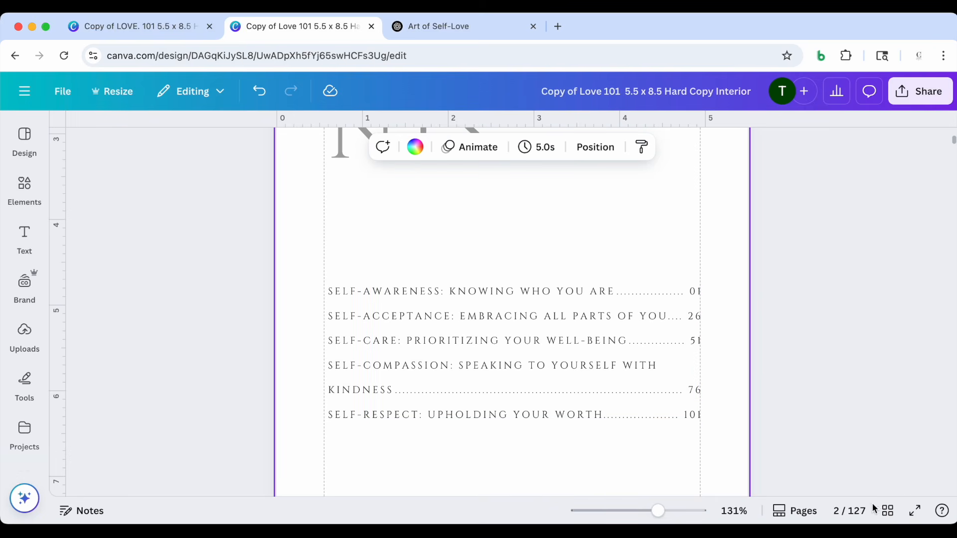
Compare the page 53 section start with the Contents page numbers and look over the interior through its final pages
left_click(888, 511)
scroll(657, 372, "down", 20)
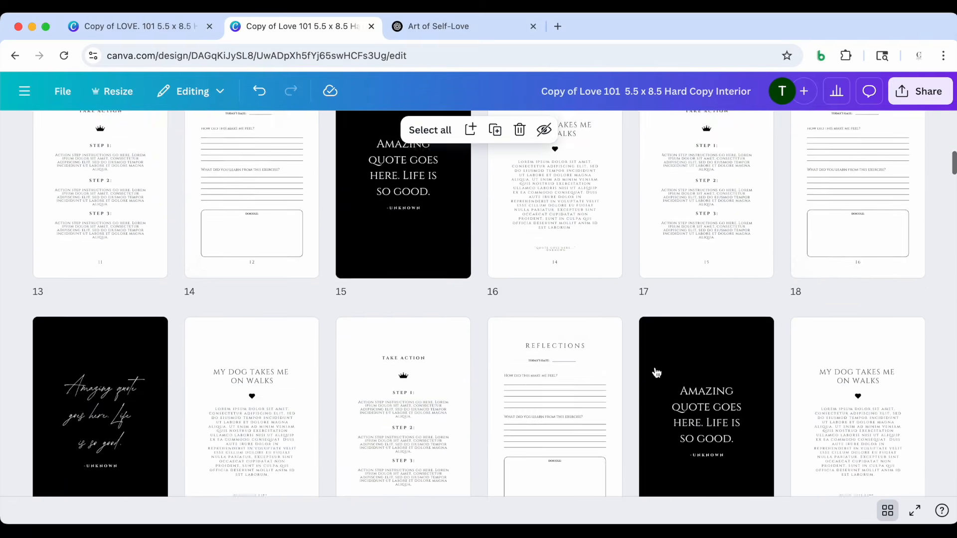
scroll(656, 373, "down", 12)
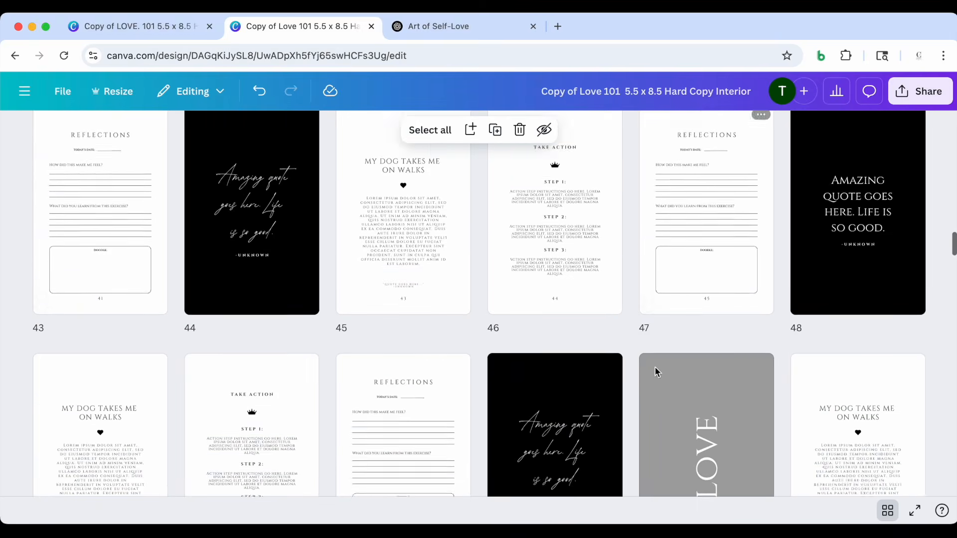
scroll(654, 371, "up", 1)
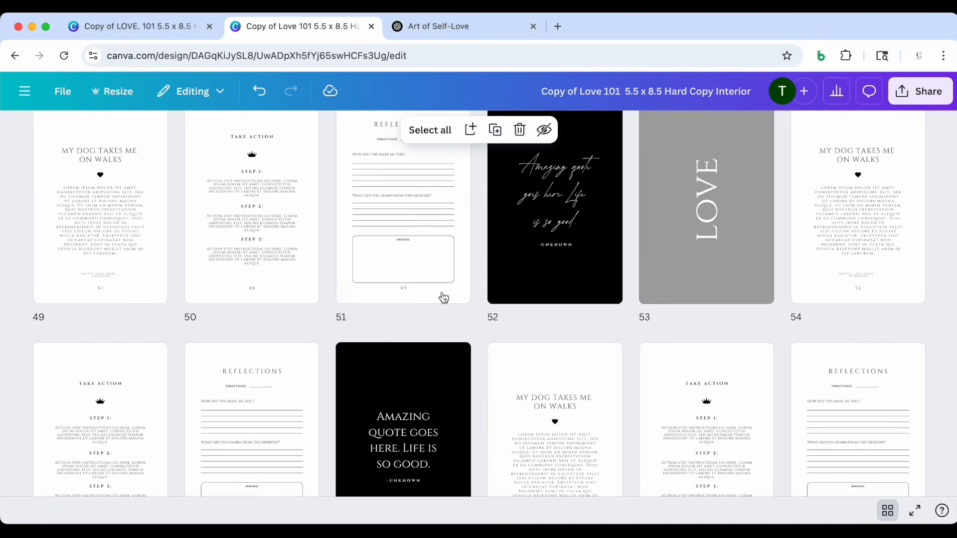
scroll(666, 308, "up", 20)
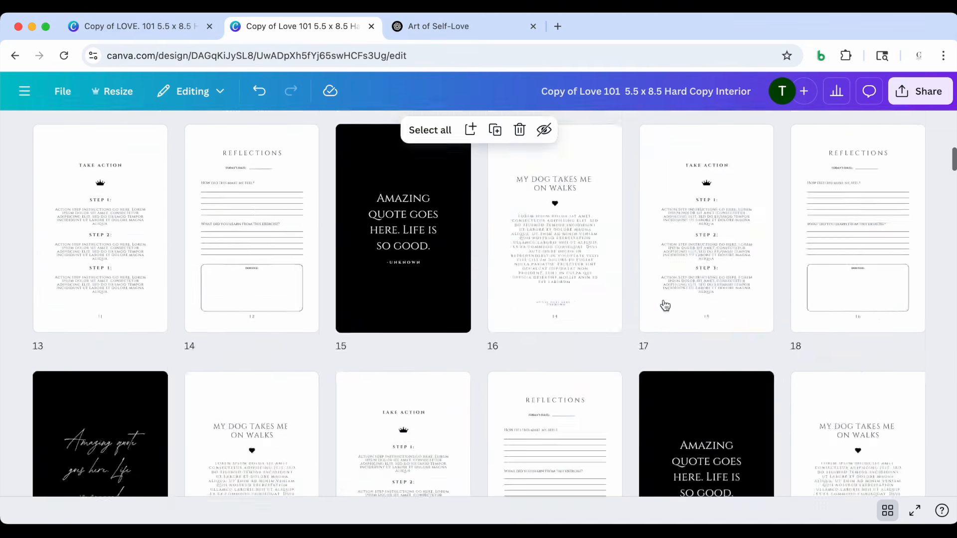
double_click(235, 342)
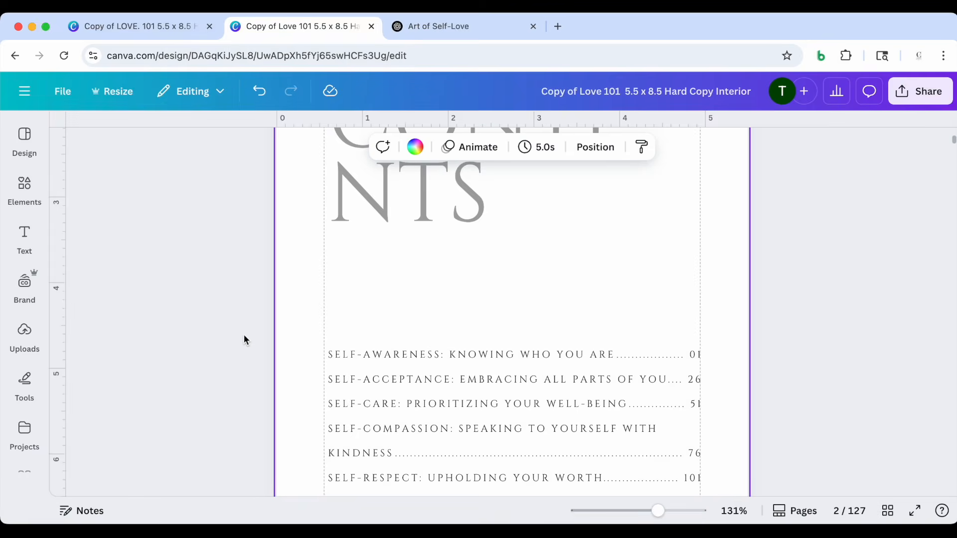
scroll(551, 378, "down", 5)
scroll(553, 377, "up", 3)
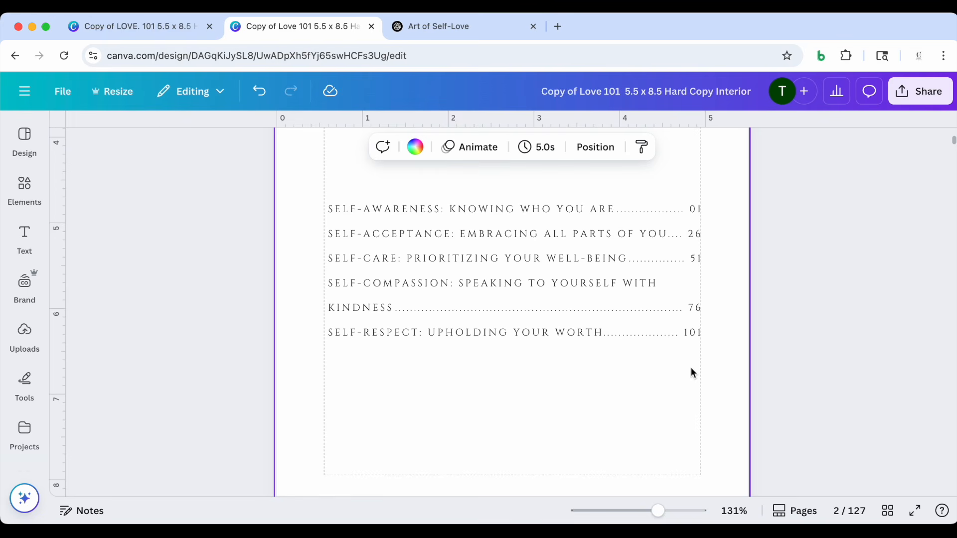
scroll(698, 379, "down", 5)
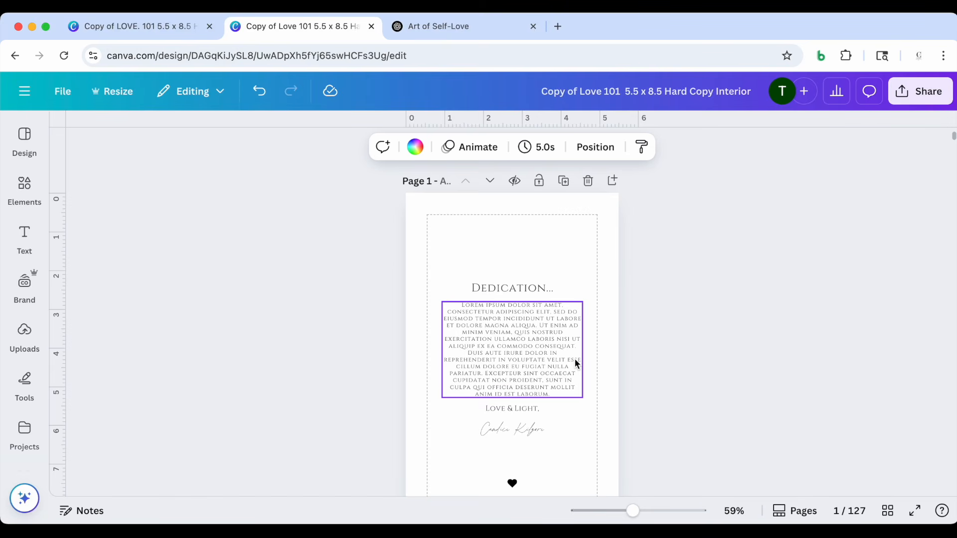
left_click(888, 510)
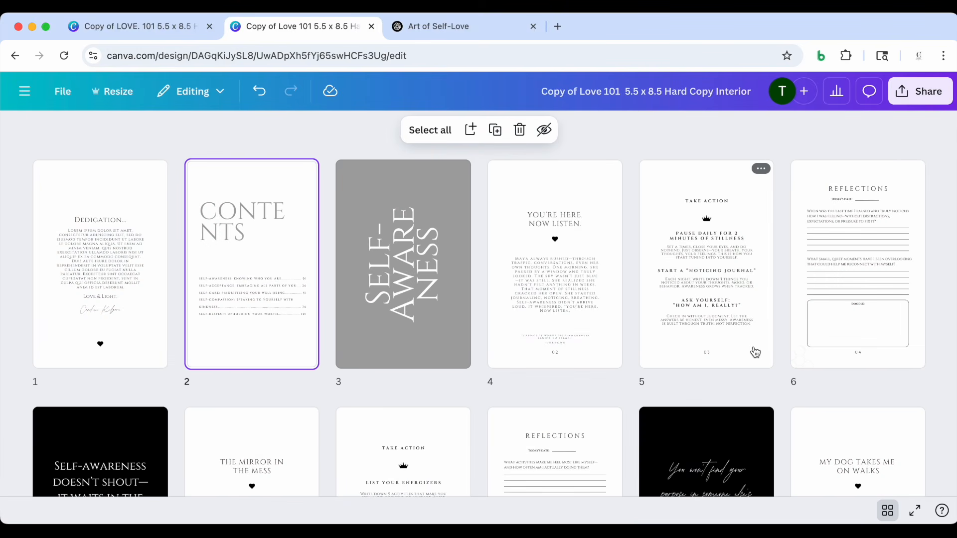
scroll(755, 352, "down", 20)
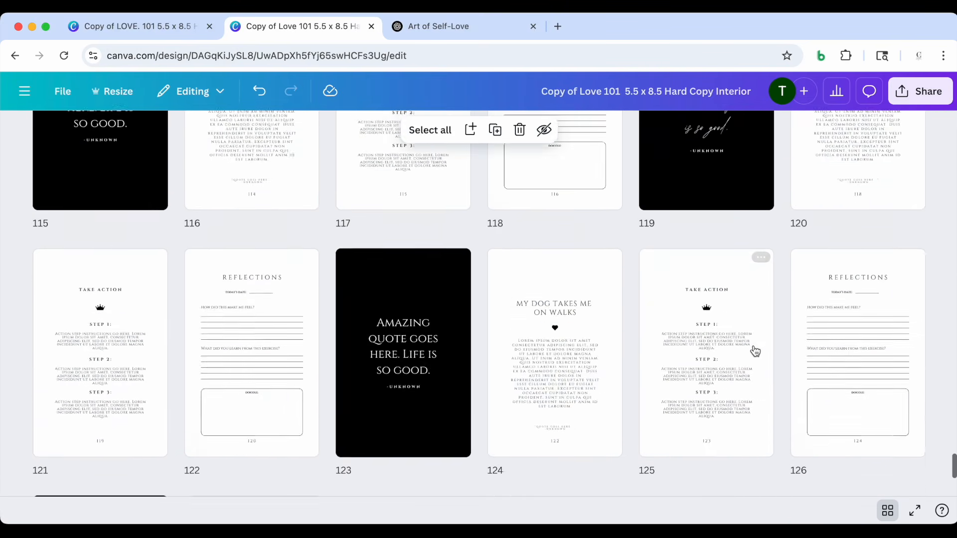
scroll(754, 350, "up", 20)
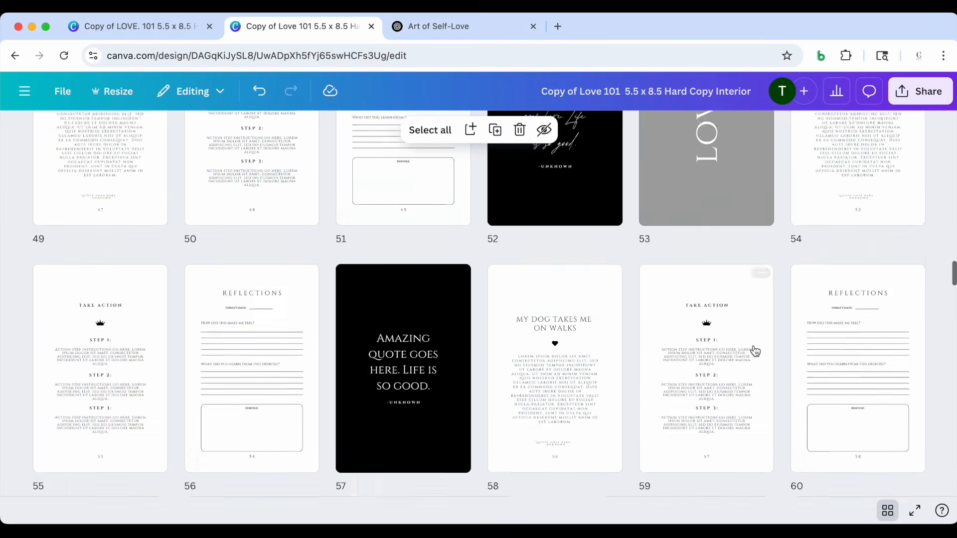
scroll(756, 352, "up", 8)
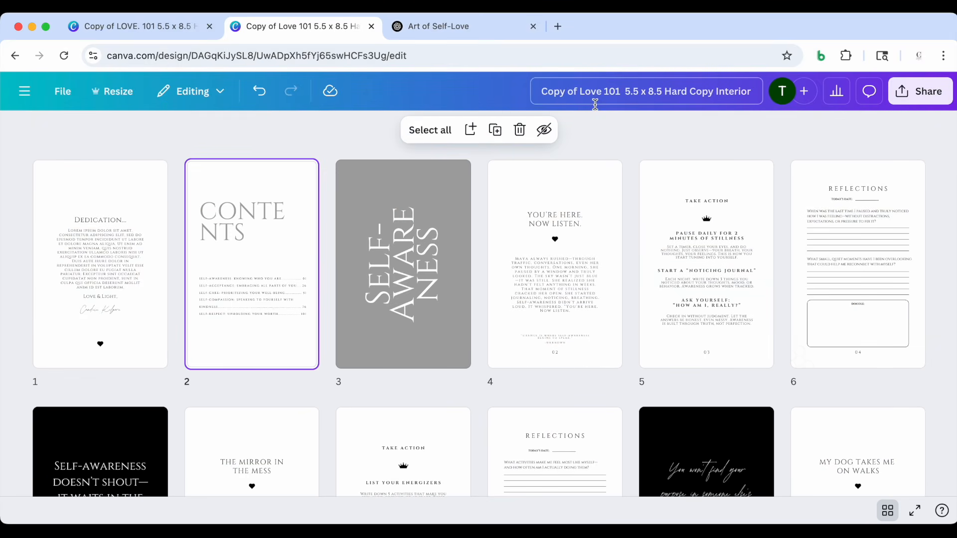
Rename the interior design to "Be Aware 5.5 x 8.5 Hard Copy Interior"
left_click(639, 92)
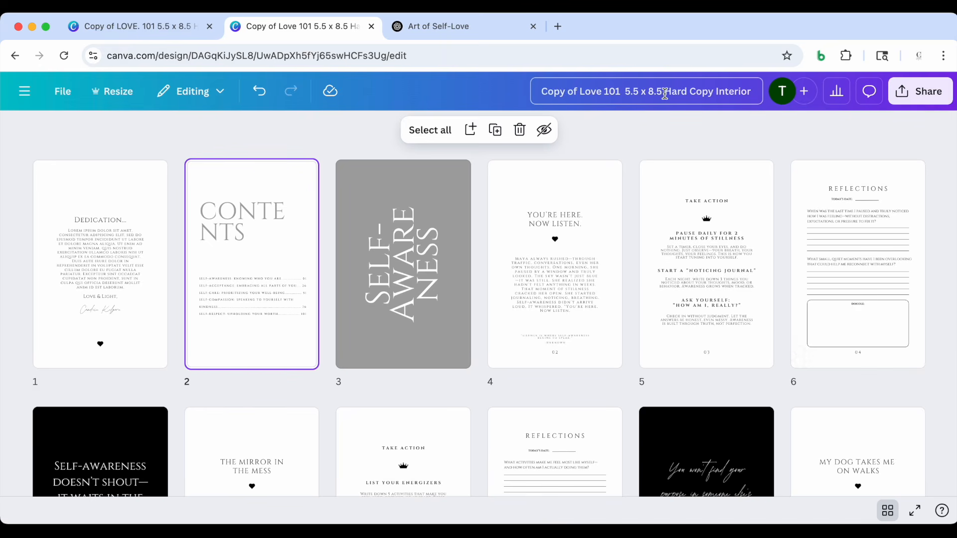
left_click_drag(662, 93, 522, 99)
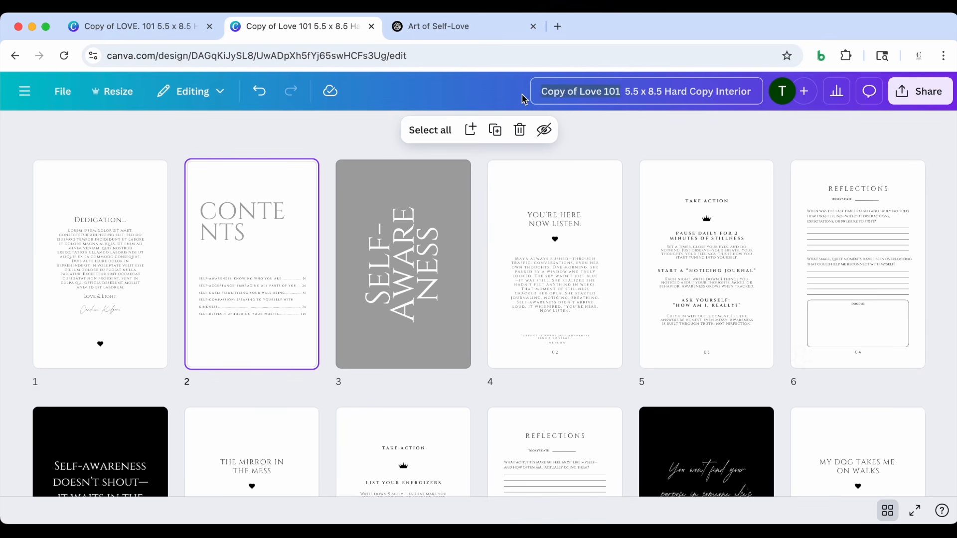
type("Be Awarw")
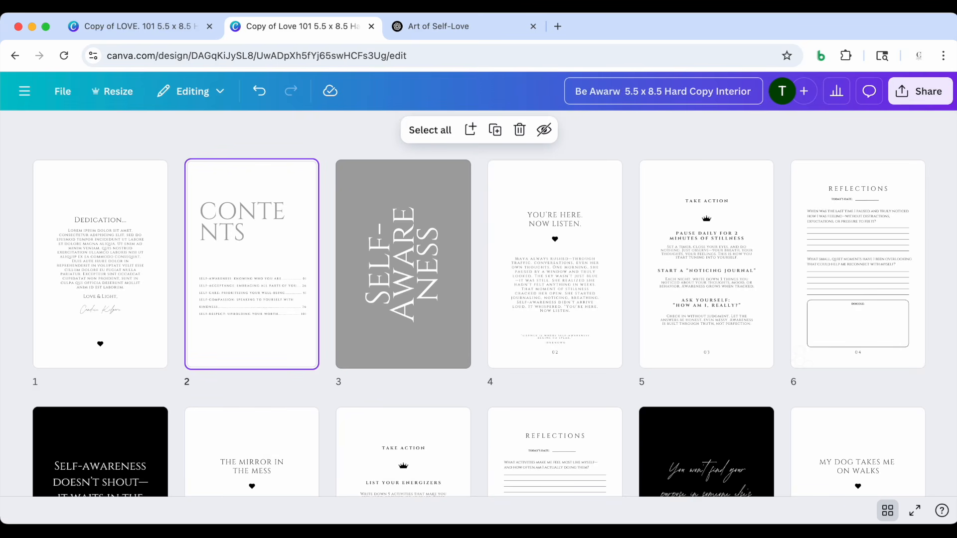
key("BackSpace")
type("e")
left_click(487, 90)
Switch to the Art of Self-Love chat in ChatGPT and ask for a good subtitle for a Self-Care devotional entitled Be Aware
left_click(443, 26)
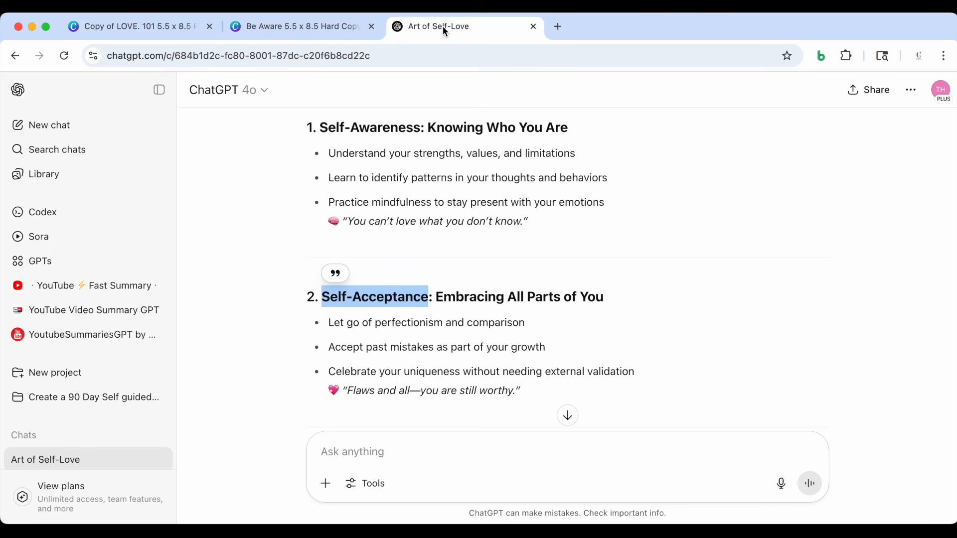
scroll(513, 244, "up", 4)
scroll(513, 244, "down", 14)
left_click(388, 442)
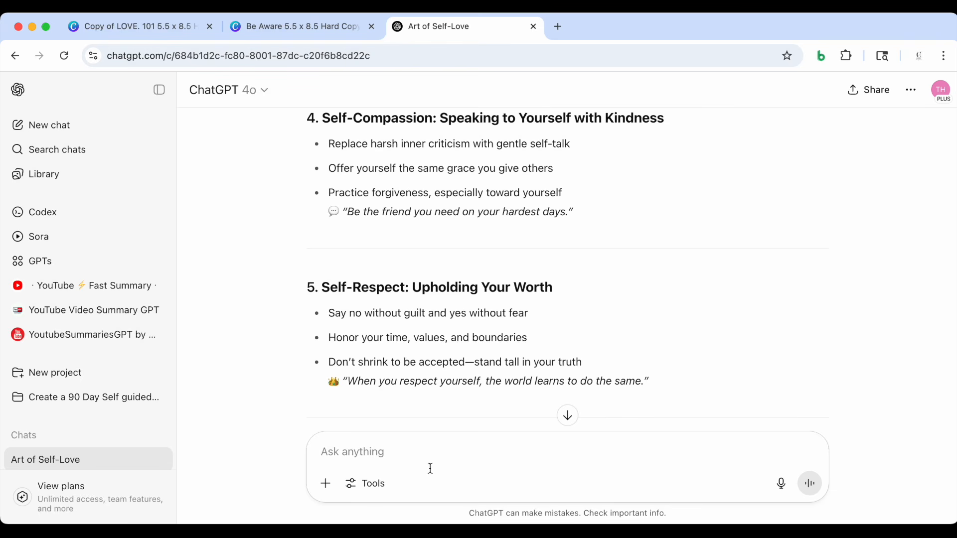
type("I have")
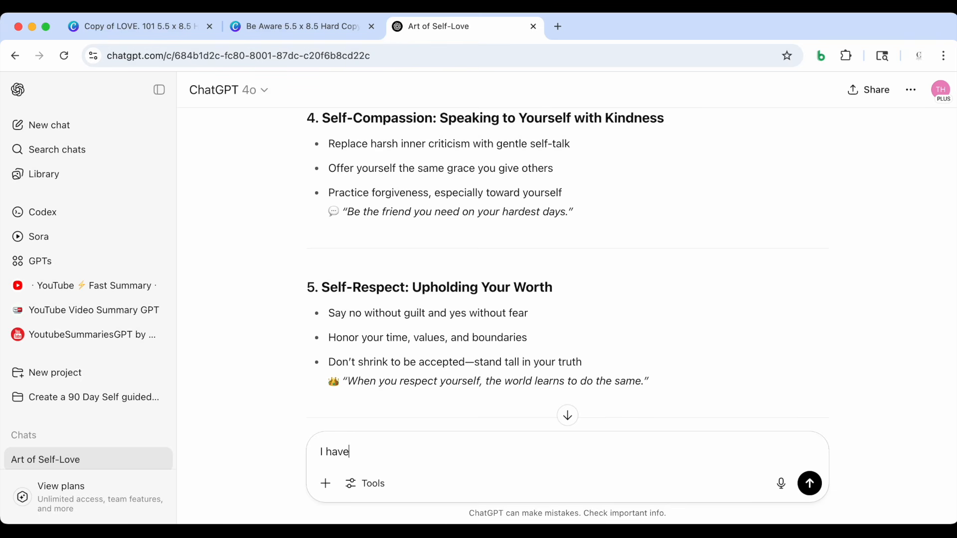
type(" a devotional about Self")
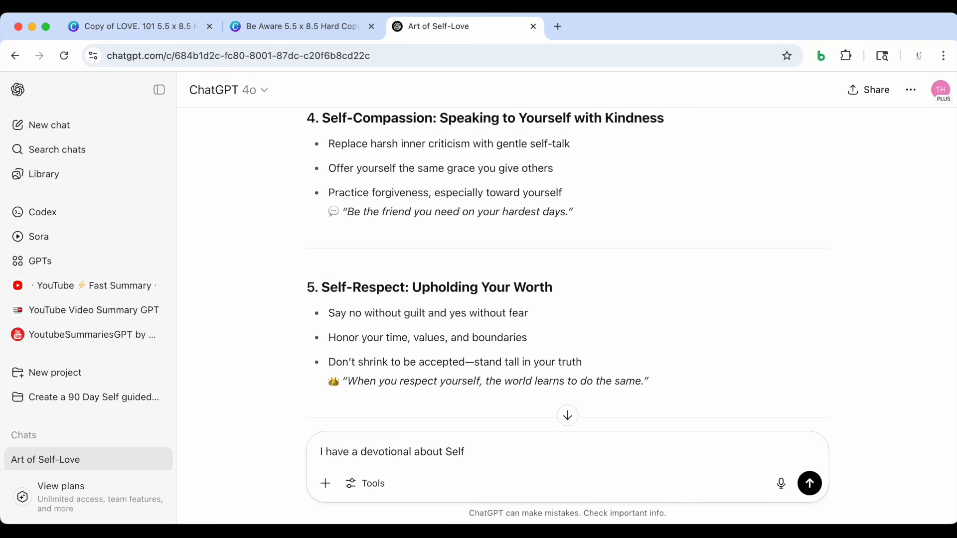
type("-Care entitled Be Awa")
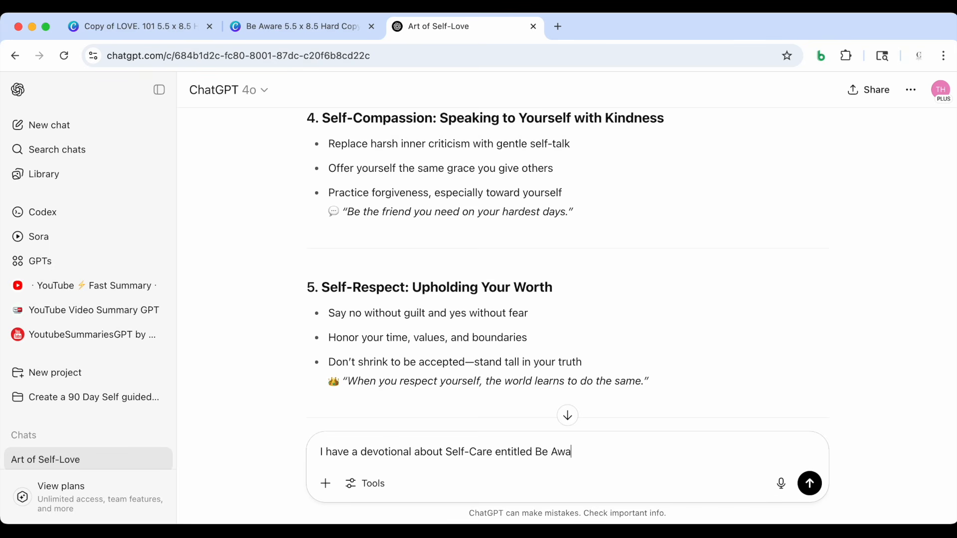
type("re, please give me a good subtitil")
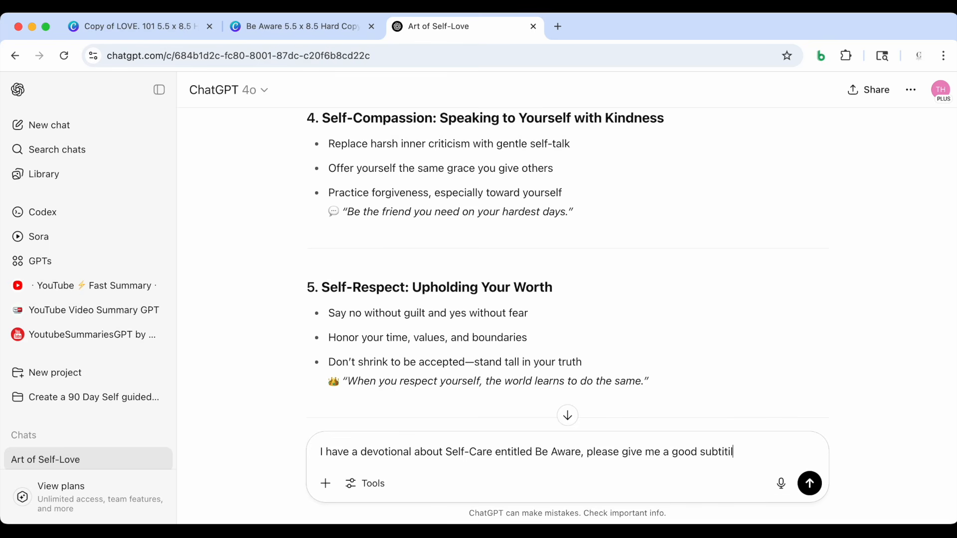
type("e to go with thi")
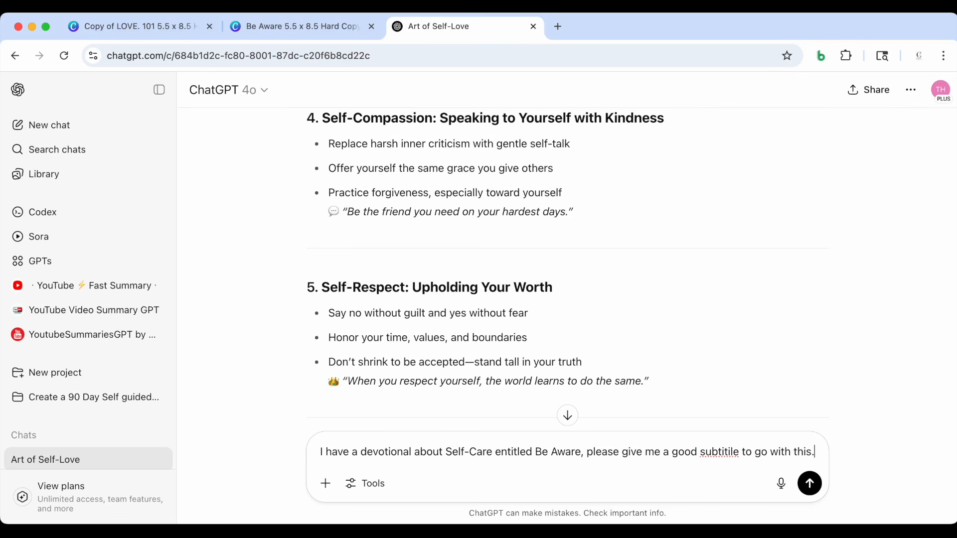
type("s.")
key("Return")
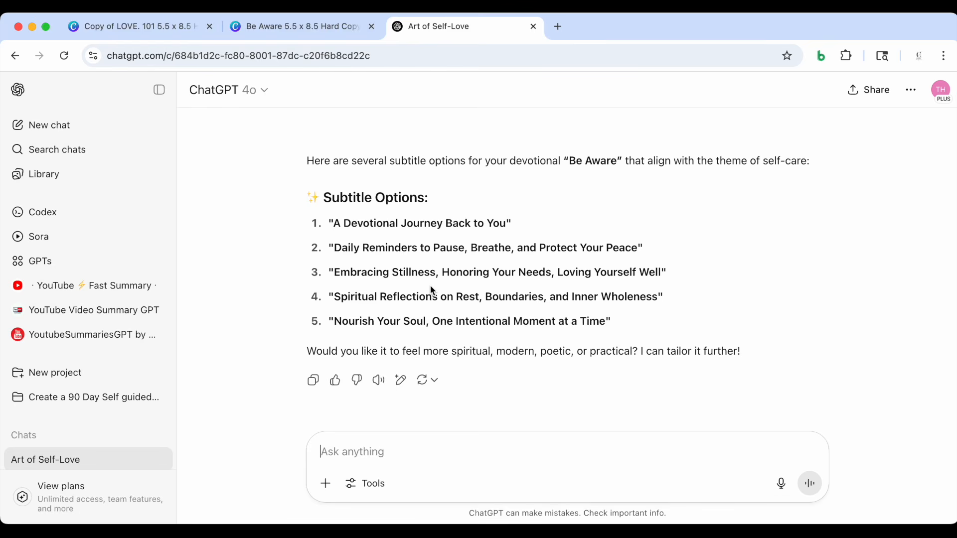
Return to the Be Aware interior in Canva and look over its pages and section dividers back up to the start
left_click(271, 27)
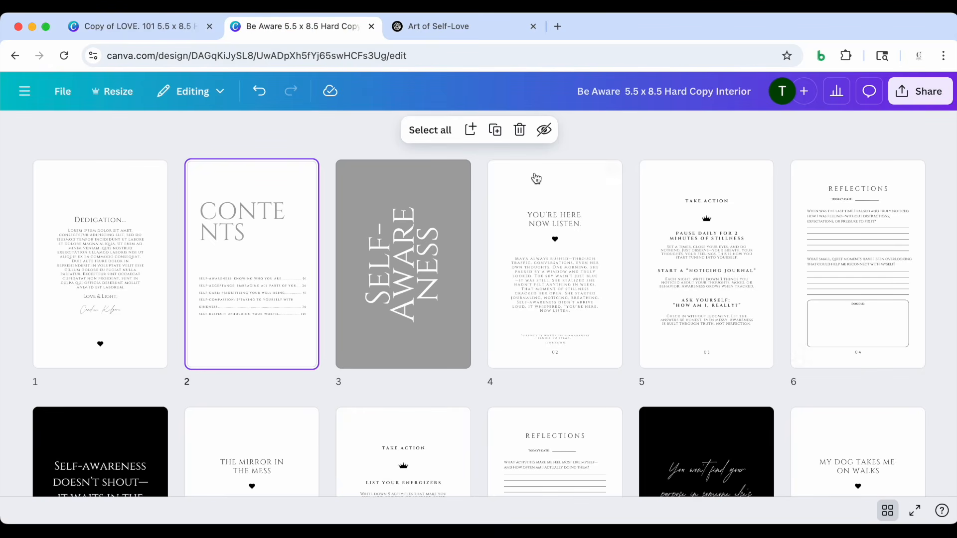
scroll(660, 380, "down", 20)
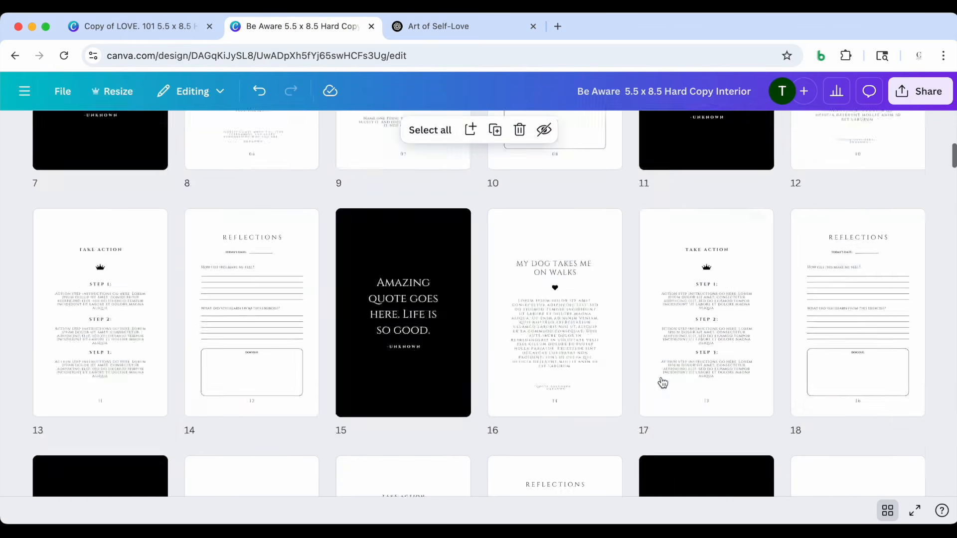
scroll(661, 381, "down", 20)
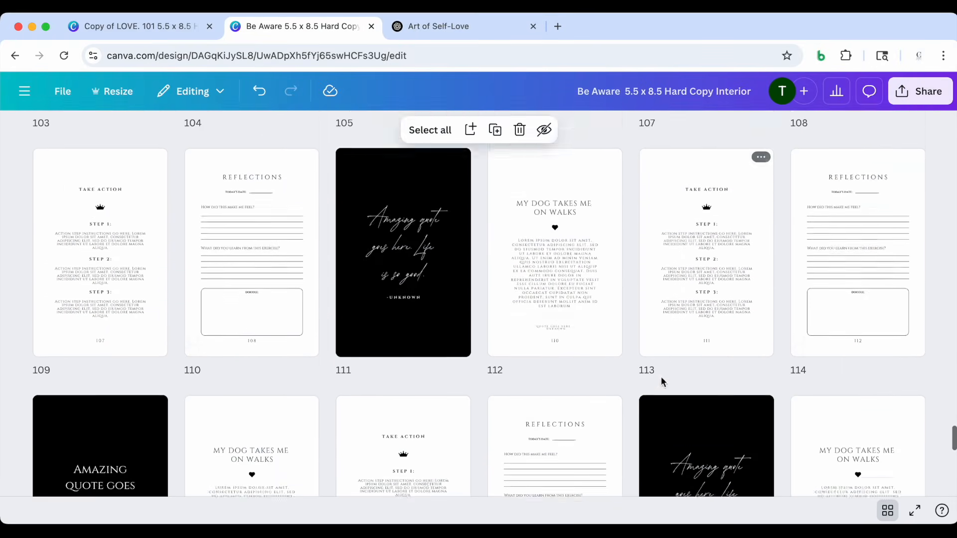
scroll(661, 381, "up", 3)
scroll(662, 382, "up", 20)
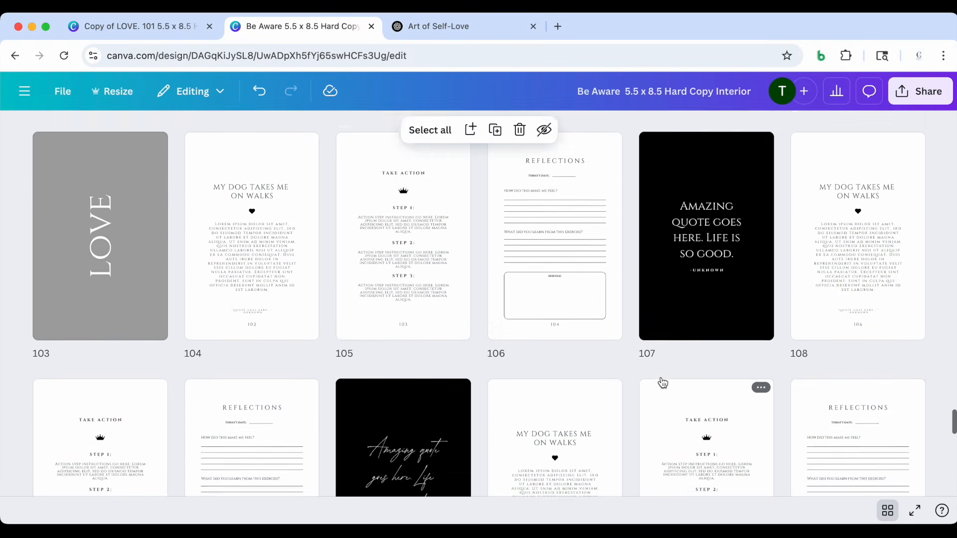
scroll(662, 382, "up", 12)
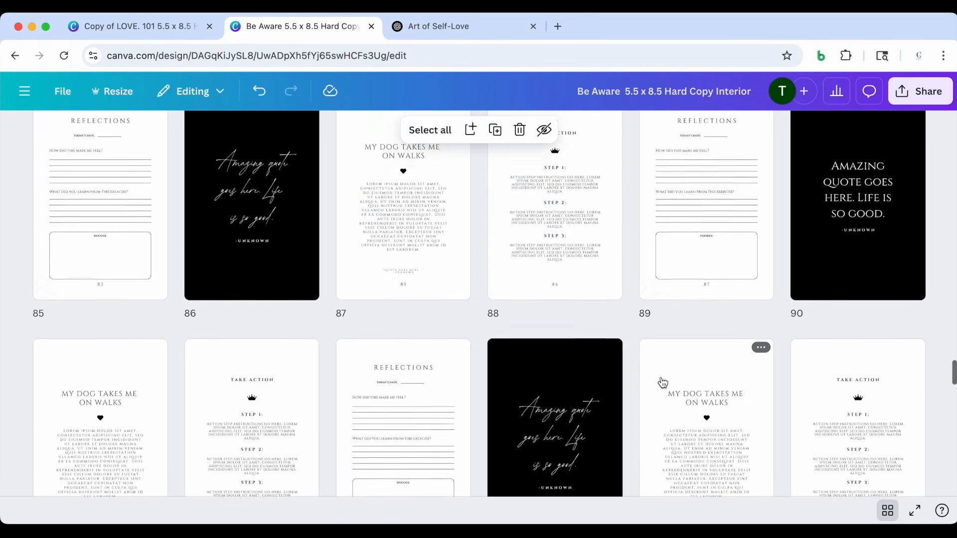
scroll(663, 382, "up", 18)
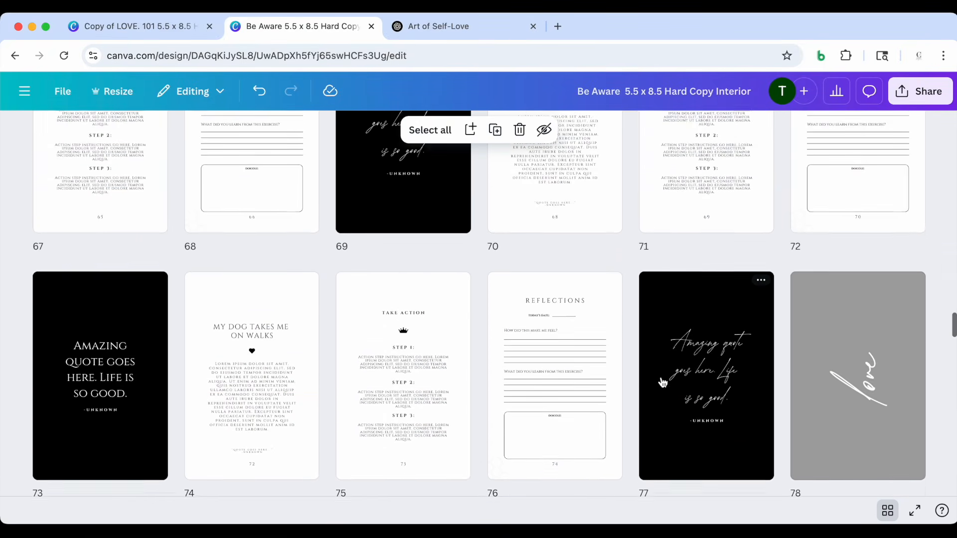
scroll(663, 383, "up", 1)
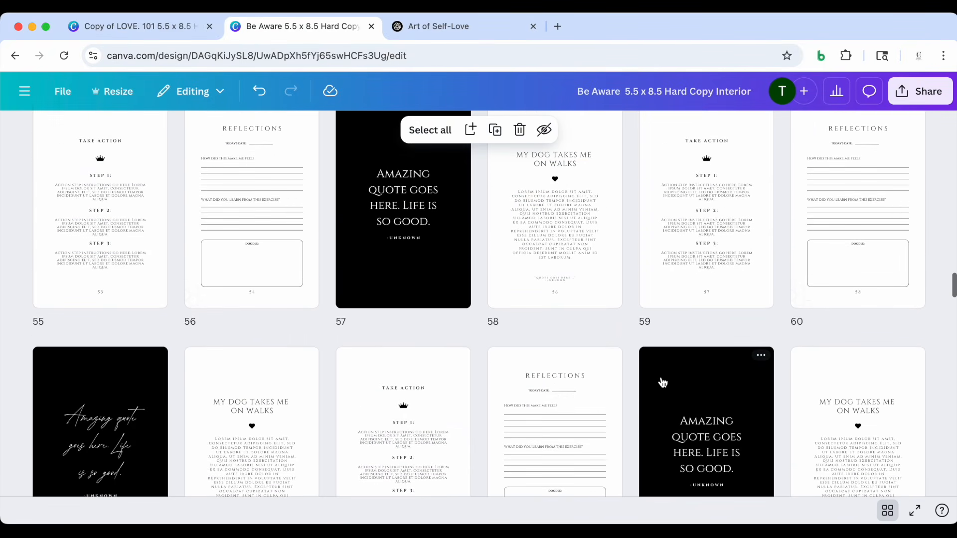
scroll(663, 382, "up", 12)
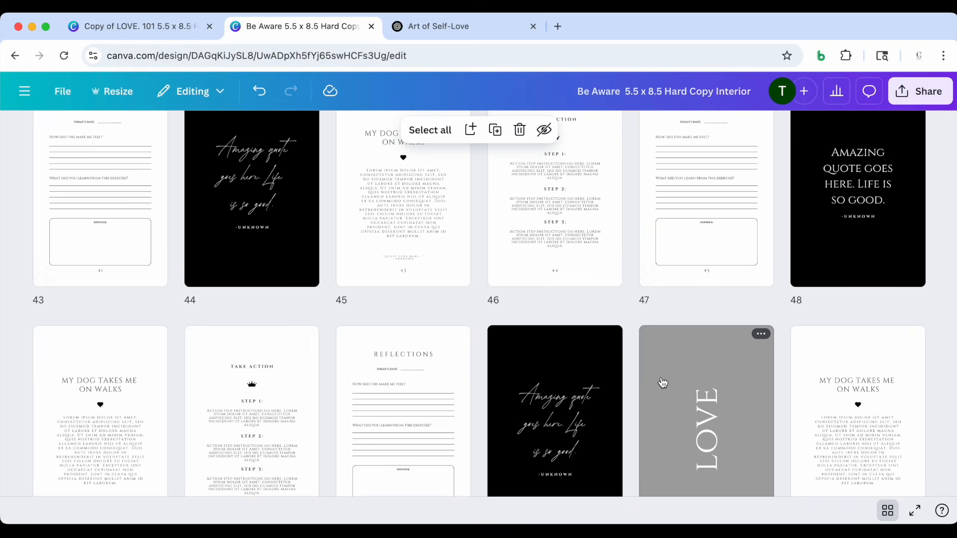
scroll(663, 383, "up", 20)
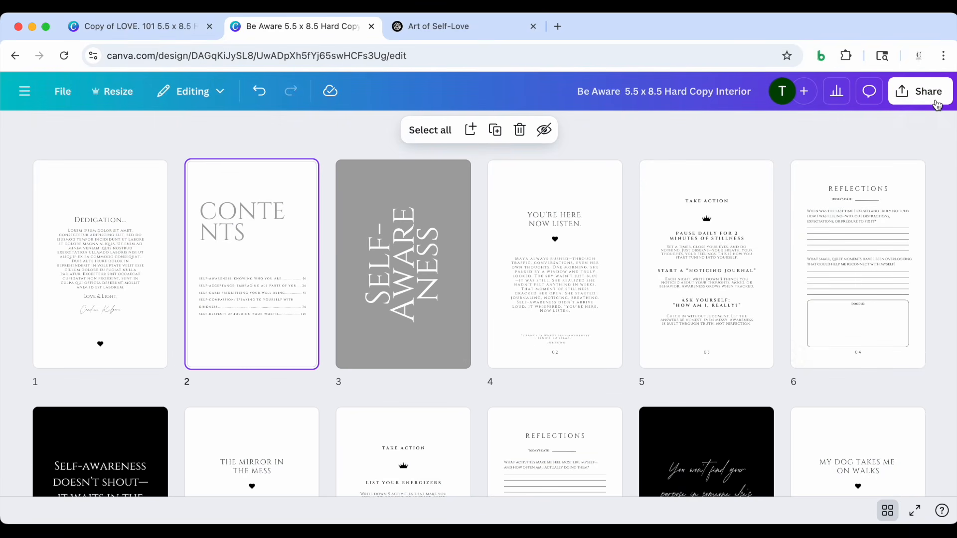
Open the interior's download settings and set the file type to PDF Print
left_click(920, 99)
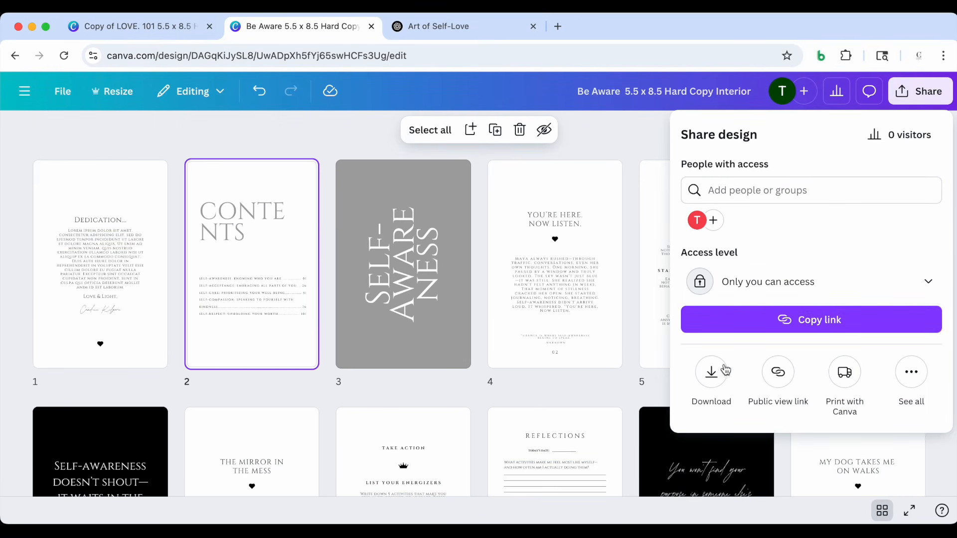
left_click(711, 375)
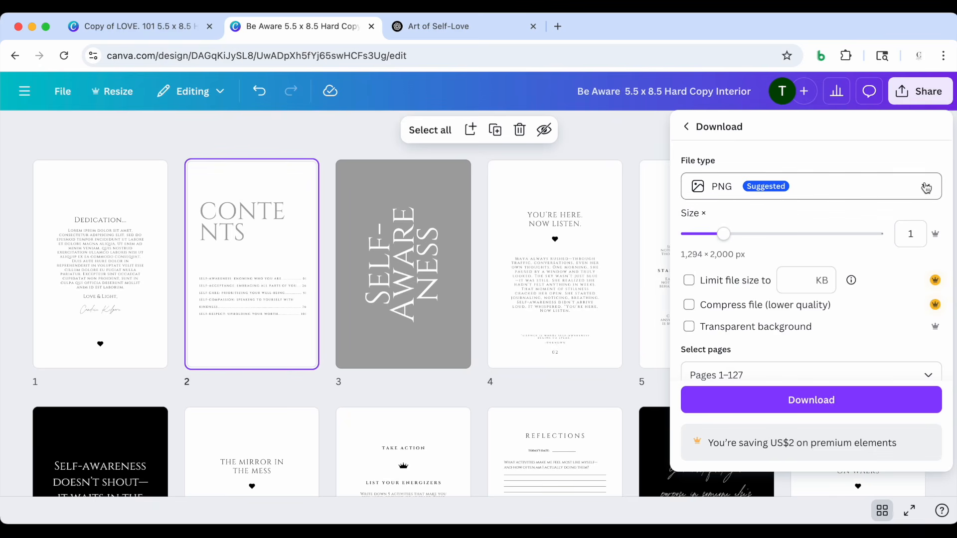
left_click(927, 187)
scroll(856, 254, "down", 1)
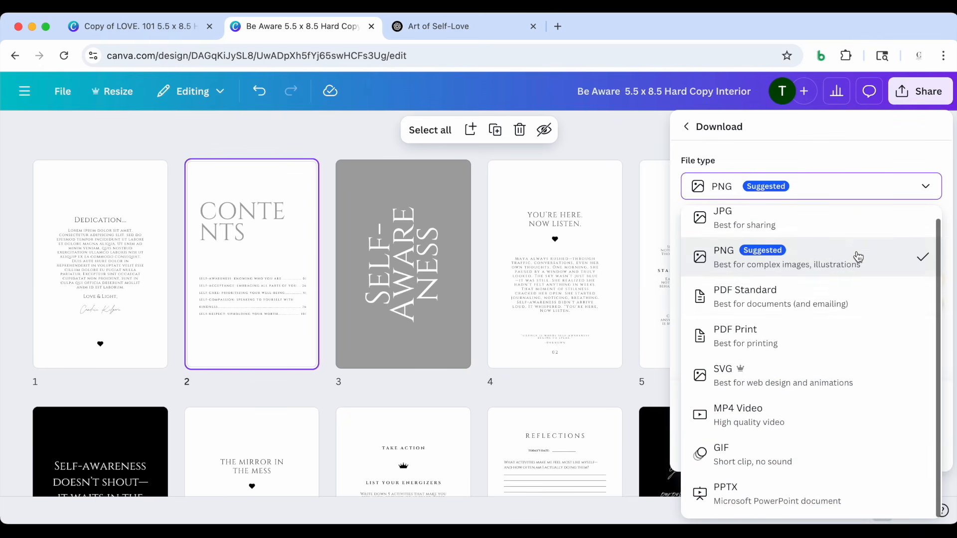
left_click(782, 353)
scroll(831, 263, "down", 1)
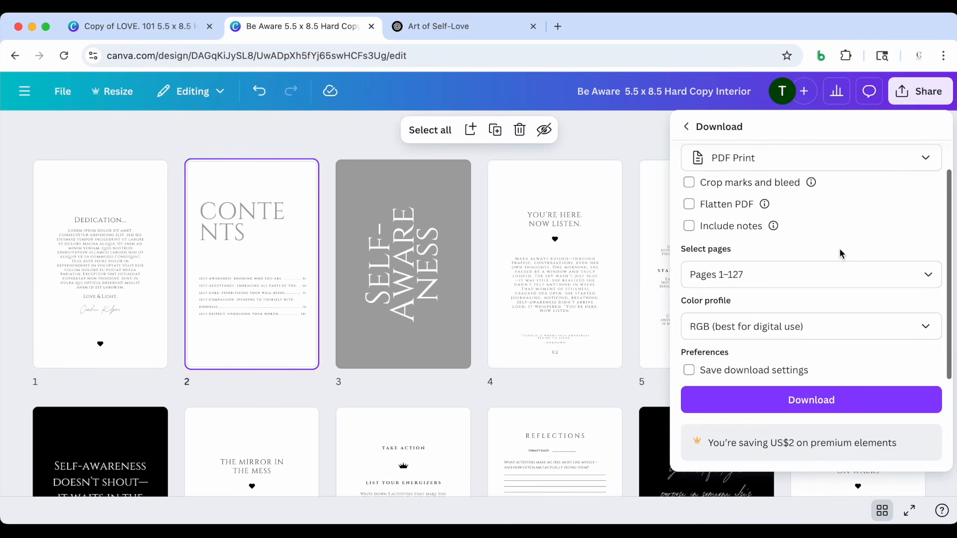
Set the color profile to CMYK (best for professional printing) and download pages 1–127
left_click(836, 330)
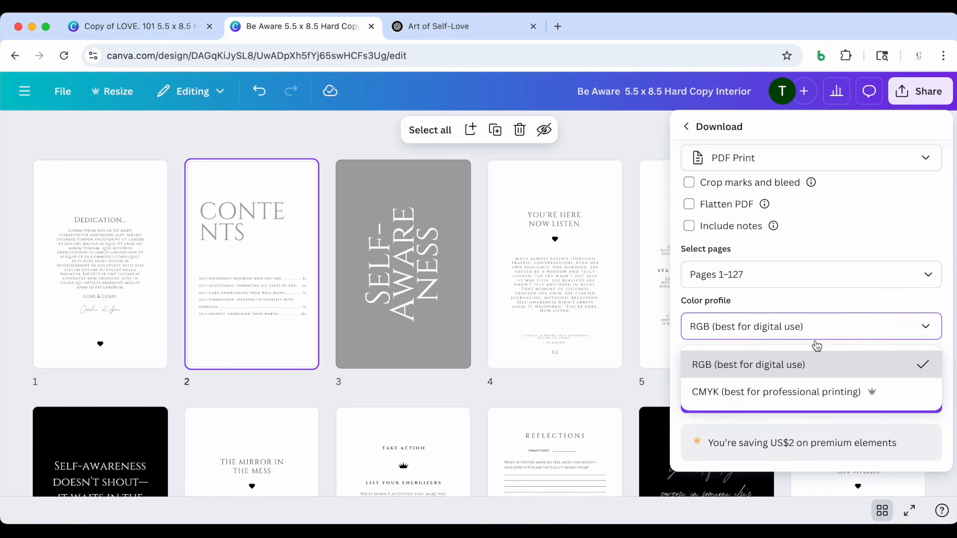
left_click(797, 397)
scroll(846, 318, "up", 1)
scroll(845, 317, "down", 2)
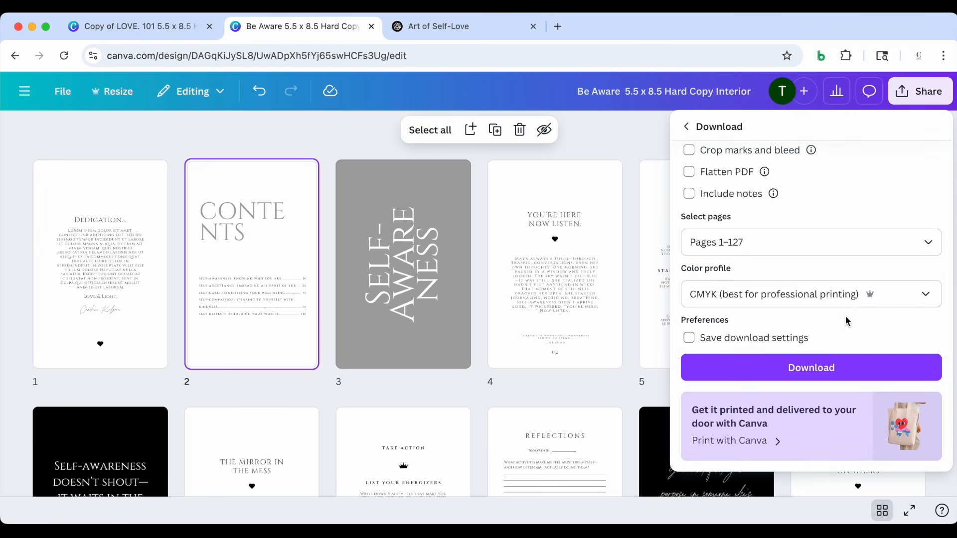
left_click(814, 368)
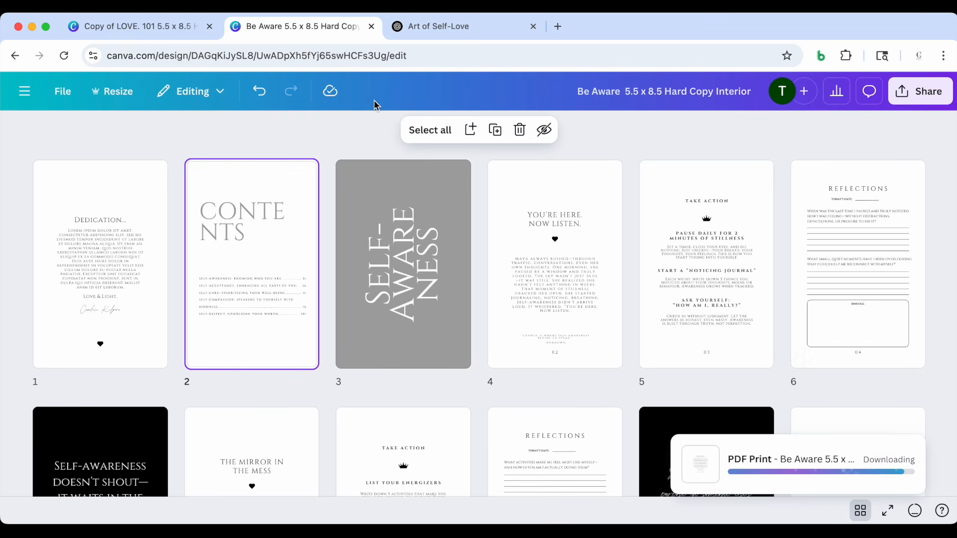
Switch to the LOVE. 101 5.5 x 8.5 Hard Copy cover design and replace the front title word LOVE with BE
left_click(171, 26)
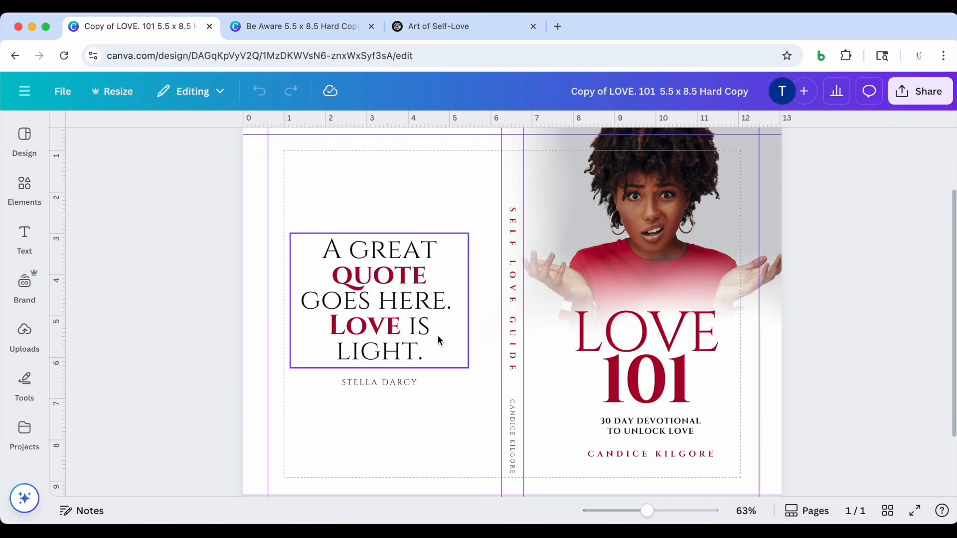
scroll(438, 341, "up", 2)
scroll(438, 340, "down", 4)
scroll(437, 340, "up", 1)
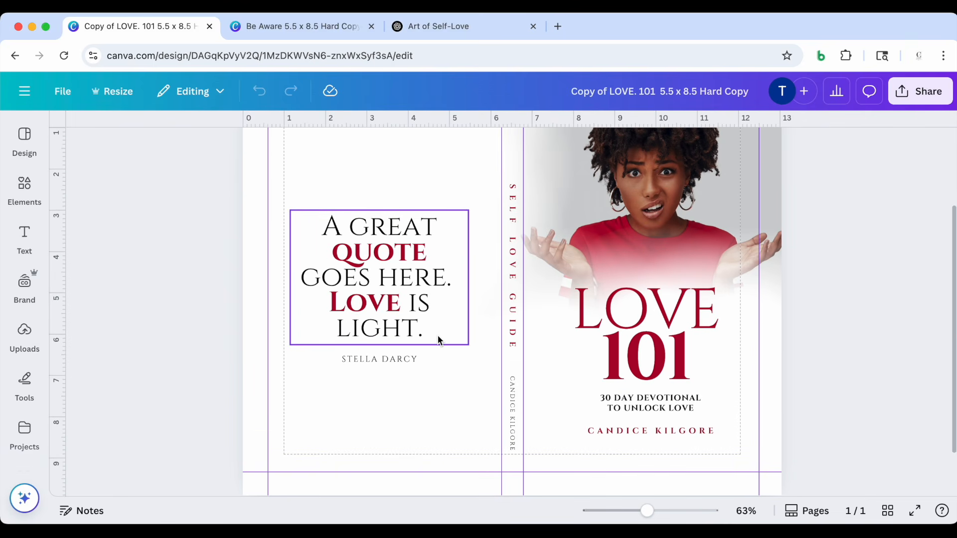
left_click(622, 314)
left_click(621, 314)
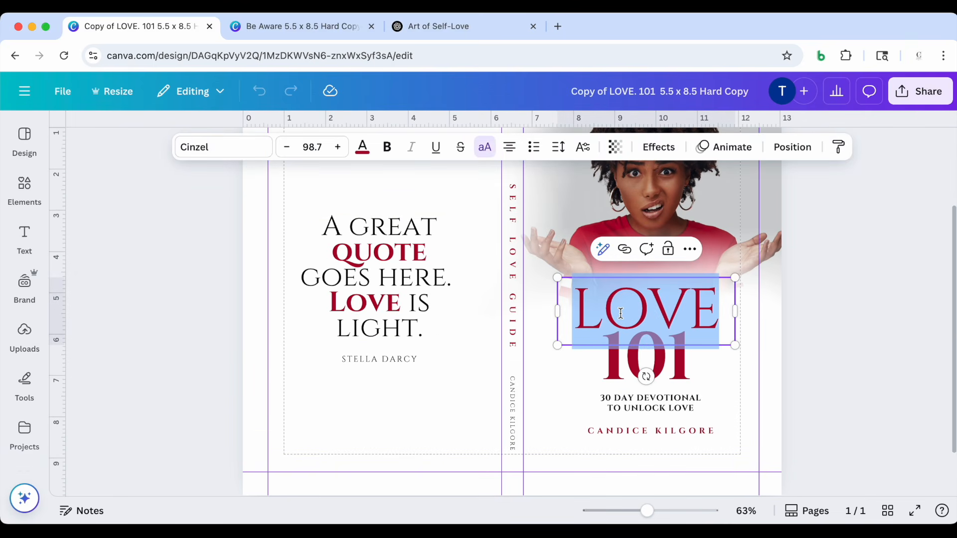
scroll(620, 313, "up", 1)
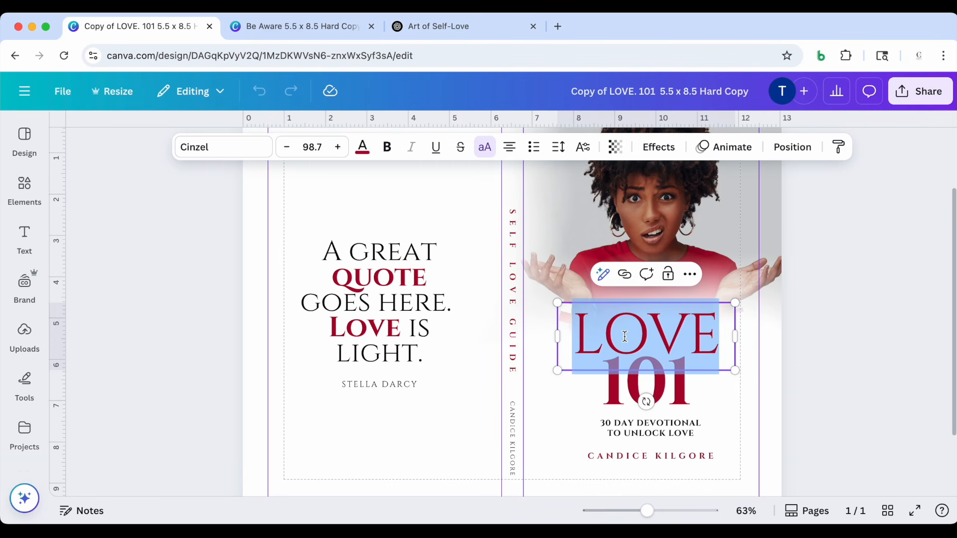
type("BE")
Replace 101 on the front cover with AWARE and widen its text box so the word fits on one line
left_click(611, 389)
left_click(608, 384)
type("AWARE")
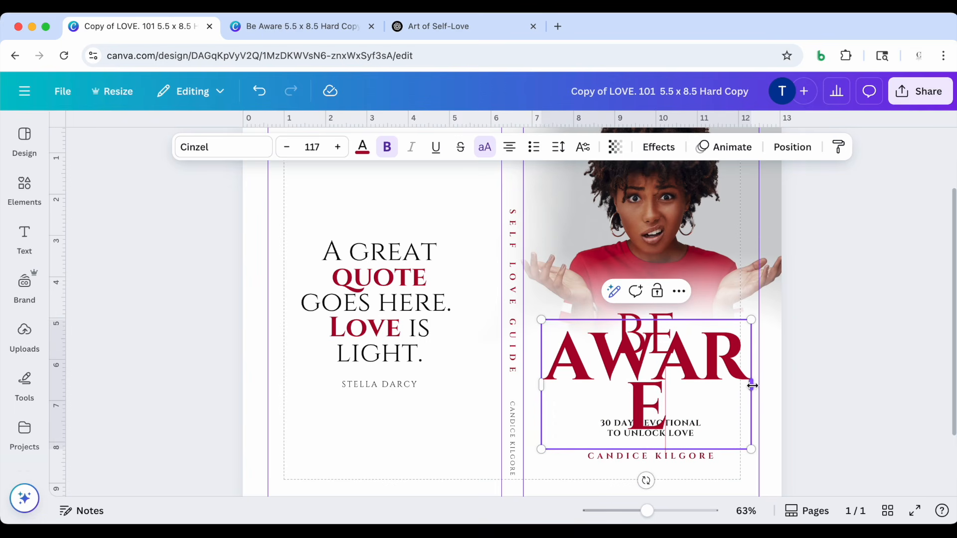
left_click_drag(752, 385, 786, 380)
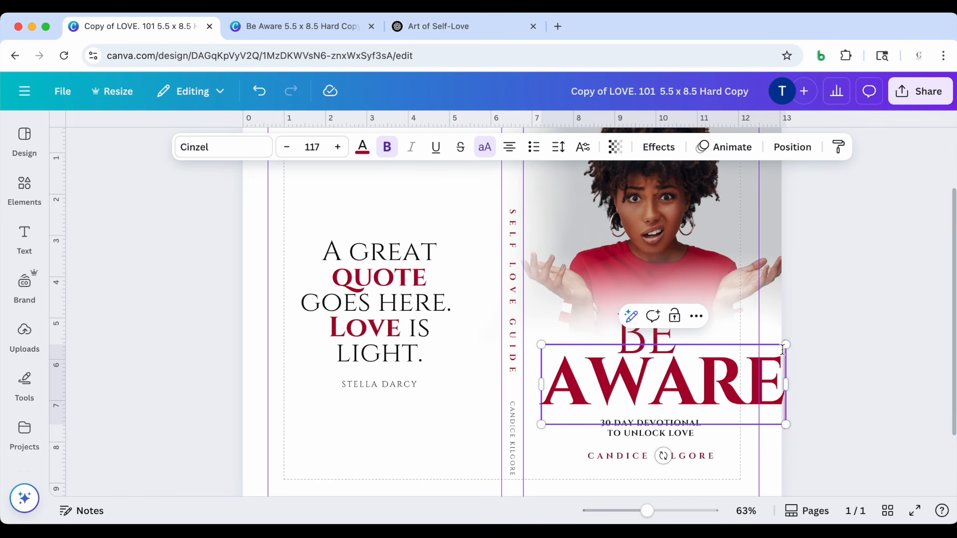
left_click(830, 330)
Shrink AWARE to font size 105 and center it beneath BE on the front cover
left_click(766, 369)
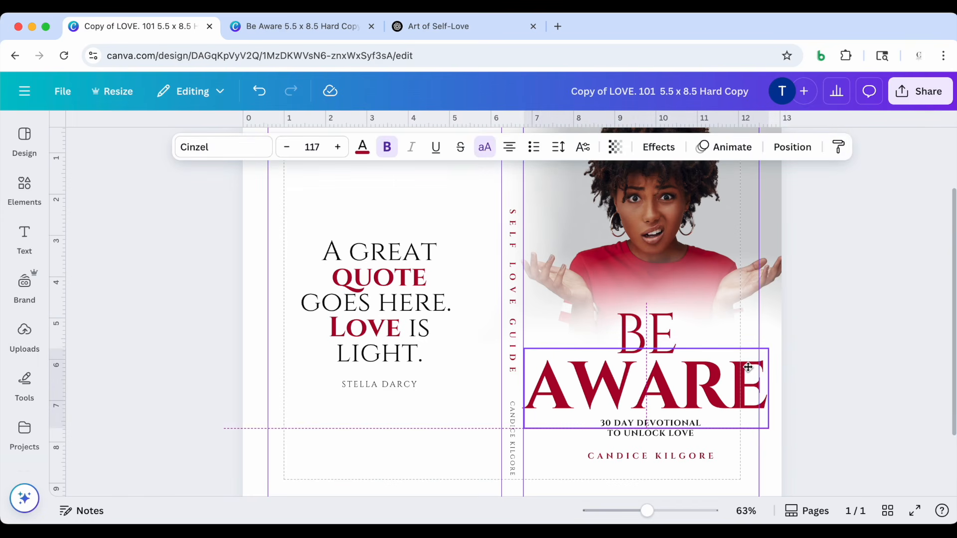
left_click_drag(773, 344, 758, 349)
left_click_drag(631, 395, 632, 396)
left_click_drag(531, 352, 541, 358)
left_click_drag(624, 388, 615, 384)
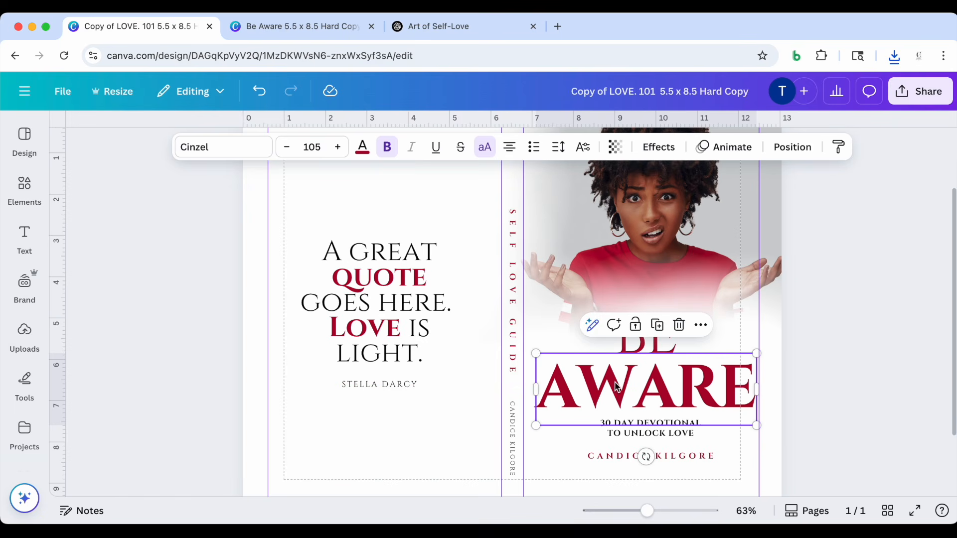
Set the front title word BE in the Brittany font and turn off its uppercase formatting
left_click(630, 347)
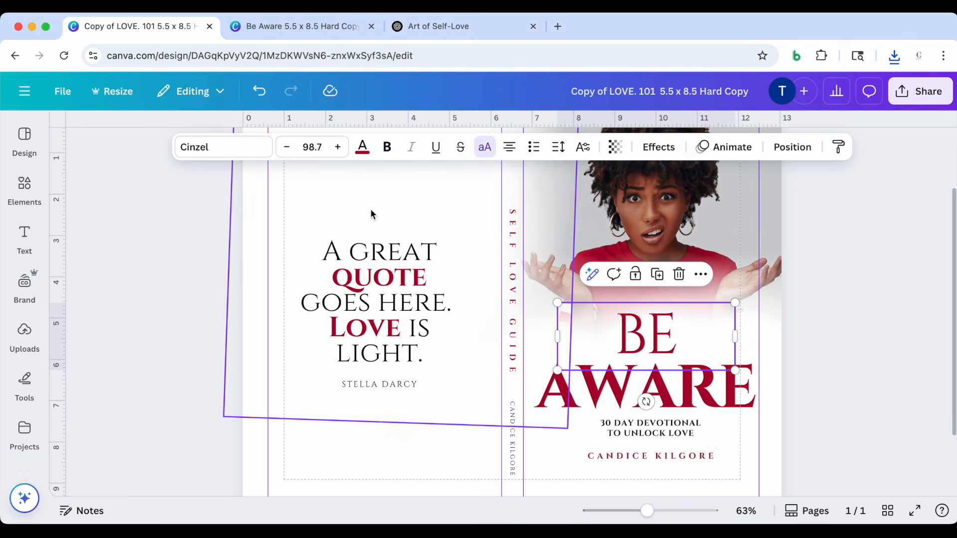
left_click(229, 148)
scroll(171, 375, "down", 3)
scroll(152, 397, "down", 5)
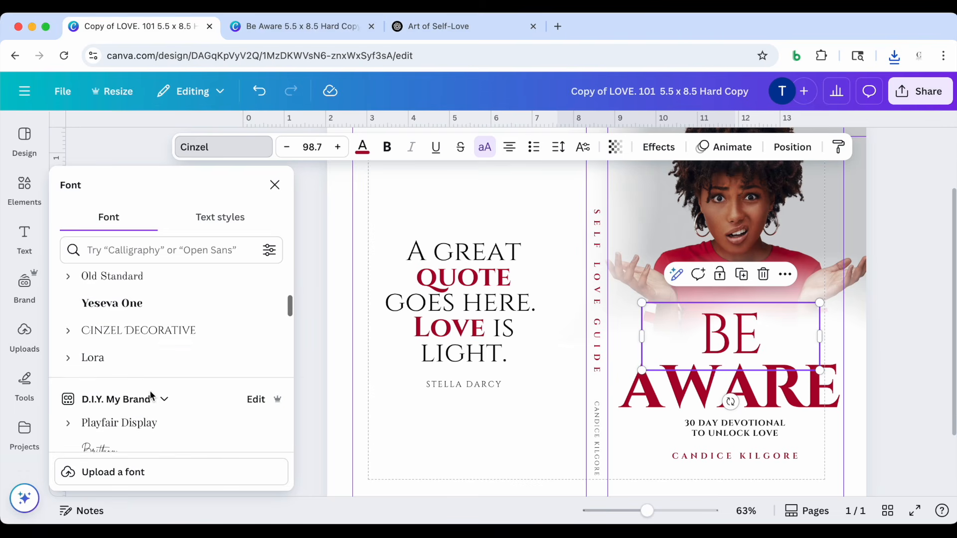
left_click(128, 424)
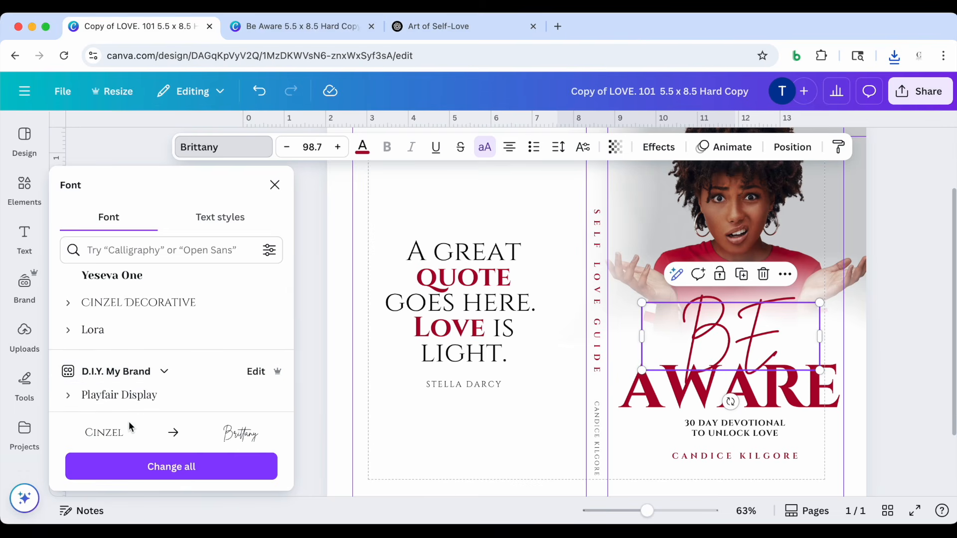
left_click(487, 147)
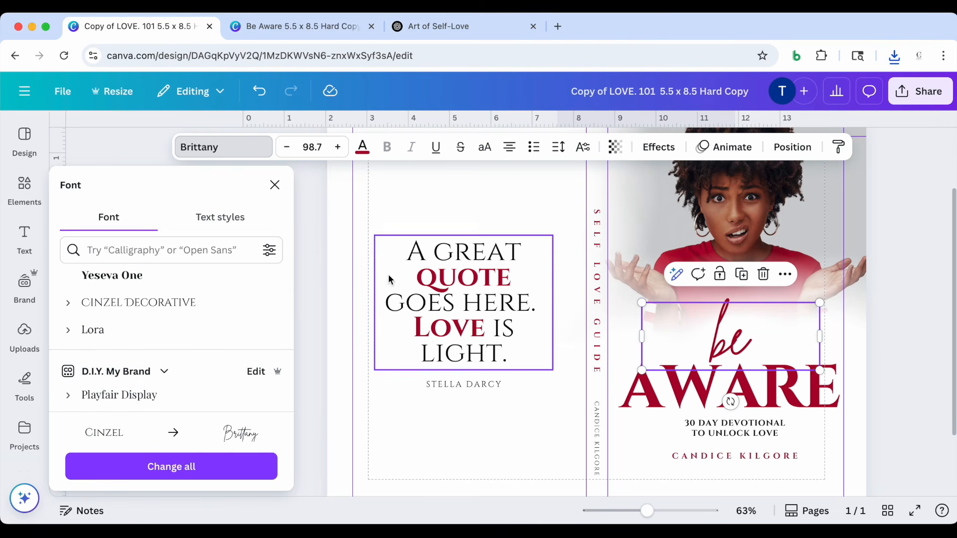
Change the word above AWARE to the Amalfi Coast font and capitalize its first letter so it reads Be
scroll(204, 368, "down", 3)
scroll(204, 368, "down", 2)
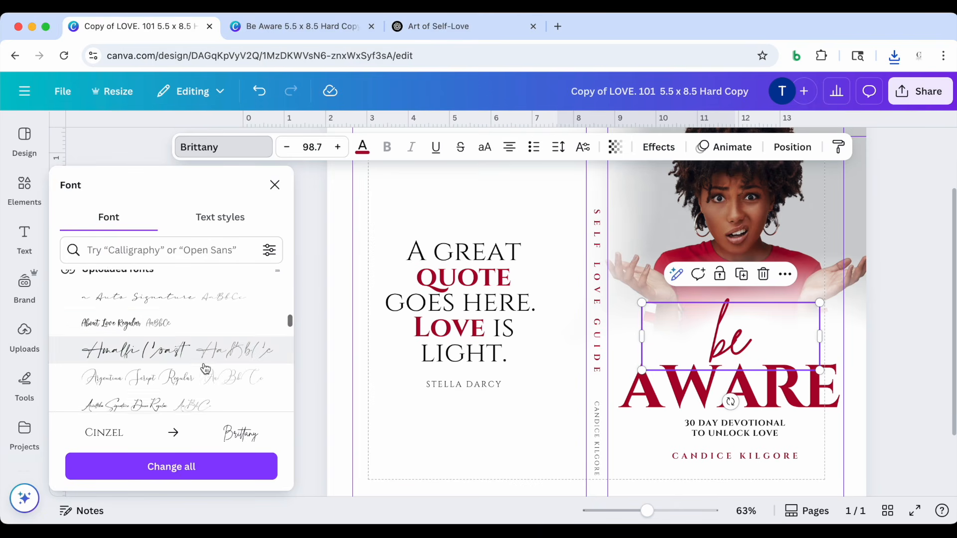
left_click(202, 344)
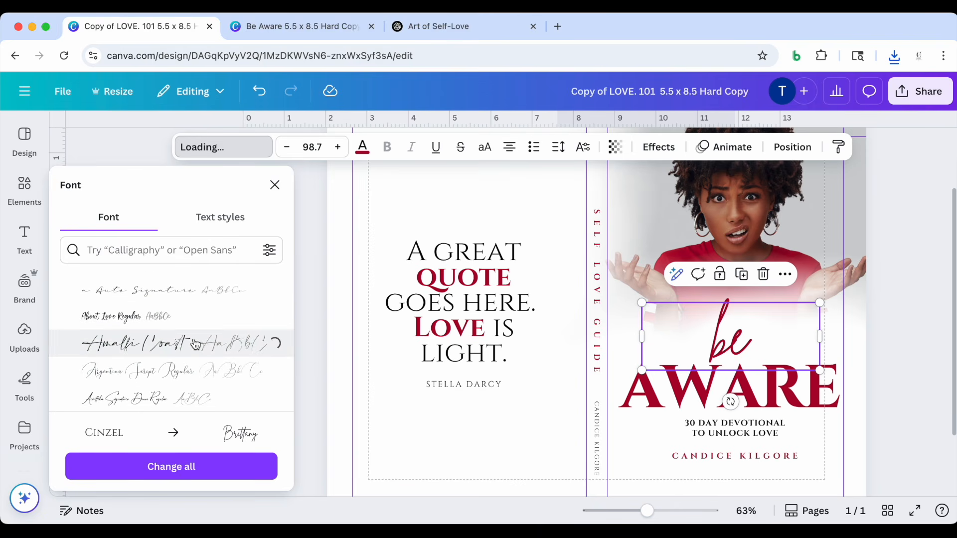
left_click(731, 333)
key("BackSpace")
type("B")
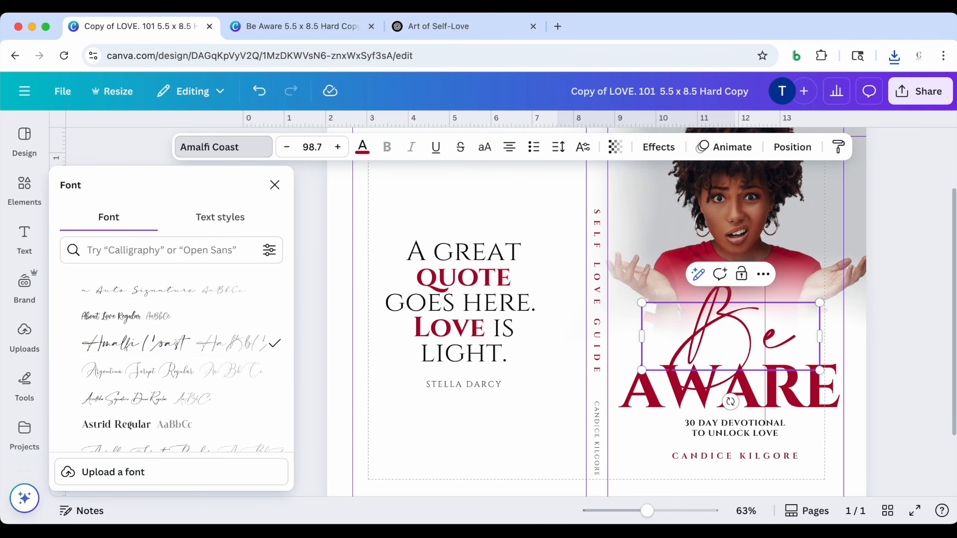
left_click(883, 333)
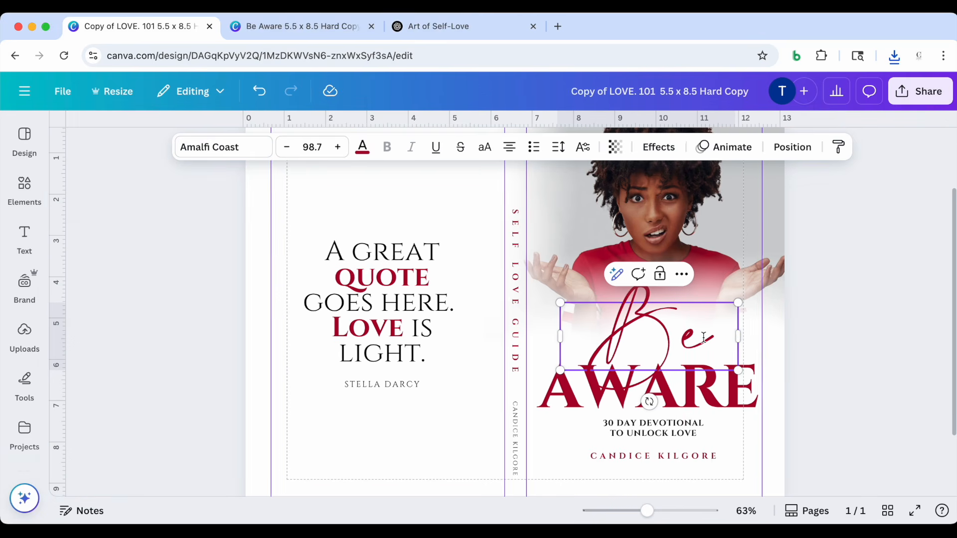
Move the script word Be slightly left and down so it overlaps the start of AWARE on the front cover
left_click(864, 290)
mouse_move(614, 362)
left_mouse_down()
mouse_move(606, 339)
mouse_move(617, 348)
left_mouse_up()
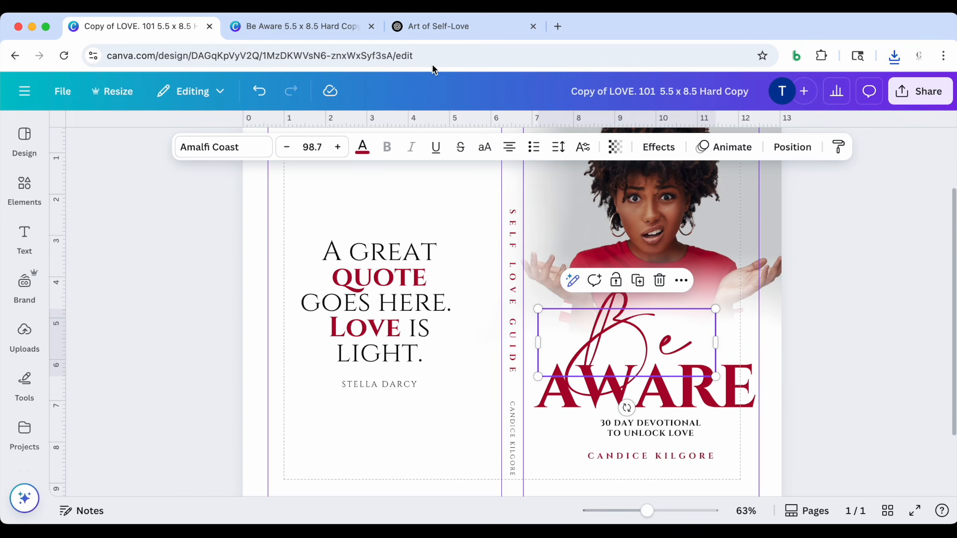
left_click(889, 246)
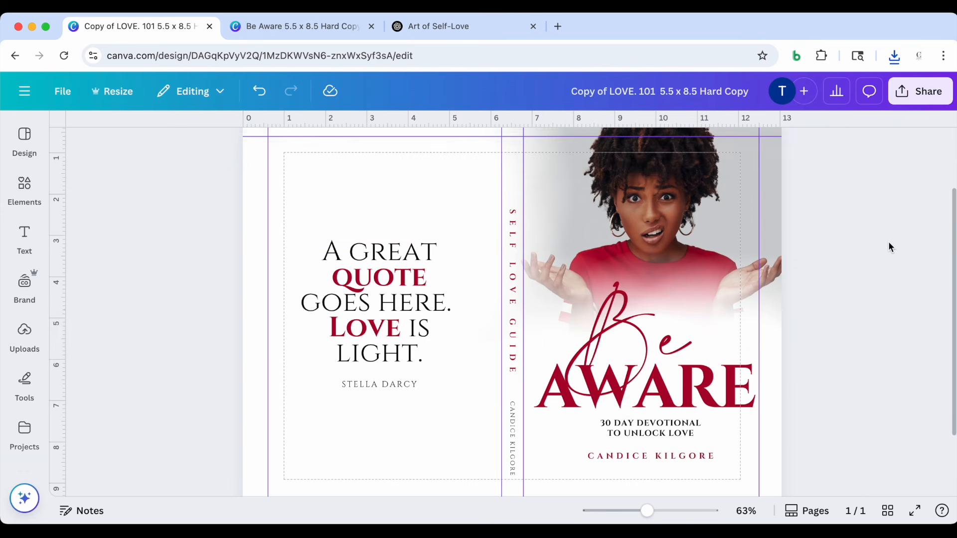
Switch to the ChatGPT conversation and copy the subtitle option "Daily Reminders to Pause, Breathe, and Protect Your Peace"
scroll(889, 247, "down", 2)
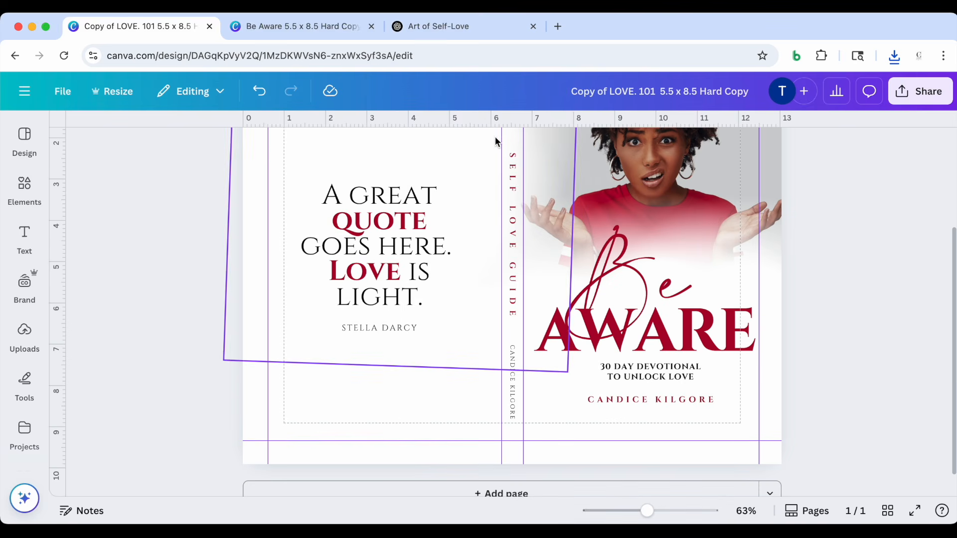
left_click(446, 28)
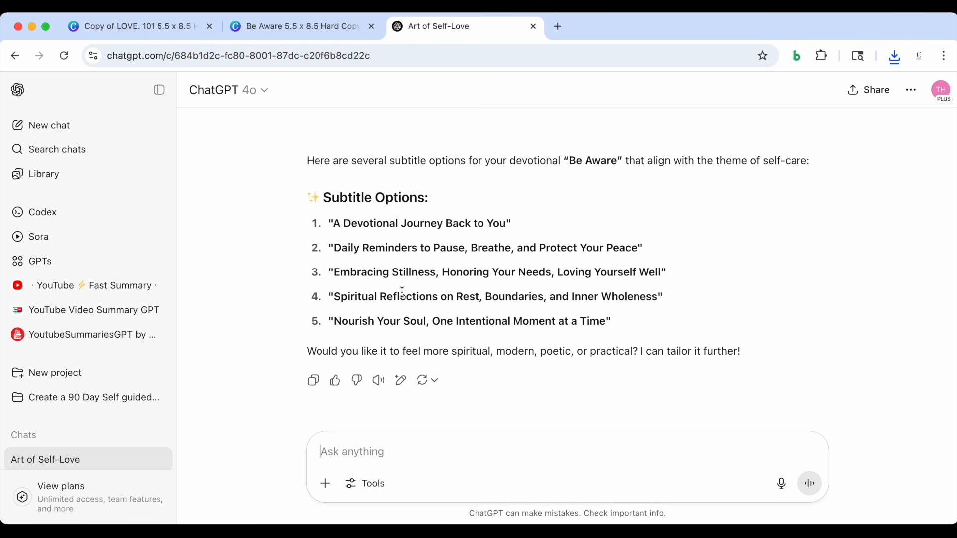
left_click_drag(334, 247, 638, 258)
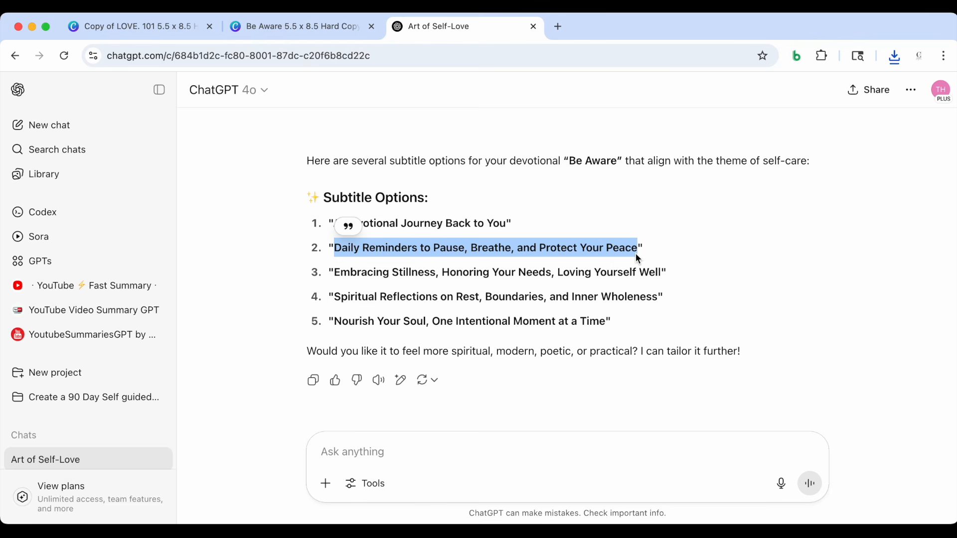
Replace the front cover subtitle with the copied text, widen its box to fit two lines, and center it beneath AWARE
left_click(323, 30)
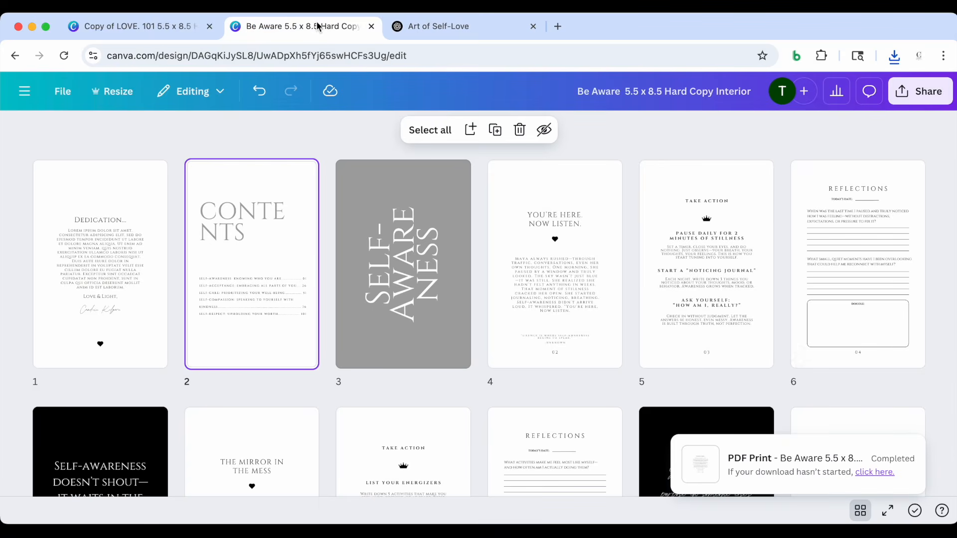
left_click(139, 26)
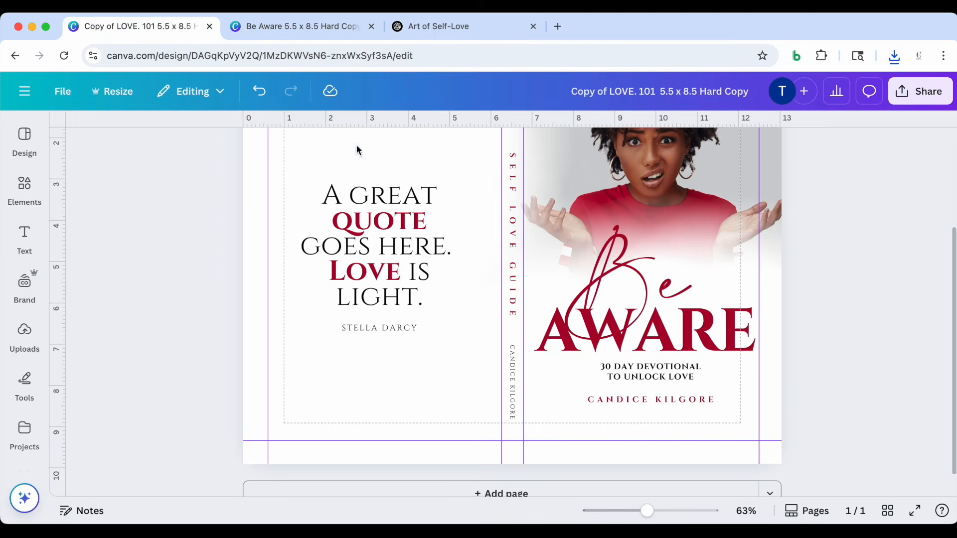
double_click(641, 377)
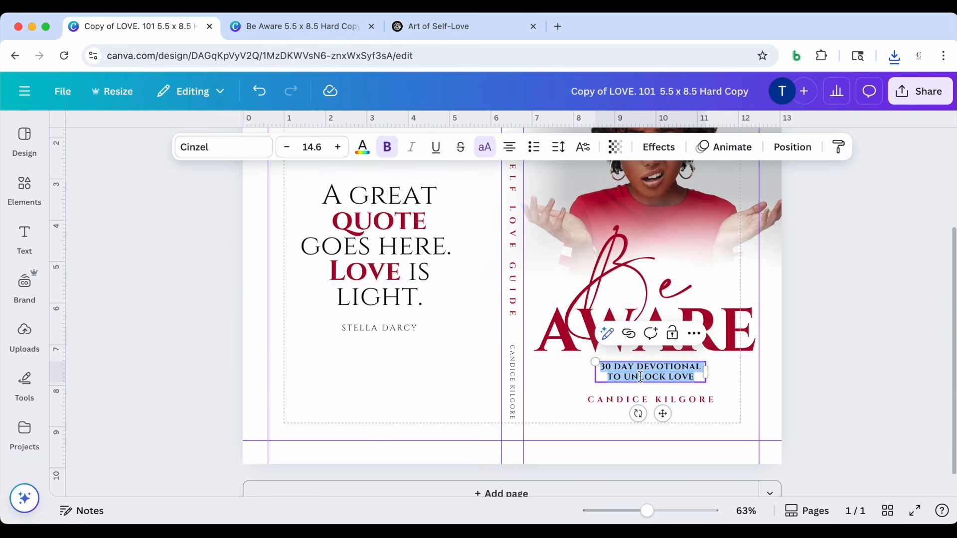
type("DAILY REMINDERS TO PAUSE, BREATHE, AND PROTECT YOUR PEACE")
left_click_drag(706, 377, 786, 379)
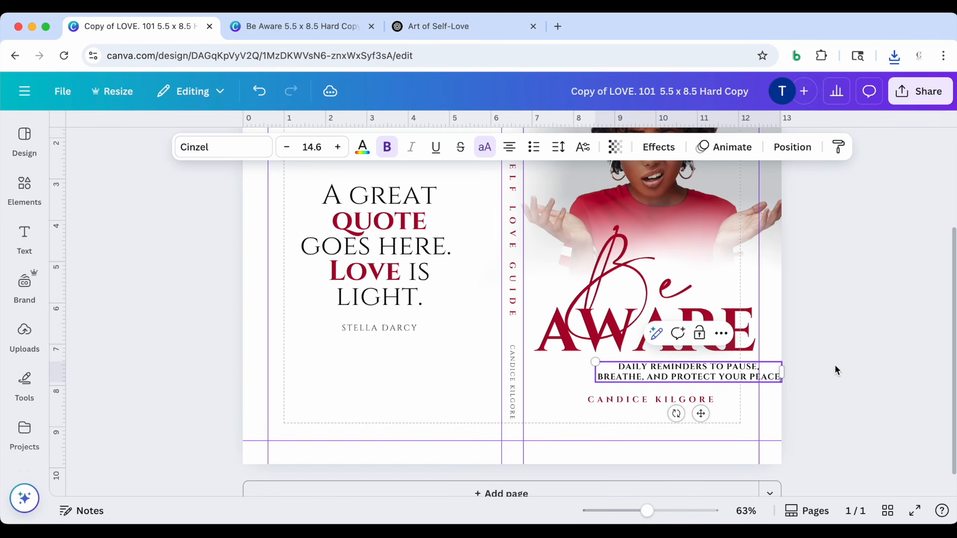
left_click_drag(696, 378, 656, 380)
Set the subtitle's line spacing to 1.54 and adjust its position between AWARE and the author name
left_click(558, 147)
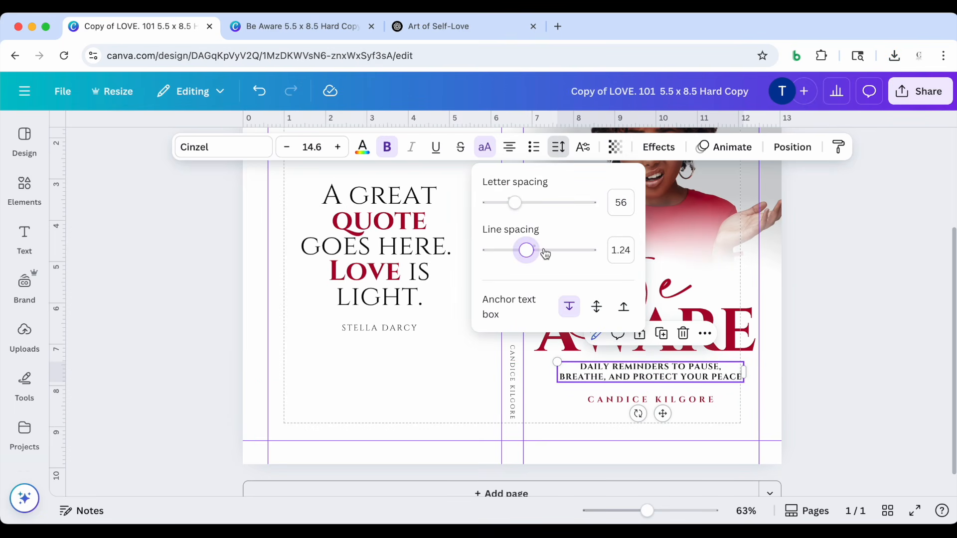
mouse_move(542, 253)
left_mouse_down()
mouse_move(530, 252)
mouse_move(557, 252)
left_mouse_up()
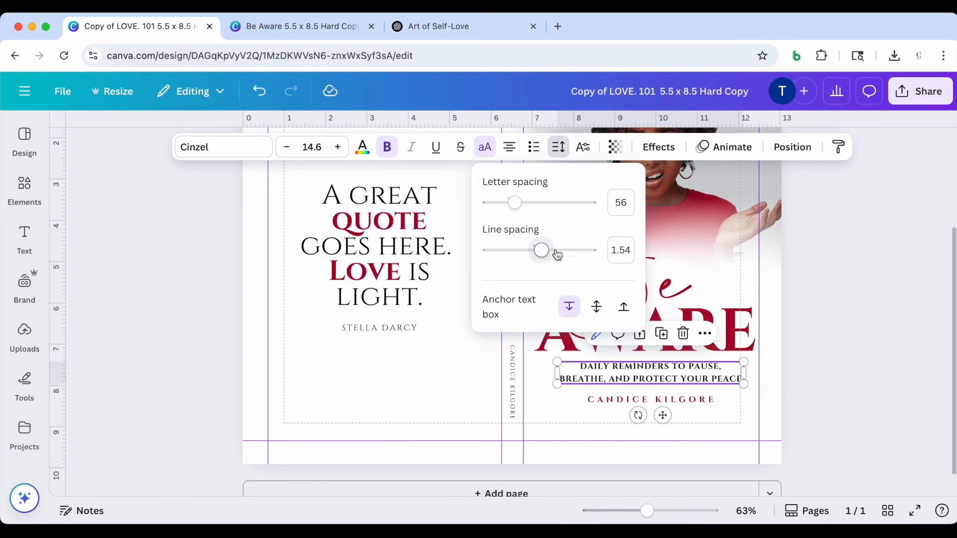
left_click_drag(681, 379, 667, 382)
left_click(870, 317)
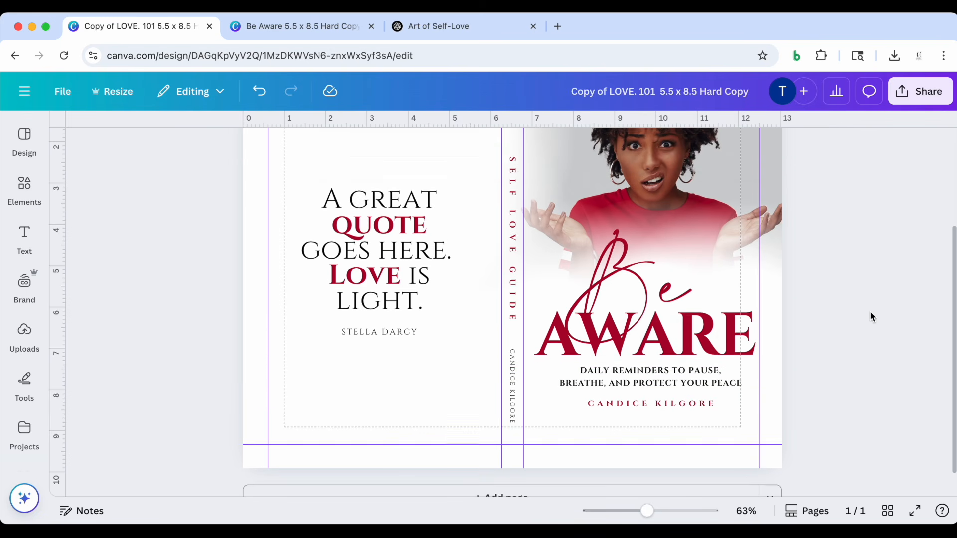
Replace the spine title SELF LOVE GUIDE with BE AWARE
scroll(516, 223, "up", 1)
double_click(513, 215)
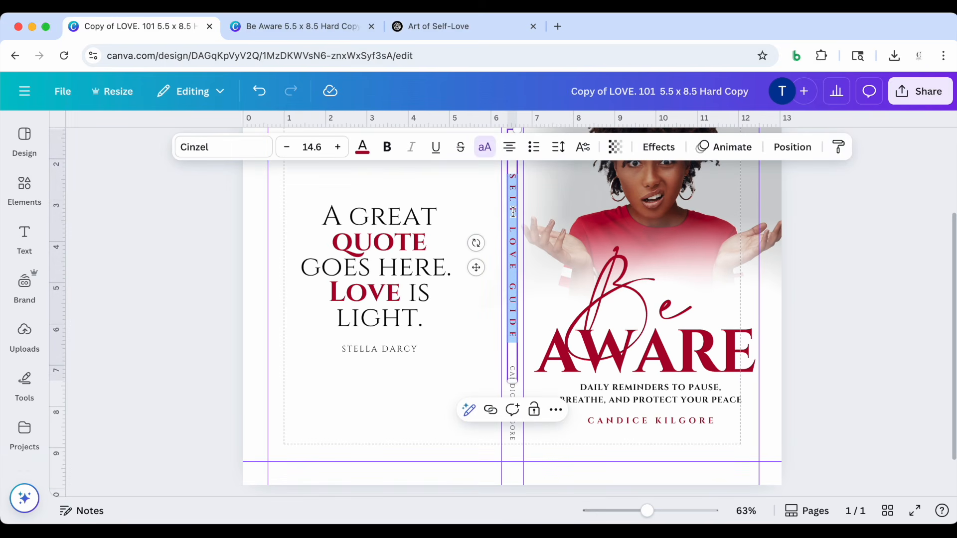
type("BE")
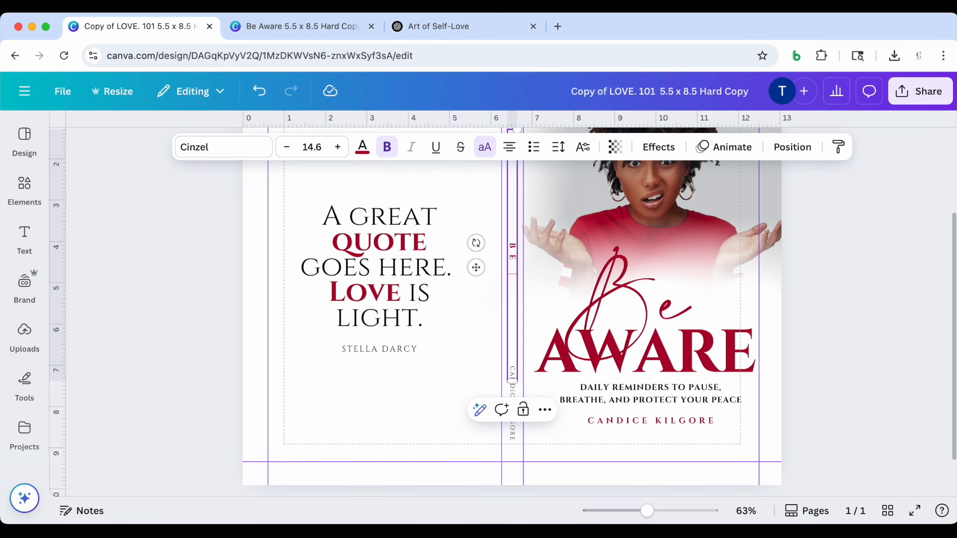
type(" AWARE")
left_click(827, 271)
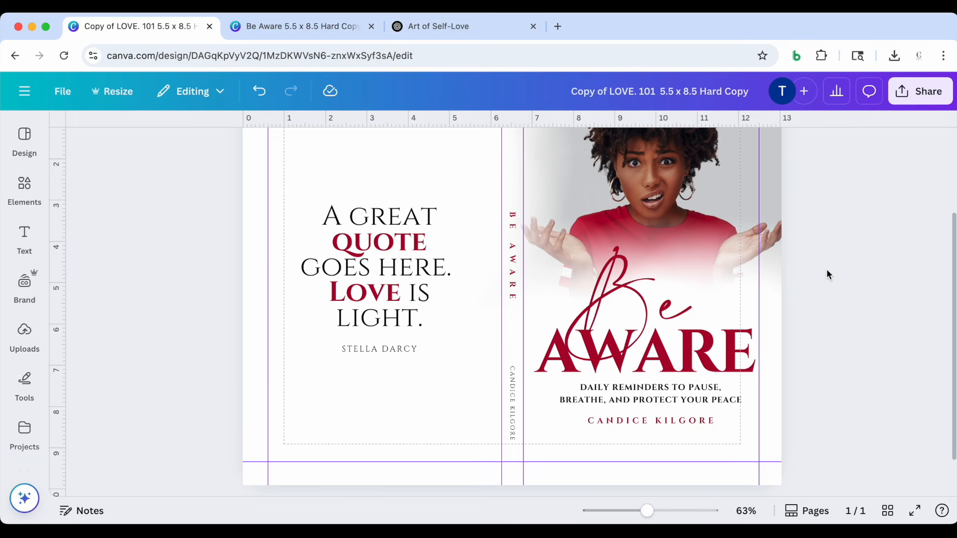
Align the BE AWARE spine title to the middle of the page
left_click(514, 268)
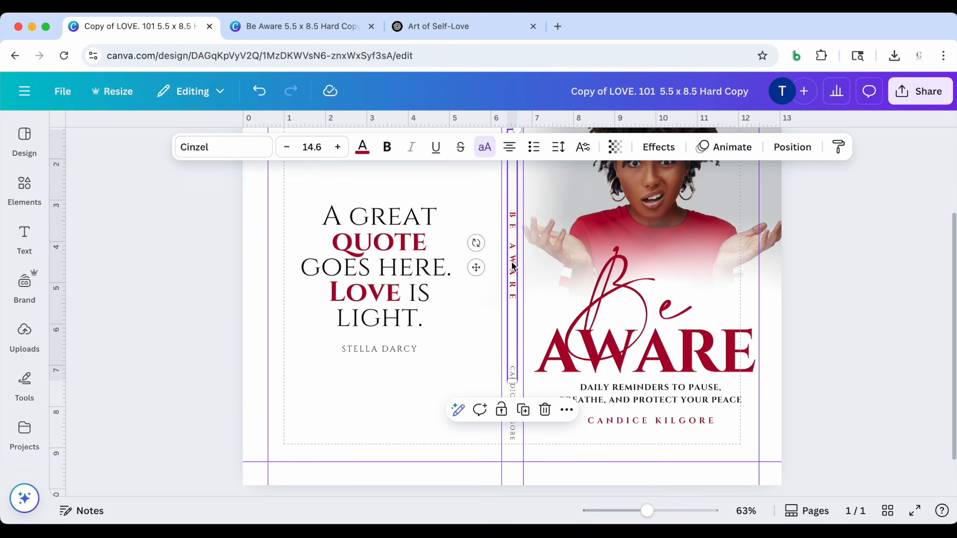
left_click(567, 410)
mouse_move(665, 274)
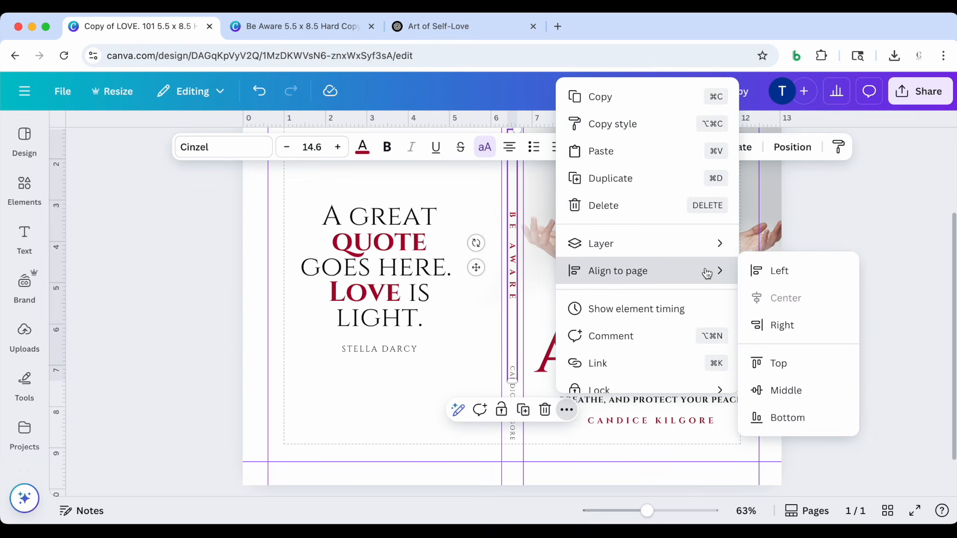
left_click(760, 393)
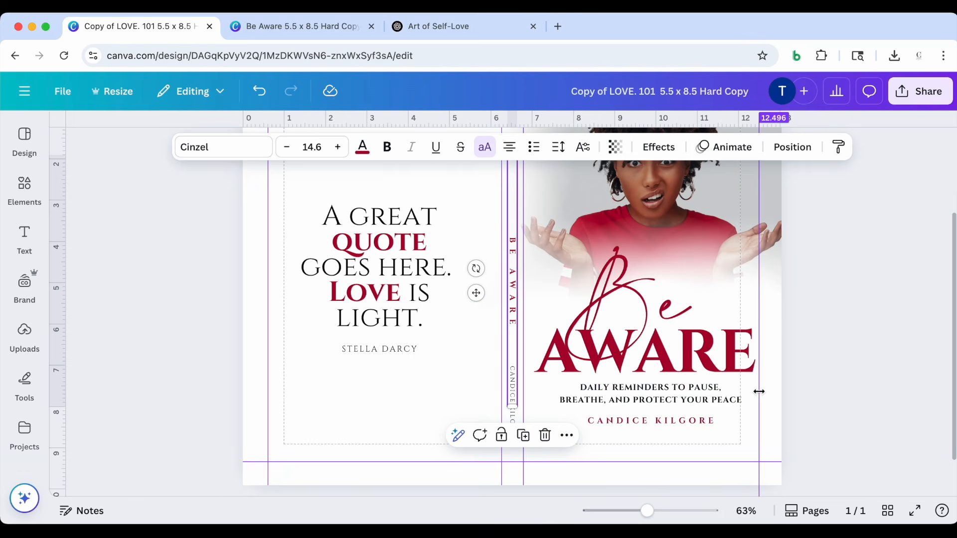
left_click(875, 264)
left_click(515, 285)
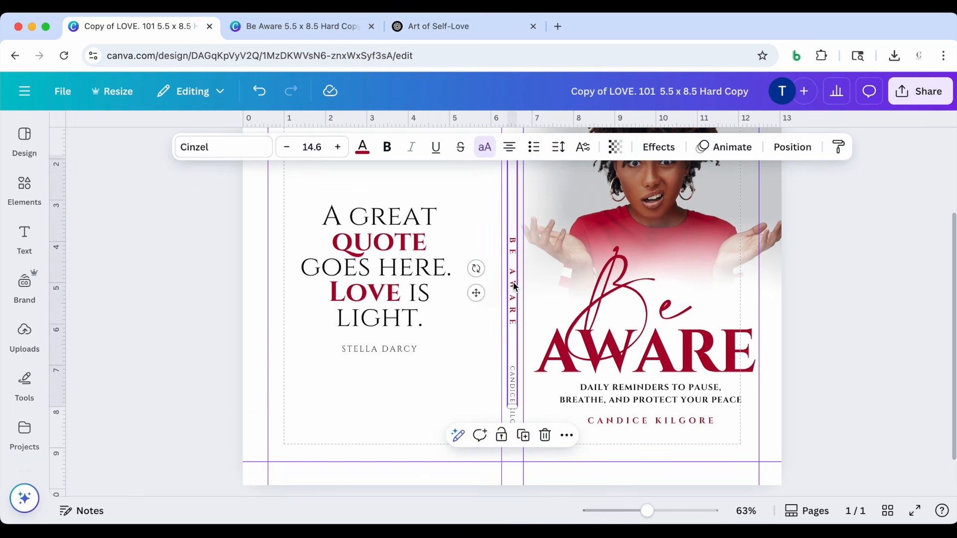
left_click(567, 436)
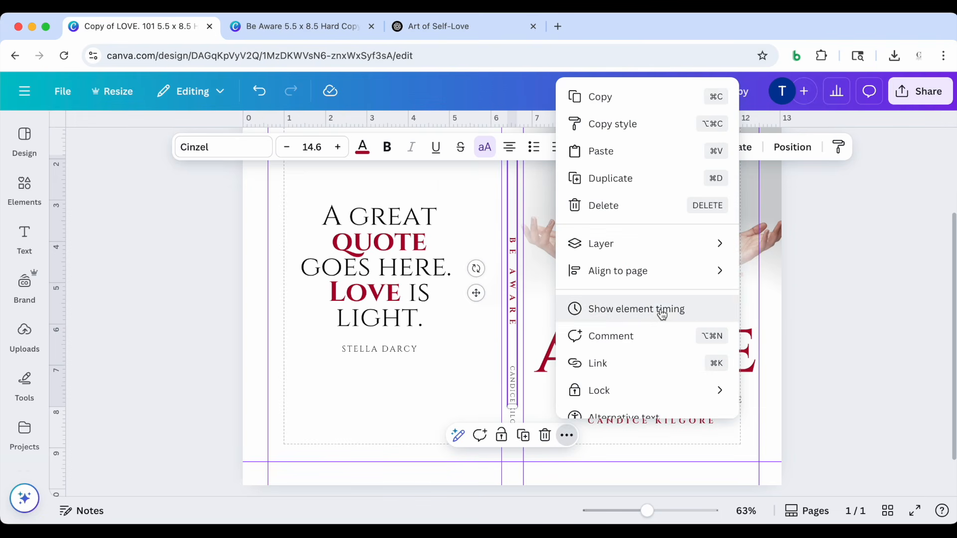
mouse_move(713, 270)
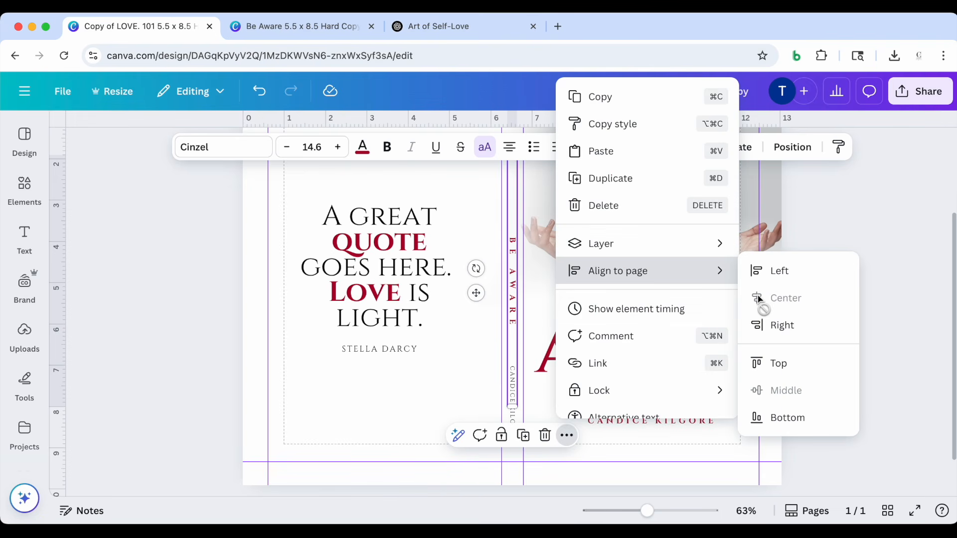
left_click(865, 226)
left_click(865, 225)
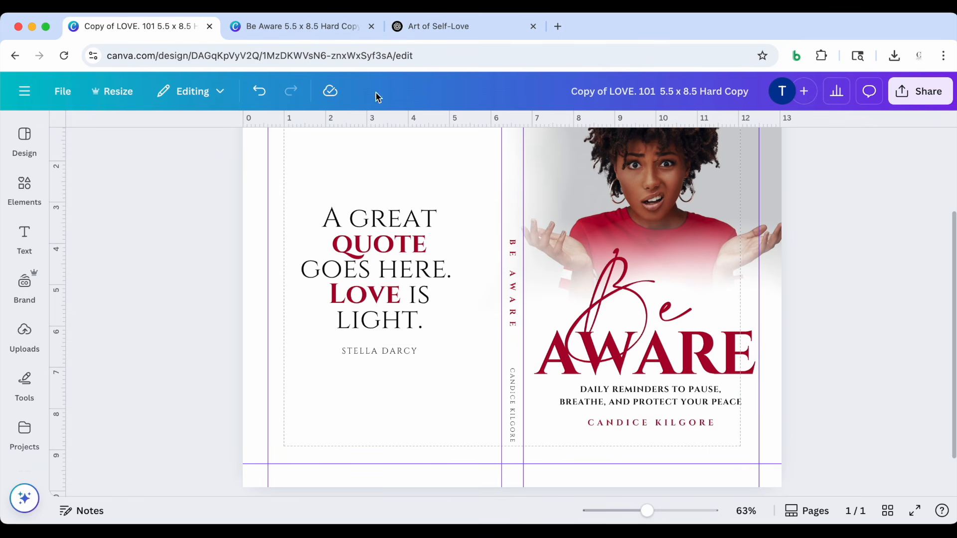
In ChatGPT, copy the quote "You won't find your purpose in someone else's path—your strengths were made for your own lane." and return to the cover
left_click(432, 25)
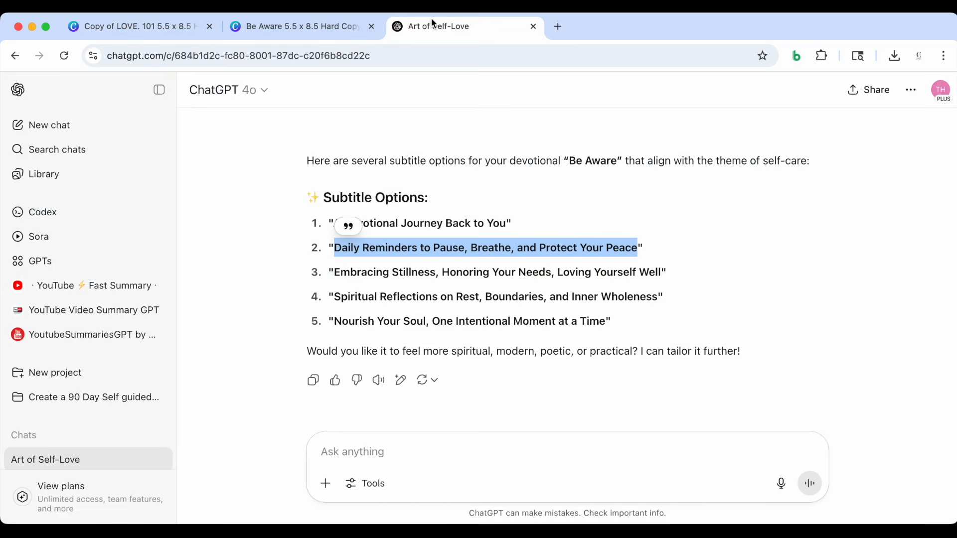
scroll(486, 244, "up", 5)
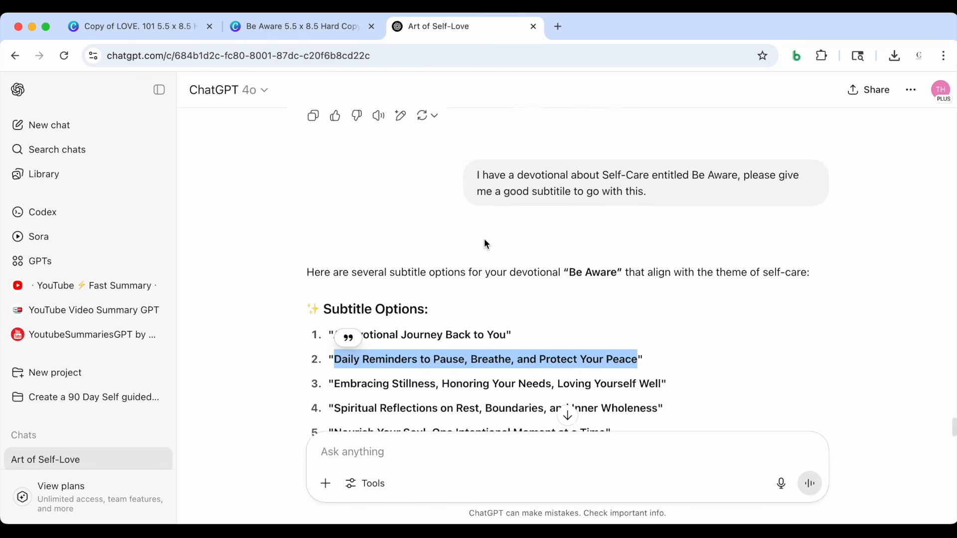
scroll(486, 243, "up", 5)
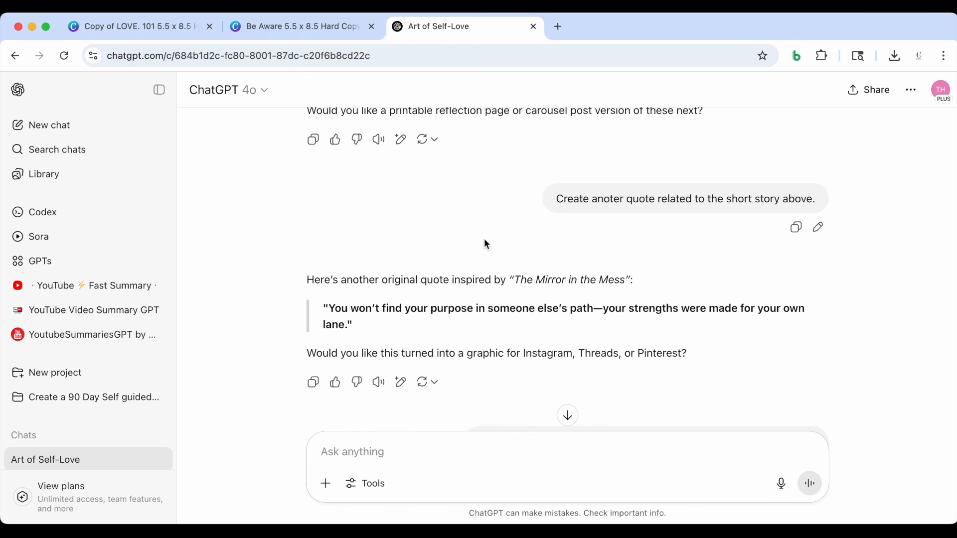
scroll(469, 244, "down", 1)
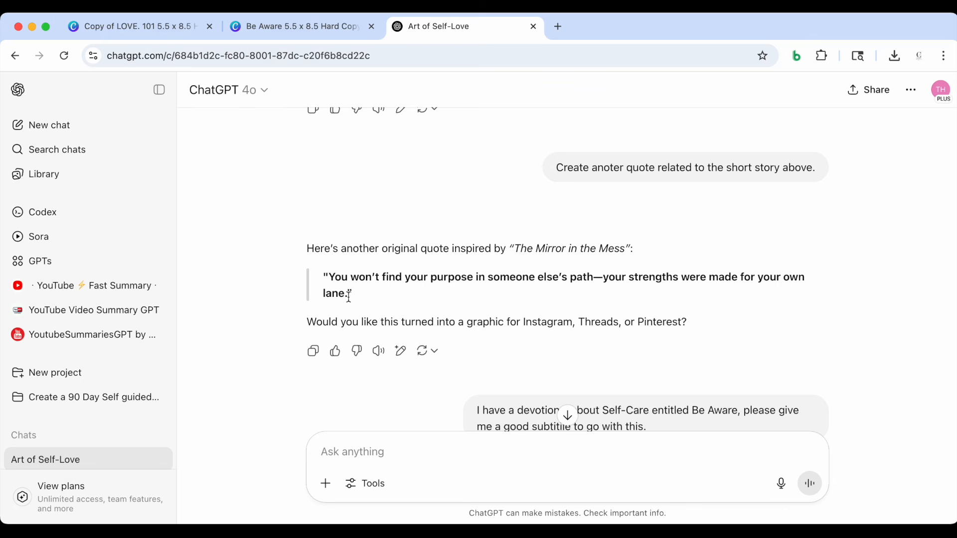
left_click_drag(349, 296, 333, 288)
key("cmd+c")
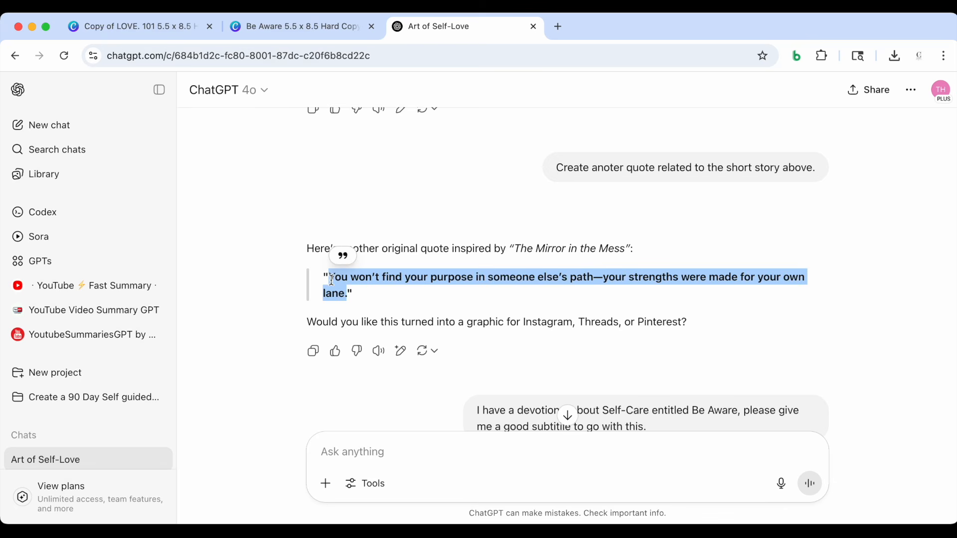
left_click(183, 31)
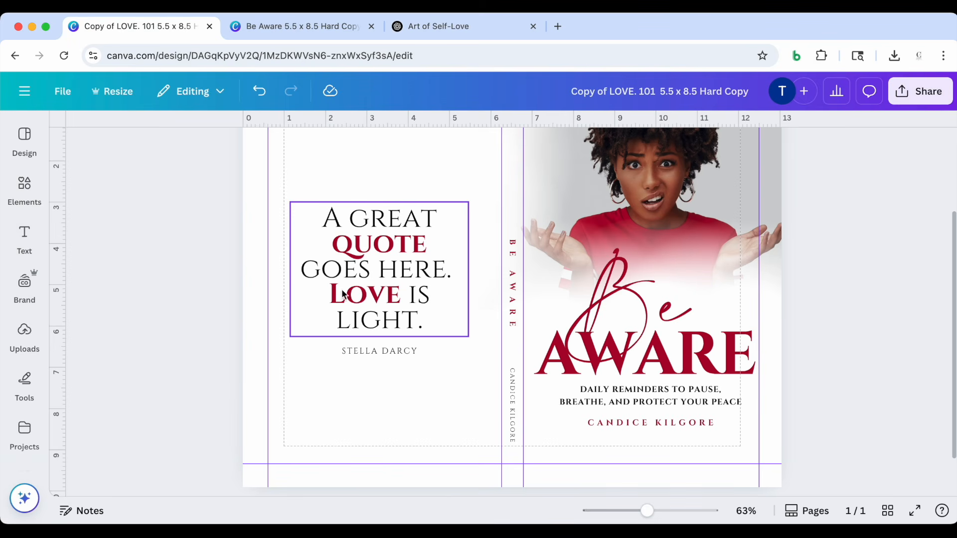
Replace the back cover's placeholder quote with the copied purpose quote and widen its text box slightly
left_click(357, 280)
left_click(356, 275)
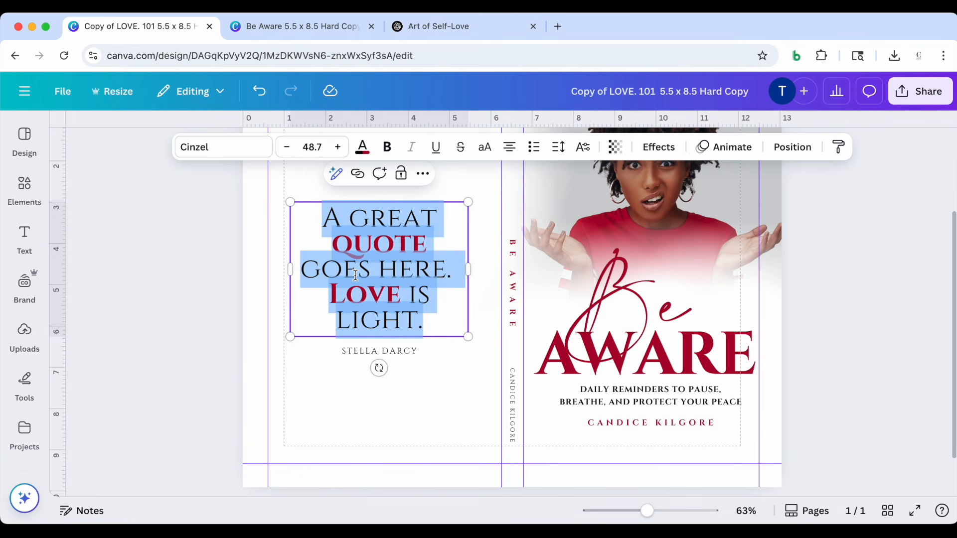
key("cmd+v")
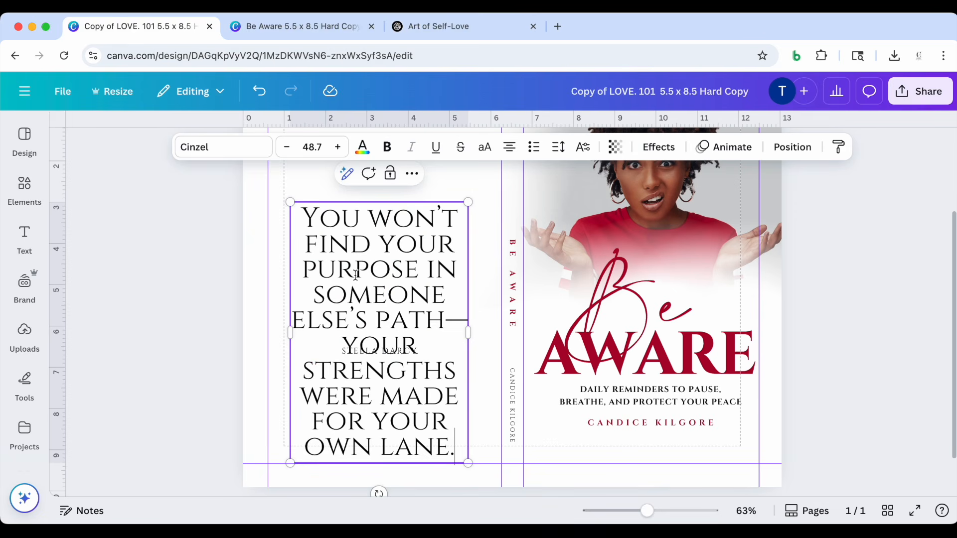
left_click_drag(468, 331, 490, 322)
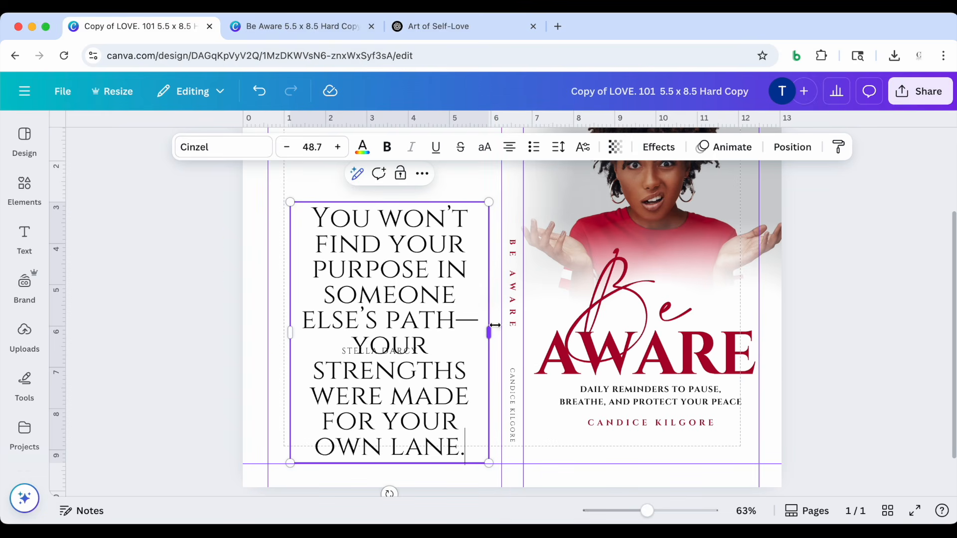
Reduce the back-cover quote to font size 41.4 and reposition it with the attribution line placed directly beneath it
left_click(180, 335)
scroll(180, 335, "up", 2)
left_click_drag(357, 331, 359, 288)
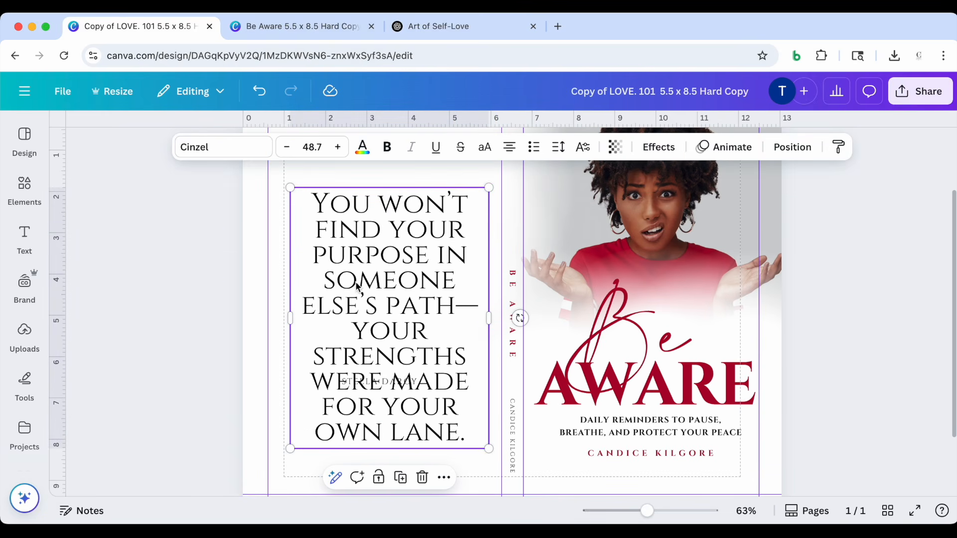
left_click_drag(291, 448, 320, 410)
left_click_drag(413, 331, 407, 277)
left_click(391, 381)
left_click_drag(391, 381, 399, 434)
left_click_drag(376, 261, 374, 316)
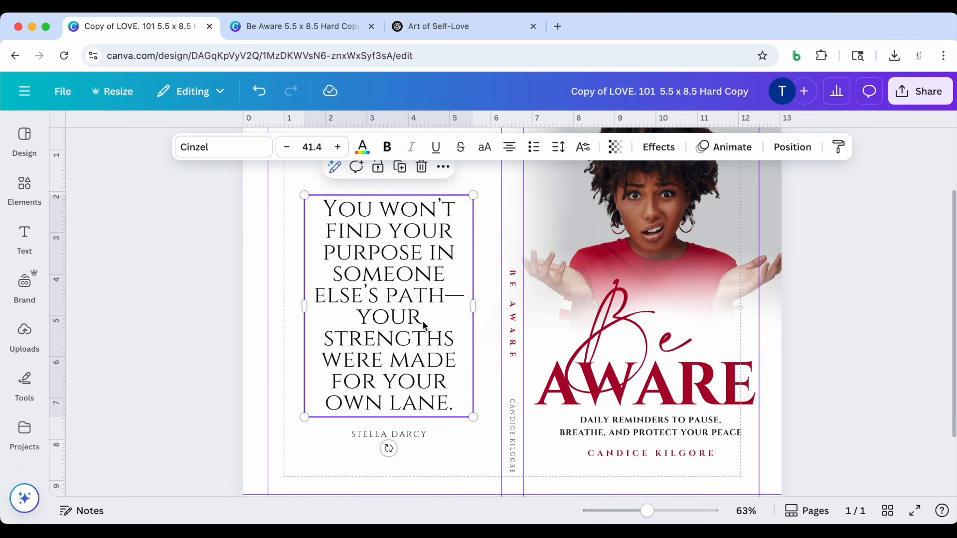
Make the words PURPOSE and STRENGTHS bold in the back-cover quote
scroll(423, 324, "down", 2)
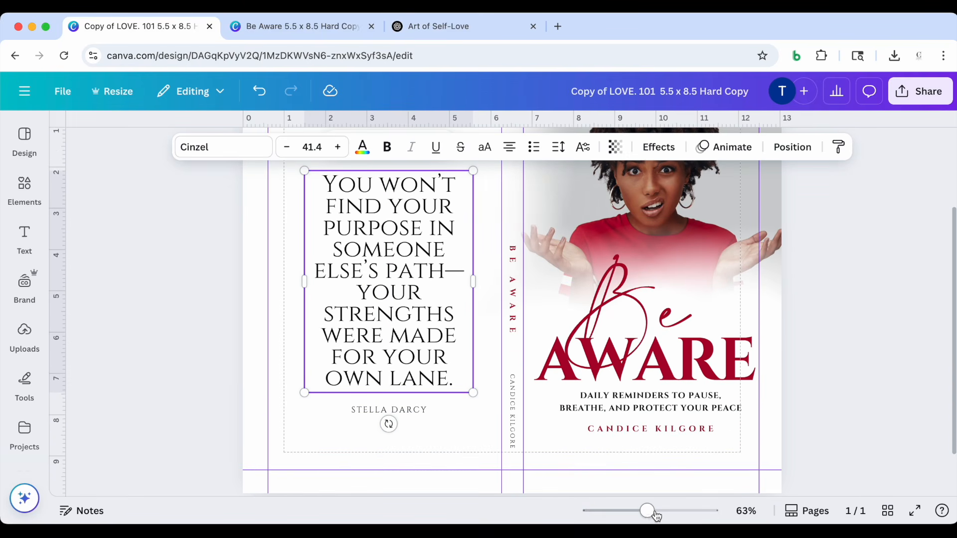
mouse_move(648, 514)
left_mouse_down()
mouse_move(634, 515)
mouse_move(636, 502)
left_mouse_up()
left_click(258, 314)
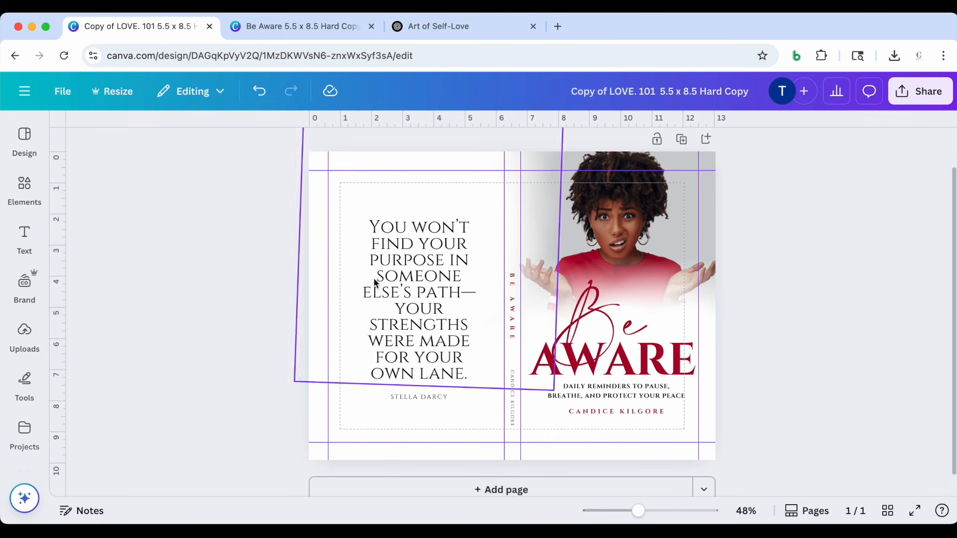
left_click(391, 263)
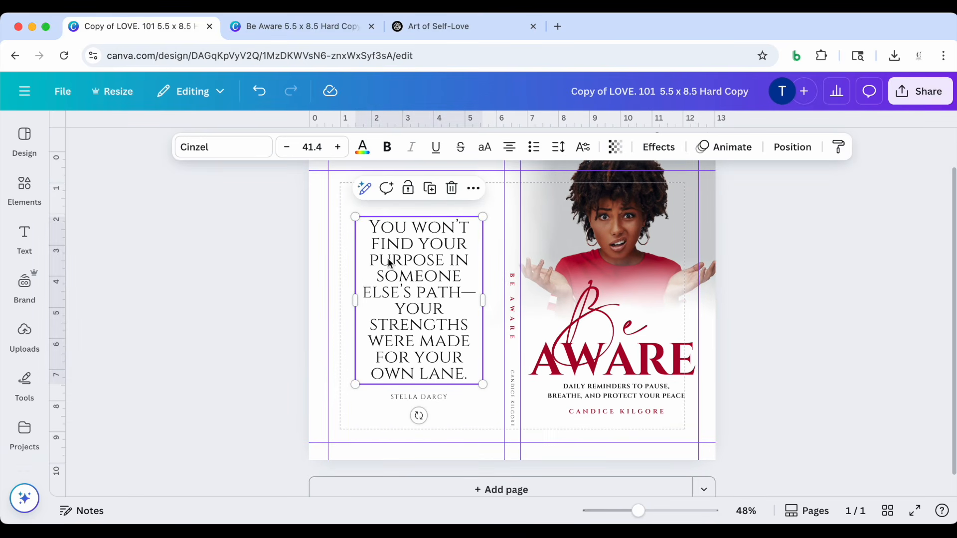
left_click_drag(443, 259, 368, 260)
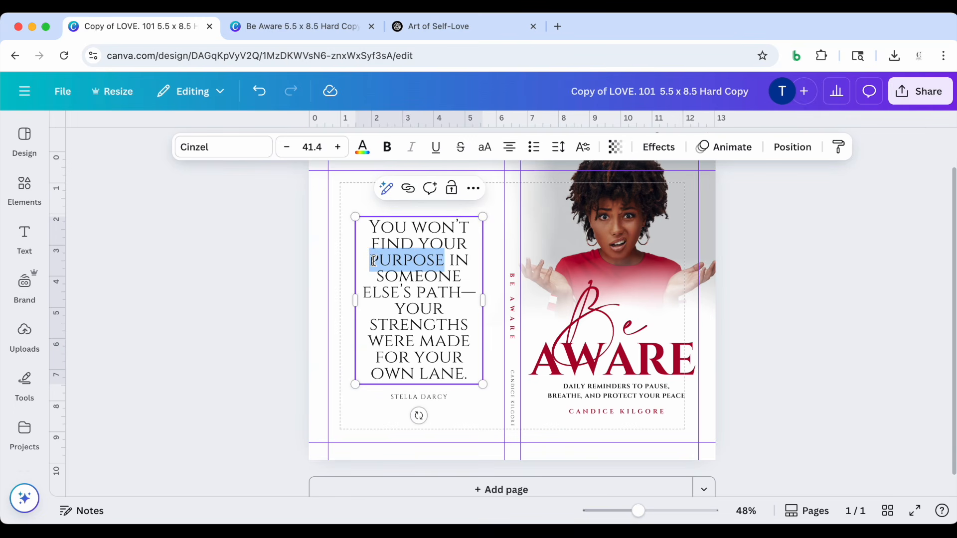
left_click(387, 147)
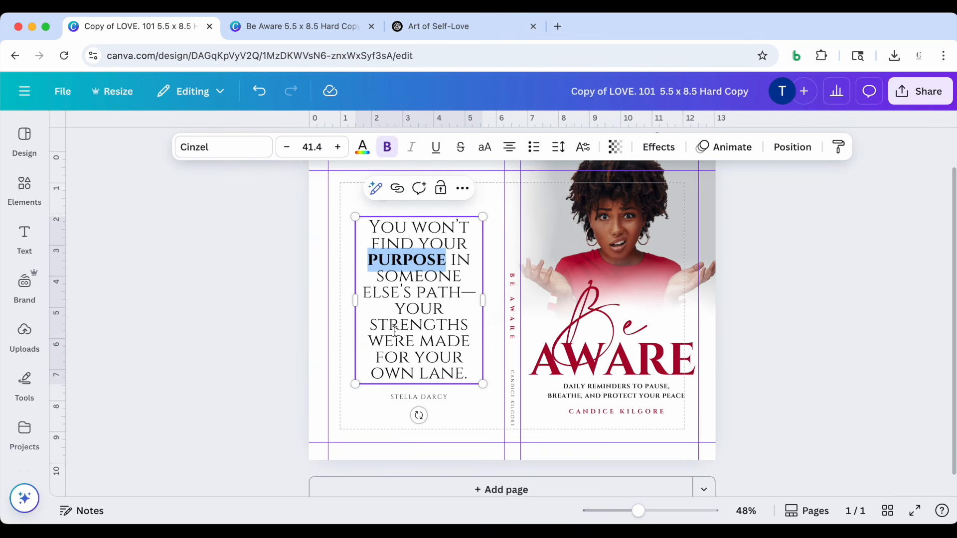
left_click(378, 326)
left_click_drag(367, 325, 471, 325)
left_click(388, 148)
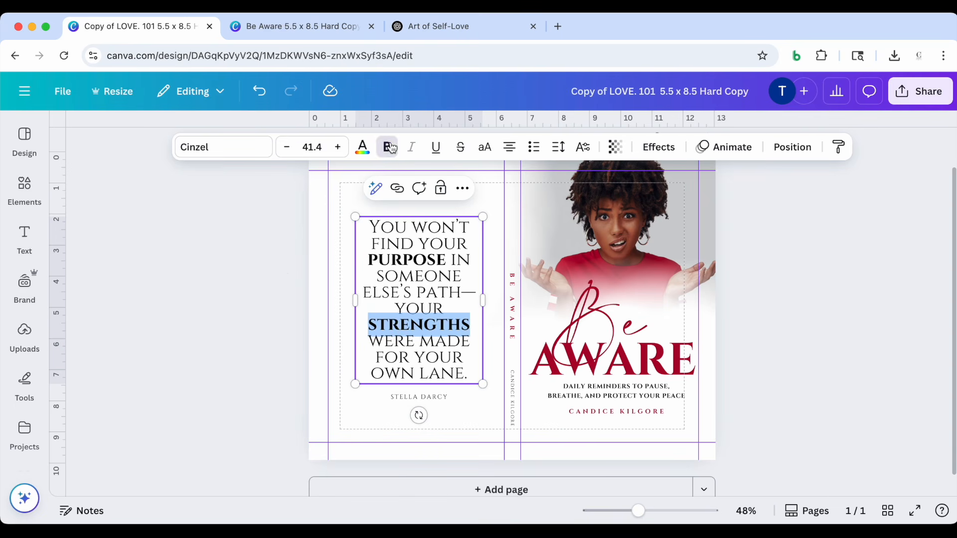
left_click(270, 296)
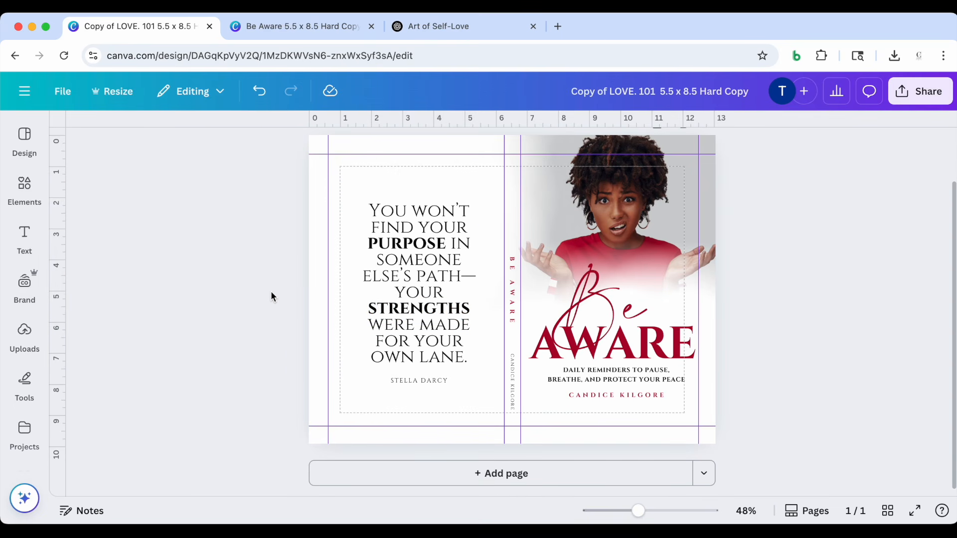
Change the quote's attribution to UNKNOWN and nudge it slightly closer to the quote
scroll(271, 291, "up", 1)
left_click(425, 413)
double_click(422, 411)
type("UNKNOWN")
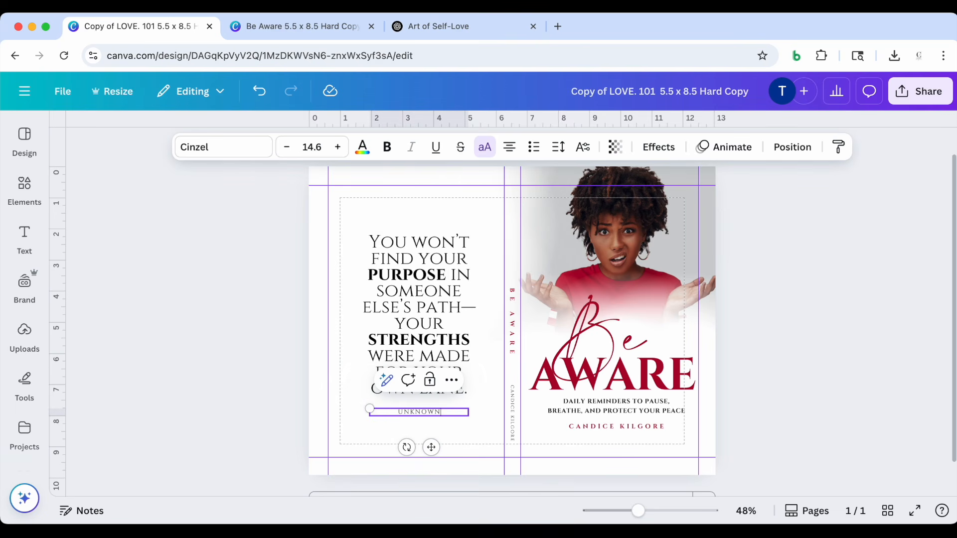
left_click(251, 393)
left_click(413, 412)
left_click_drag(413, 412, 412, 409)
left_click(216, 406)
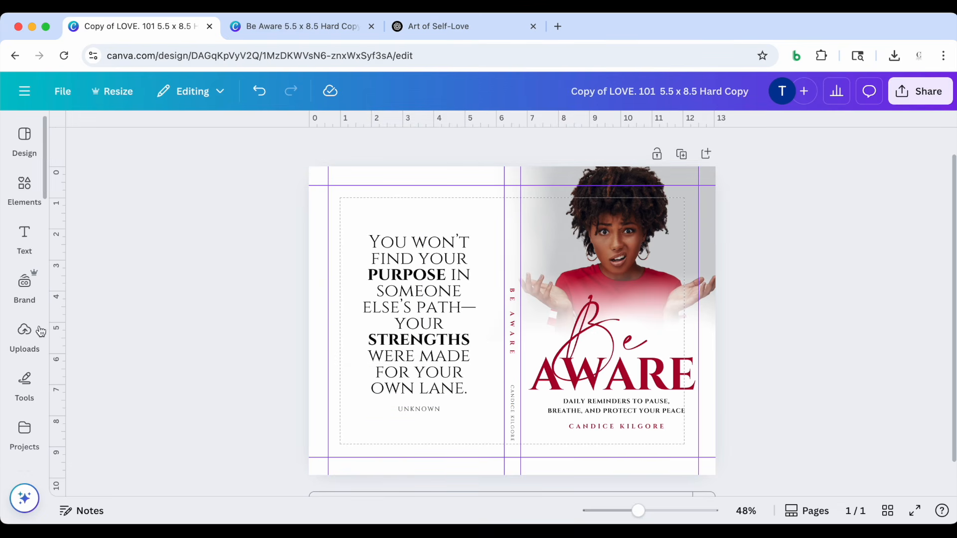
Search the photo library for "Peaceful woman" and add the photo of the braided woman sitting with her hands on her chest
scroll(33, 400, "down", 2)
scroll(30, 394, "down", 3)
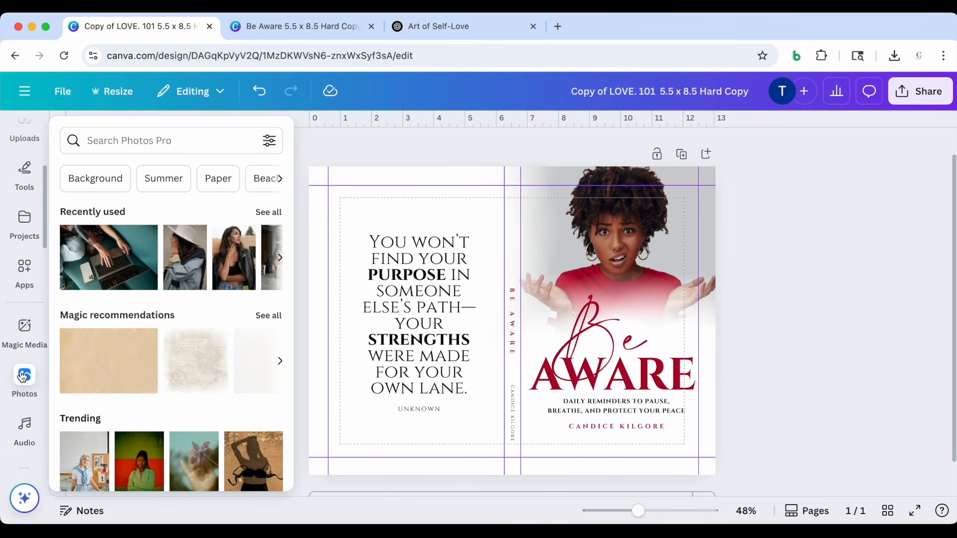
mouse_move(26, 333)
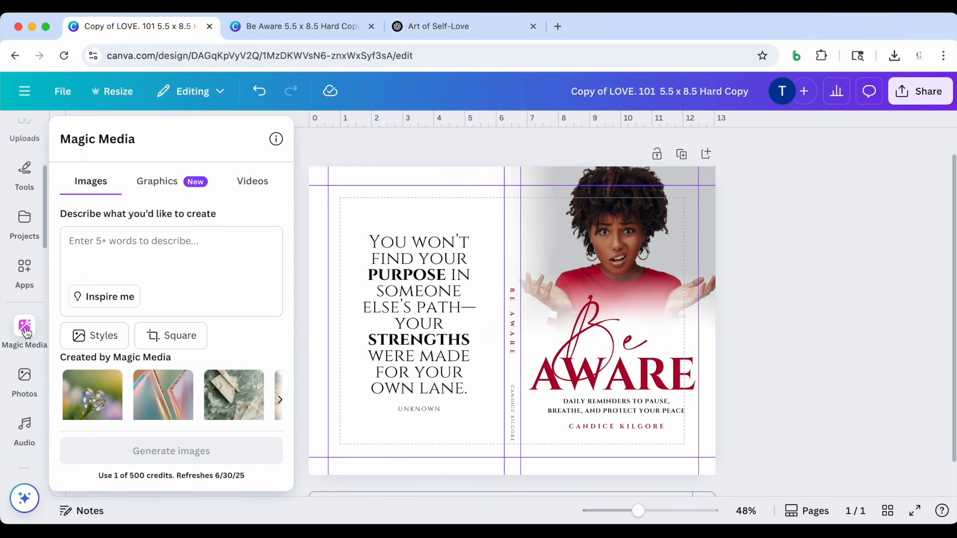
mouse_move(24, 378)
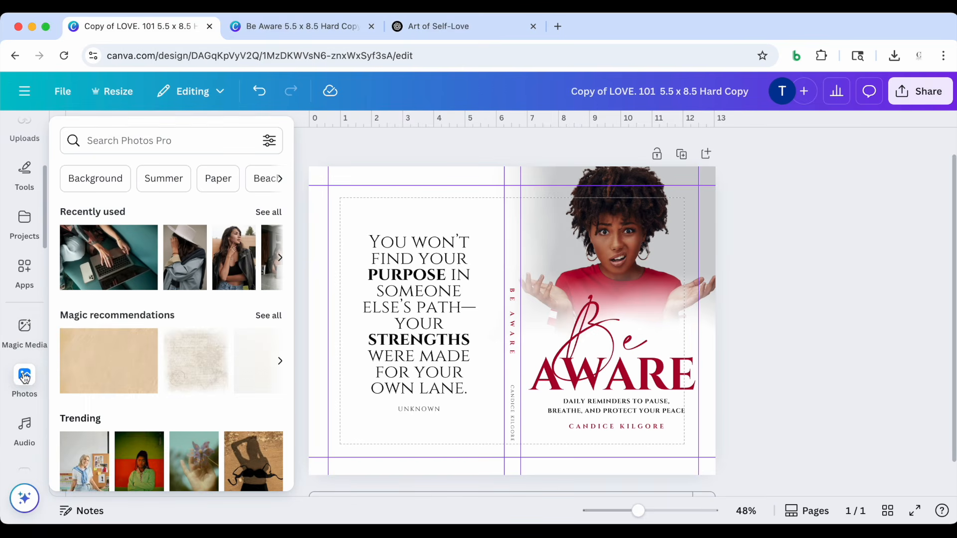
left_click(25, 378)
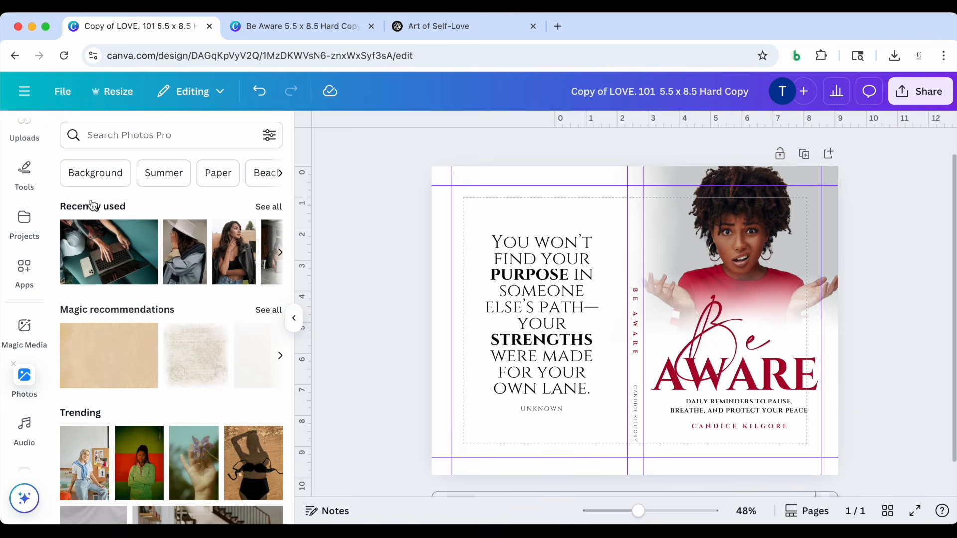
left_click(109, 136)
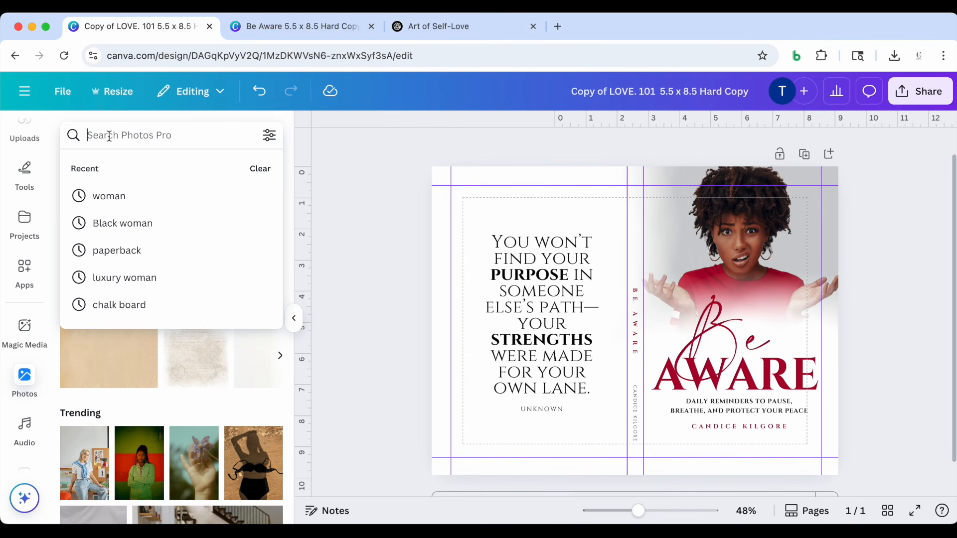
type("Pea")
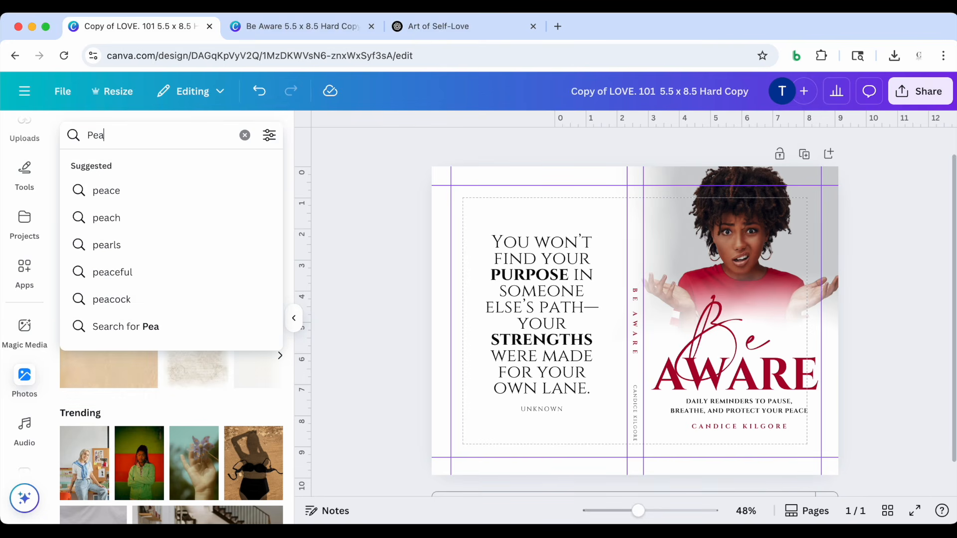
type("ceful woman")
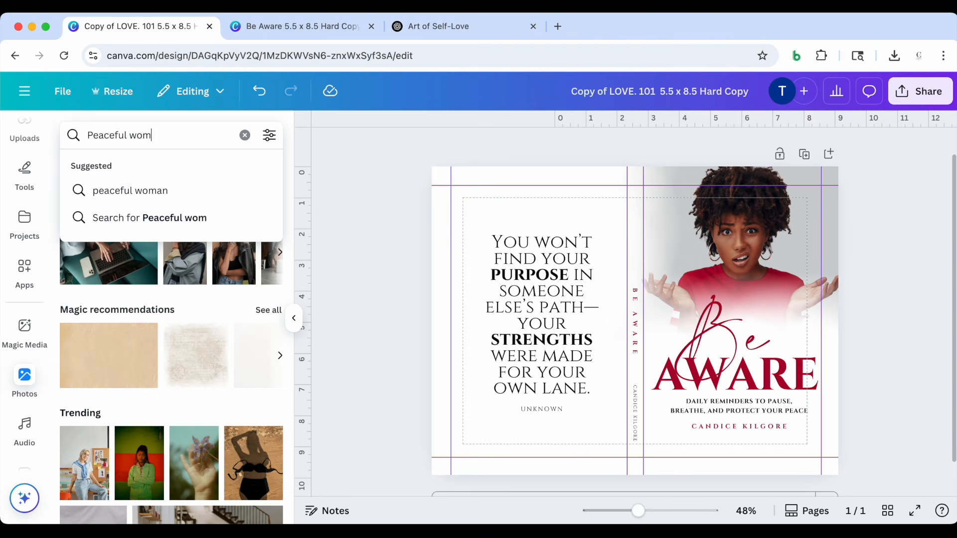
key("Return")
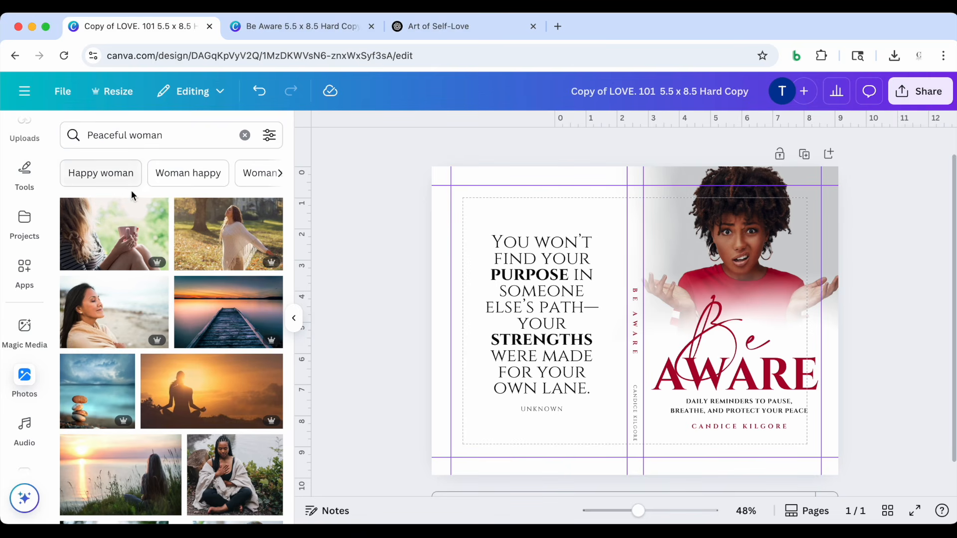
scroll(133, 298, "down", 1)
scroll(133, 300, "down", 3)
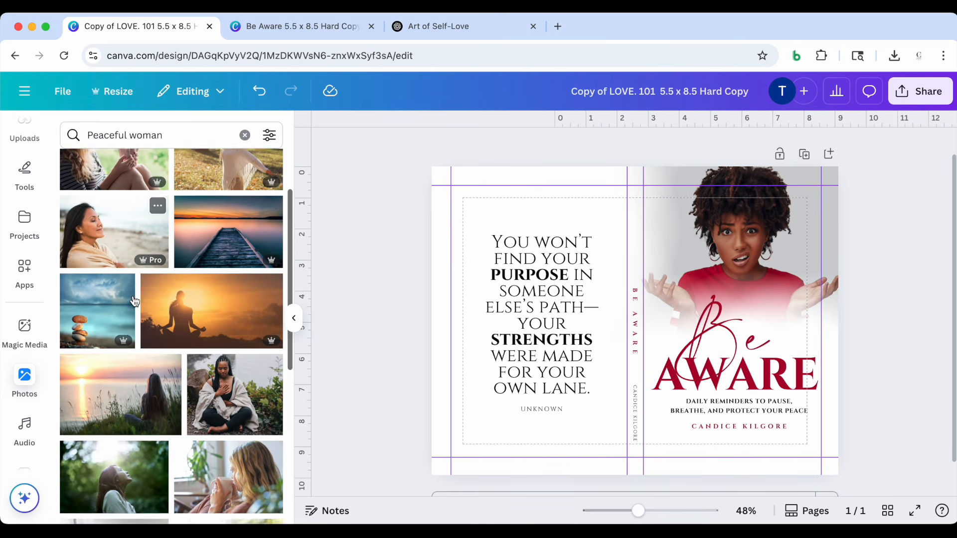
left_click(217, 344)
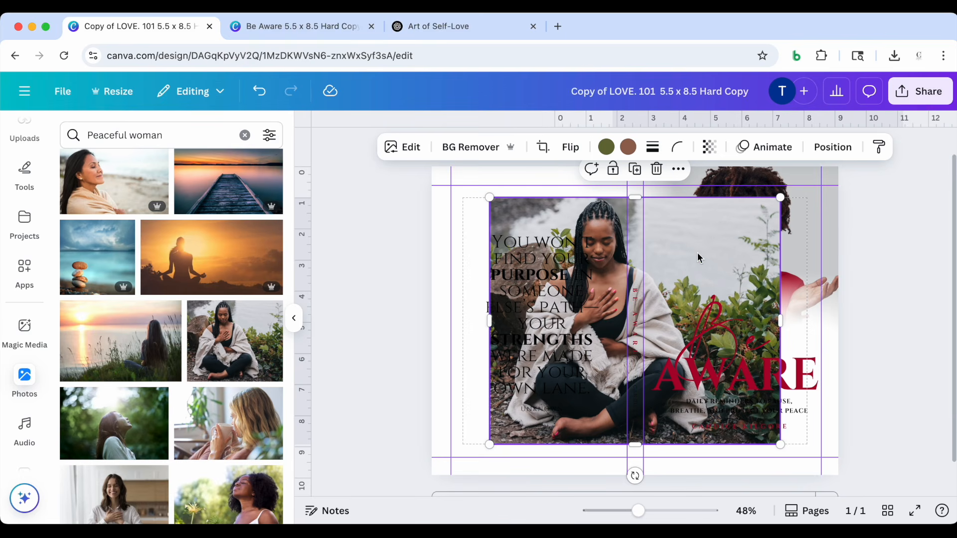
Move the seated woman photo over the front cover and enlarge it to cover most of the panel
left_click(380, 319)
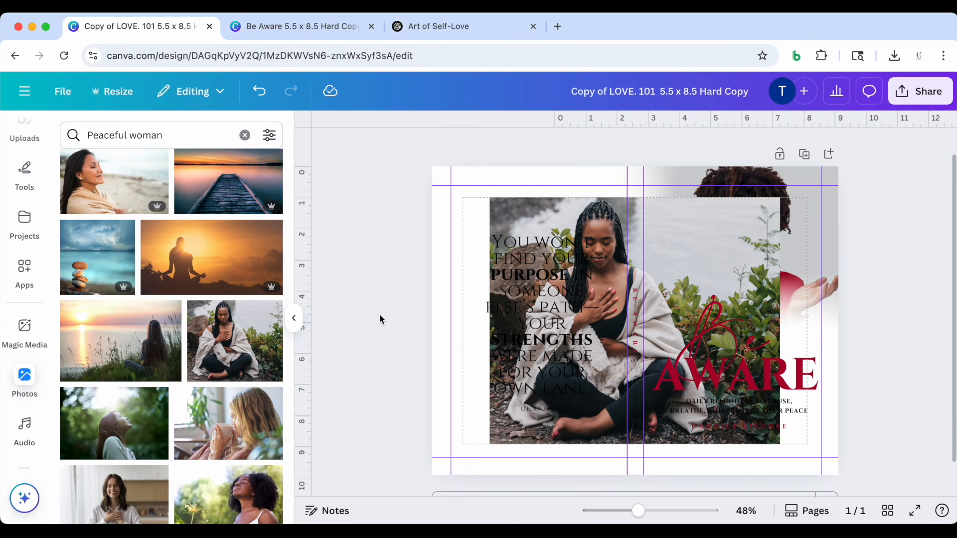
left_click_drag(696, 252, 825, 223)
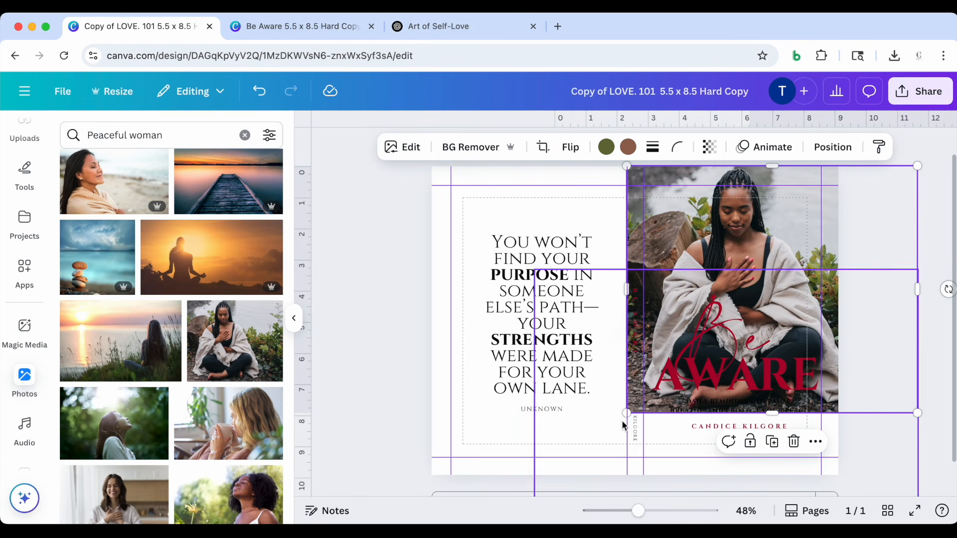
left_click(295, 322)
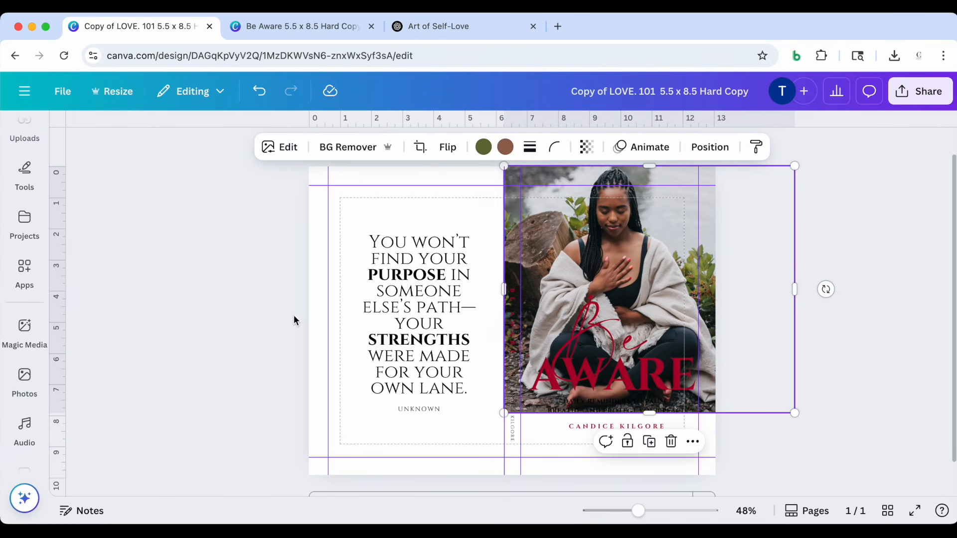
left_click_drag(795, 166, 868, 143)
left_click_drag(673, 258, 663, 284)
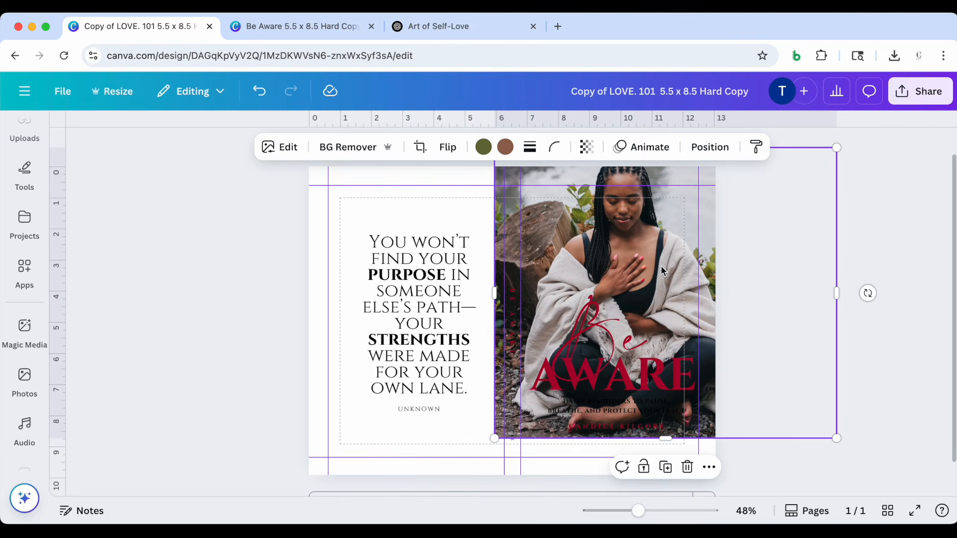
Move the seated woman photo's layer below the two white blurs and just above the original red-shirt photo
left_click(710, 149)
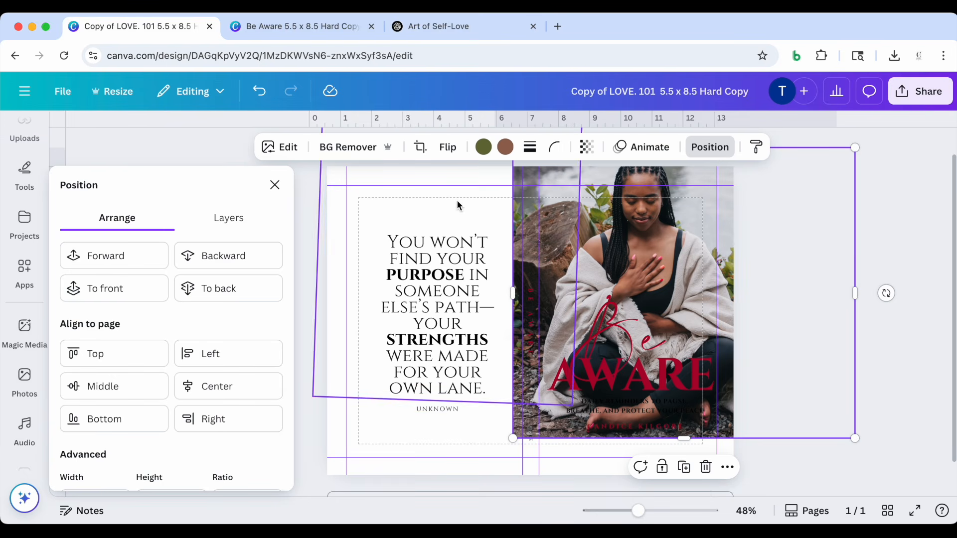
left_click(226, 220)
scroll(196, 336, "down", 4)
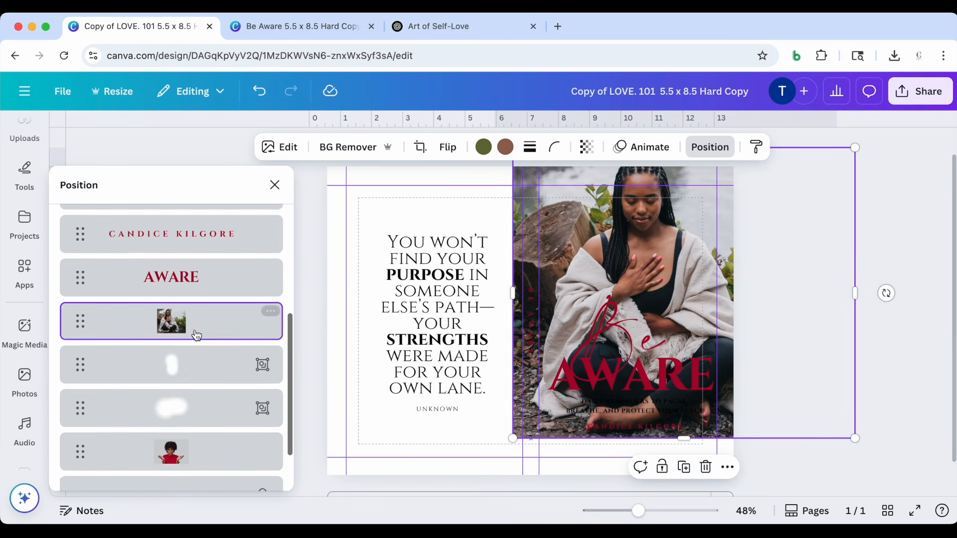
left_click_drag(110, 280, 111, 375)
scroll(123, 416, "down", 1)
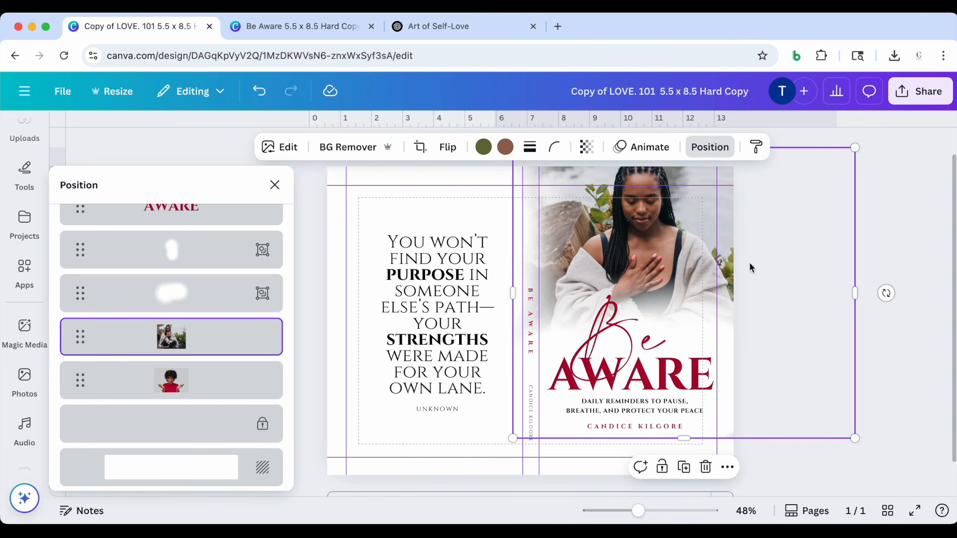
Scale the seated woman photo down and align it to the cover's upper edge, with the woman centered above the title
left_click_drag(816, 226, 800, 245)
scroll(806, 227, "up", 1)
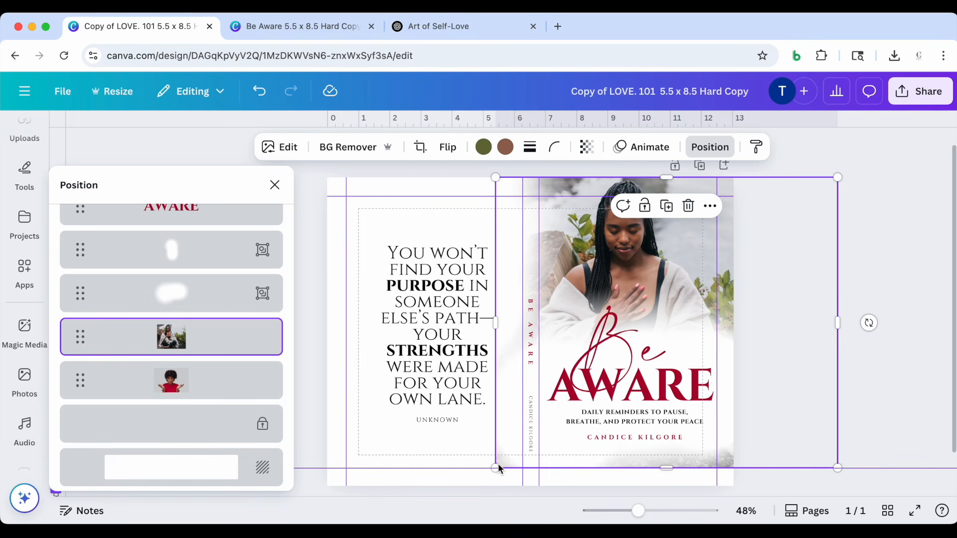
left_click_drag(838, 468, 797, 433)
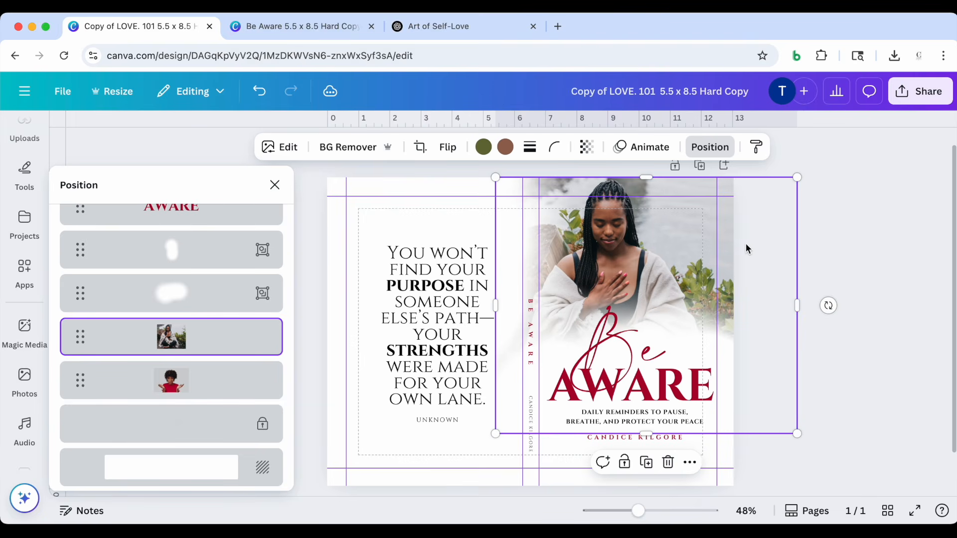
left_click_drag(757, 240, 776, 237)
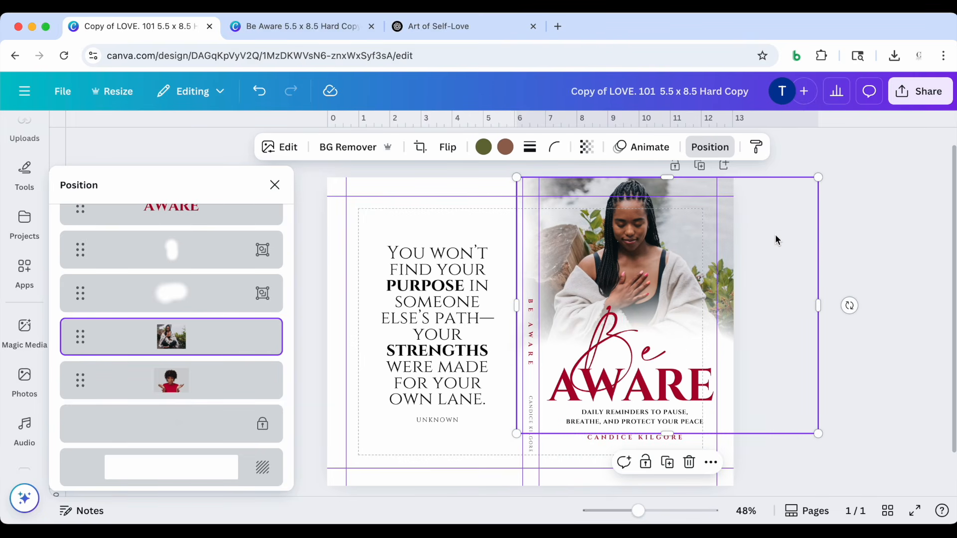
scroll(776, 240, "down", 2)
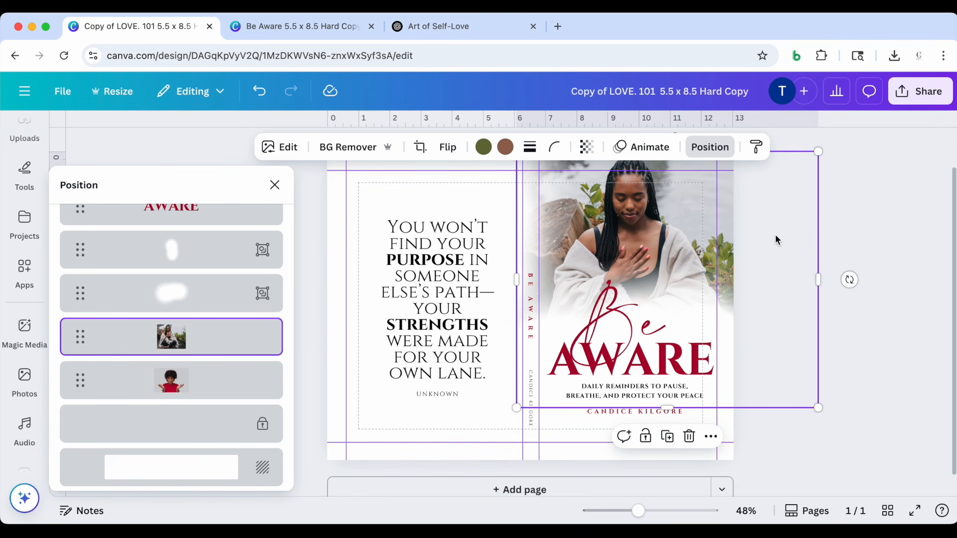
Delete the original photo of the woman in the red shirt from the cover
left_click(169, 387)
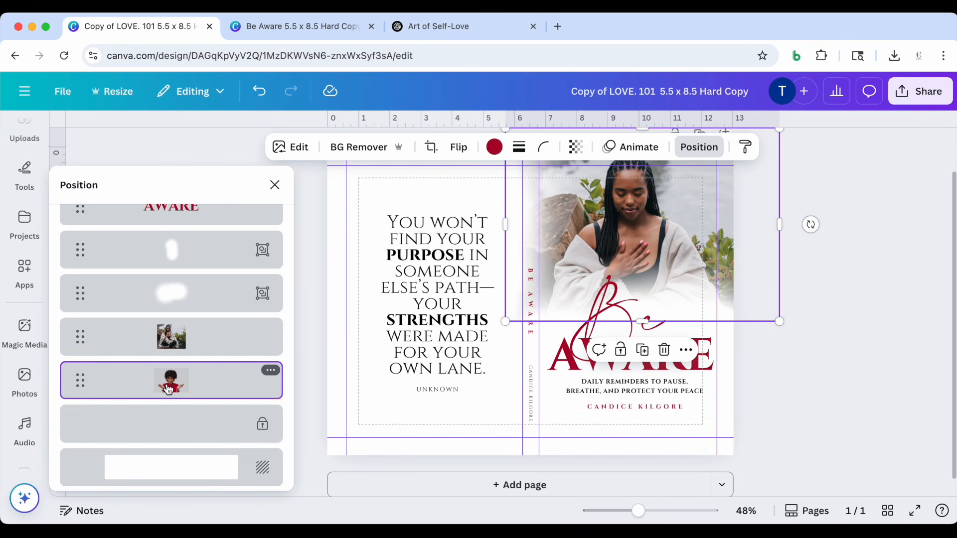
key("Delete")
left_click(826, 330)
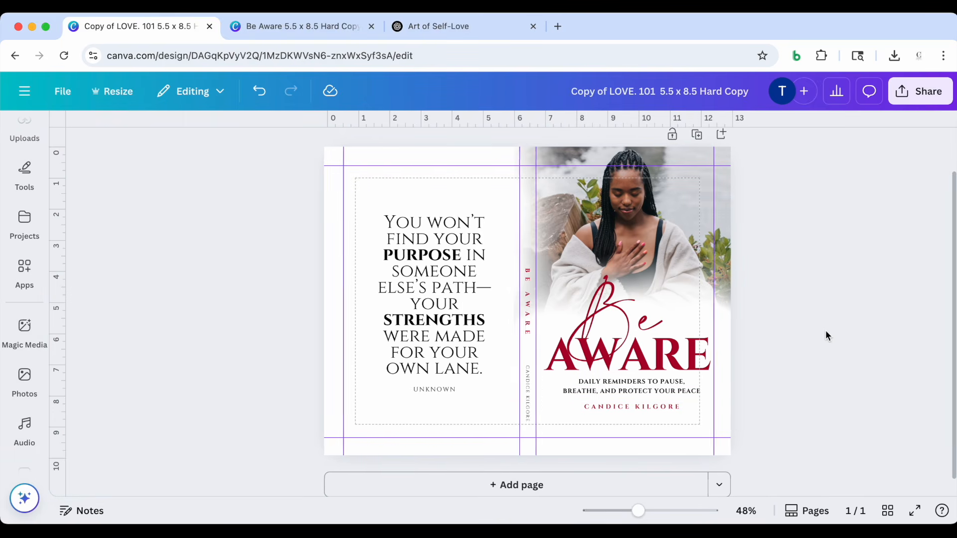
Recolor the title word AWARE on the front cover with the taupe brown sampled from the seated woman photo
mouse_move(639, 511)
left_mouse_down()
mouse_move(654, 509)
mouse_move(644, 511)
left_mouse_up()
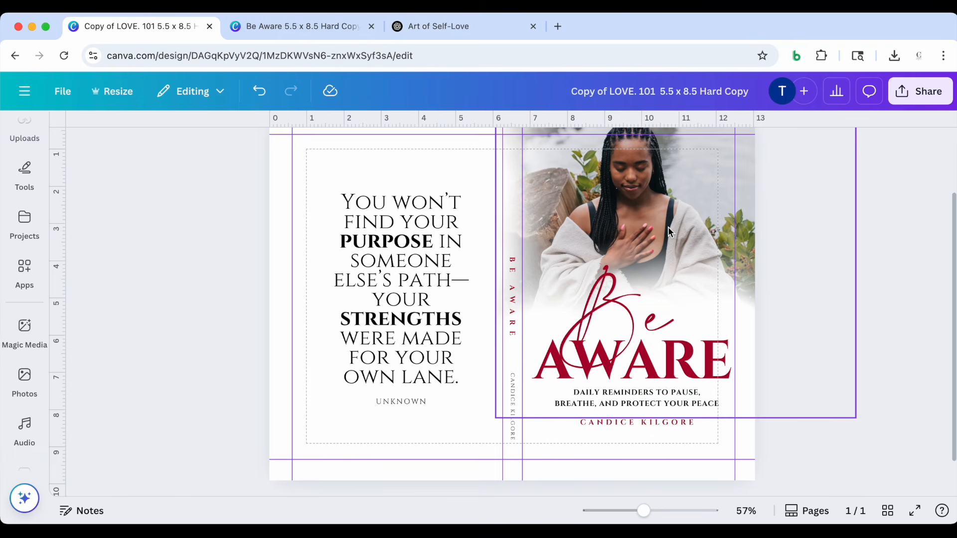
scroll(668, 226, "up", 1)
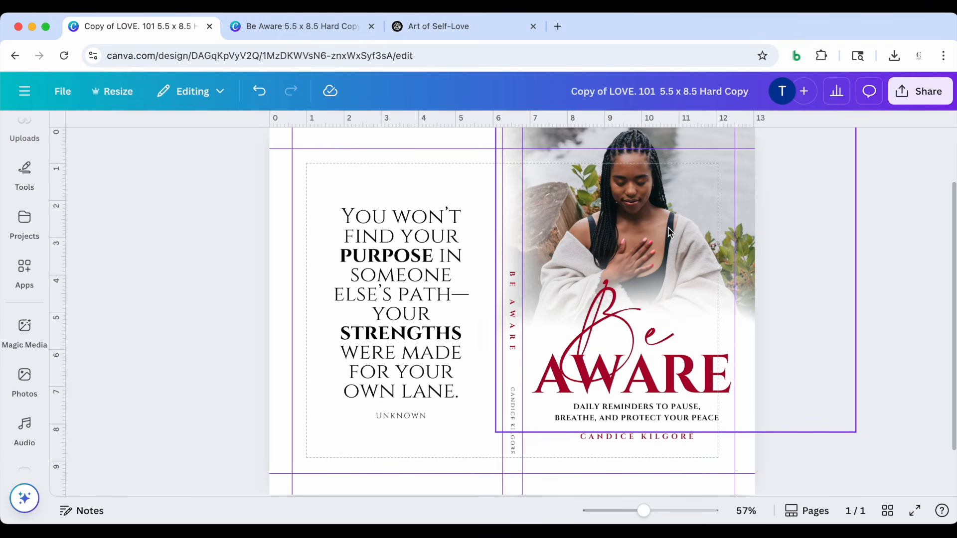
left_click(692, 388)
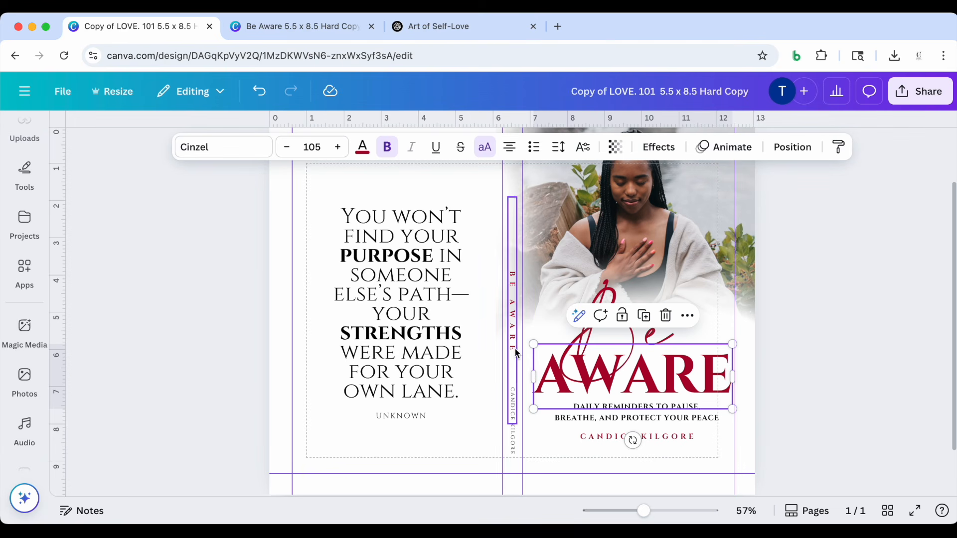
left_click(363, 148)
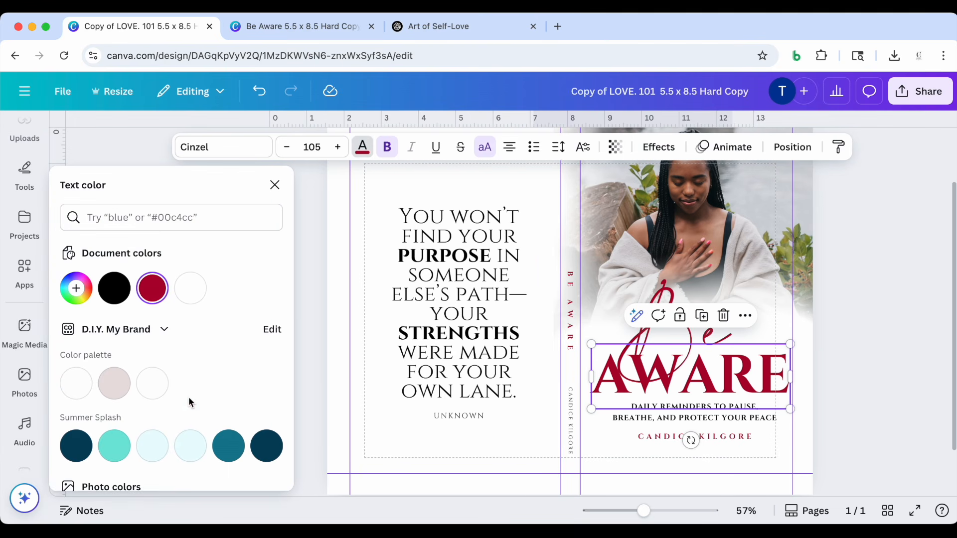
scroll(190, 393, "down", 4)
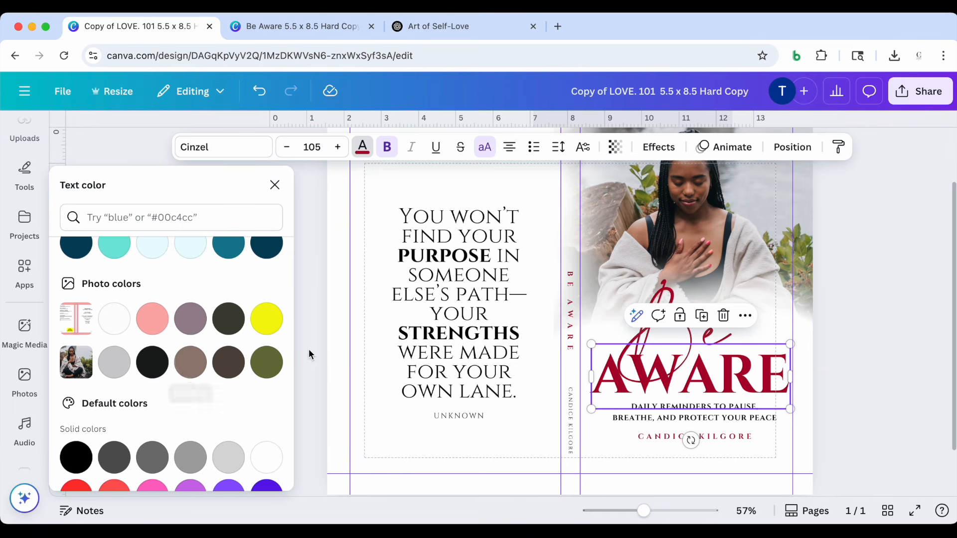
left_click(197, 370)
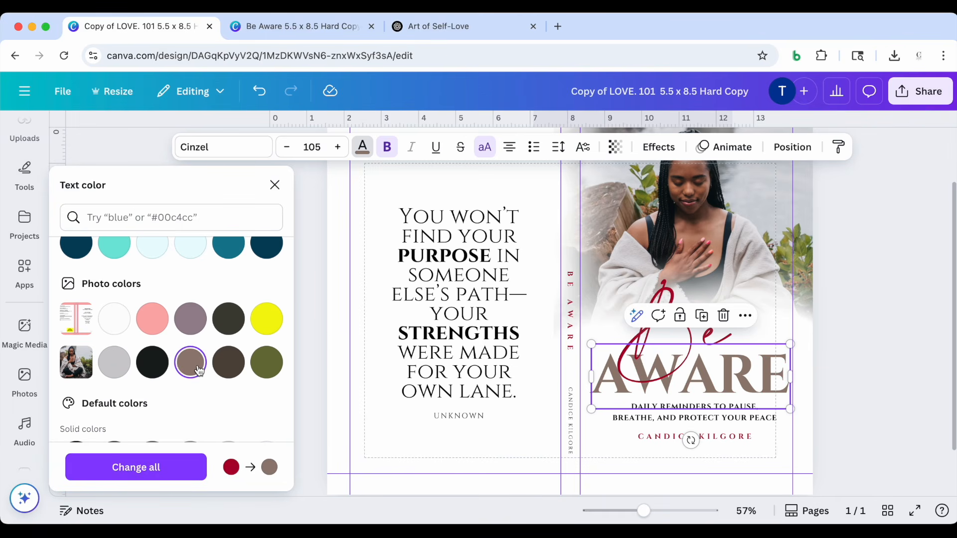
Recolor the script word Be, the front cover's author name and the spine title with the photo's olive green
left_click(692, 339)
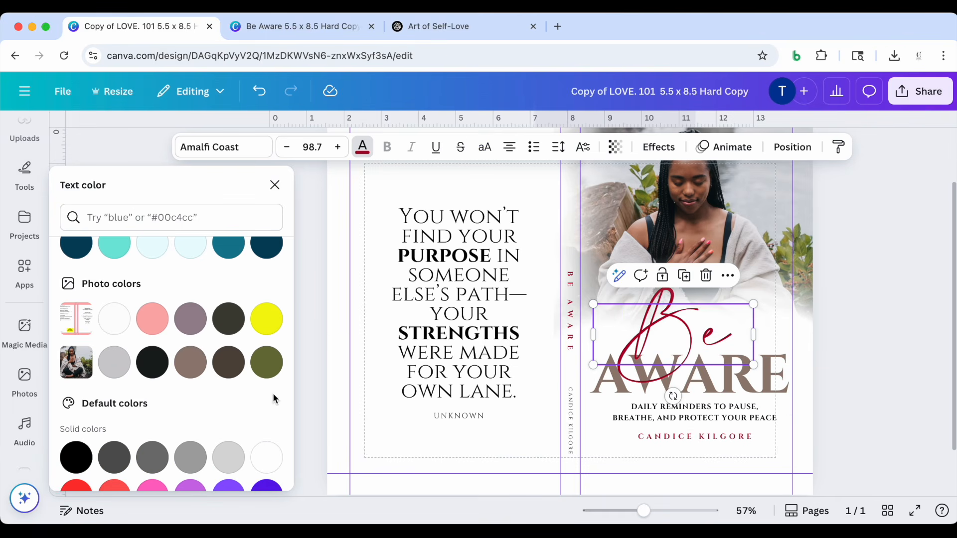
left_click(268, 364)
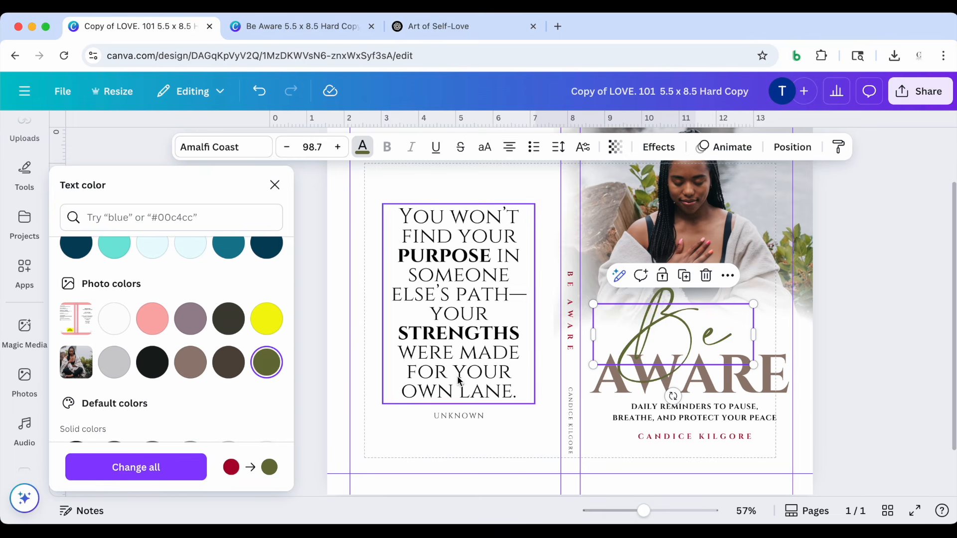
left_click(696, 437)
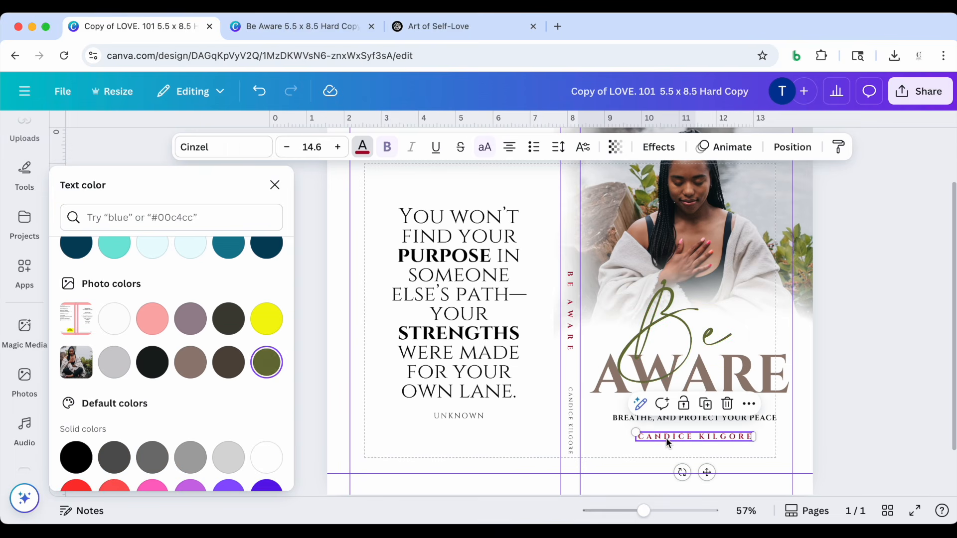
left_click(271, 373)
left_click(572, 291)
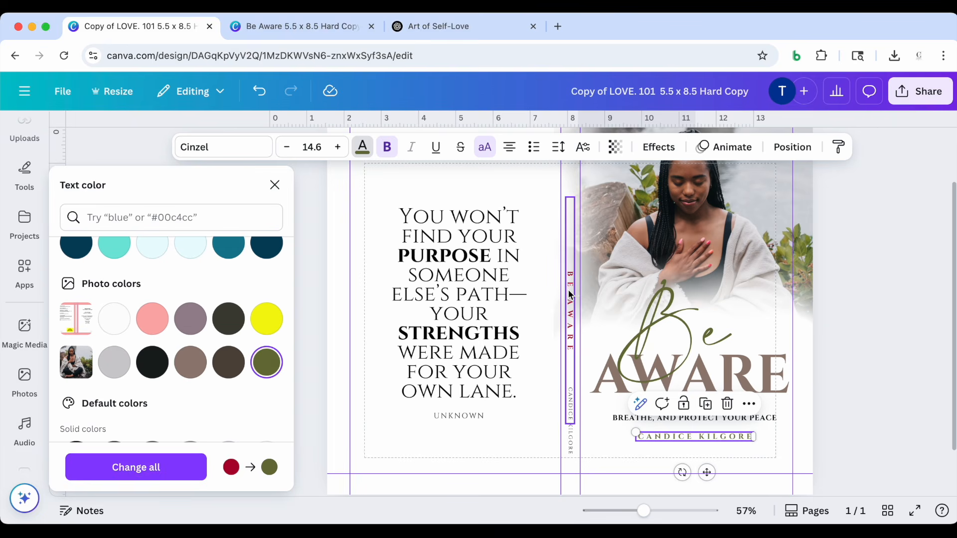
left_click(267, 364)
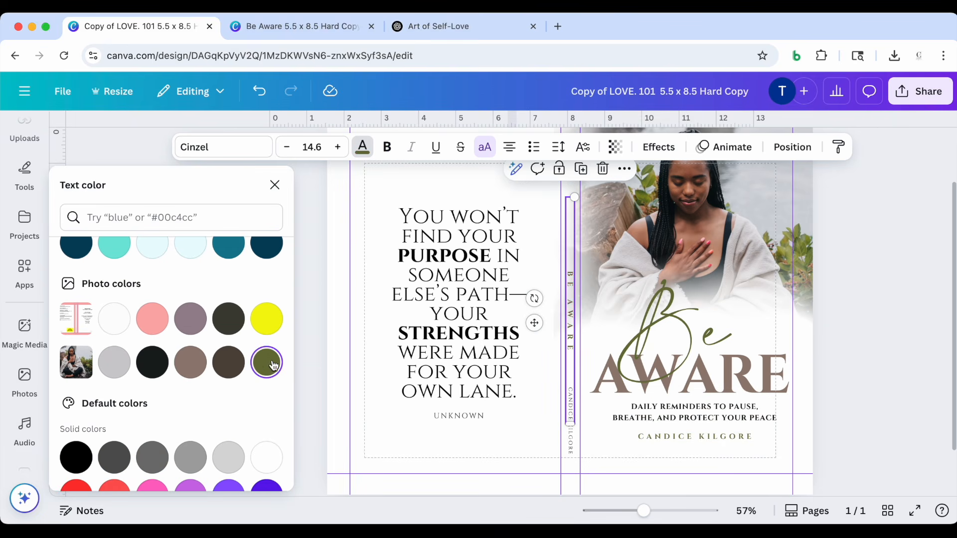
Recolor the bold words PURPOSE and STRENGTHS in the back cover quote with the photo's olive green
left_click(436, 266)
left_click_drag(489, 255, 401, 258)
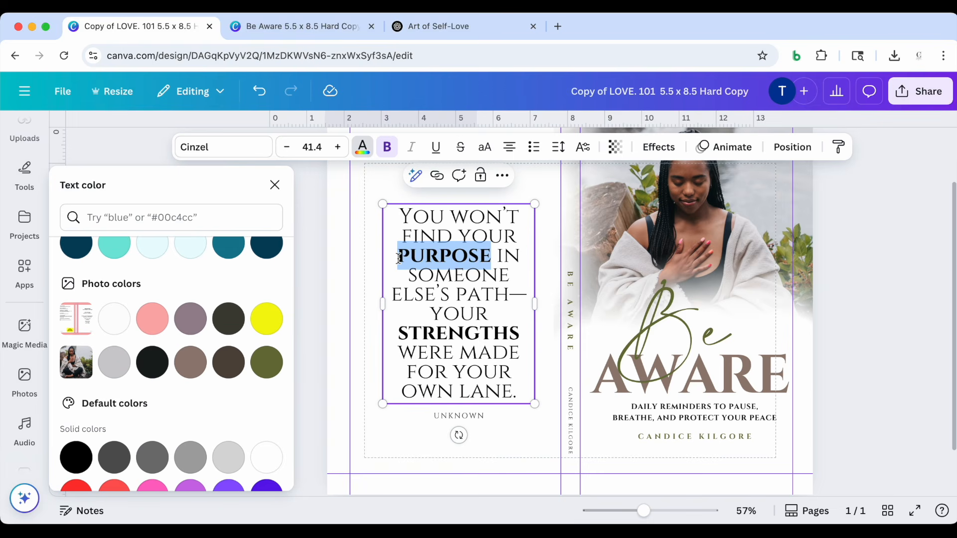
left_click(266, 362)
left_click_drag(525, 335, 397, 333)
left_click(273, 365)
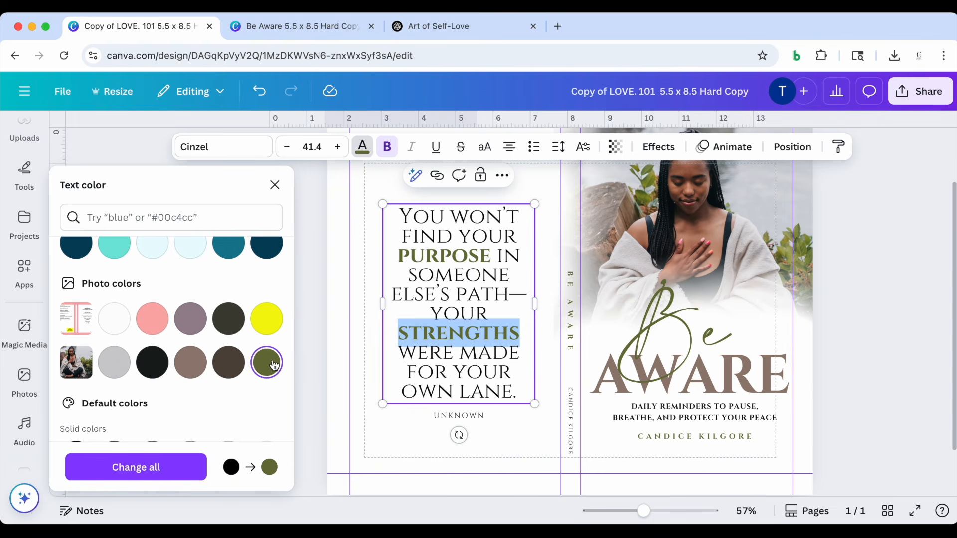
left_click(906, 332)
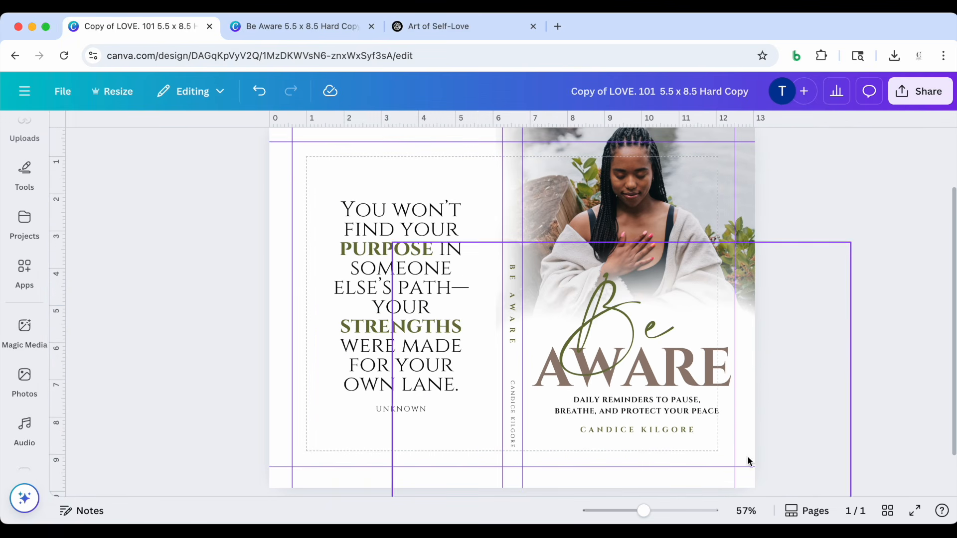
Examine the recolored back cover, spine and front cover over their full height
mouse_move(643, 512)
left_mouse_down()
mouse_move(633, 514)
mouse_move(643, 516)
left_mouse_up()
scroll(833, 369, "up", 2)
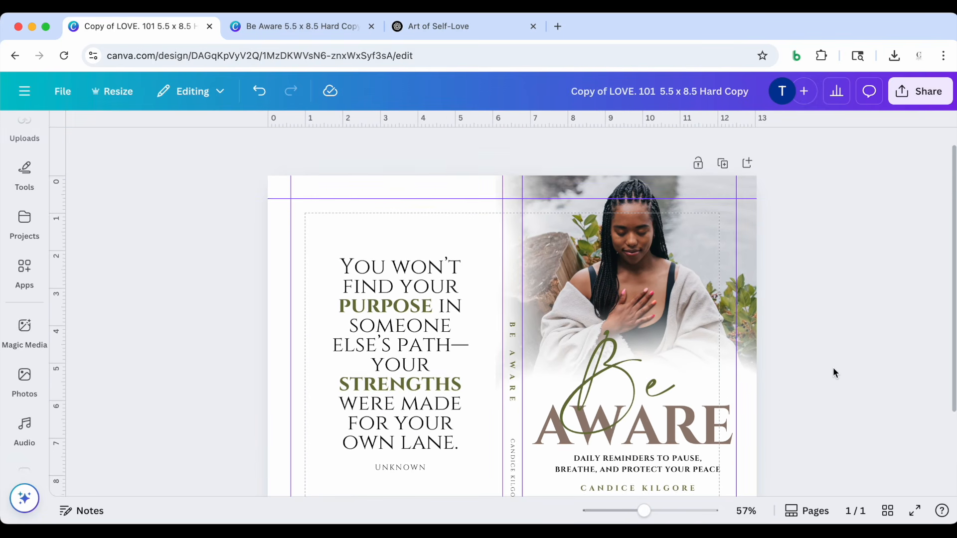
scroll(833, 369, "down", 5)
scroll(833, 369, "up", 4)
scroll(833, 367, "up", 1)
scroll(833, 367, "down", 2)
scroll(833, 367, "up", 2)
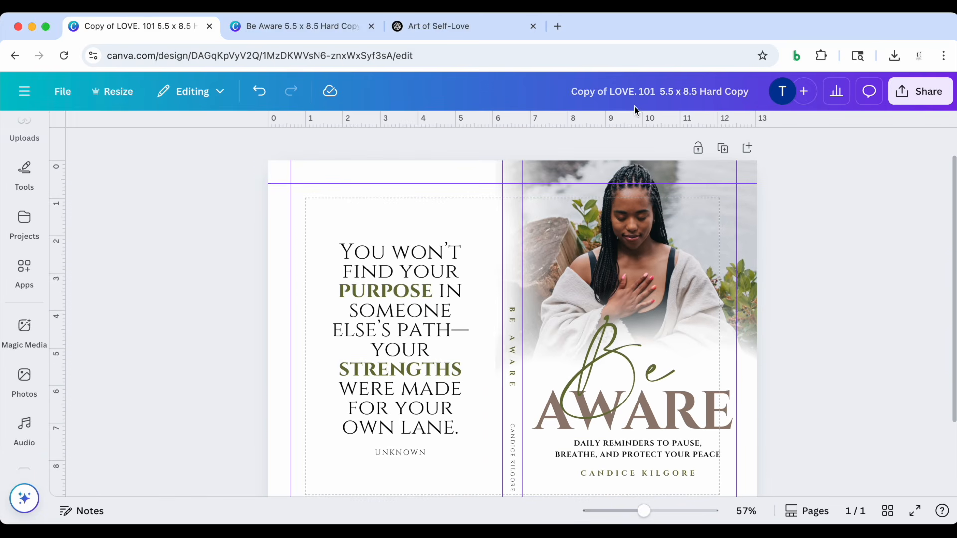
Rename the cover design to Be Aware 5.5 x 8.5 Hard Copy
left_click_drag(656, 93, 568, 93)
type("Be Awa")
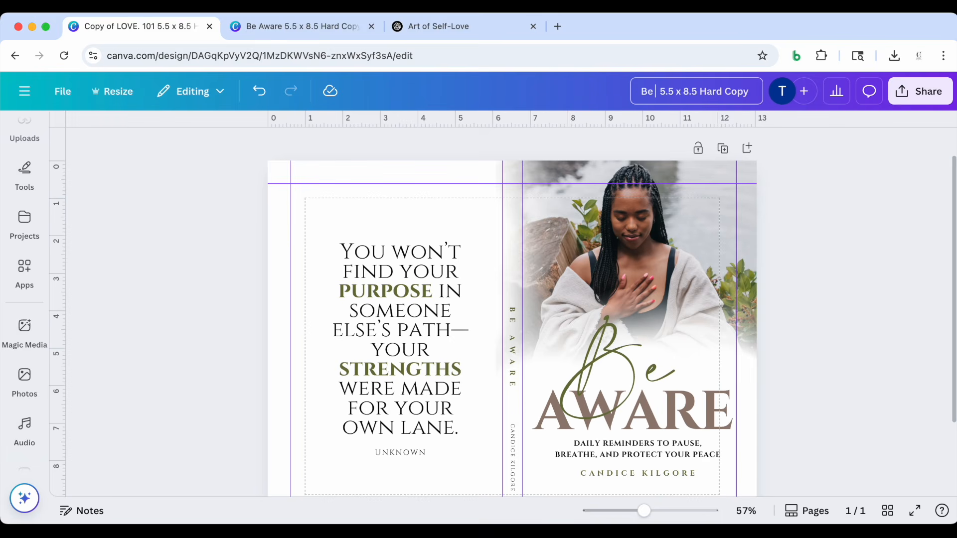
type("re")
left_click(879, 202)
Open the cover's download settings and set the file type to PDF Print
scroll(878, 202, "down", 2)
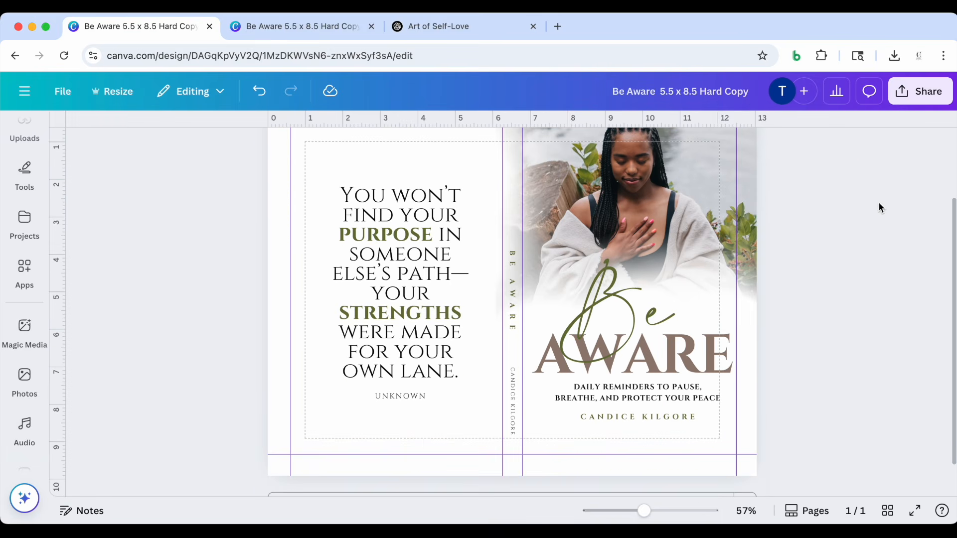
left_click(912, 93)
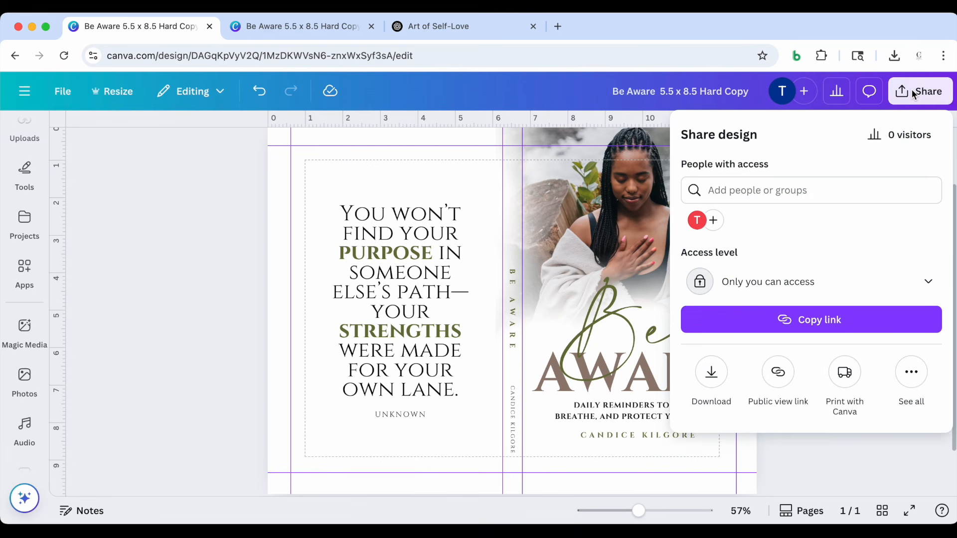
left_click(711, 373)
left_click(826, 194)
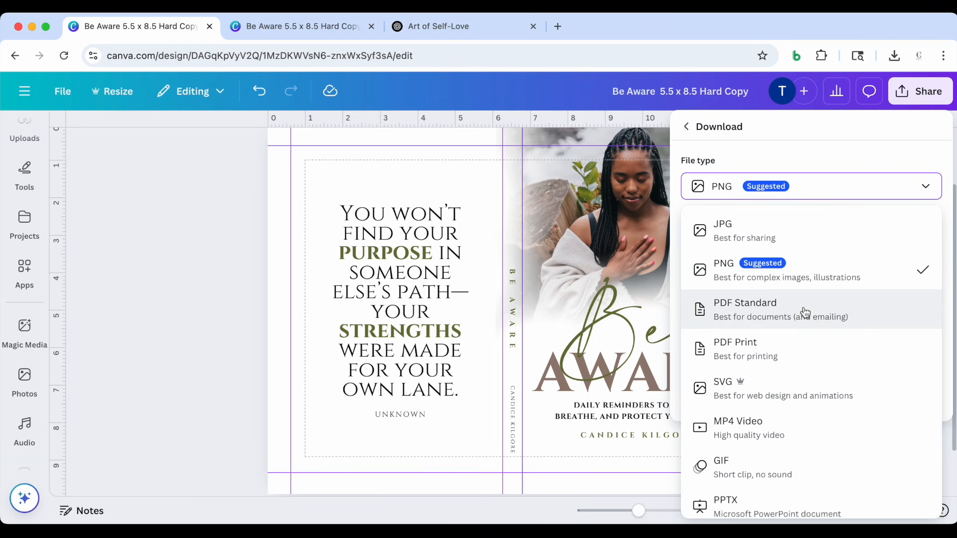
left_click(785, 316)
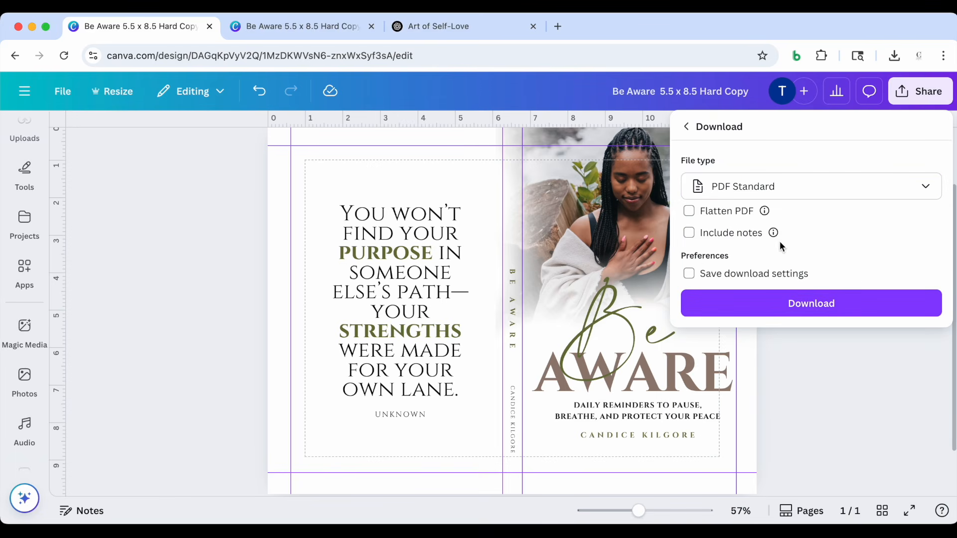
left_click(859, 197)
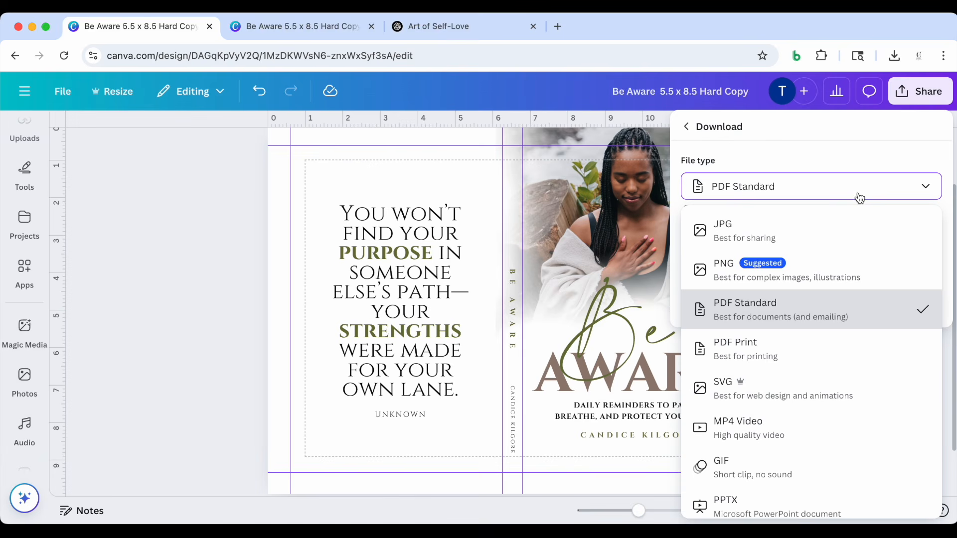
left_click(810, 360)
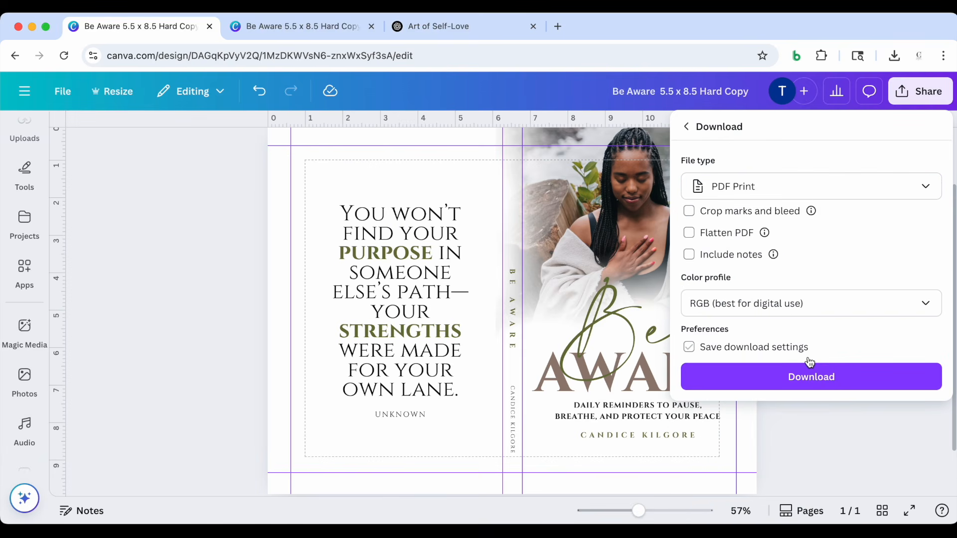
Set the color profile to CMYK (best for professional printing) and download the cover
left_click(851, 305)
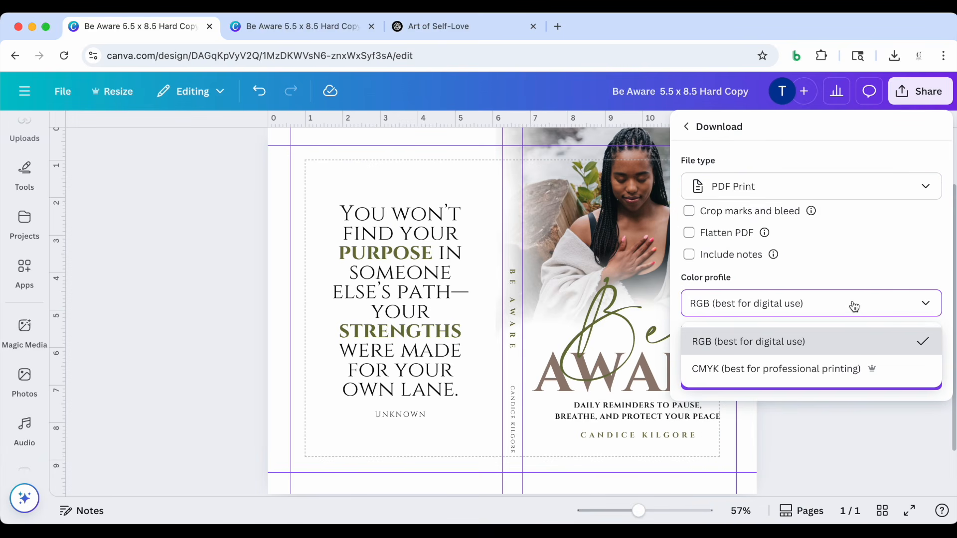
left_click(816, 370)
scroll(848, 304, "down", 1)
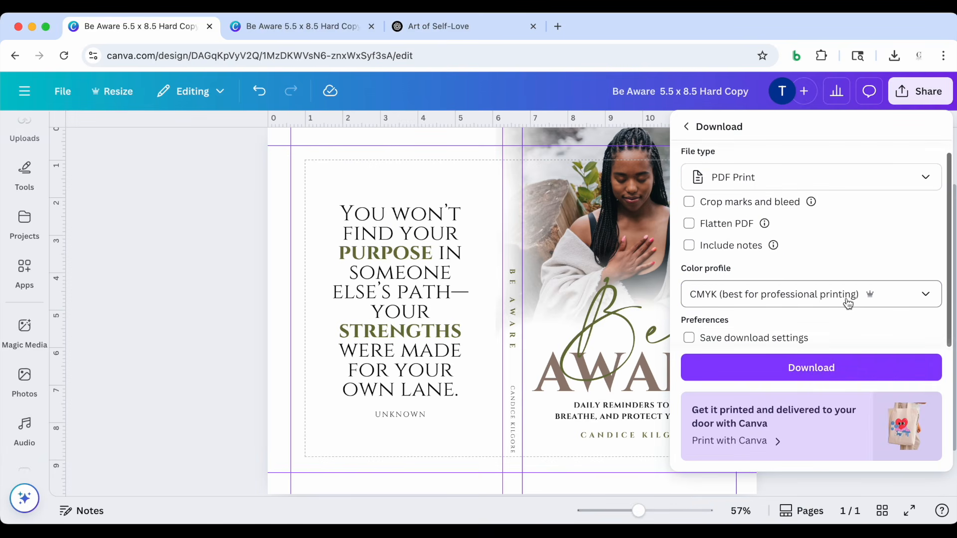
left_click(826, 369)
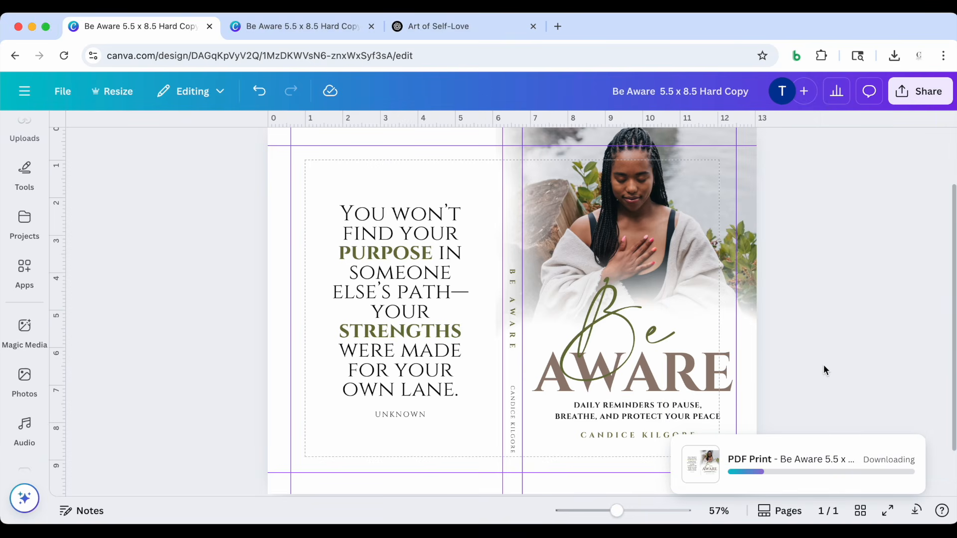
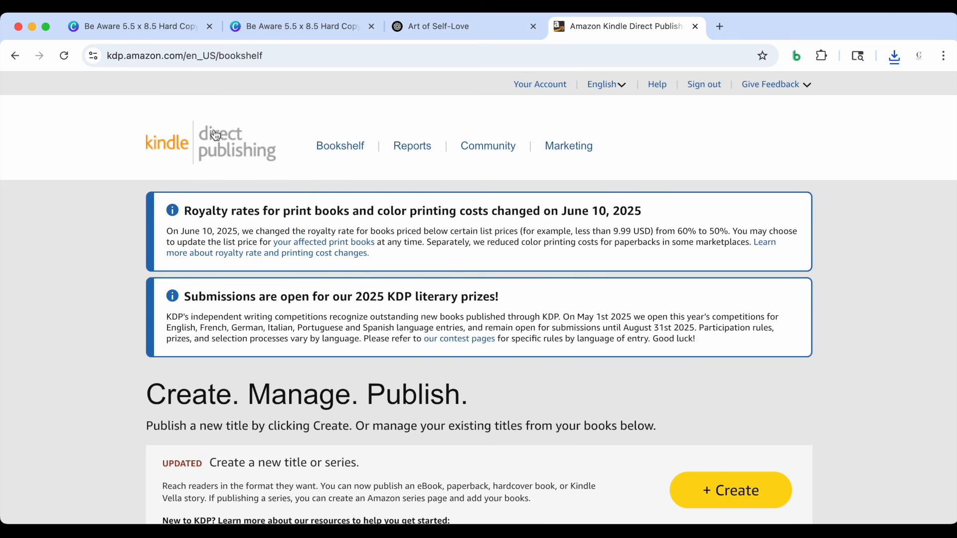
Switch to the Kindle Direct Publishing bookshelf and start creating a new hardcover title
scroll(120, 163, "down", 2)
scroll(120, 168, "down", 4)
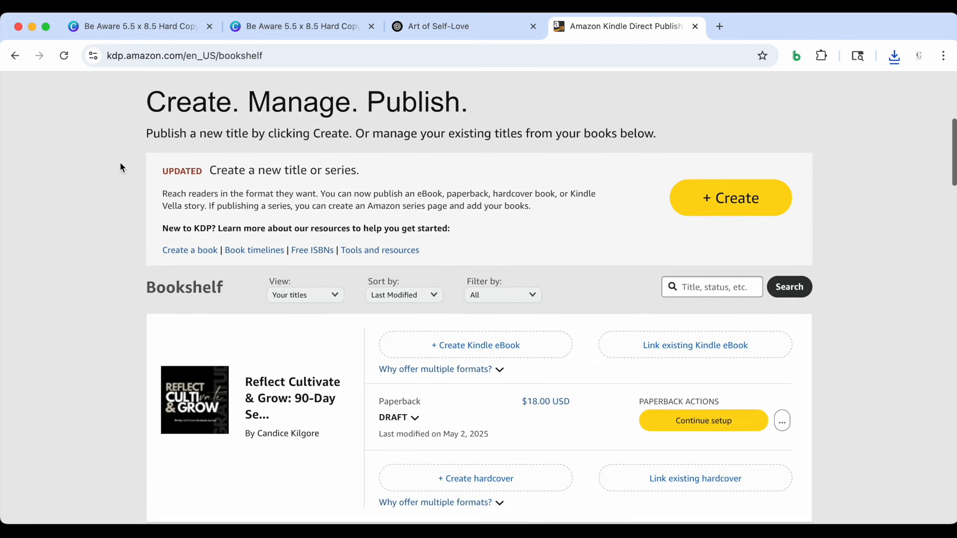
scroll(120, 168, "up", 2)
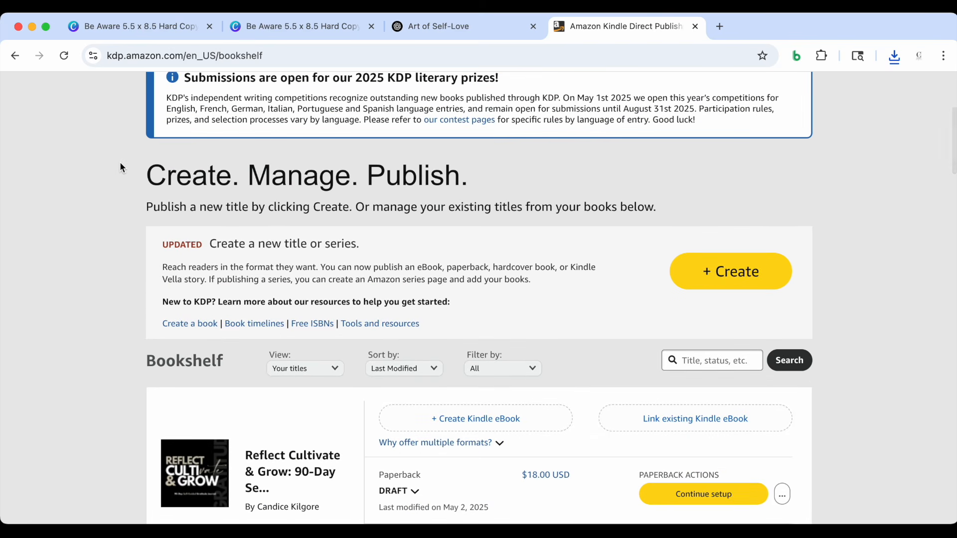
scroll(120, 167, "up", 5)
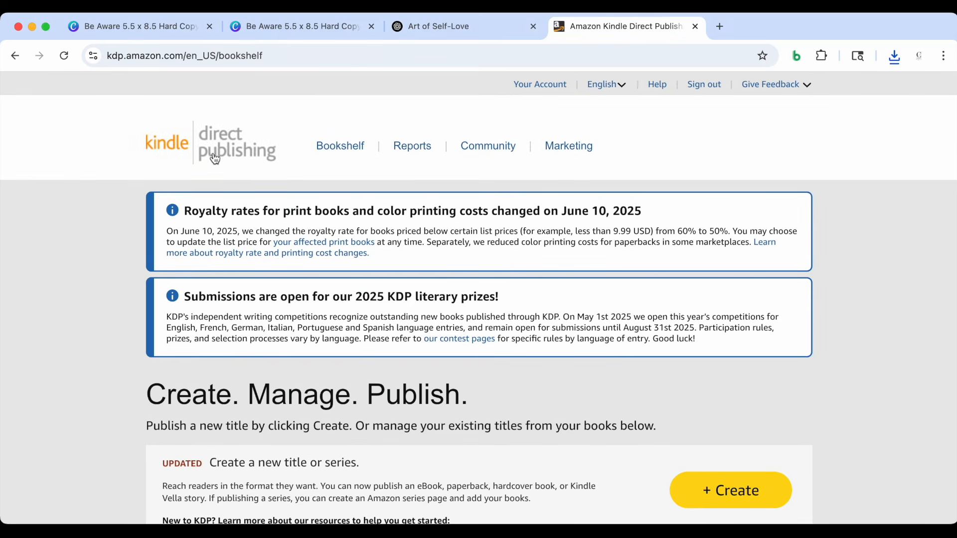
scroll(263, 164, "down", 2)
scroll(435, 317, "down", 2)
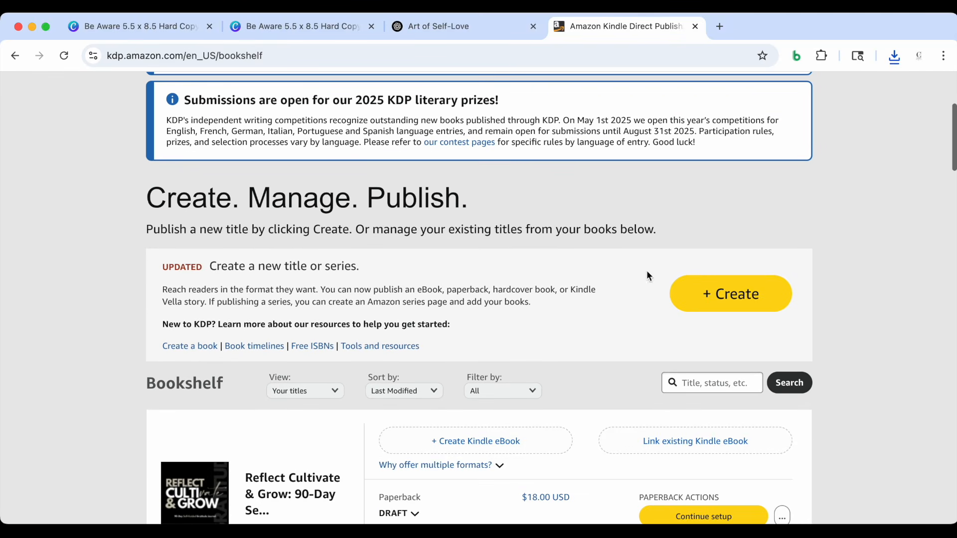
left_click(740, 294)
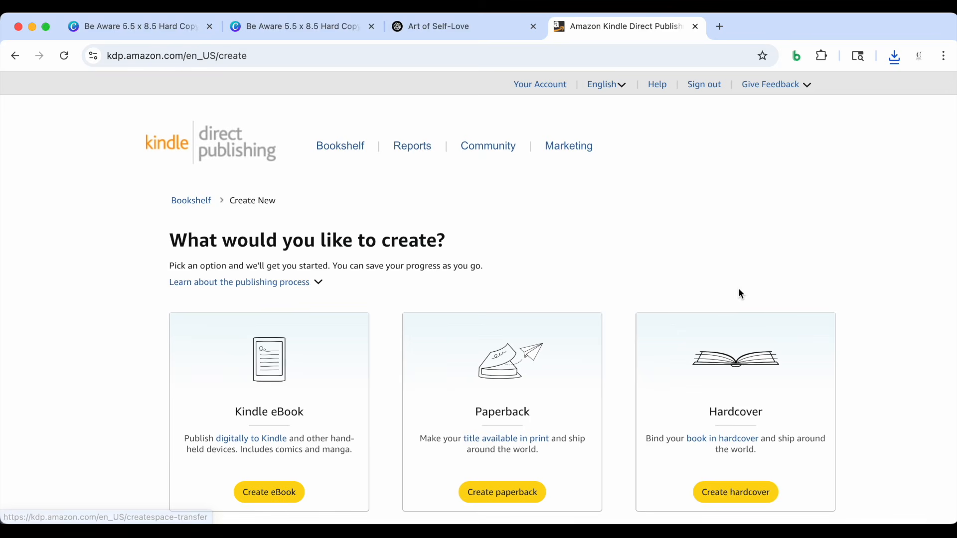
scroll(740, 294, "down", 2)
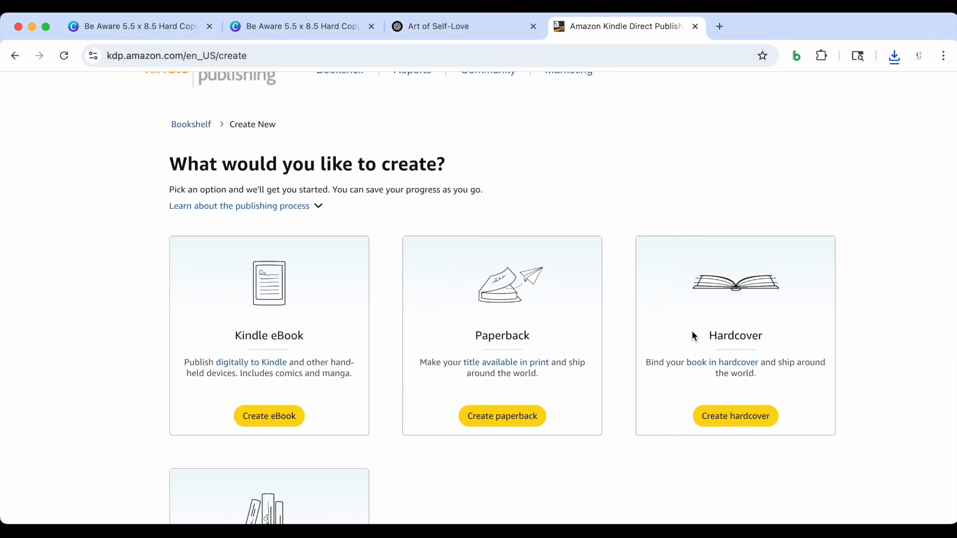
scroll(694, 337, "down", 1)
left_click(715, 388)
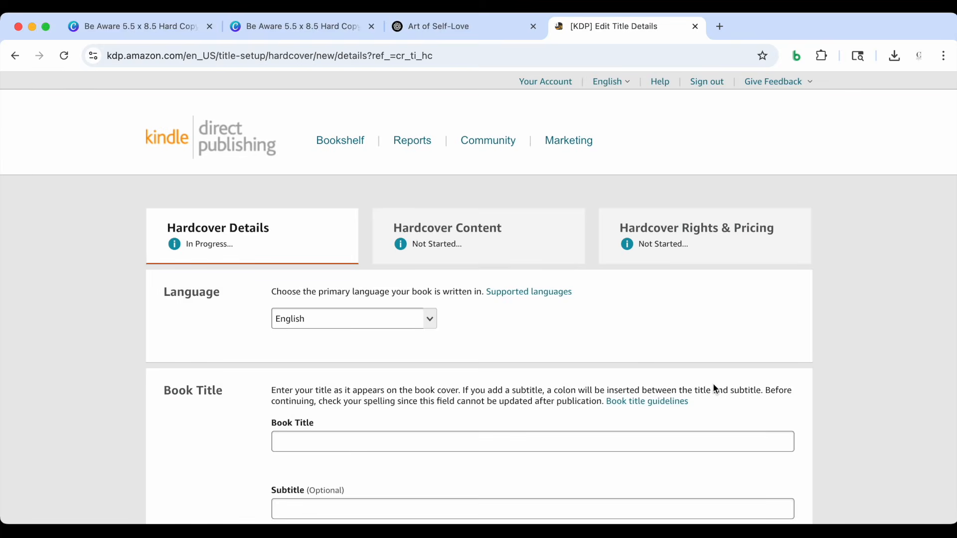
Enter Be Aware as the book title and Daily Reminders to Pause, Breathe, and Protect Your Peace as the subtitle
scroll(654, 345, "down", 2)
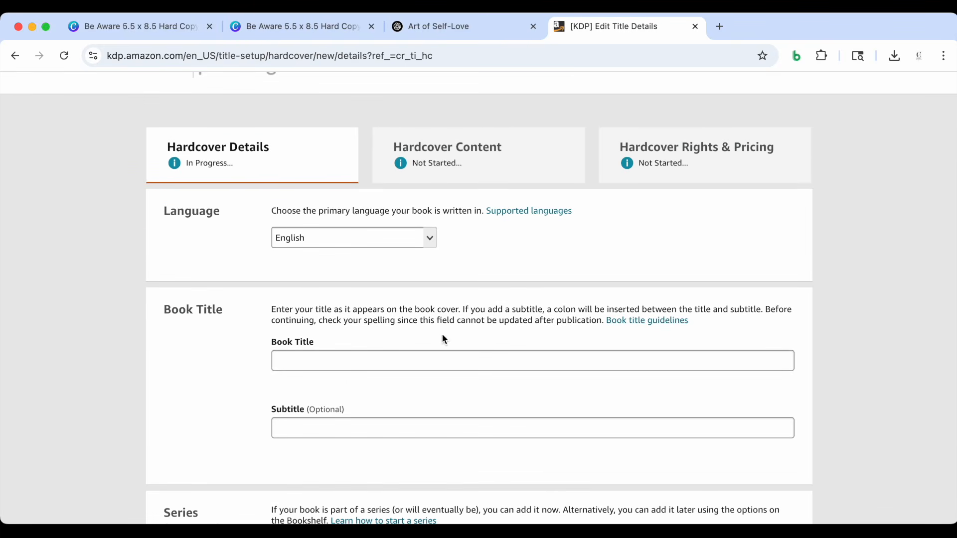
left_click(351, 364)
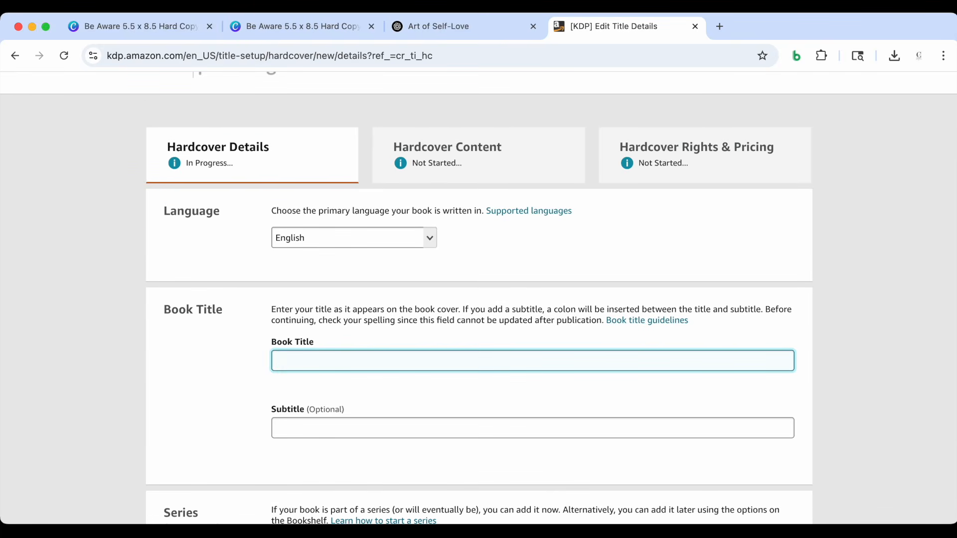
left_click(298, 427)
type("Daily Reminders to Pause, Breathe, and Protect Your Peace")
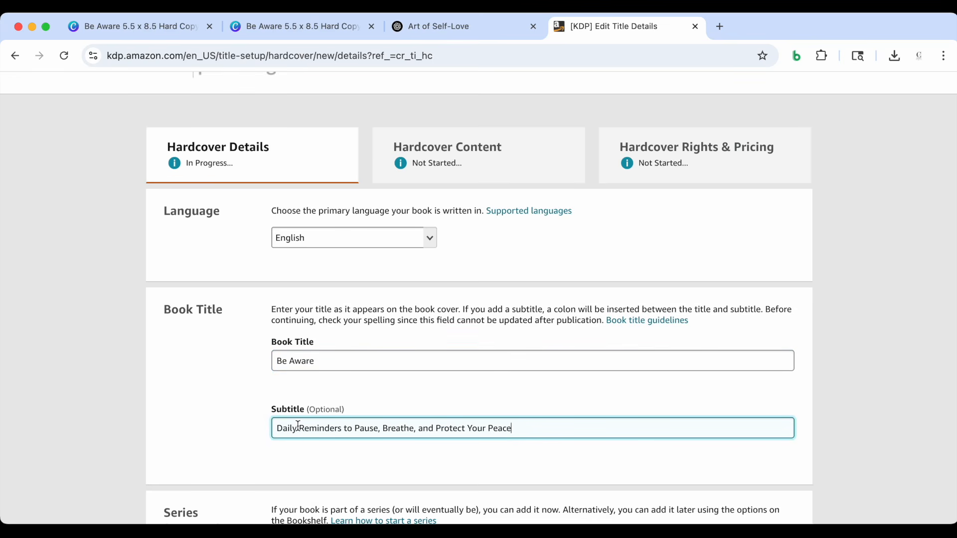
scroll(299, 422, "down", 3)
left_click(188, 307)
Fill in the primary author's first and last name from the autofill suggestion, leaving series and edition number empty
scroll(188, 308, "down", 3)
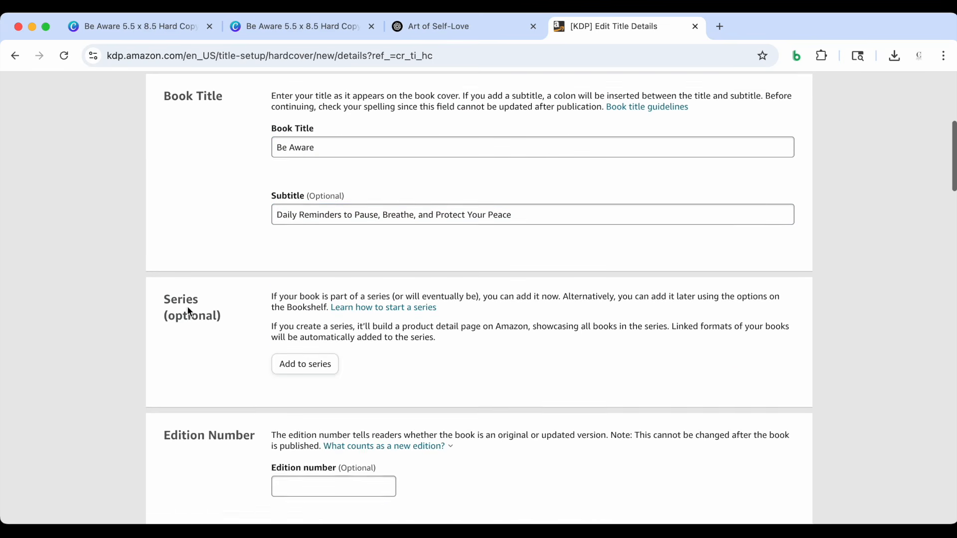
scroll(227, 278, "down", 3)
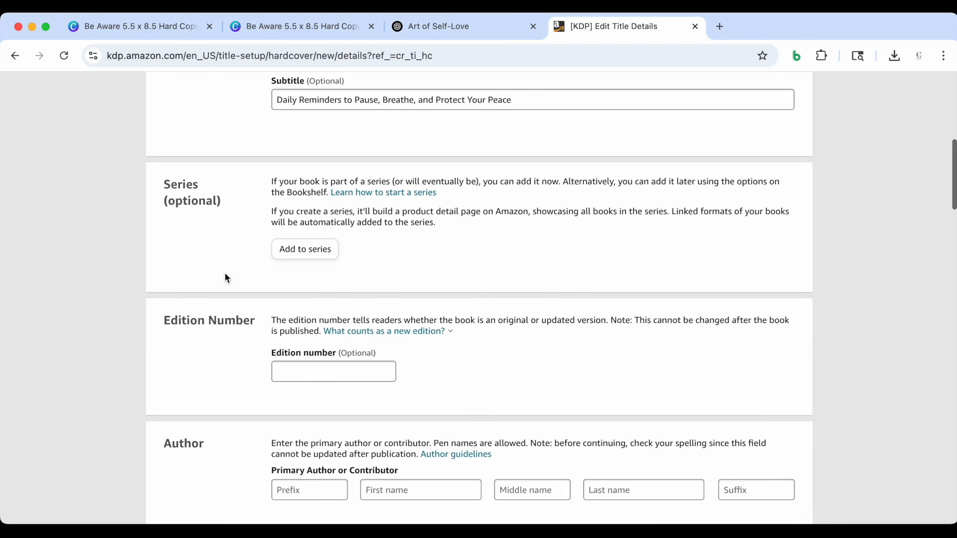
scroll(216, 319, "down", 3)
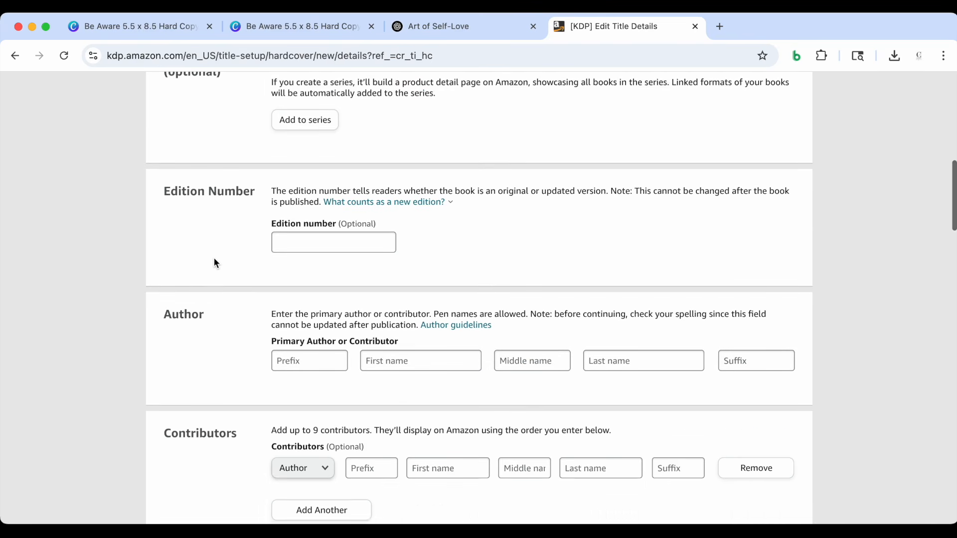
left_click(419, 293)
left_click(448, 321)
scroll(447, 321, "down", 2)
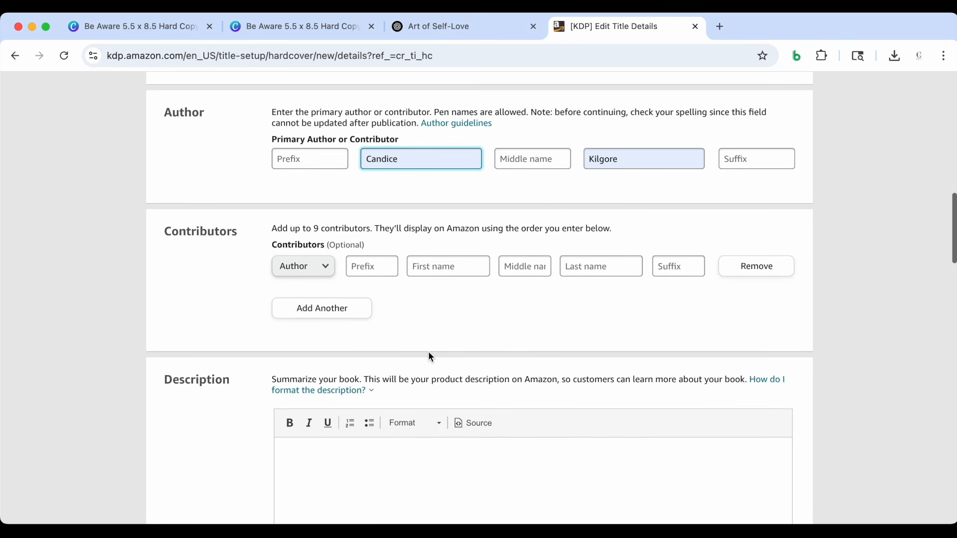
Place the cursor in the empty book description, and switch to the subtitle options in the Art of Self-Love ChatGPT conversation
scroll(427, 339, "down", 2)
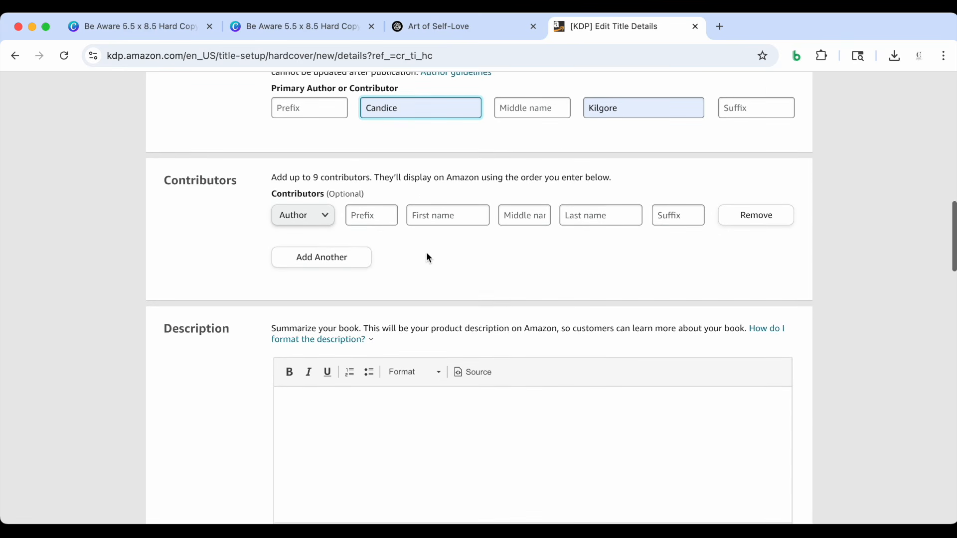
scroll(389, 279, "down", 1)
left_click(344, 369)
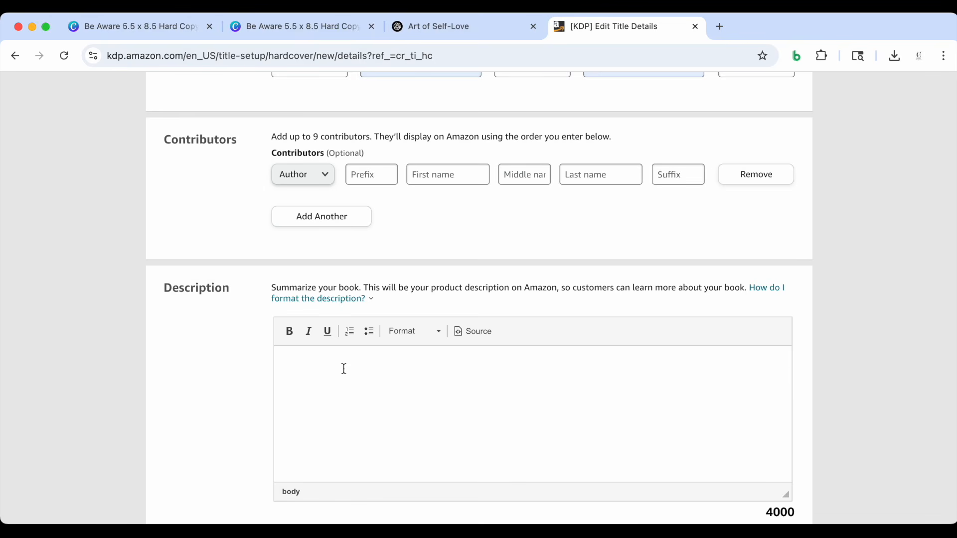
scroll(344, 369, "down", 1)
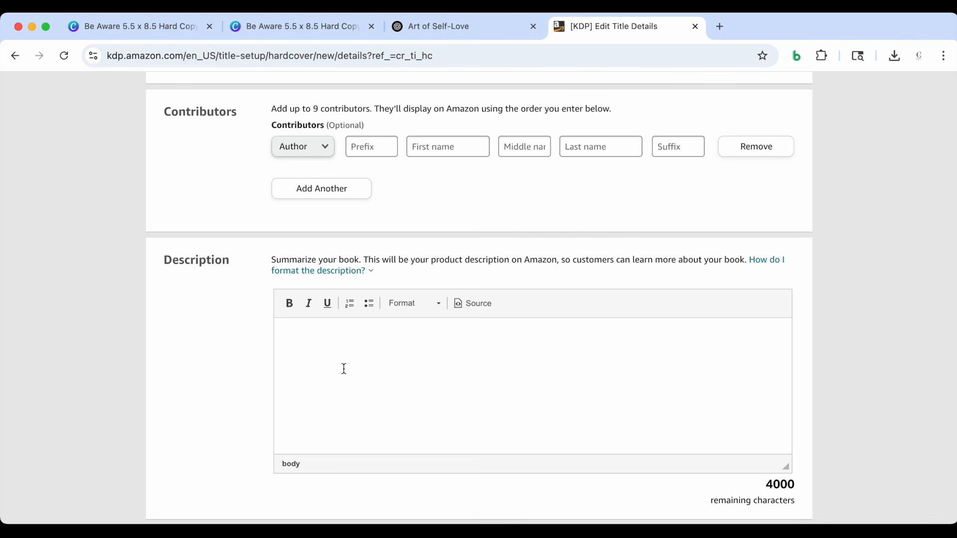
left_click(430, 20)
scroll(439, 279, "down", 2)
scroll(441, 283, "down", 3)
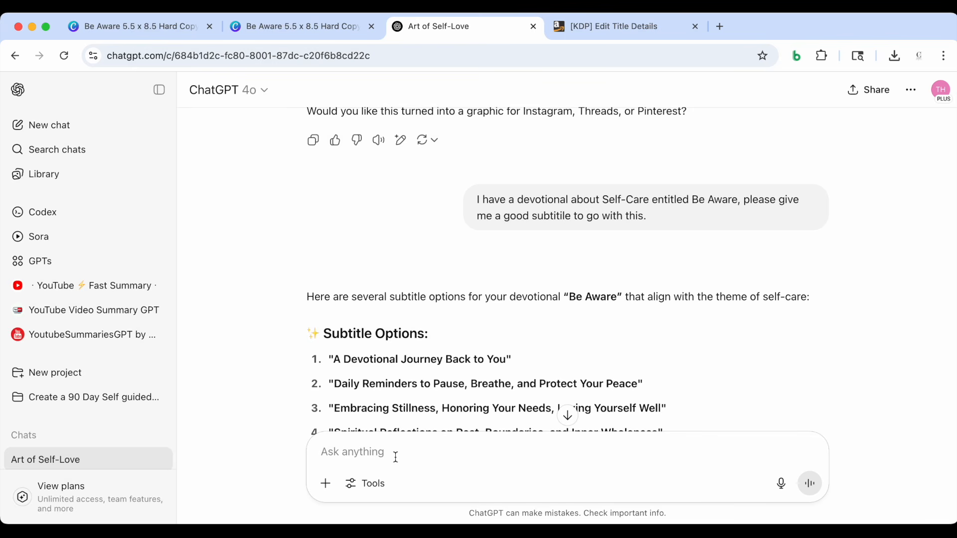
Write the prompt Create an Amazon KDP book description for the devotional entitled "Be Aware, without sending it
left_click(396, 457)
type("Create a")
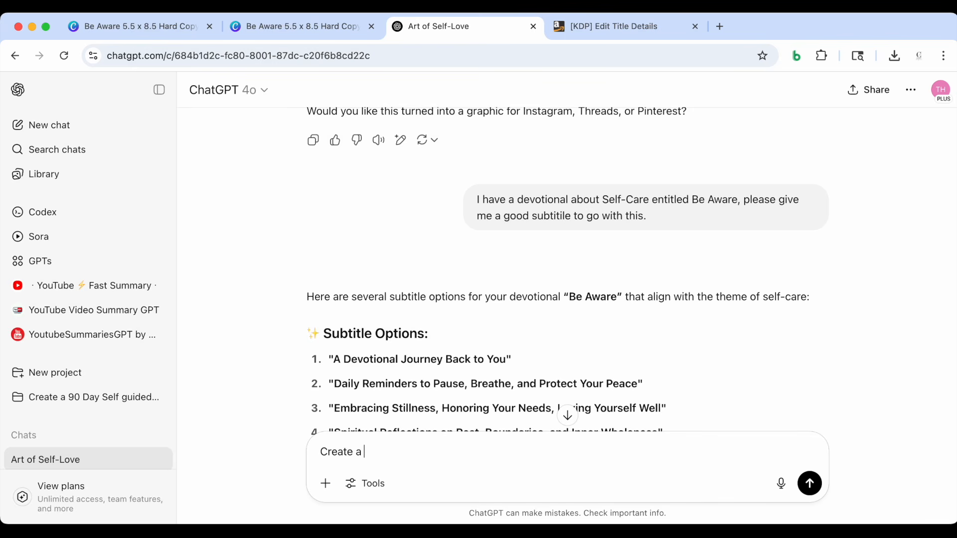
type("n Amazon KDP boo")
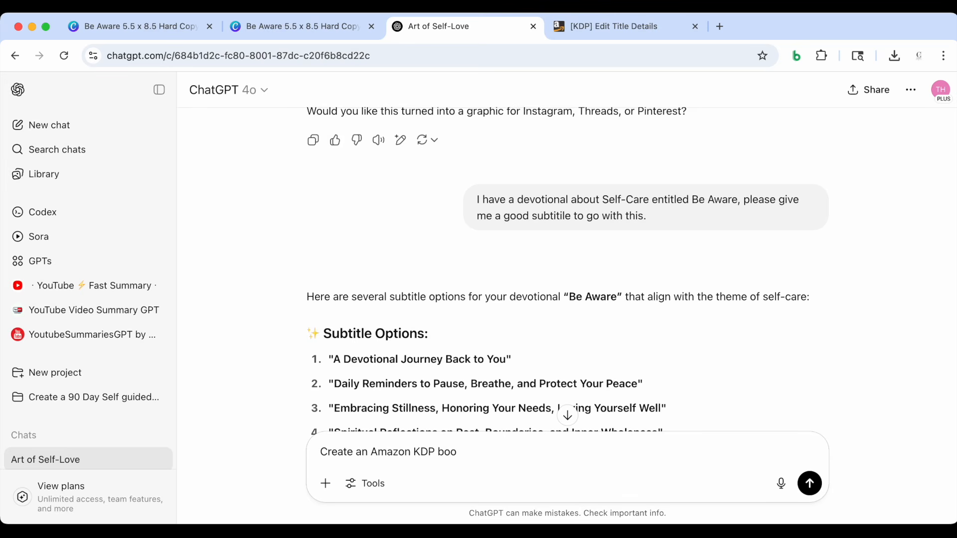
type("k descriptio")
key("BackSpace")
type("for")
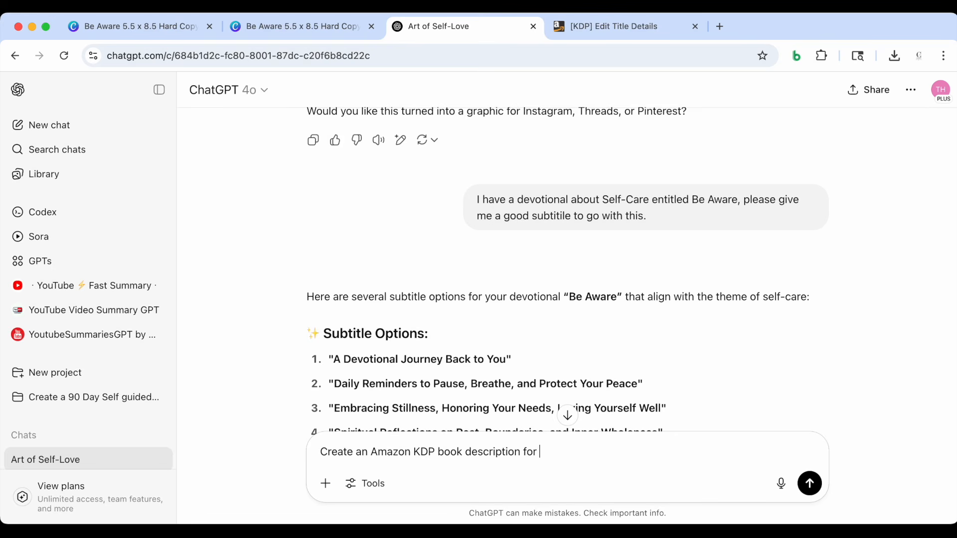
type(" the book")
type("nal entitled \"")
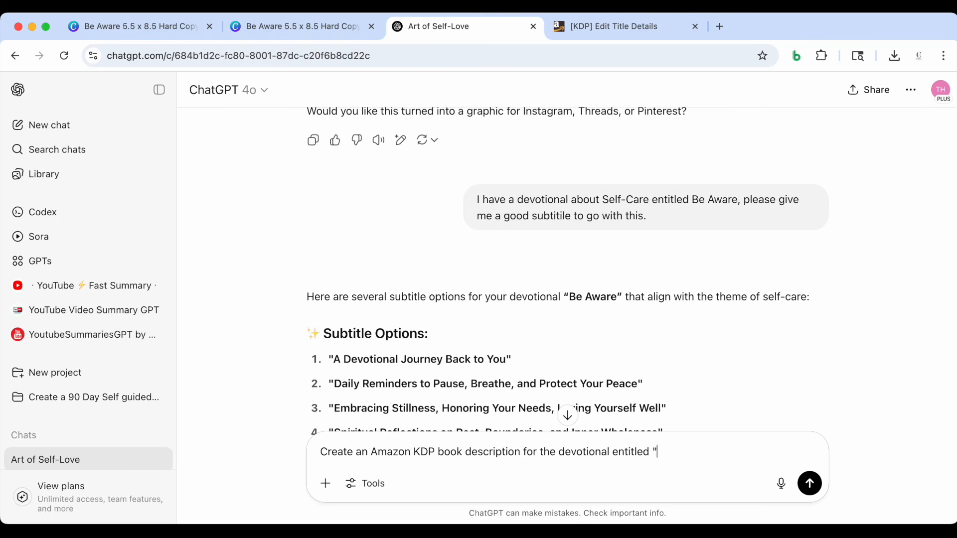
type("Be Awar")
Append the copied subtitle Daily Reminders to Pause, Breathe, and Protect Your Peace with a closing quotation mark, and send the prompt
left_click_drag(334, 384, 640, 386)
key("super+c")
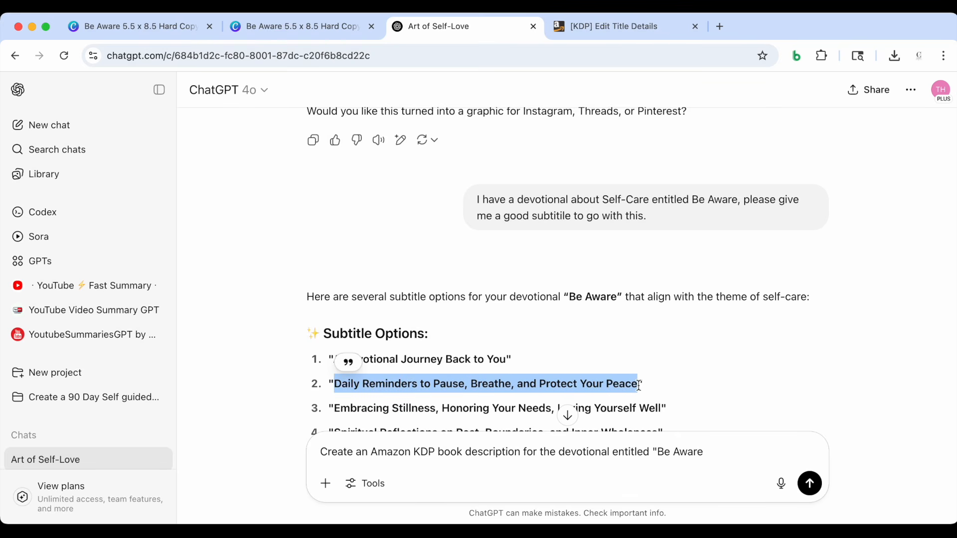
left_click(716, 457)
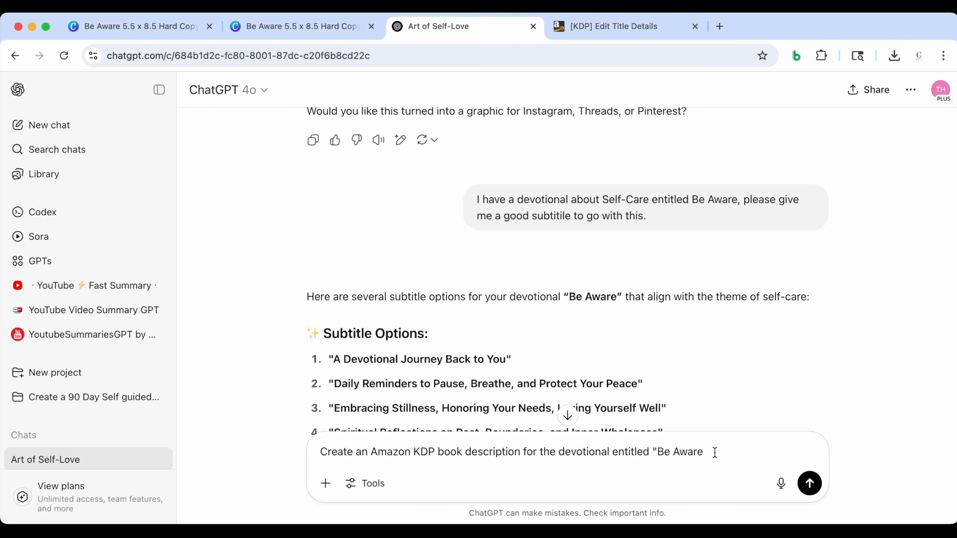
key("super+v")
type("\"")
key("Return")
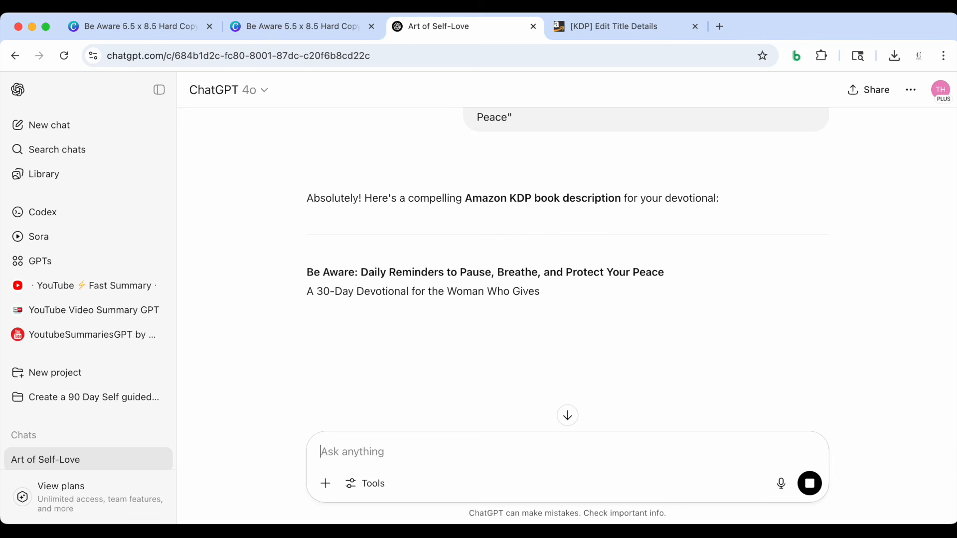
Copy the generated description from the "A 30-Day Devotional" line onward into the hardcover's Description on Kindle Direct Publishing
scroll(669, 406, "down", 2)
scroll(669, 406, "down", 2)
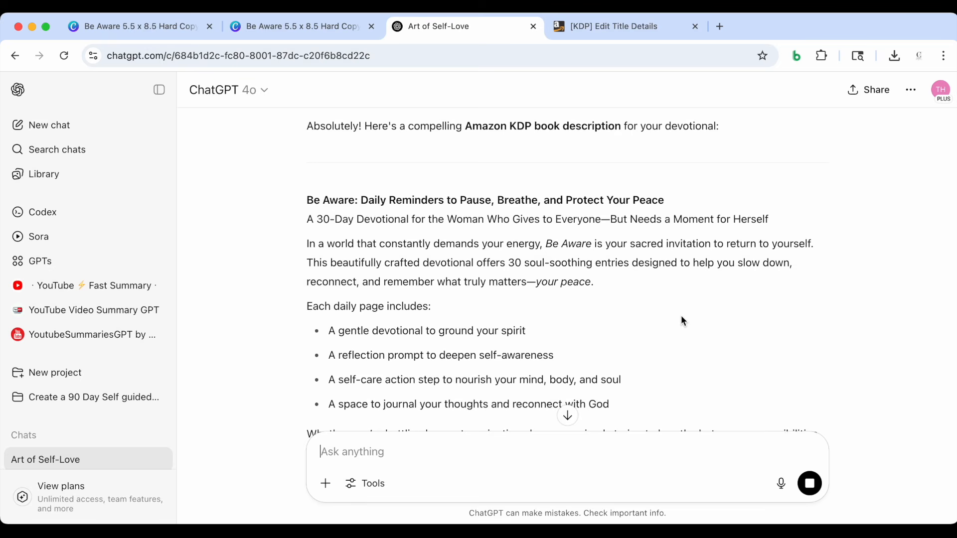
scroll(681, 316, "down", 5)
scroll(681, 315, "down", 2)
scroll(681, 315, "up", 3)
scroll(682, 319, "up", 4)
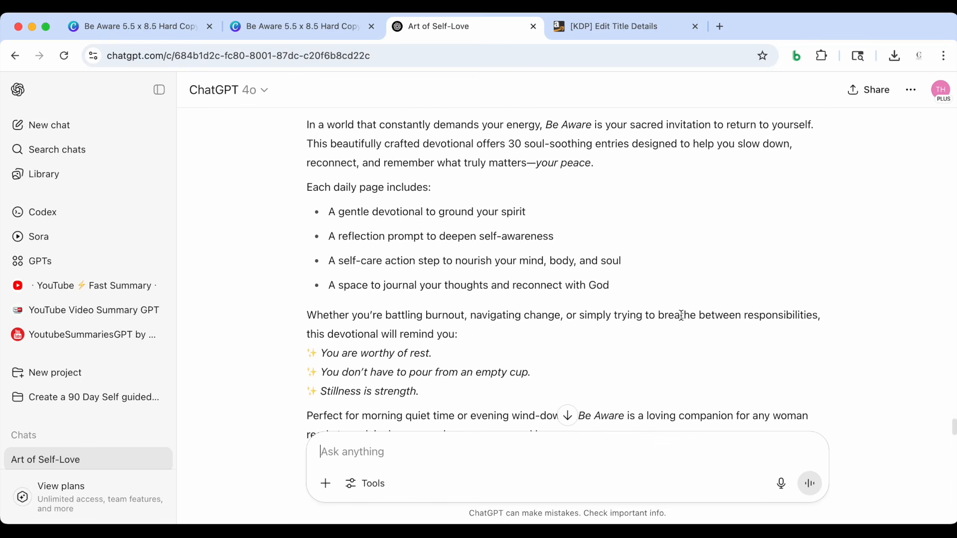
scroll(682, 320, "down", 5)
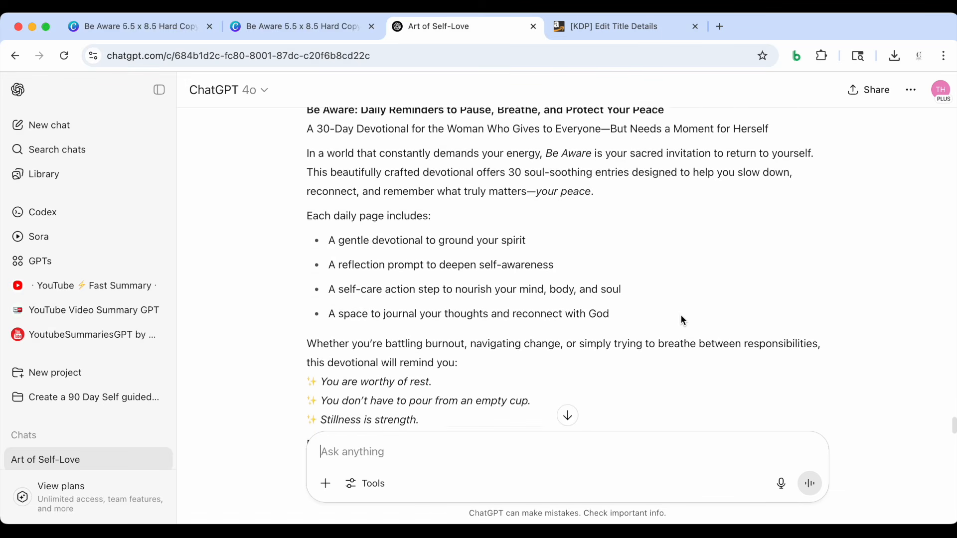
left_click_drag(594, 364, 308, 192)
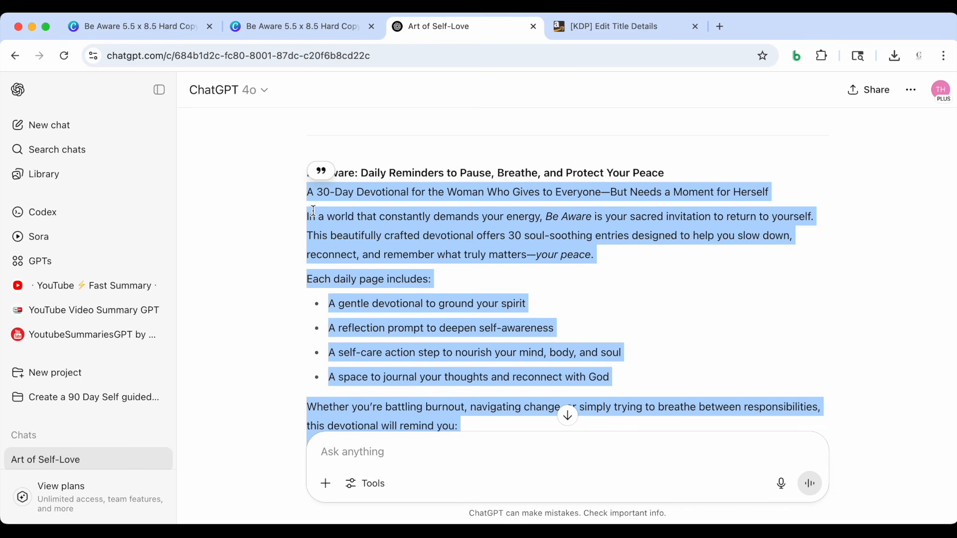
left_click(599, 26)
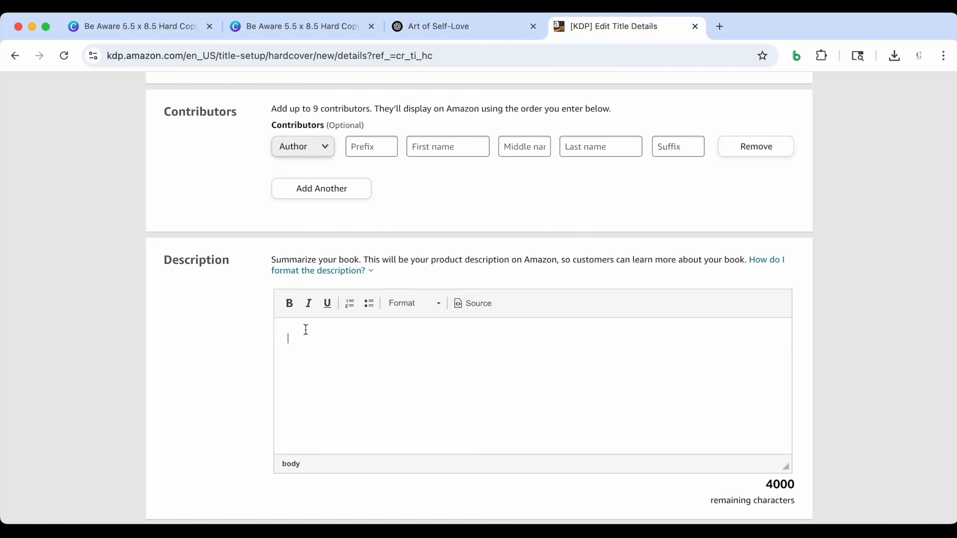
key("super+v")
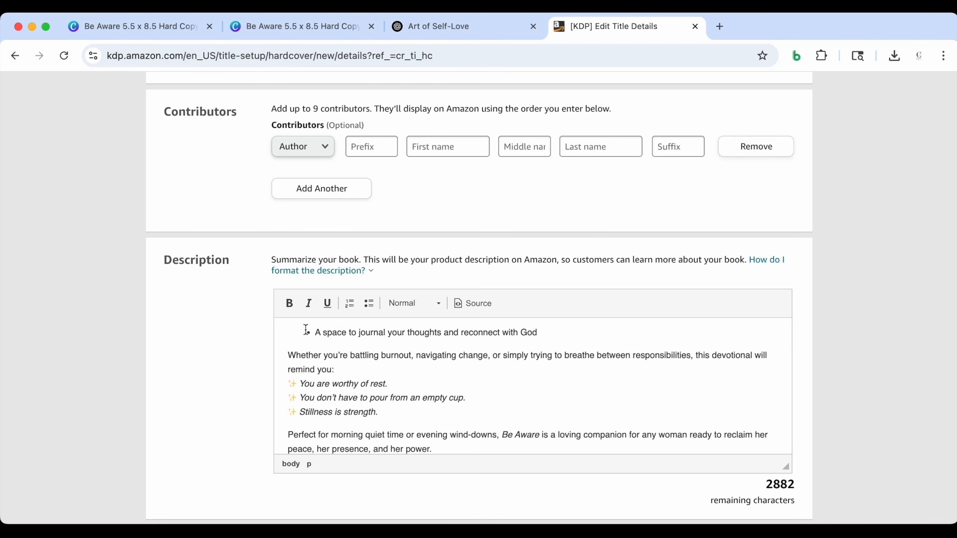
scroll(323, 359, "up", 10)
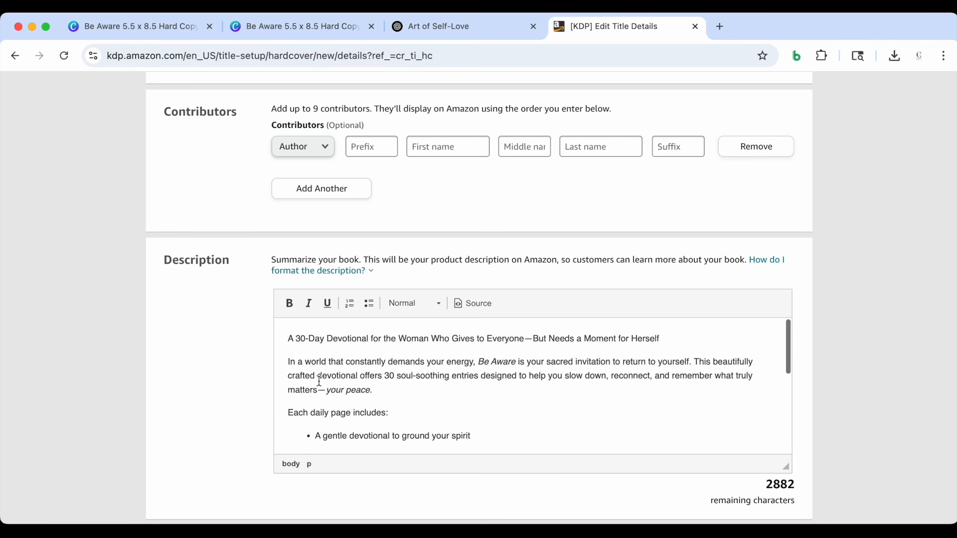
Set the publishing rights to I own the copyright and I hold necessary publishing rights
scroll(319, 381, "down", 10)
scroll(152, 374, "down", 7)
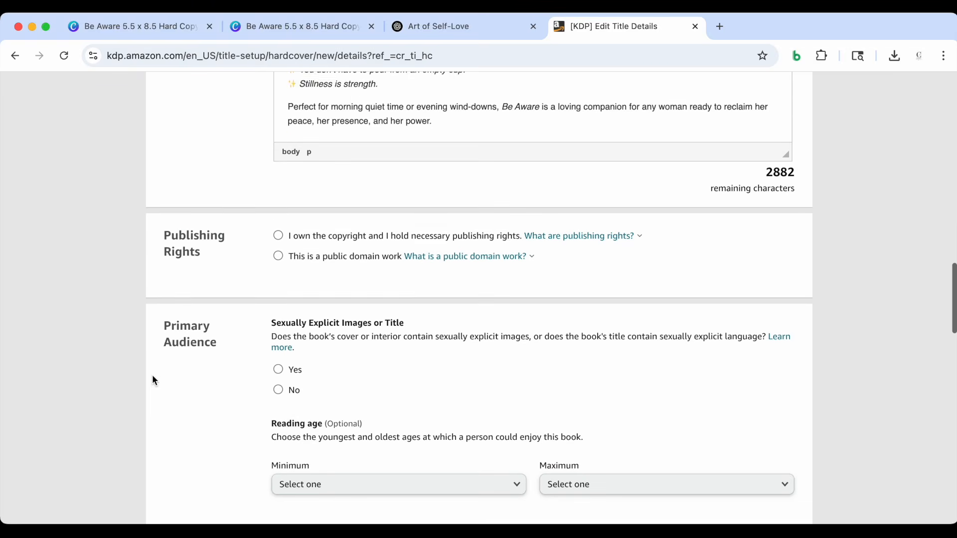
scroll(243, 240, "down", 1)
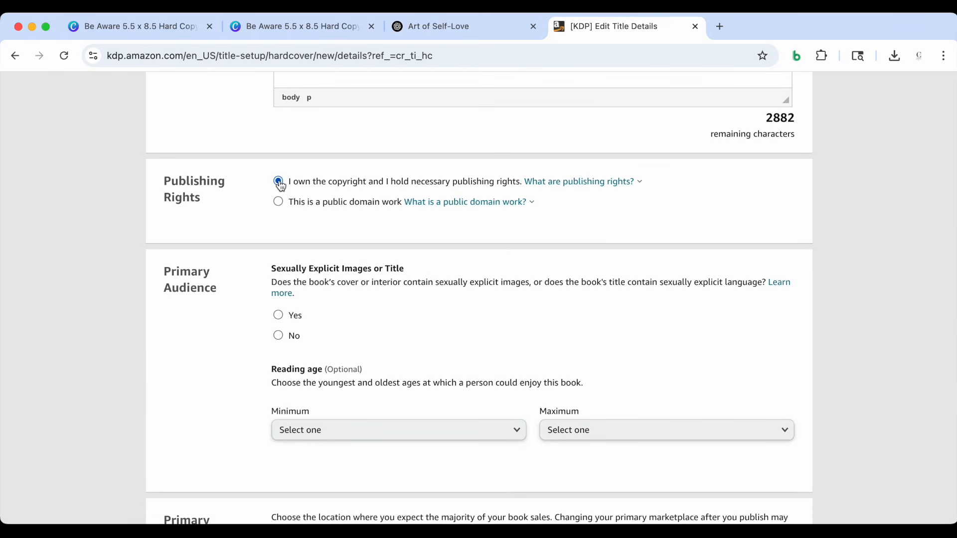
scroll(279, 183, "down", 2)
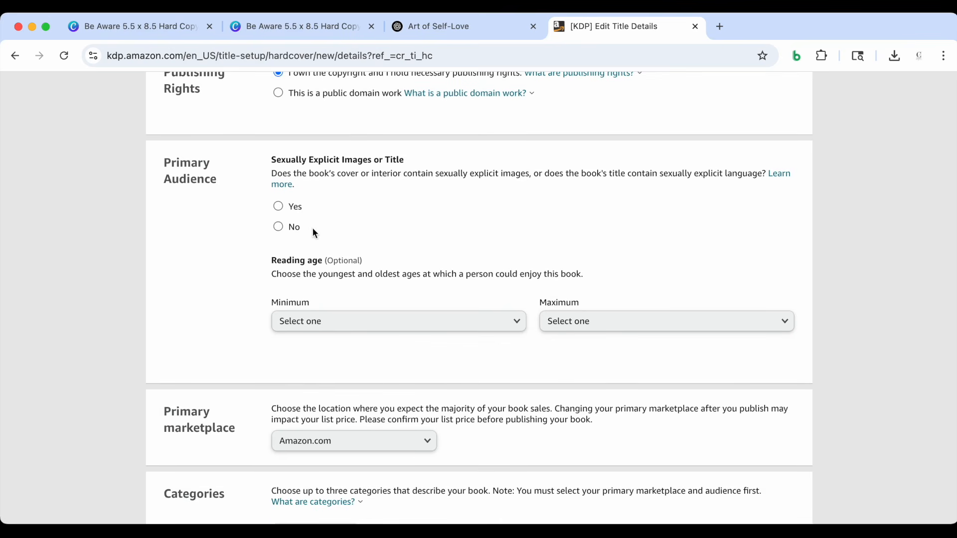
Answer No to sexually explicit images or title and keep Amazon.com as the primary marketplace
left_click(278, 227)
scroll(241, 271, "down", 2)
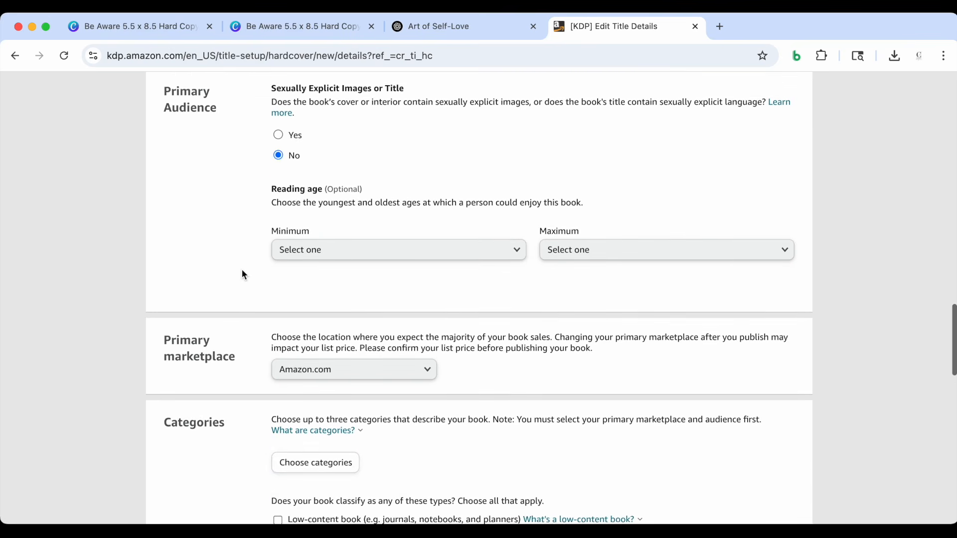
scroll(242, 270, "down", 1)
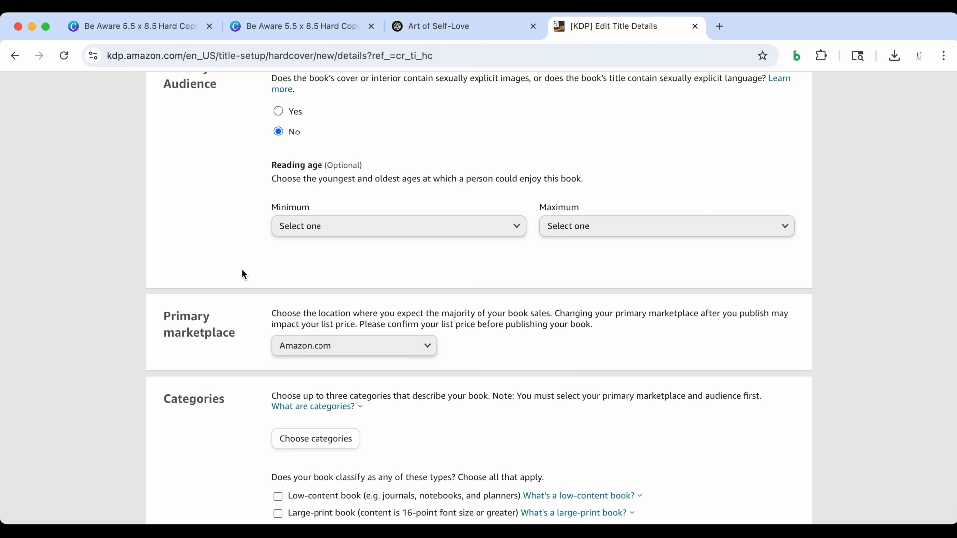
scroll(242, 271, "down", 3)
scroll(242, 270, "up", 2)
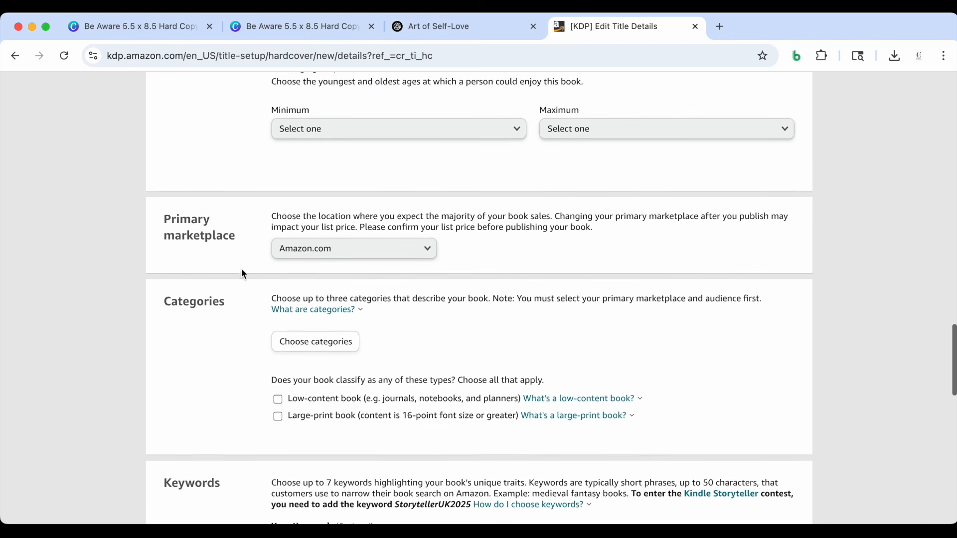
scroll(244, 233, "down", 3)
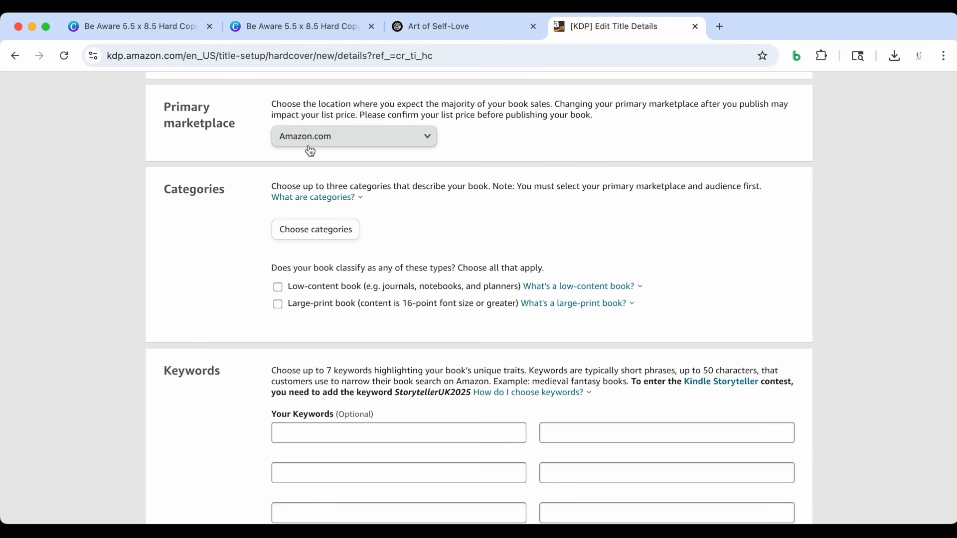
scroll(201, 274, "down", 1)
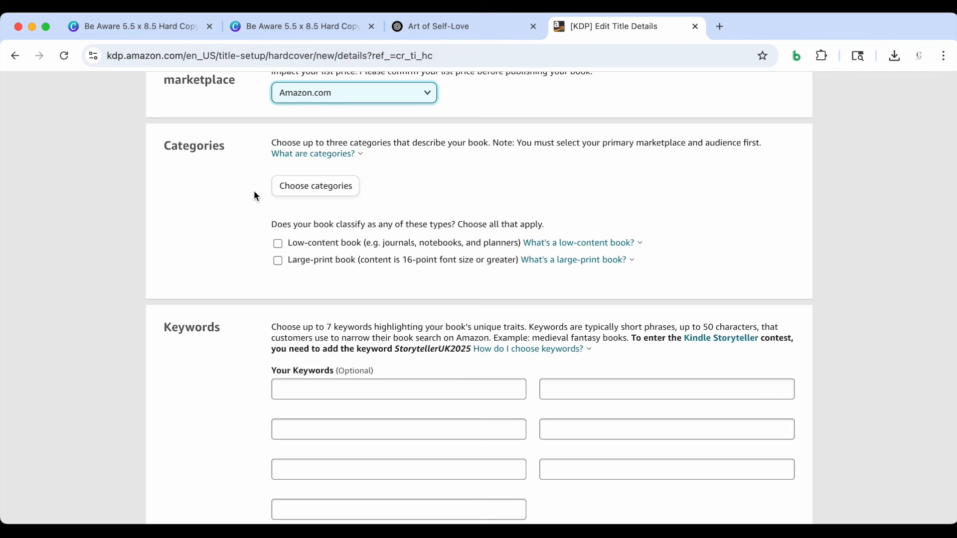
Start choosing the book's categories and set the main category to Self-Help
left_click(288, 191)
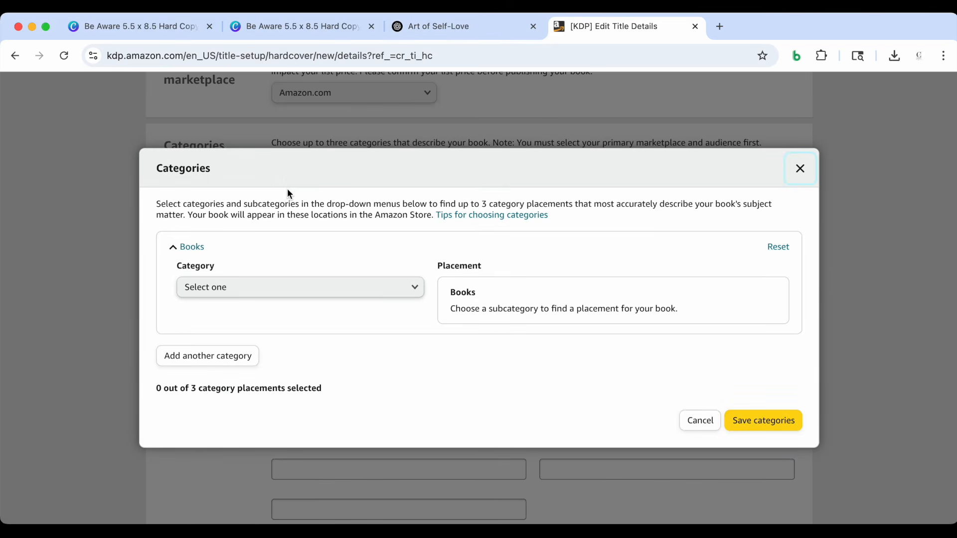
left_click(262, 287)
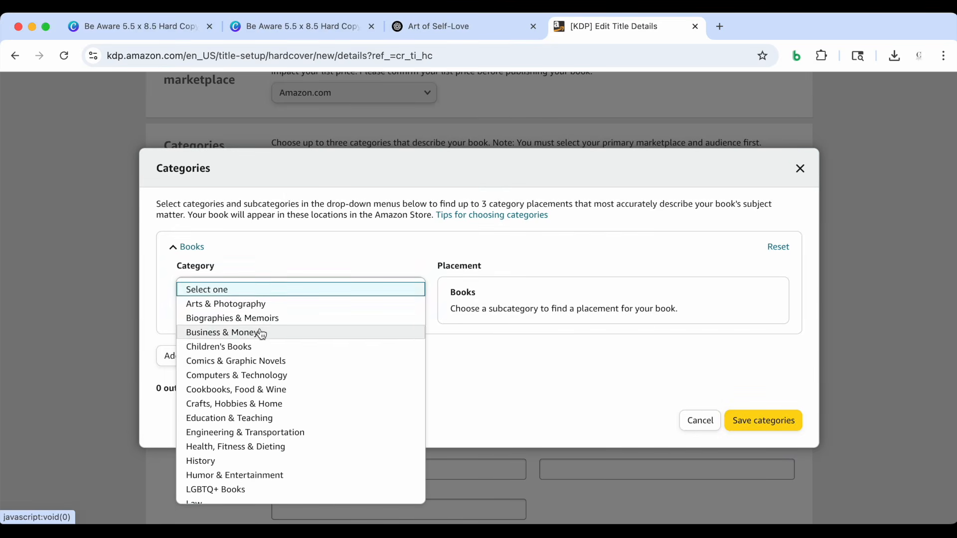
scroll(261, 333, "down", 3)
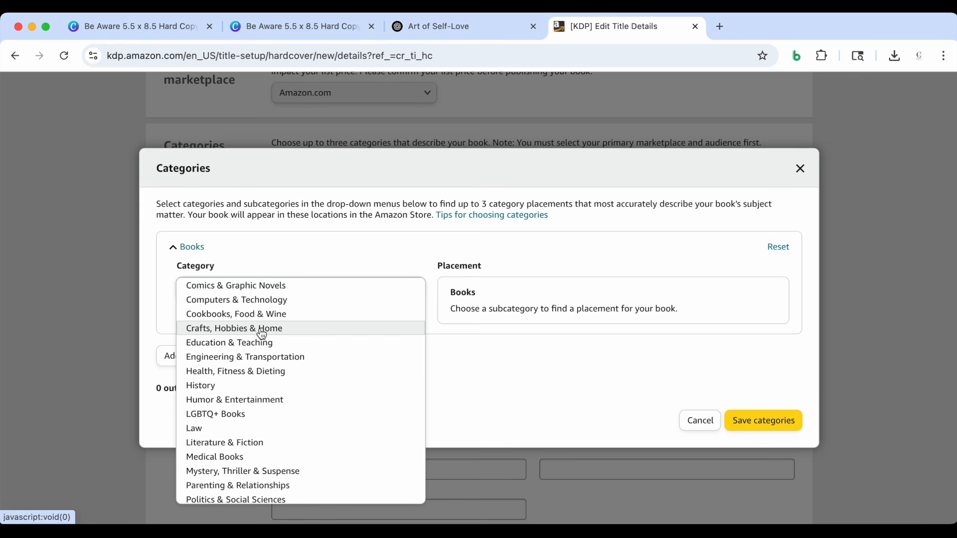
scroll(262, 334, "down", 5)
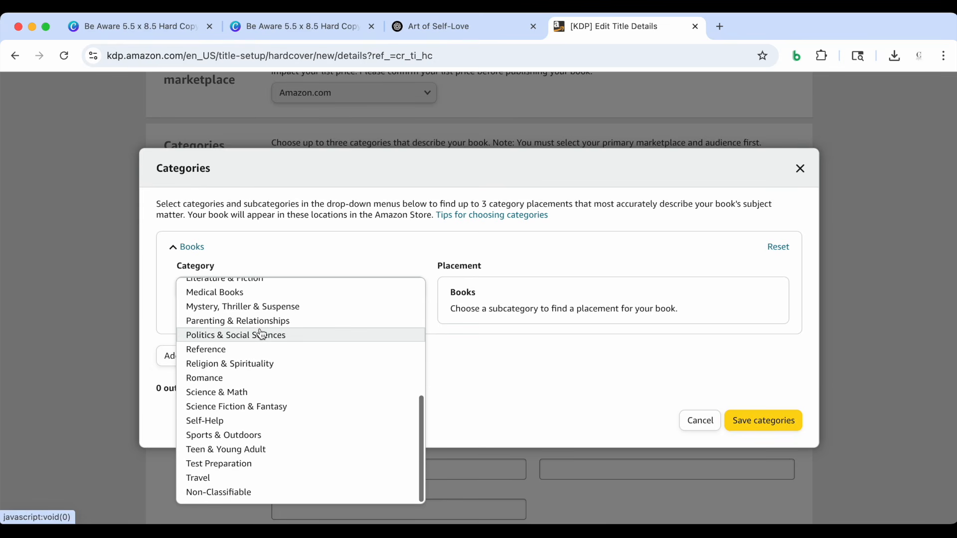
left_click(229, 427)
scroll(306, 394, "down", 2)
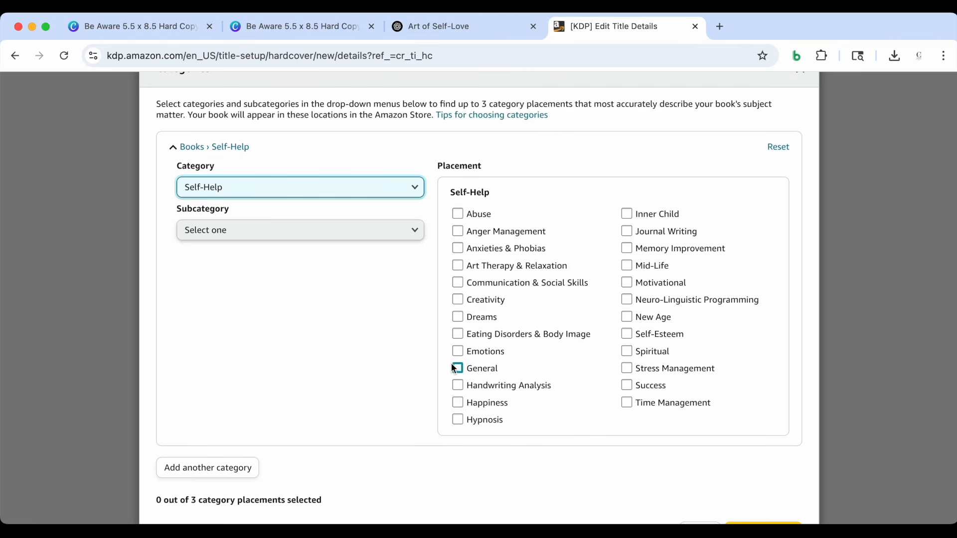
scroll(492, 367, "down", 1)
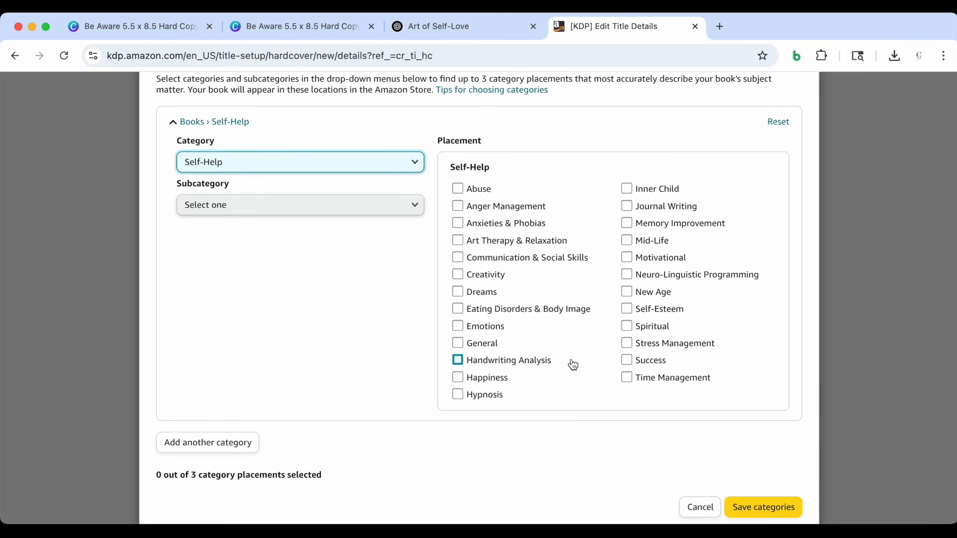
Set the subcategory to Personal Transformation, select the Self Help placement, and save the categories
left_click(389, 212)
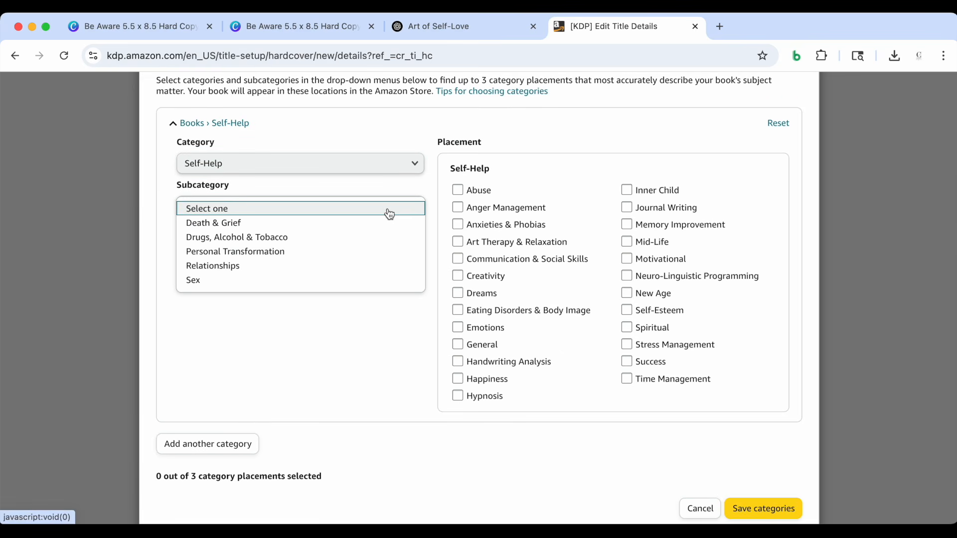
left_click(354, 252)
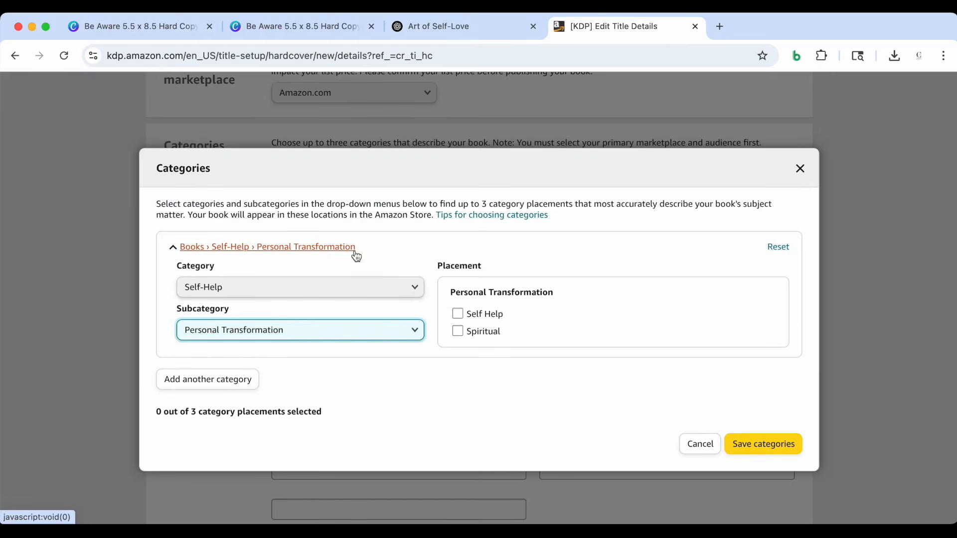
scroll(413, 283, "down", 2)
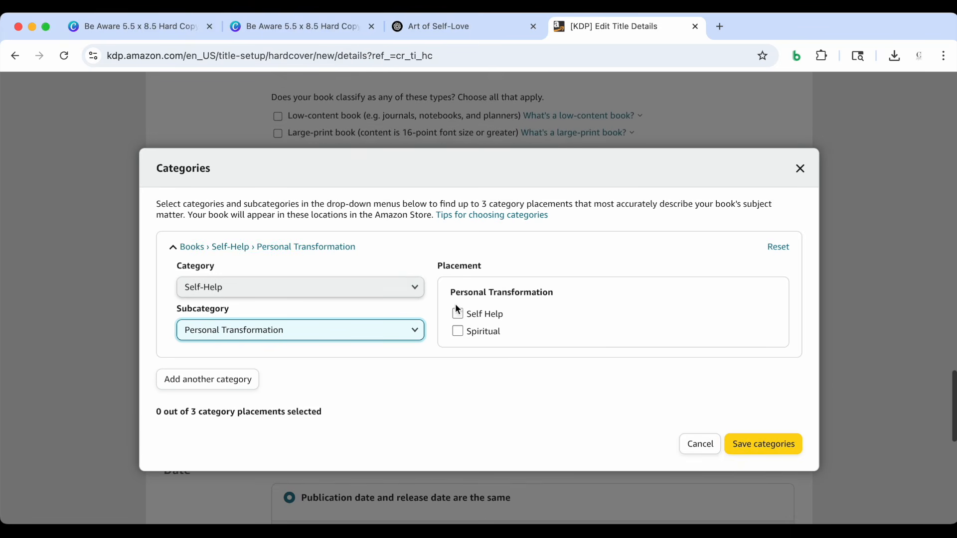
left_click(459, 317)
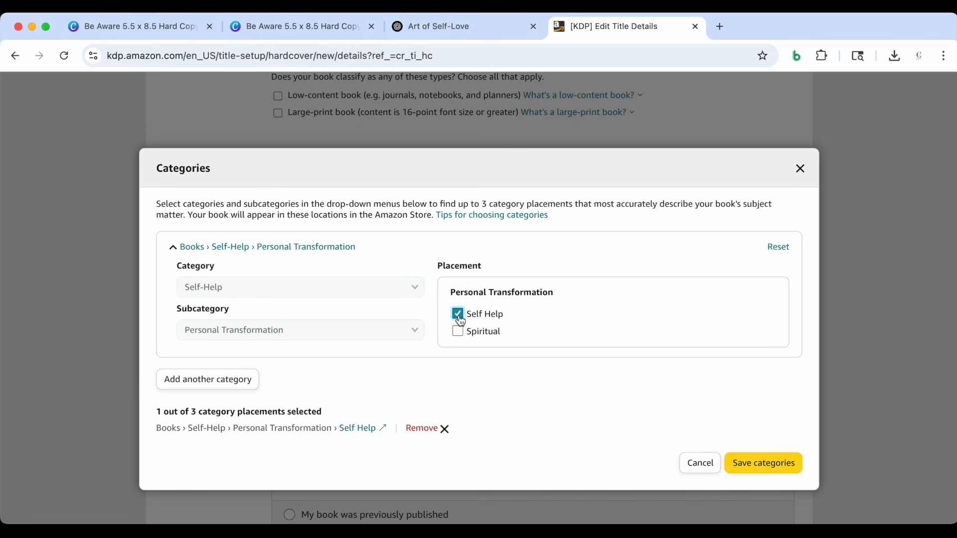
scroll(459, 334, "down", 1)
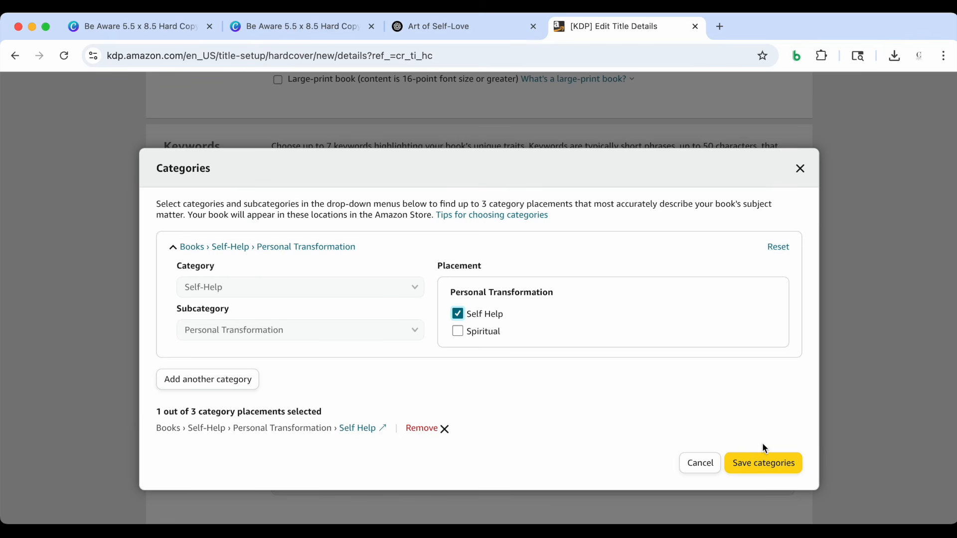
left_click(757, 466)
Classify the hardcover as a low-content book
scroll(643, 345, "down", 2)
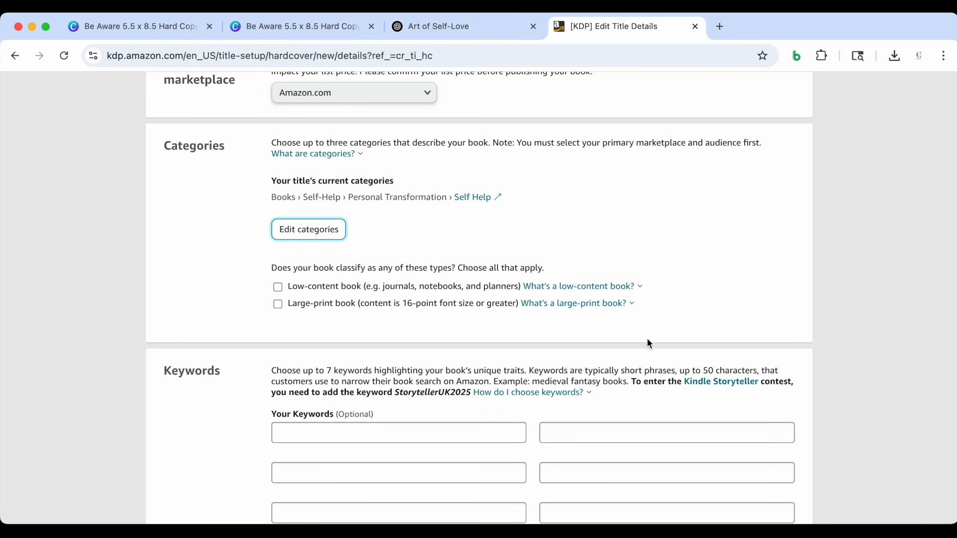
scroll(677, 320, "down", 1)
scroll(518, 313, "down", 1)
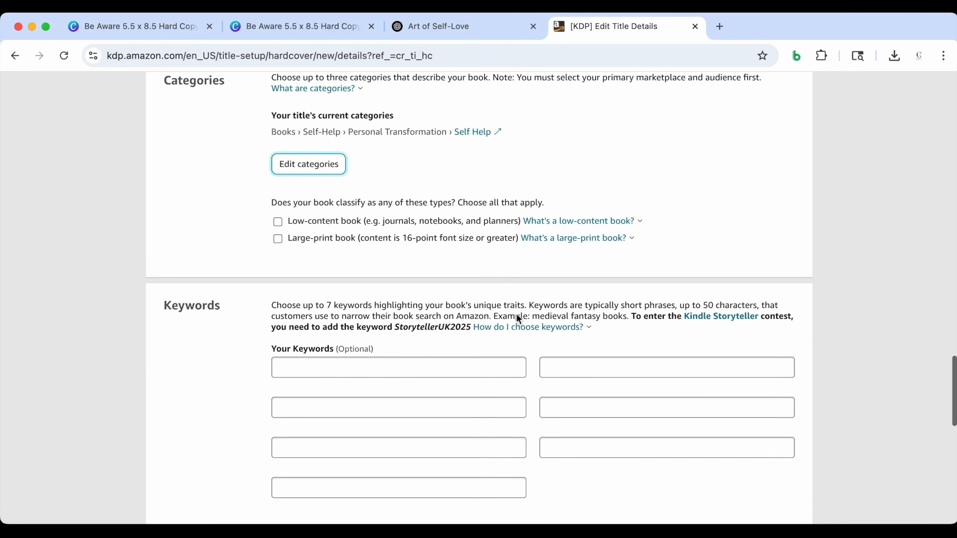
left_click(279, 225)
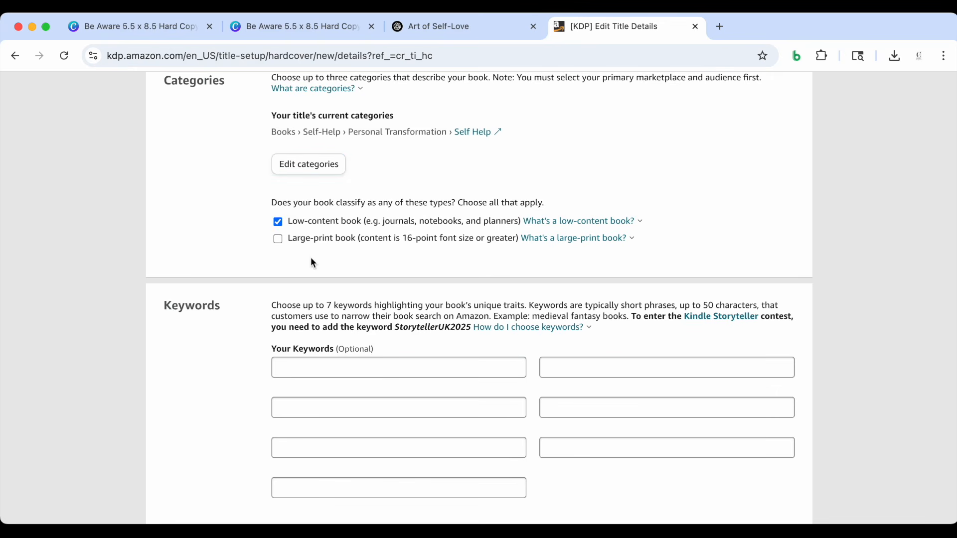
Examine the Keywords section and read the guidance on how to choose keywords
scroll(310, 256, "down", 1)
scroll(303, 258, "down", 1)
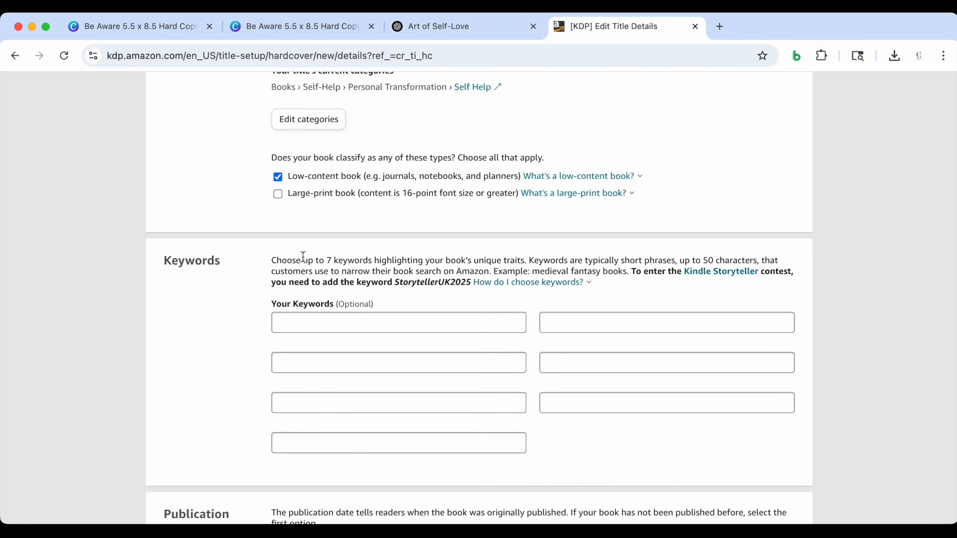
scroll(302, 261, "down", 2)
scroll(314, 281, "down", 1)
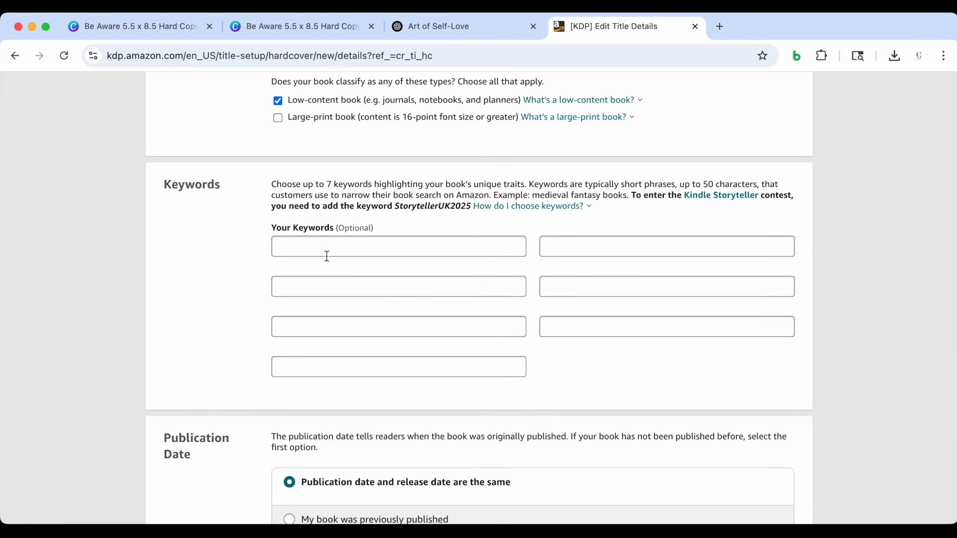
scroll(325, 257, "down", 1)
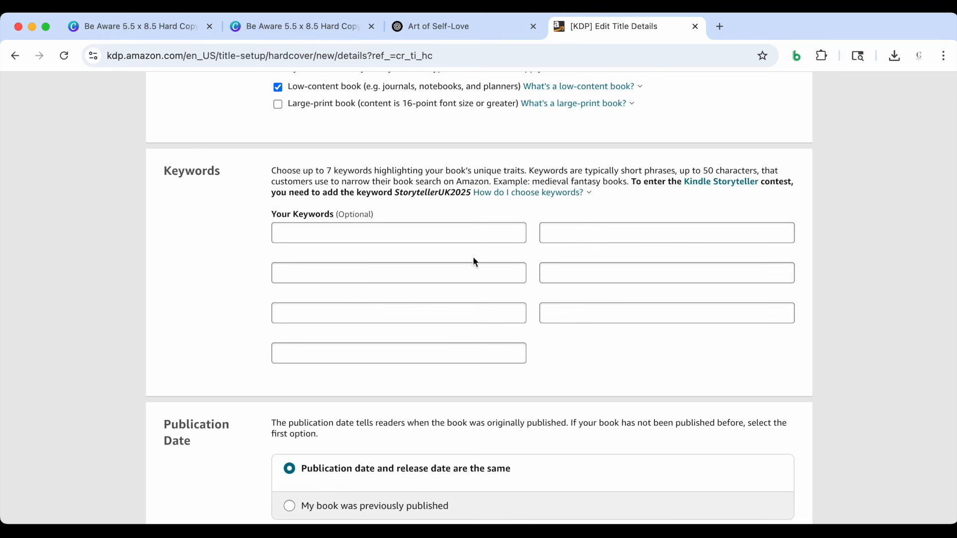
left_click(520, 195)
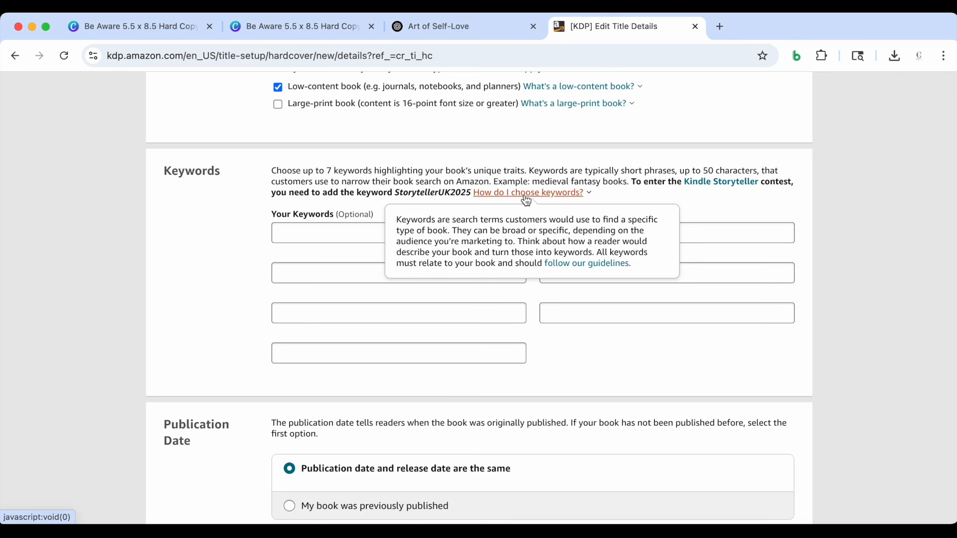
left_click(269, 343)
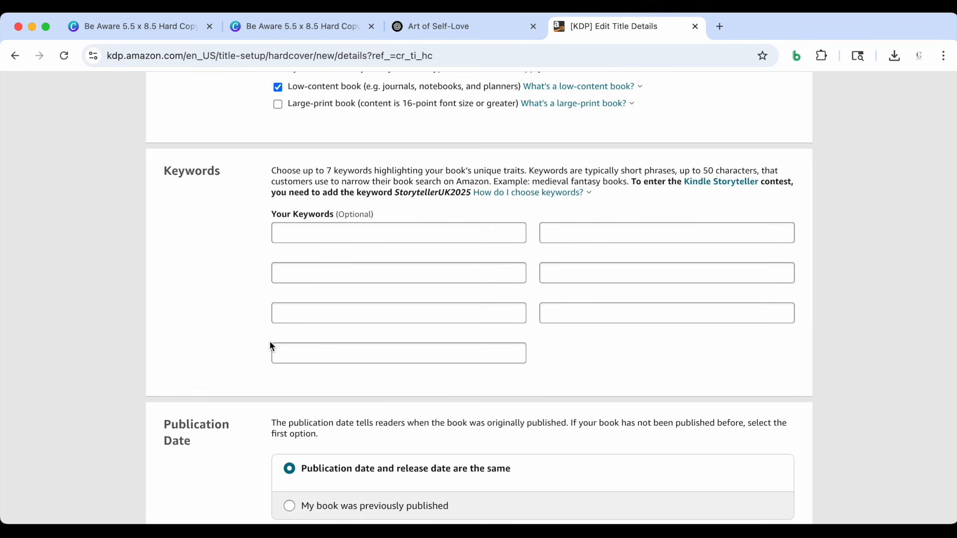
scroll(227, 343, "down", 3)
scroll(227, 343, "up", 5)
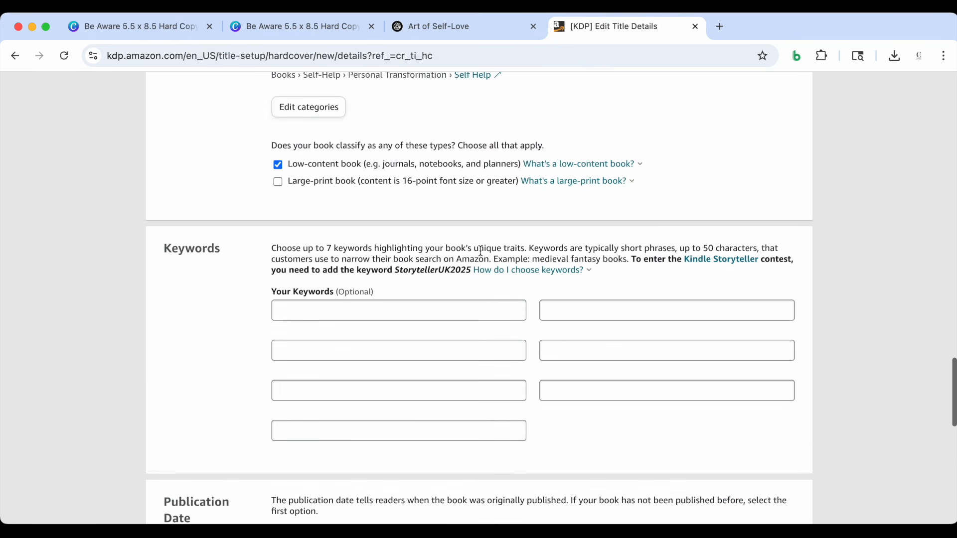
left_click(520, 272)
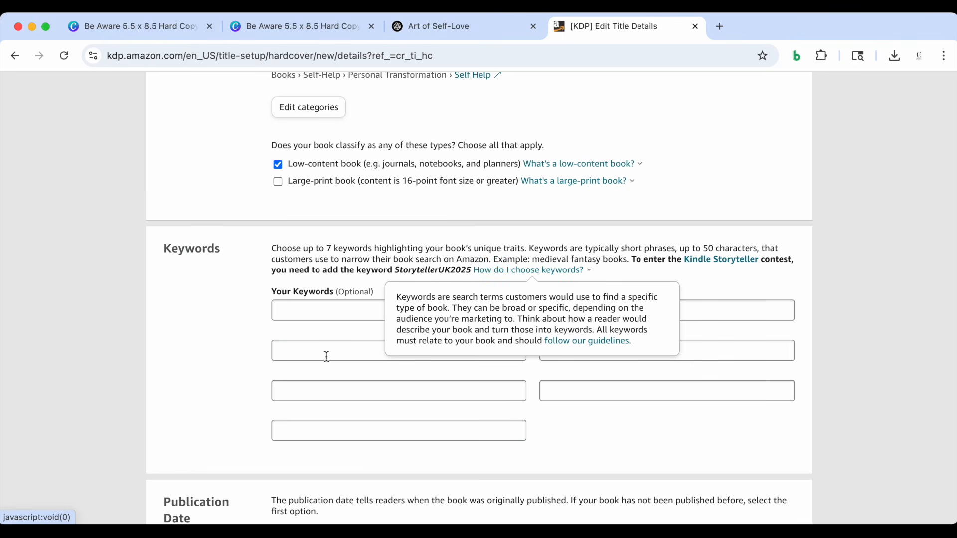
left_click(235, 359)
Keep the default publication and release date options, then save the hardcover details and continue to the content page
scroll(235, 359, "down", 3)
scroll(234, 357, "down", 5)
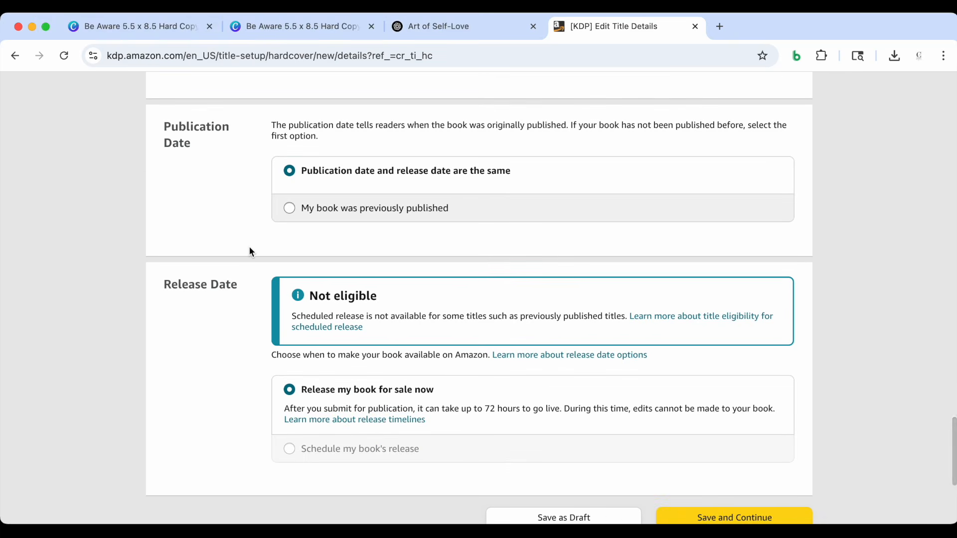
scroll(250, 246, "down", 1)
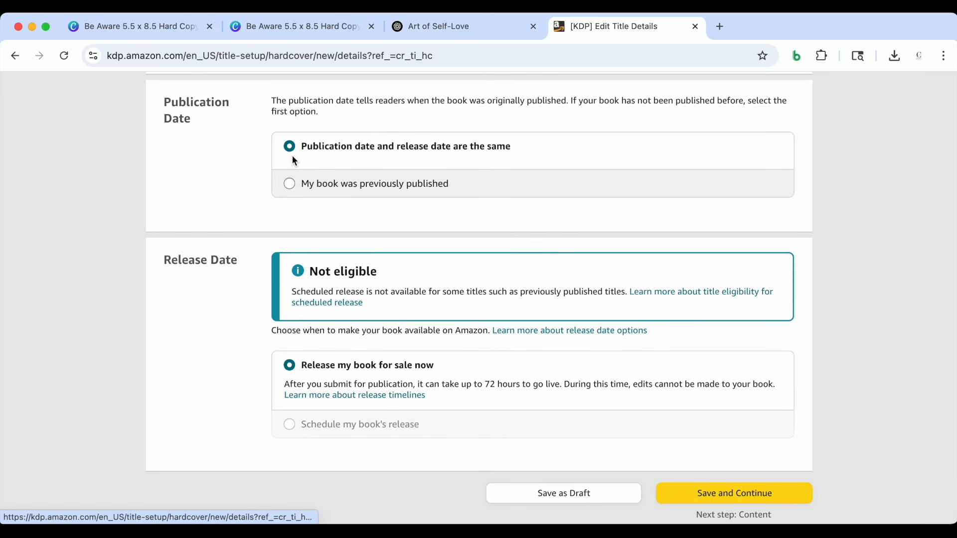
scroll(250, 175, "down", 3)
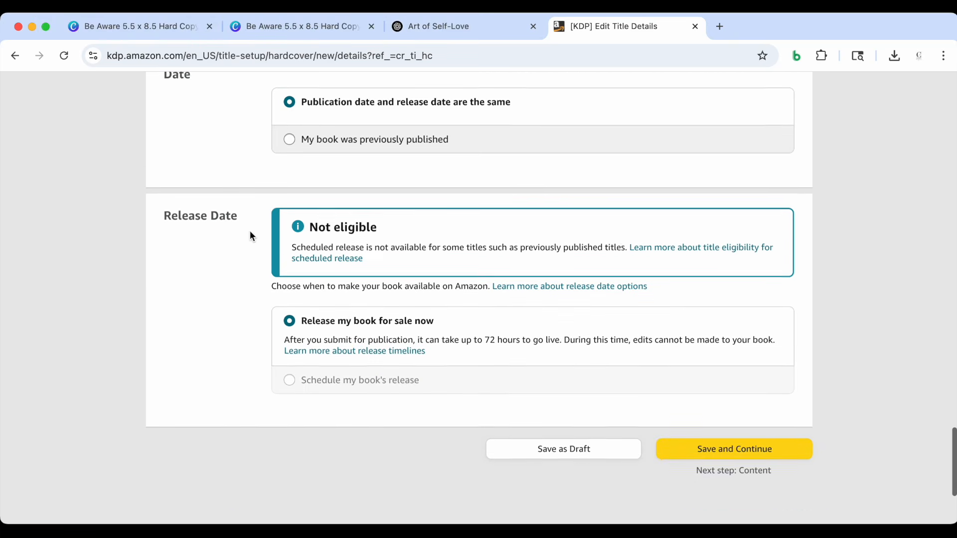
scroll(250, 234, "down", 4)
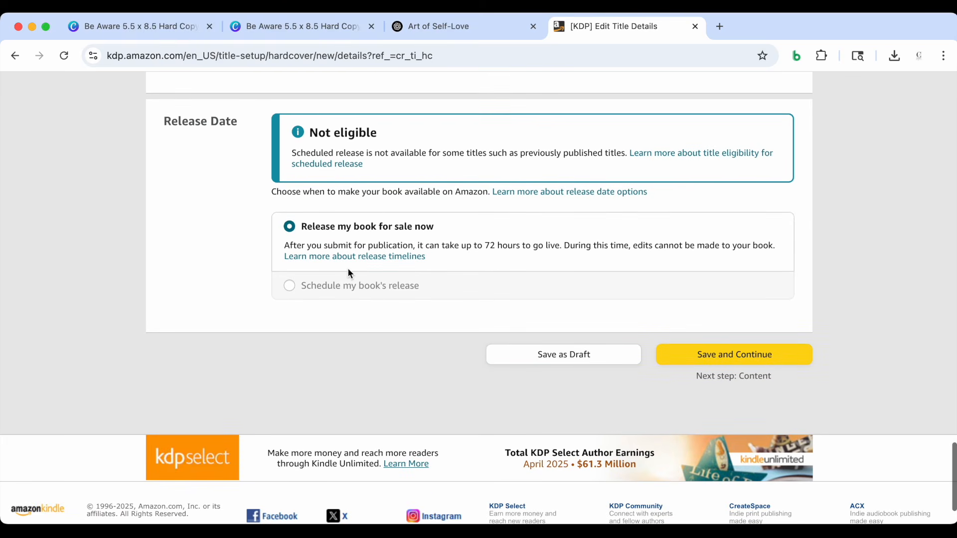
scroll(517, 277, "down", 1)
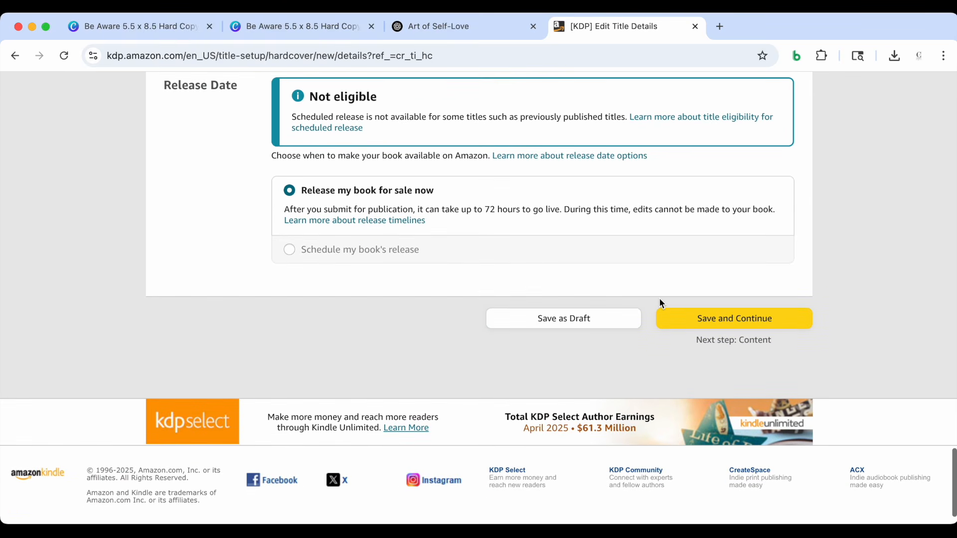
left_click(680, 325)
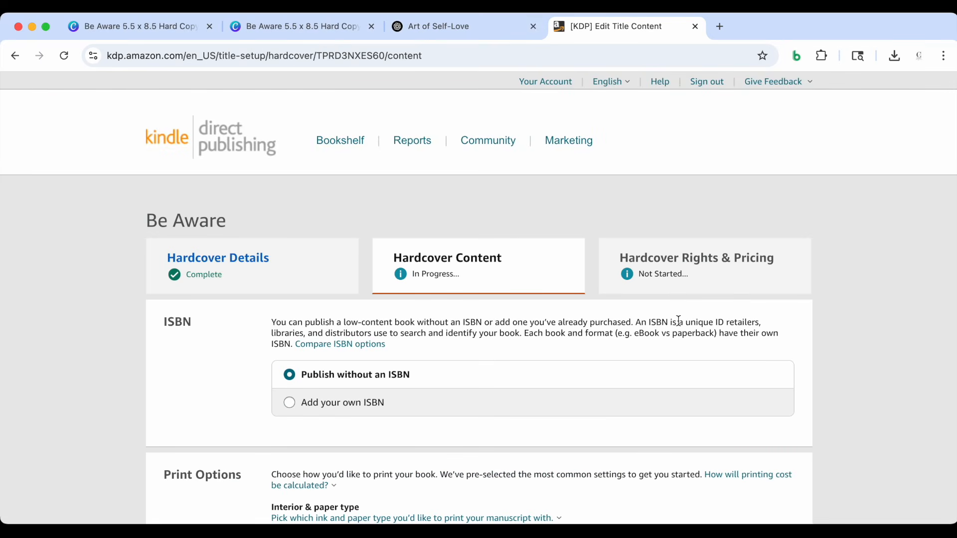
Keep publishing without an ISBN and the black & white interior with white paper, and set the interior trim size to 5.5 x 8.5 in
scroll(568, 363, "down", 3)
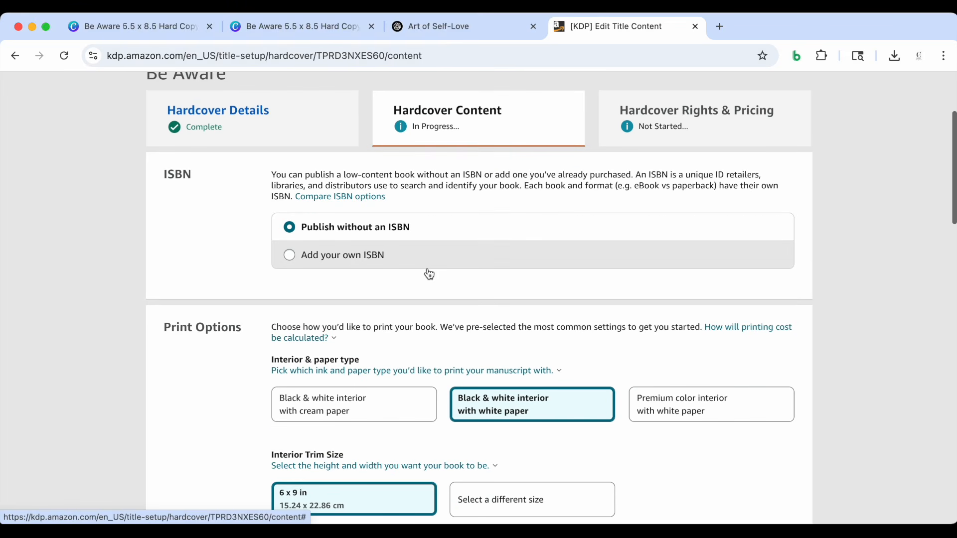
scroll(414, 237, "down", 2)
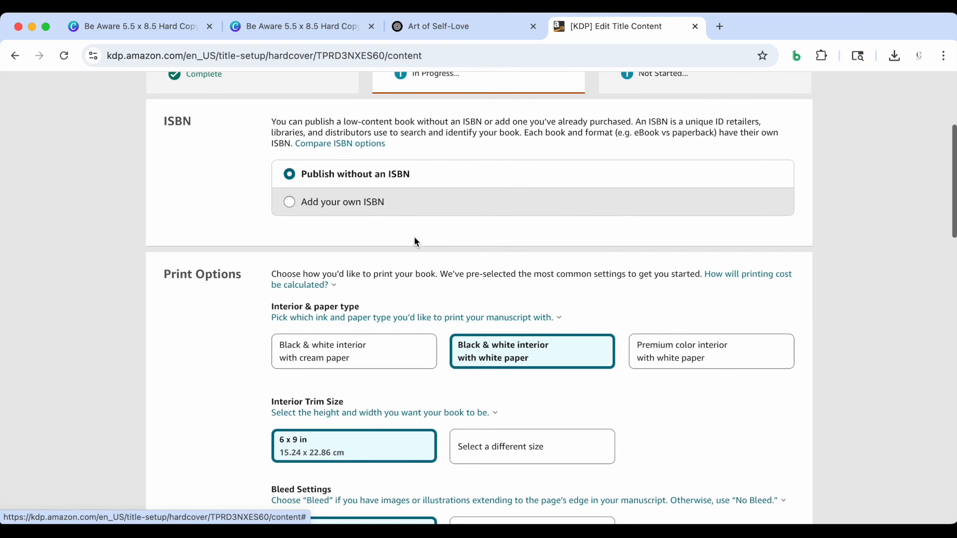
scroll(414, 238, "down", 1)
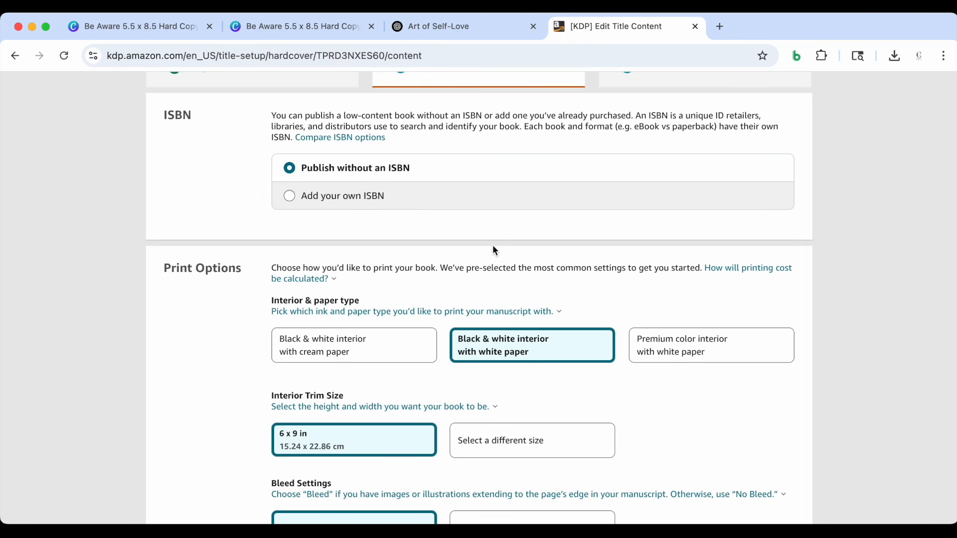
scroll(493, 250, "down", 3)
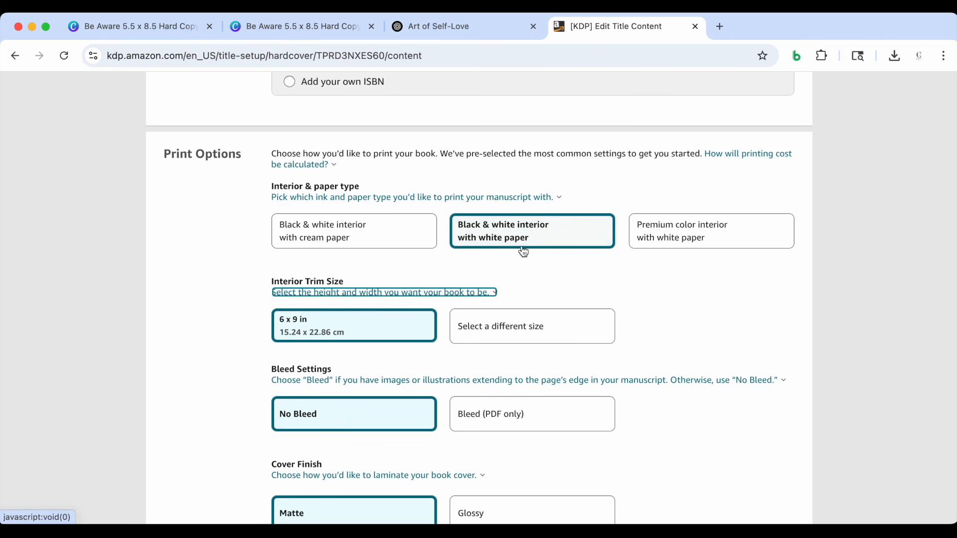
scroll(539, 242, "down", 1)
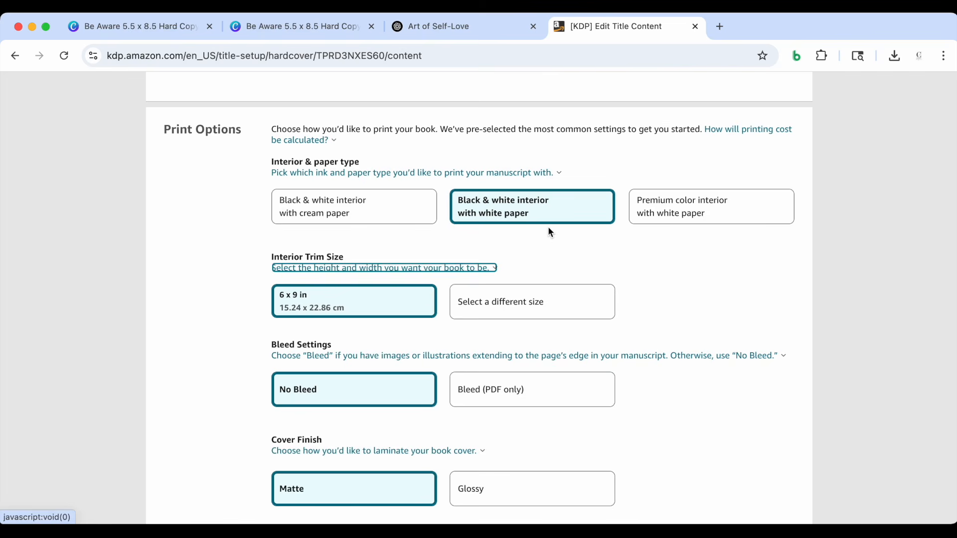
scroll(550, 229, "down", 1)
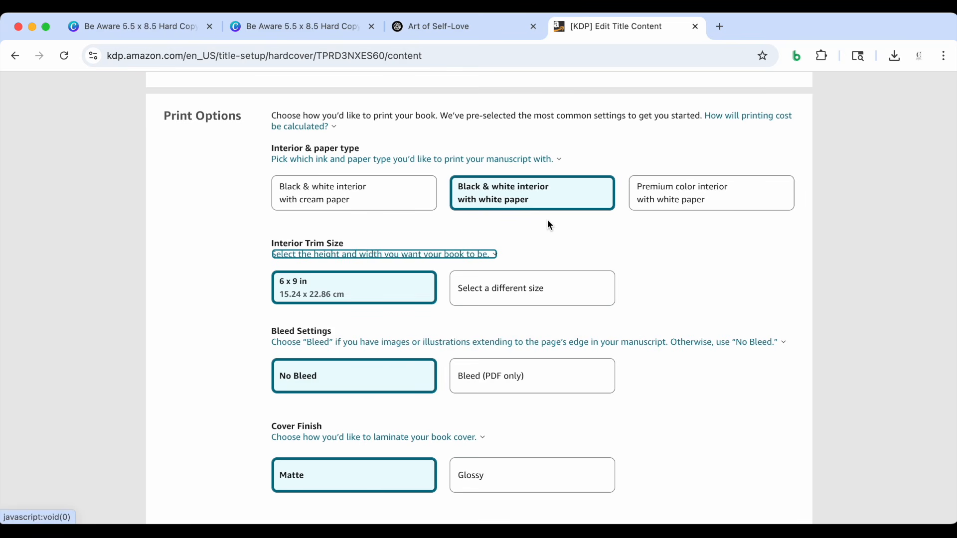
scroll(550, 225, "down", 2)
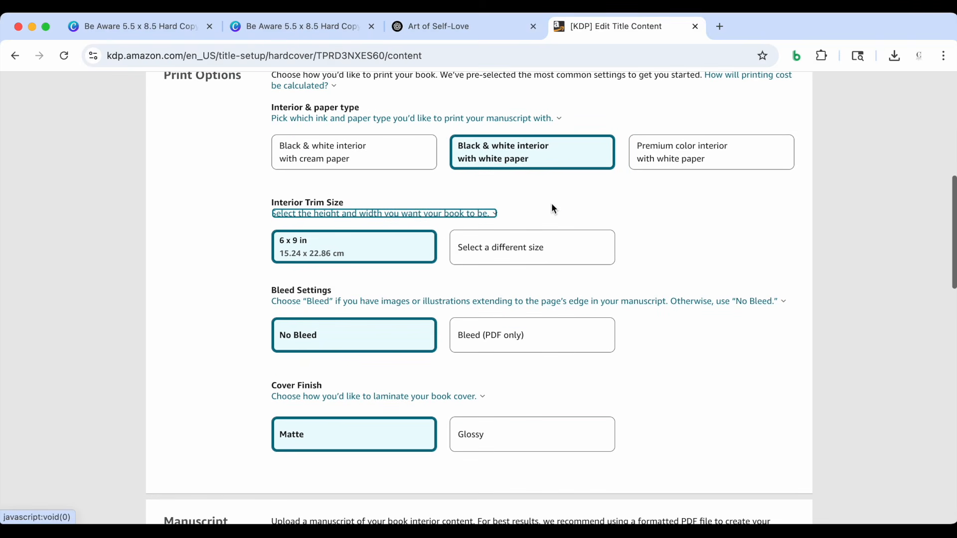
scroll(552, 208, "down", 1)
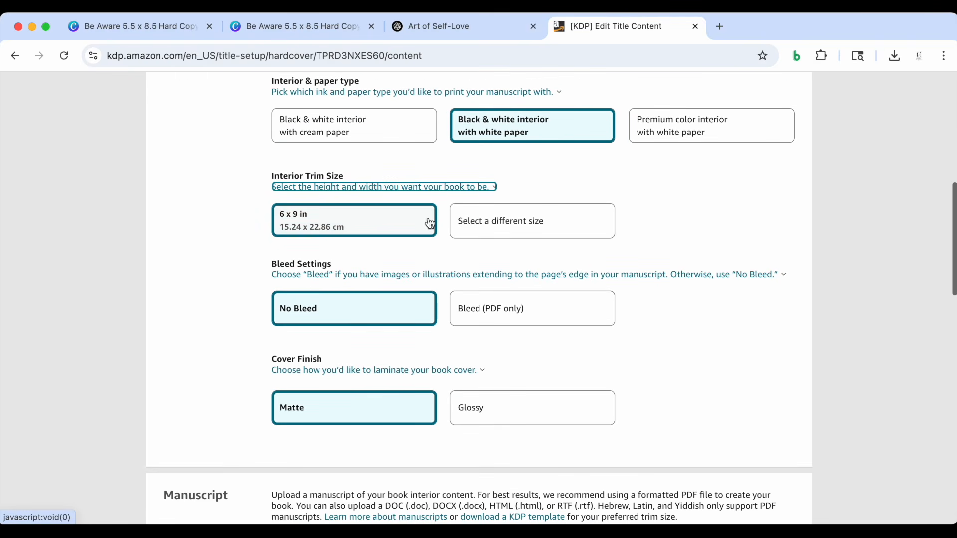
left_click(498, 232)
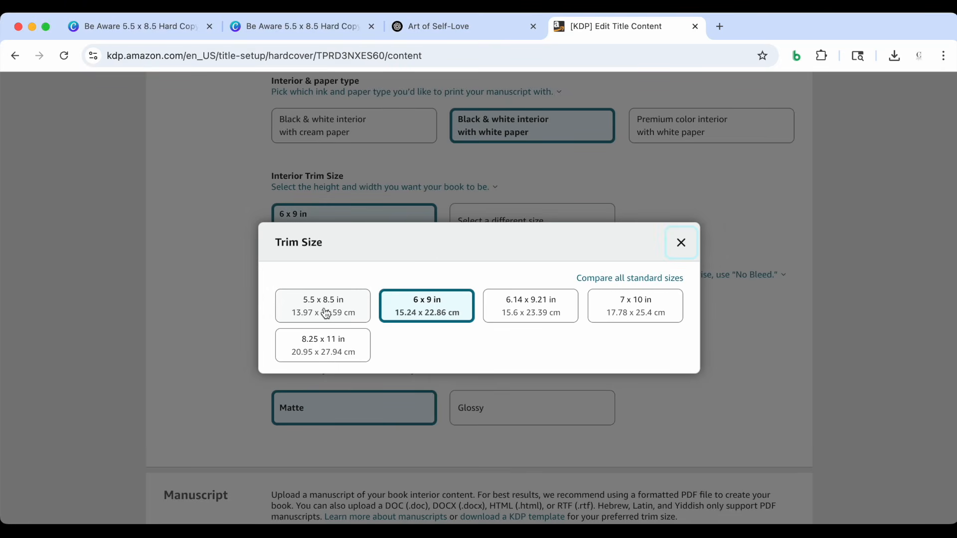
left_click(326, 313)
Set the bleed option to Bleed (PDF only) and keep the Matte cover finish
scroll(426, 291, "down", 1)
scroll(464, 294, "down", 1)
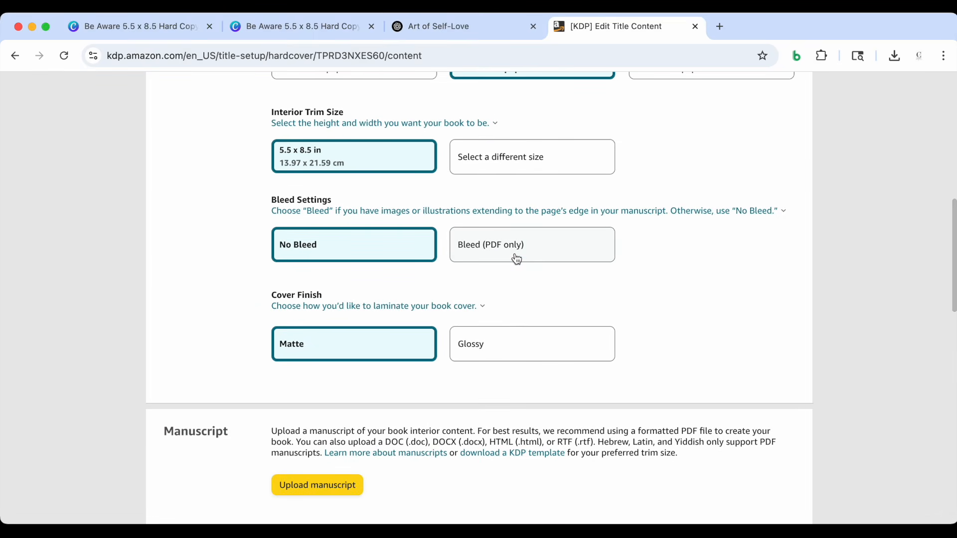
left_click(514, 254)
scroll(508, 282, "down", 2)
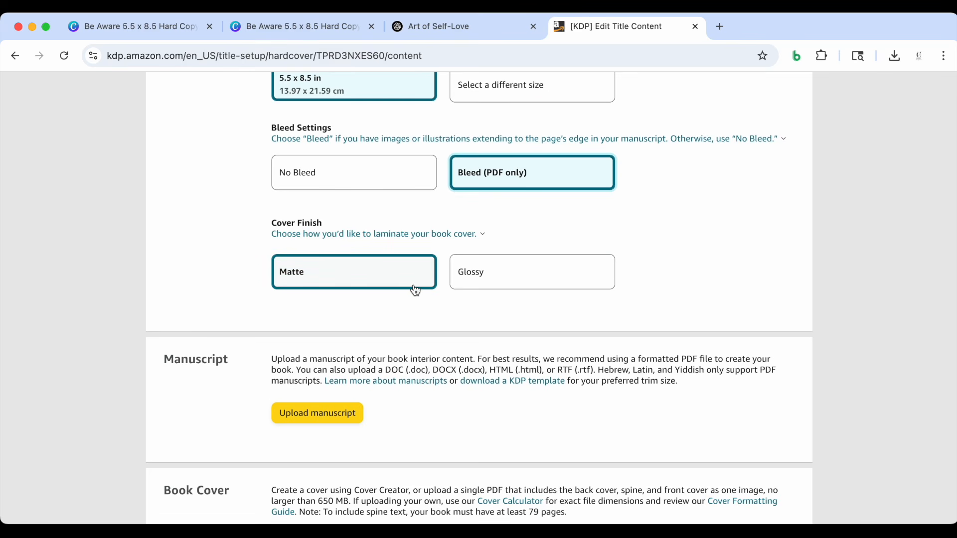
scroll(411, 339, "down", 1)
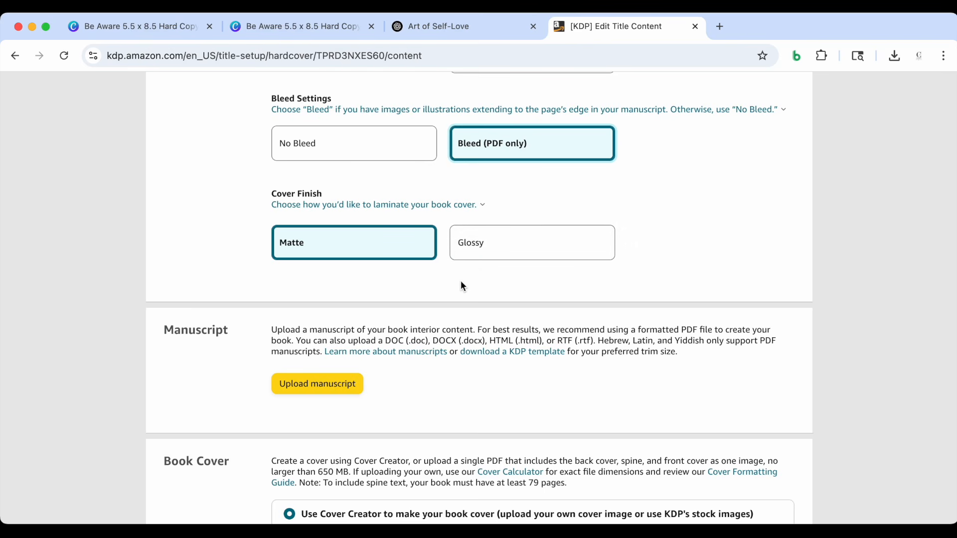
Upload the Be Aware 5.5 x 8.5 interior PDF from Downloads as the manuscript
scroll(463, 286, "down", 5)
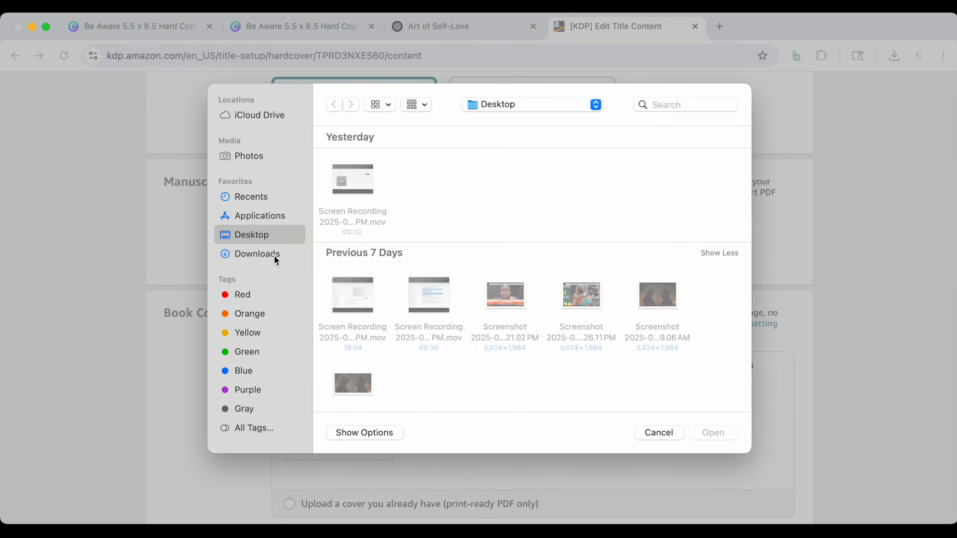
left_click(273, 255)
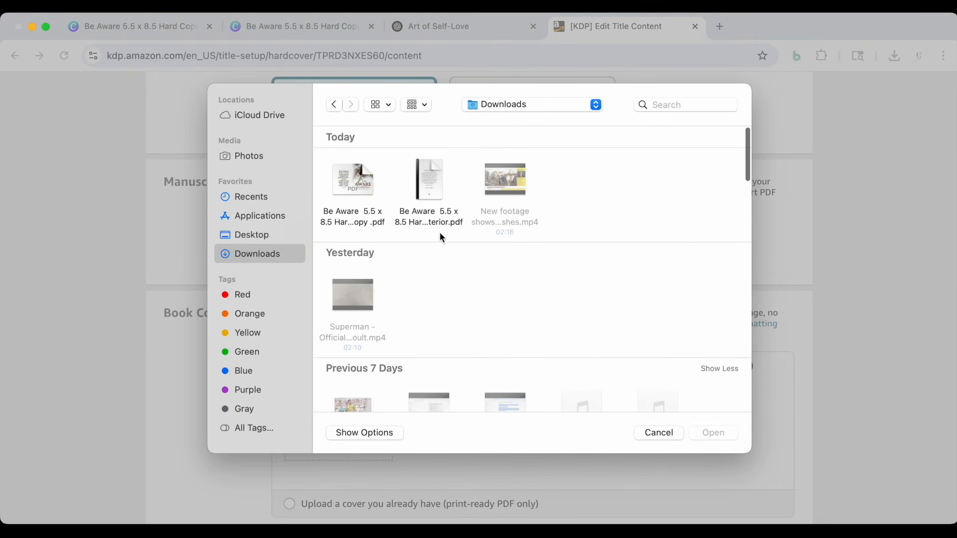
left_click(429, 172)
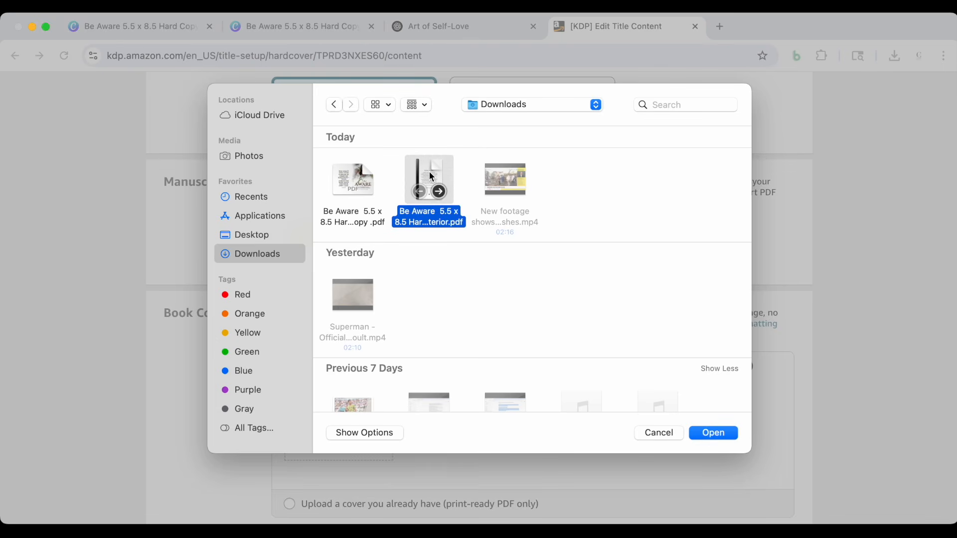
left_click(713, 433)
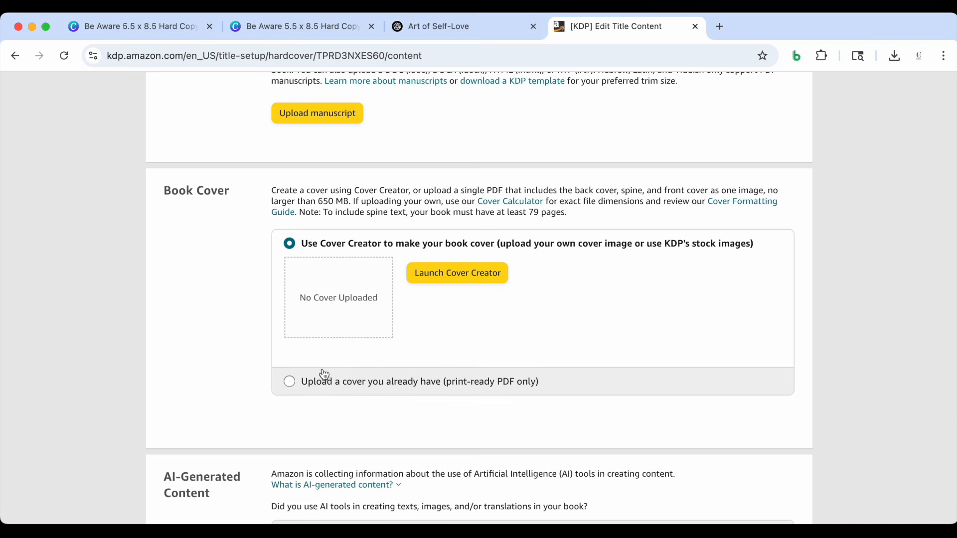
Choose to supply an existing print-ready cover and upload the Be Aware 5.5 x 8.5 hard copy cover PDF from Downloads
scroll(322, 375, "down", 1)
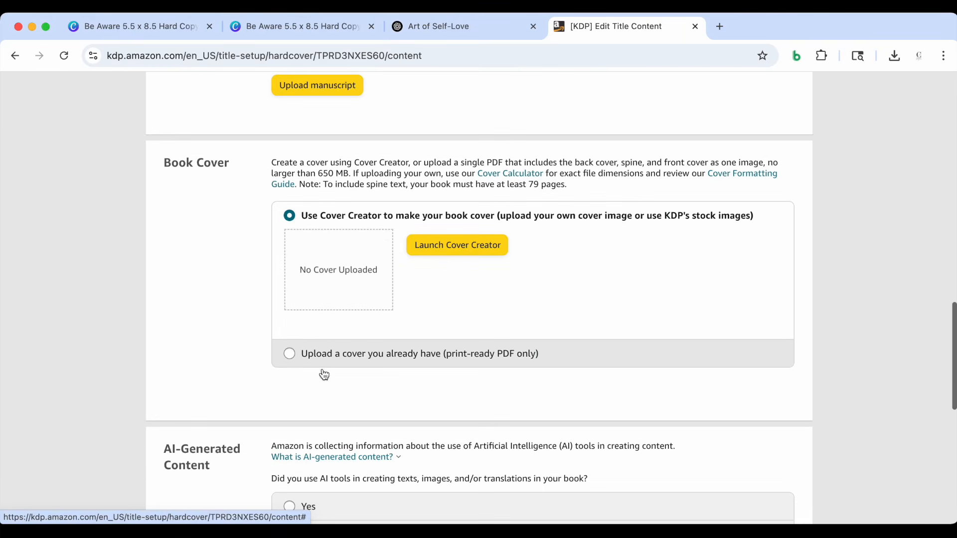
left_click(290, 354)
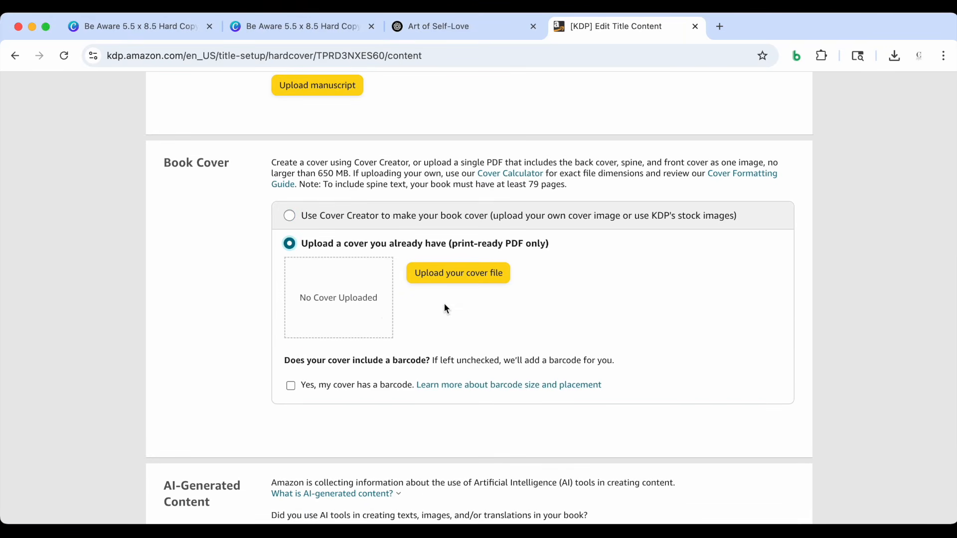
left_click(445, 277)
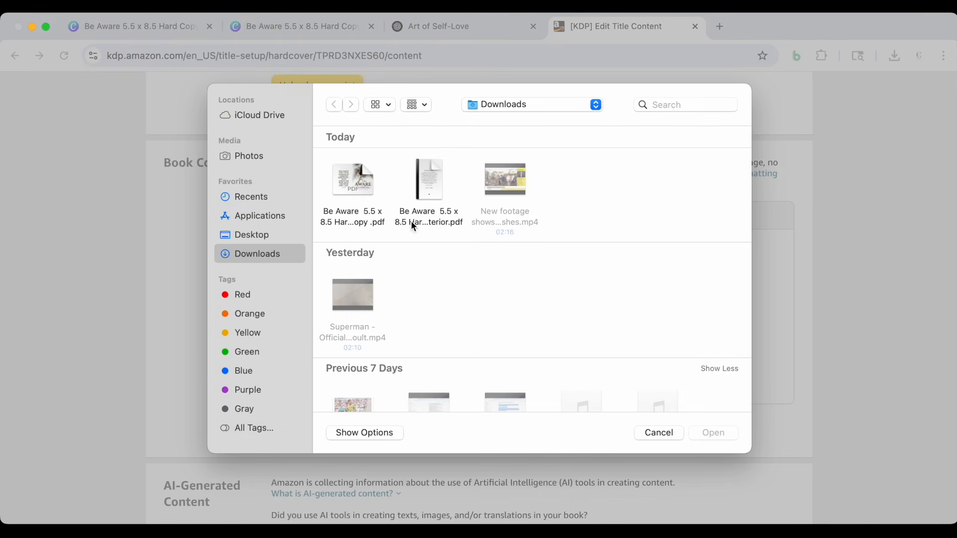
left_click(353, 172)
left_click(713, 433)
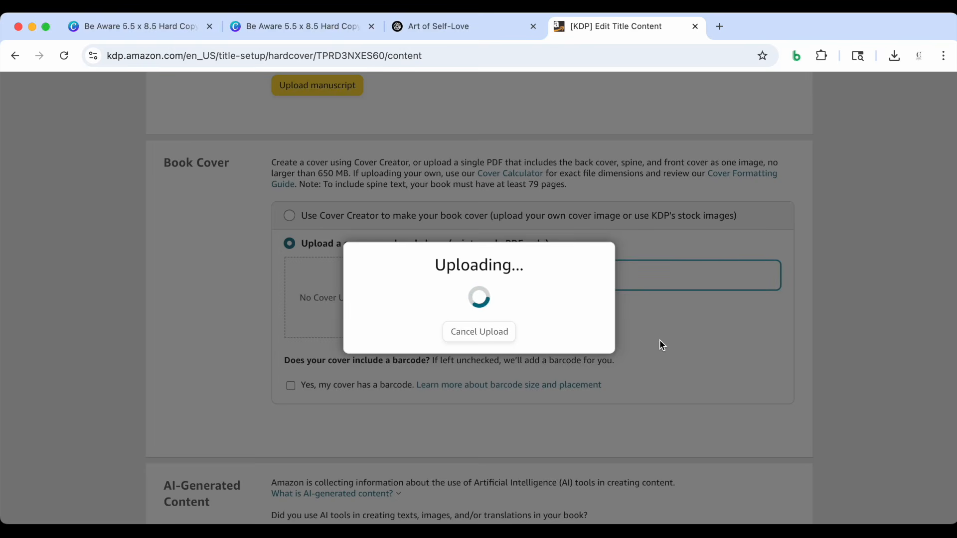
Declare AI use in the book, with texts set to "Entire work, with minimal or no editing" and ChatGpt as the tool
scroll(698, 299, "down", 5)
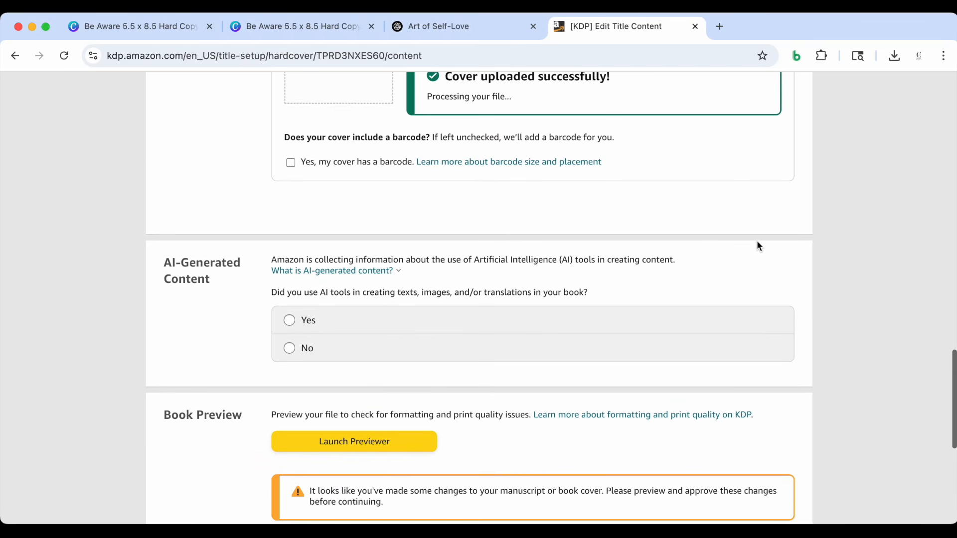
scroll(756, 246, "down", 1)
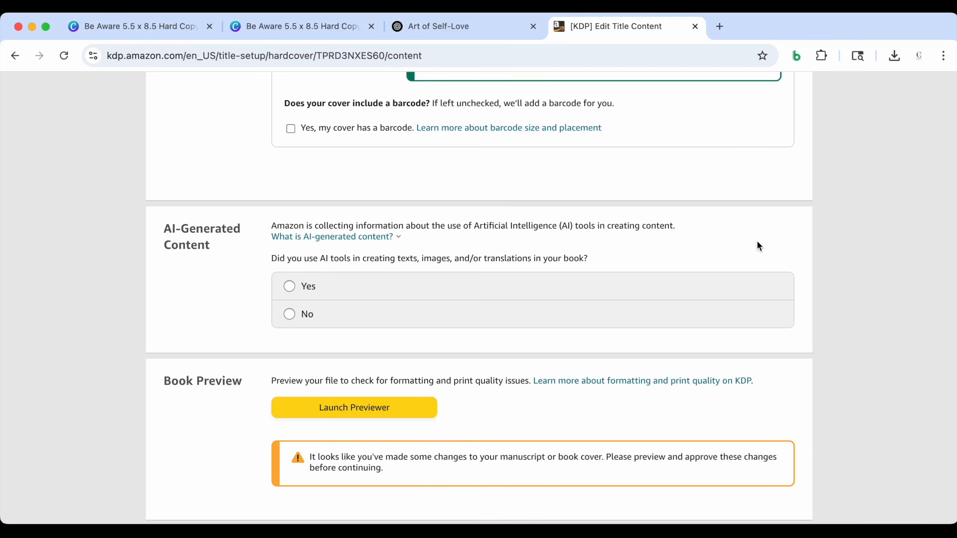
scroll(757, 246, "down", 1)
left_click(306, 255)
scroll(338, 274, "down", 3)
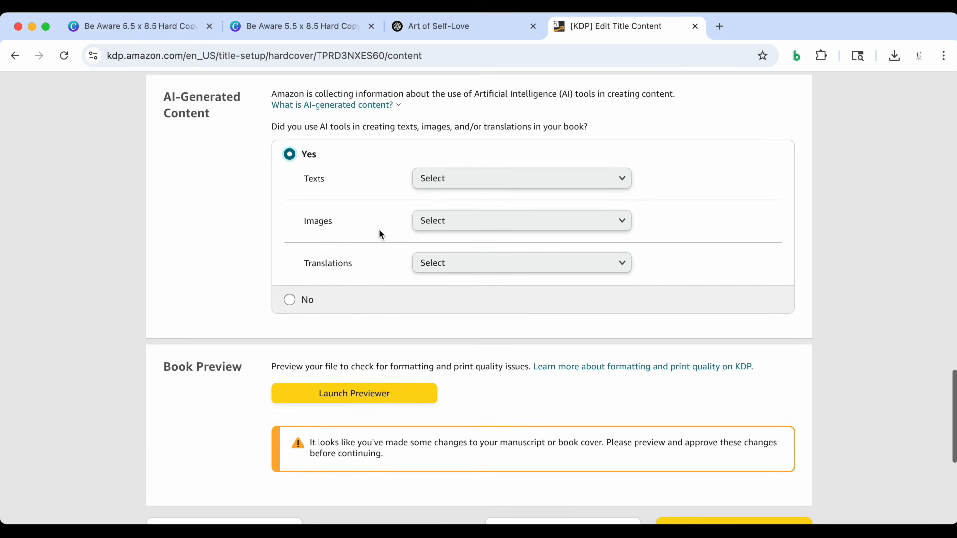
scroll(379, 234, "up", 1)
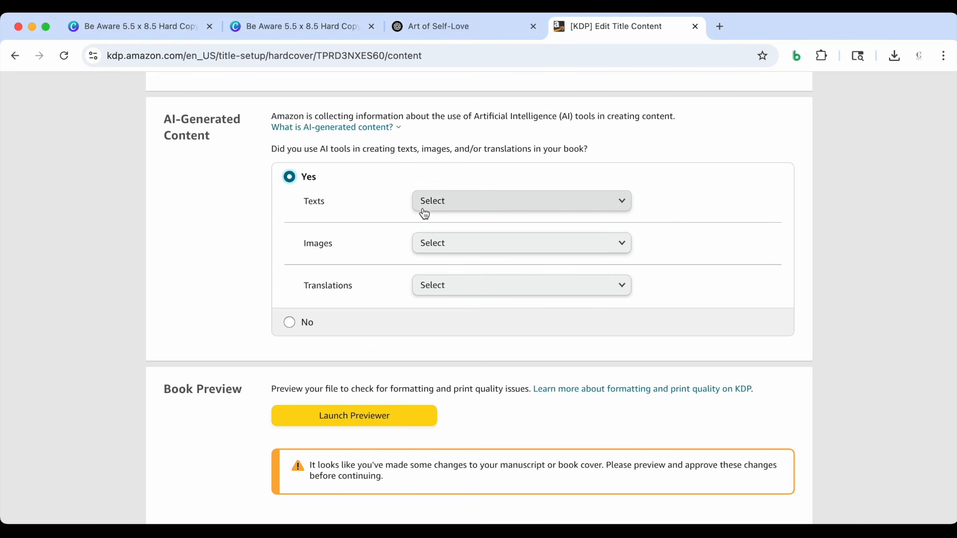
left_click(432, 206)
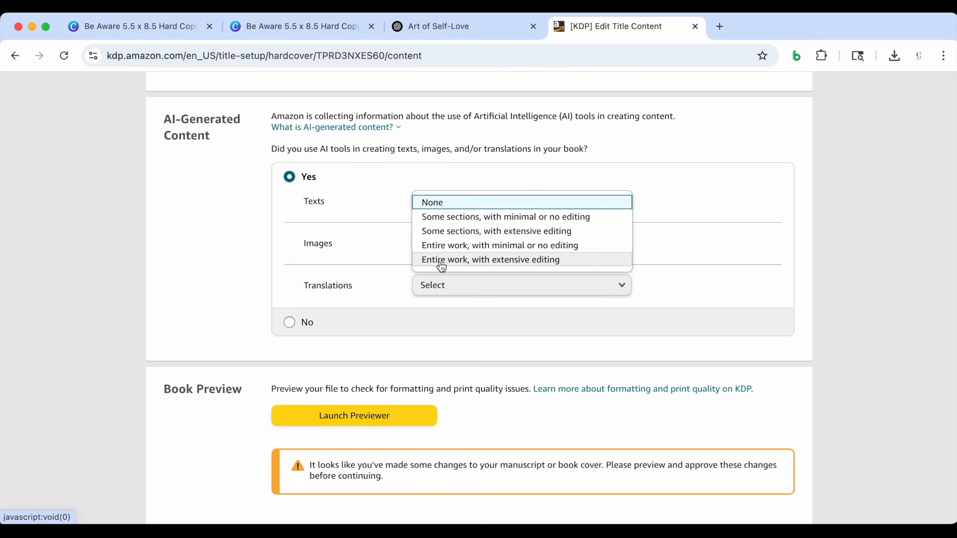
left_click(438, 246)
left_click(439, 216)
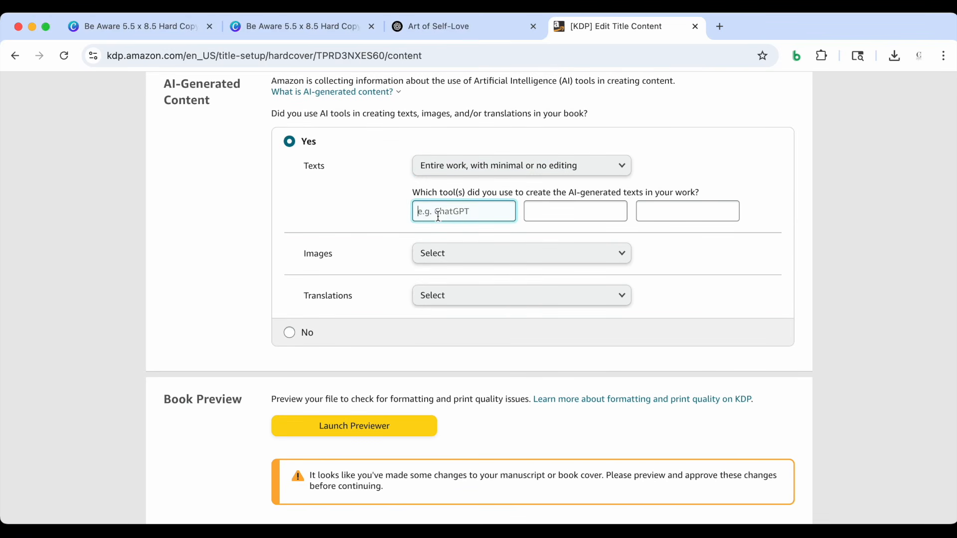
type("ChatGpt")
Set both the AI-generated images and the AI-generated translations to None
left_click(454, 258)
left_click(454, 258)
left_click(442, 299)
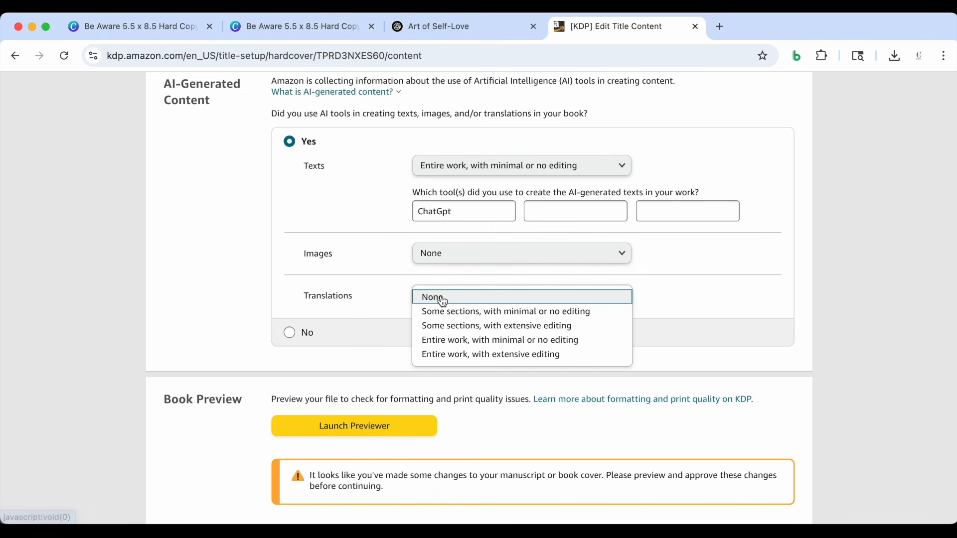
left_click(439, 297)
Launch the print previewer to check the uploaded manuscript and cover
scroll(385, 292, "down", 3)
scroll(385, 293, "down", 2)
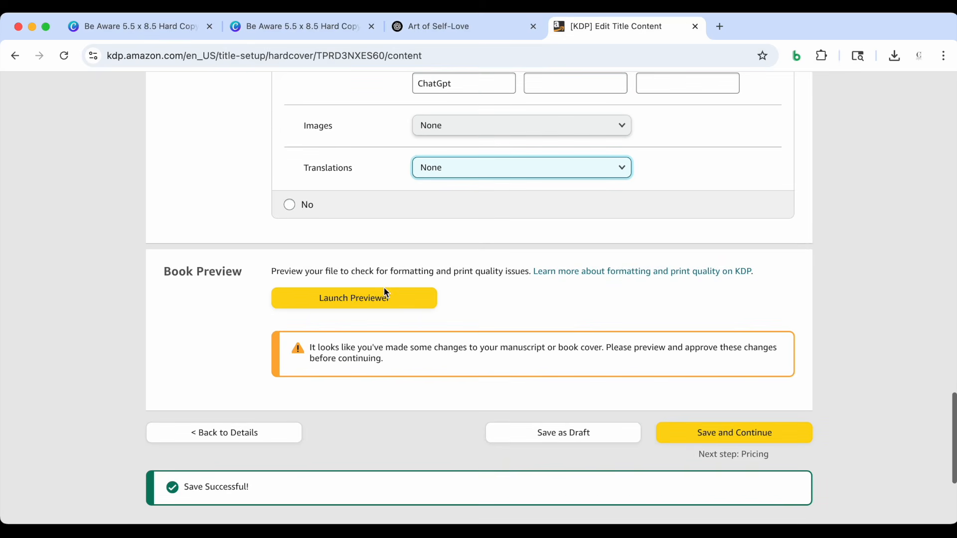
scroll(496, 284, "down", 2)
scroll(496, 284, "up", 1)
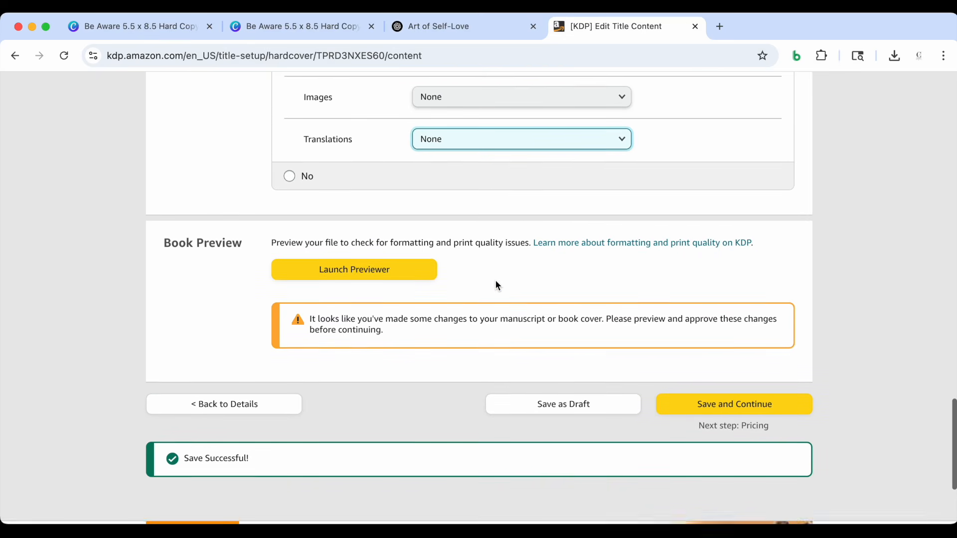
scroll(496, 284, "down", 2)
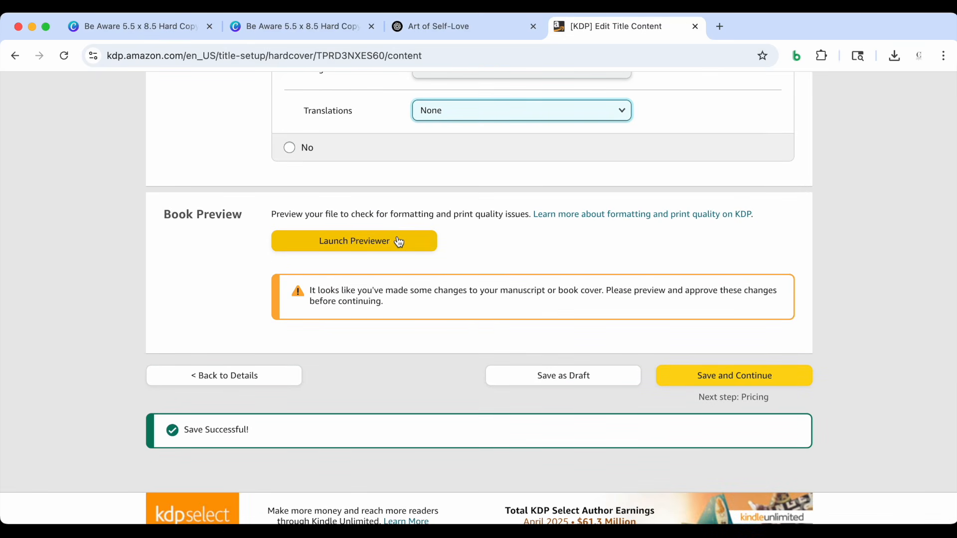
left_click(399, 241)
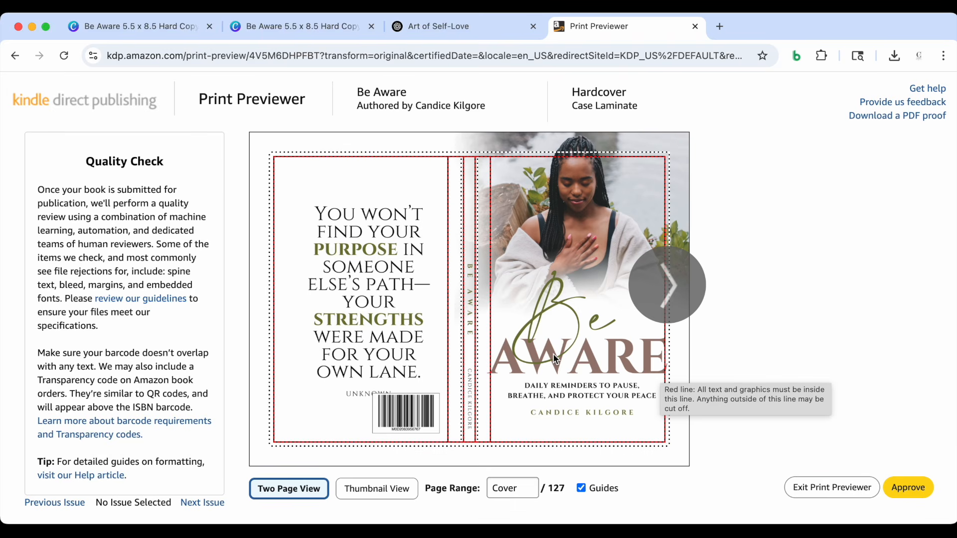
Switch to the cover design in Canva, then shrink the "Be" and "AWARE" title texts together and reposition them within the front cover's safe area
key("super+1")
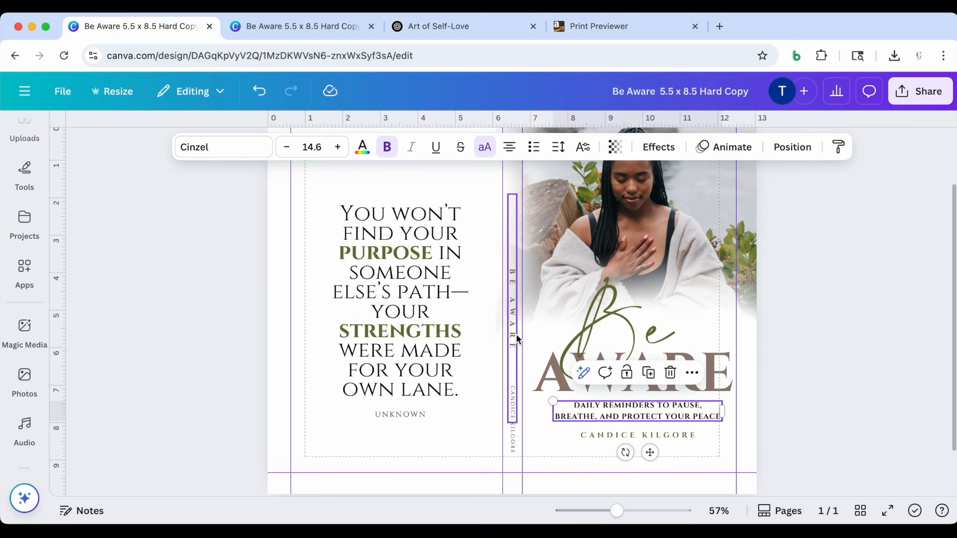
left_click(623, 310)
left_click(557, 381, "shift")
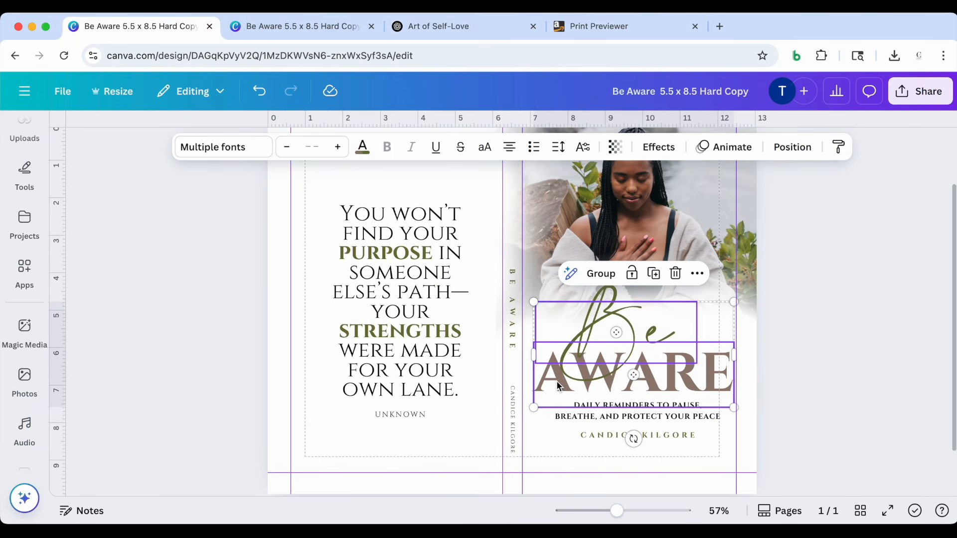
left_click_drag(532, 409, 559, 396)
left_click_drag(633, 386, 622, 390)
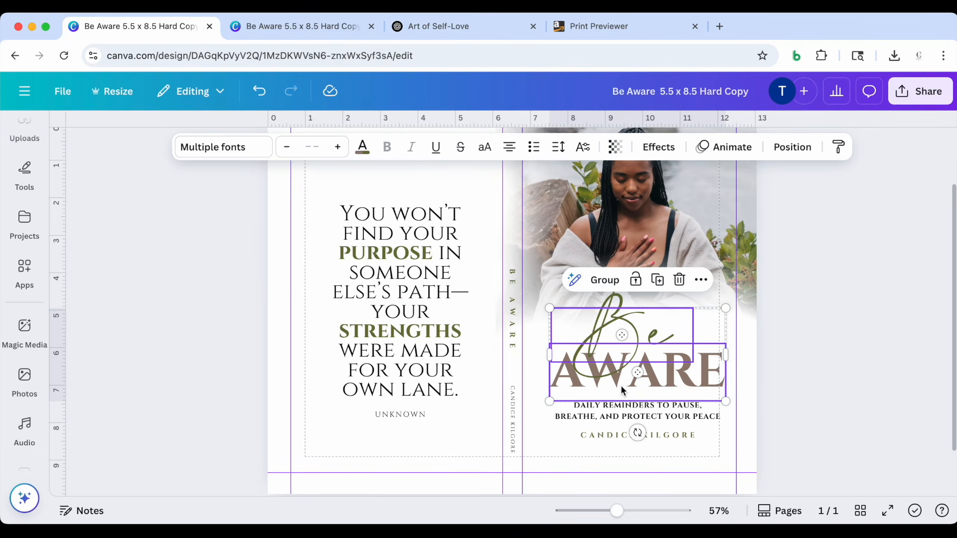
Shrink the back cover quote, widen its text box and recentre it, then move the "UNKNOWN" attribution up directly beneath it
left_click(401, 326)
left_click_drag(323, 402, 349, 350)
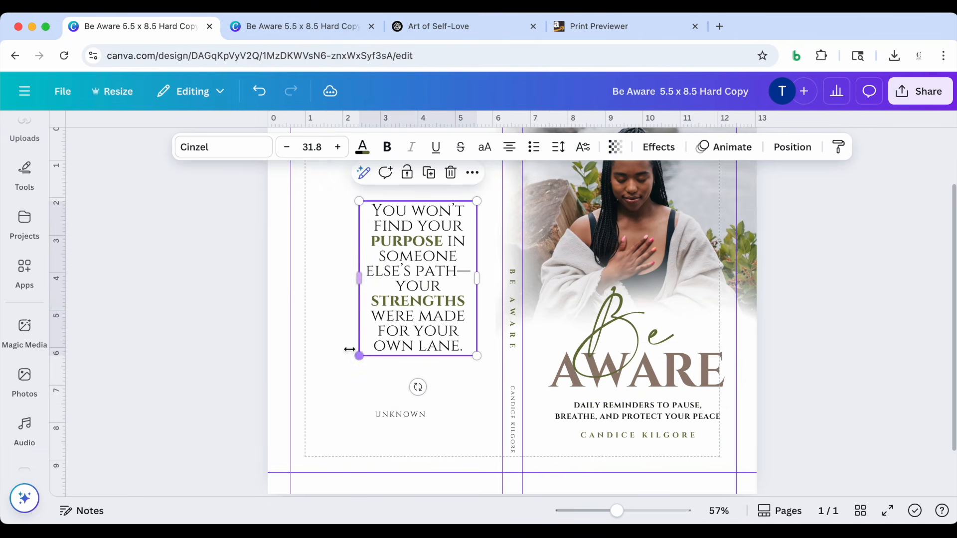
left_click_drag(359, 279, 336, 294)
left_click_drag(402, 272, 396, 272)
left_click(405, 418)
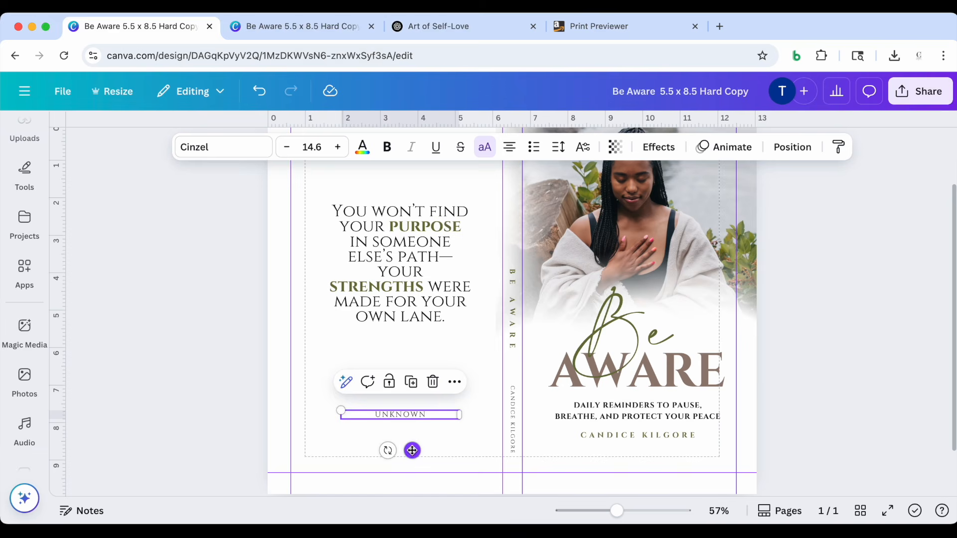
left_click_drag(412, 449, 412, 373)
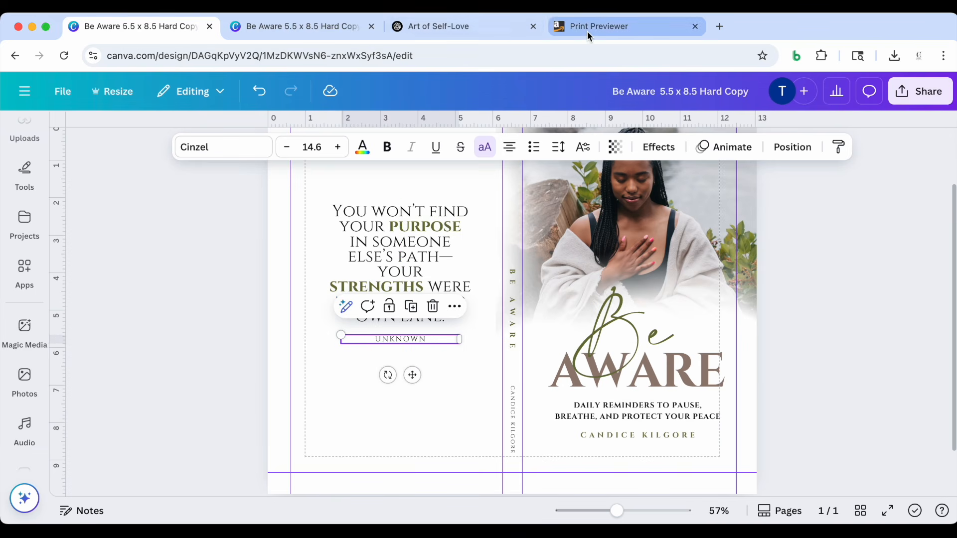
Switch to the KDP print preview to check the barcode area and margins against the cover, then return to the Canva design
left_click(587, 31)
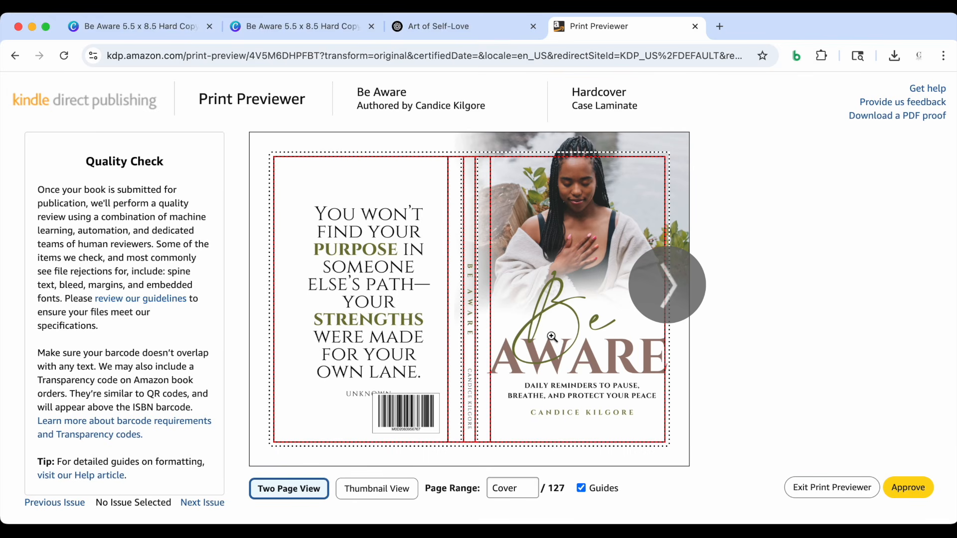
mouse_move(551, 337)
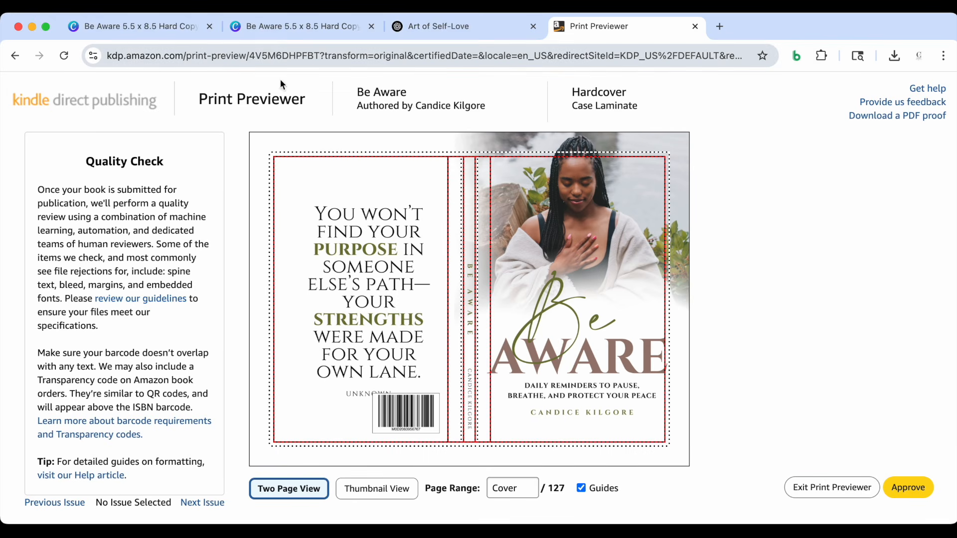
mouse_move(371, 404)
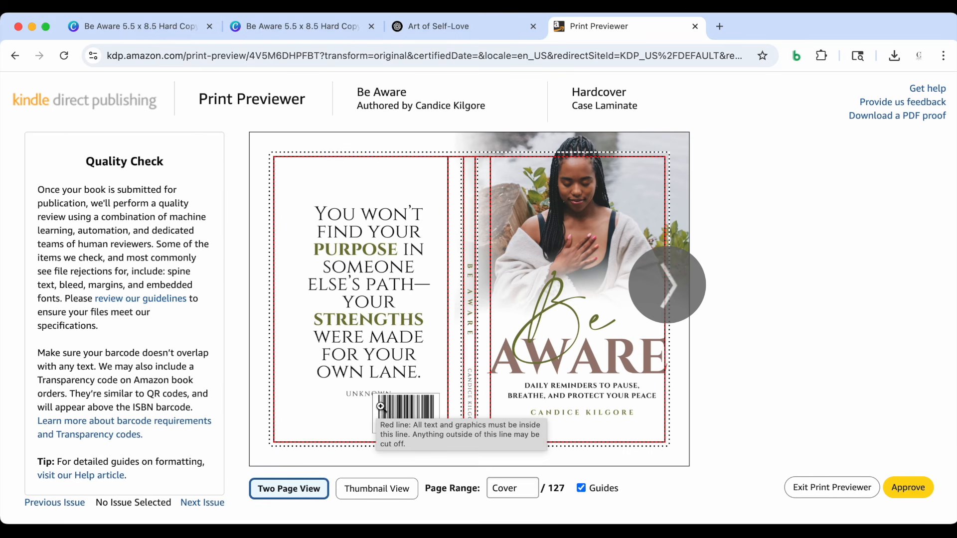
left_click(172, 28)
left_click(199, 380)
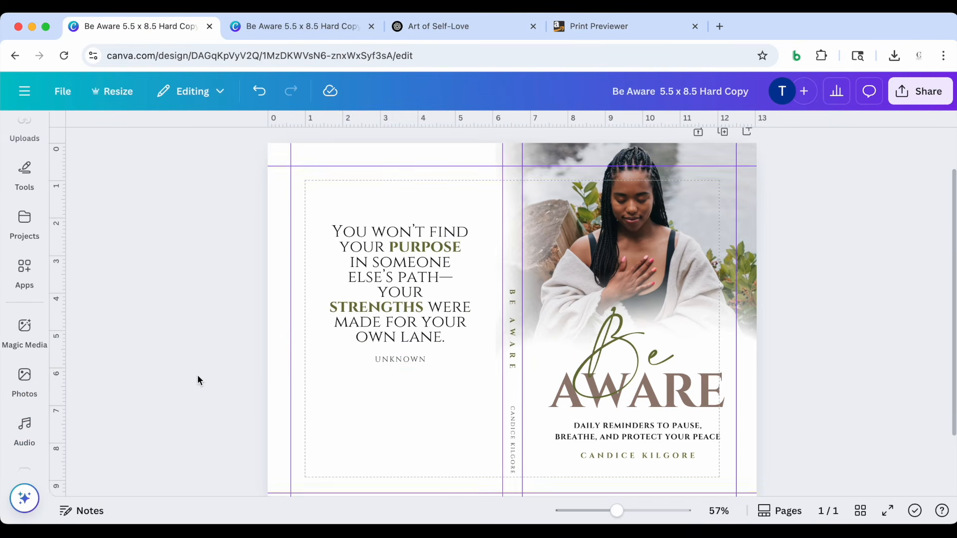
Download the corrected cover from Canva as a PDF Print file
scroll(199, 380, "down", 1)
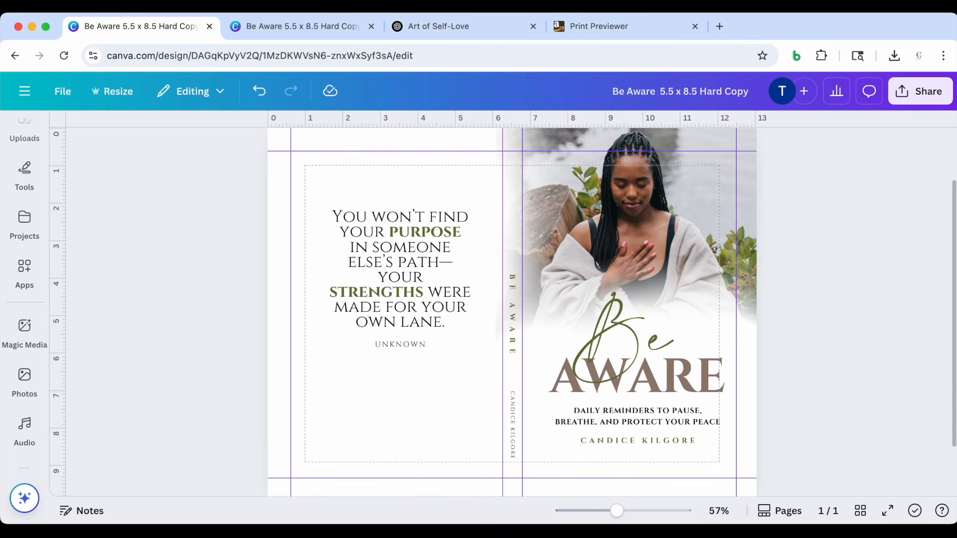
left_click(919, 91)
left_click(708, 380)
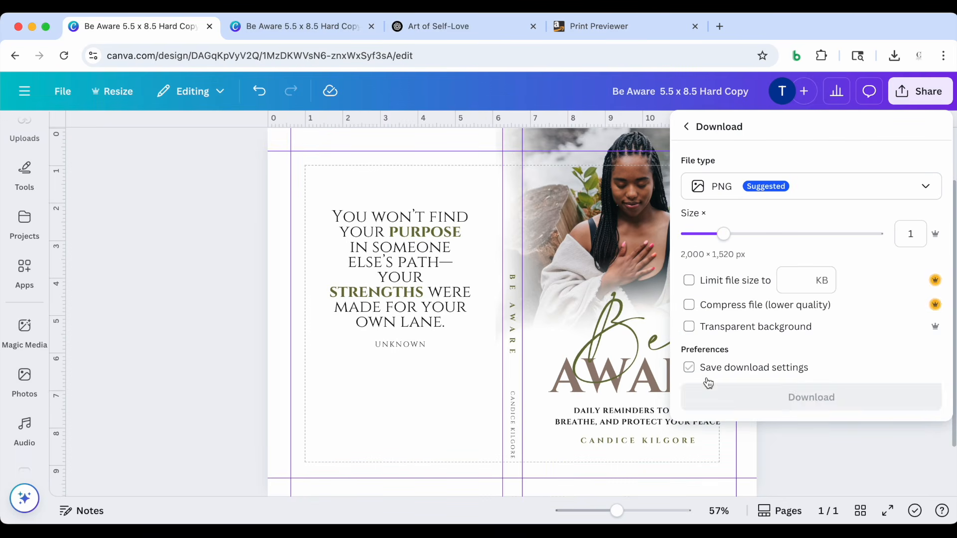
left_click(856, 190)
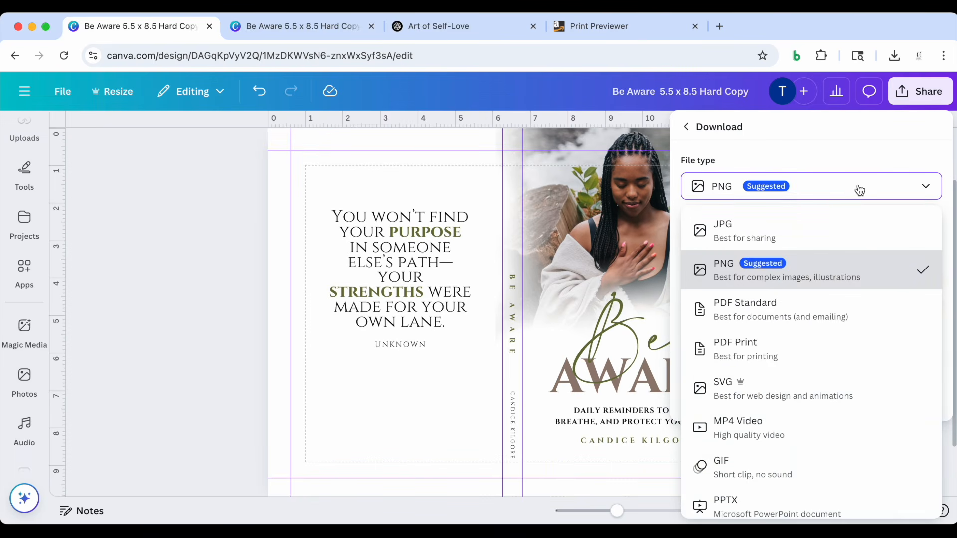
left_click(807, 351)
scroll(844, 302, "down", 1)
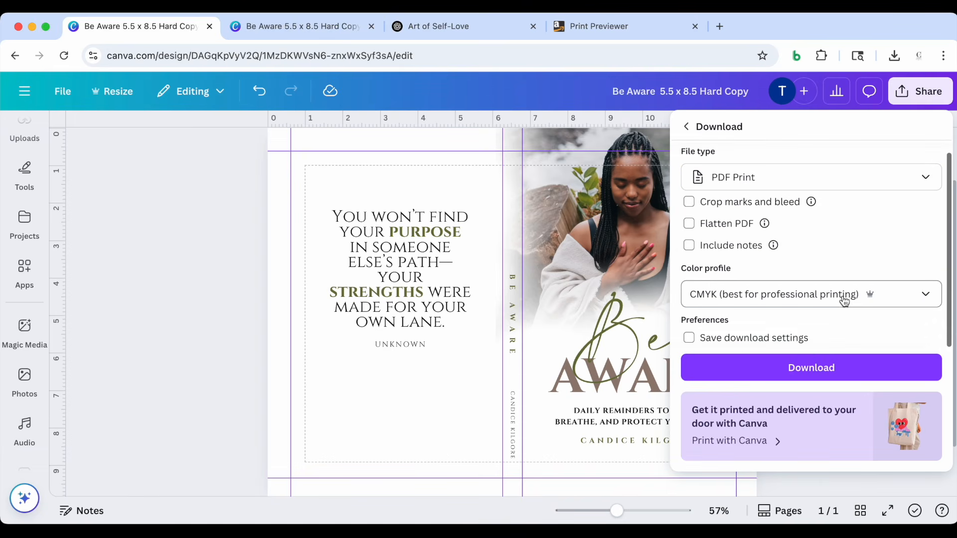
left_click(829, 369)
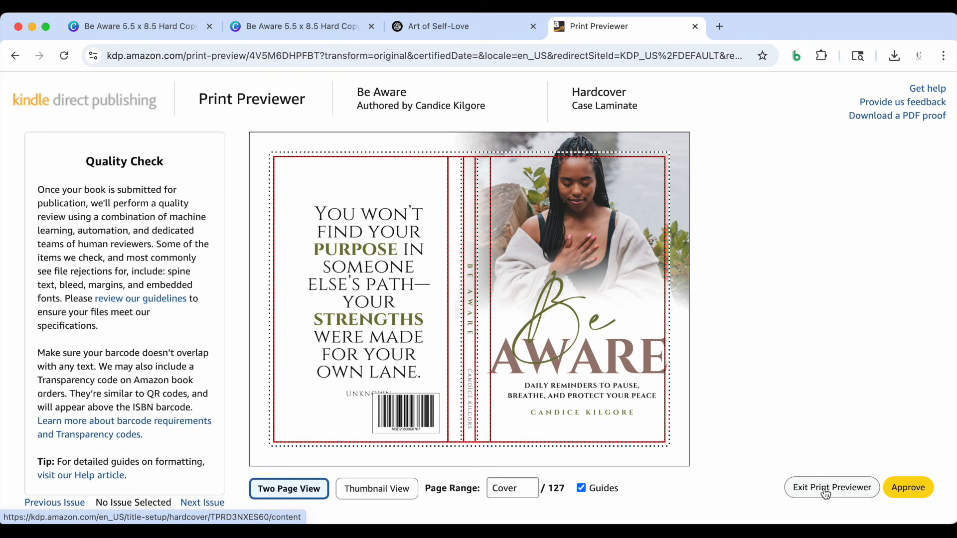
Exit the KDP print previewer and replace the uploaded book cover with the newly downloaded "(1)" PDF from Downloads
left_click(825, 491)
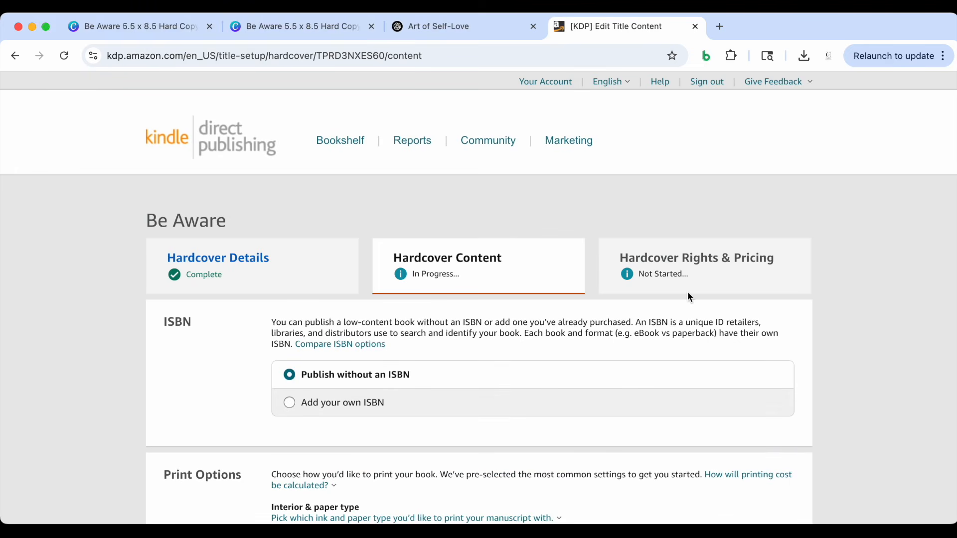
scroll(688, 297, "down", 15)
scroll(687, 296, "down", 3)
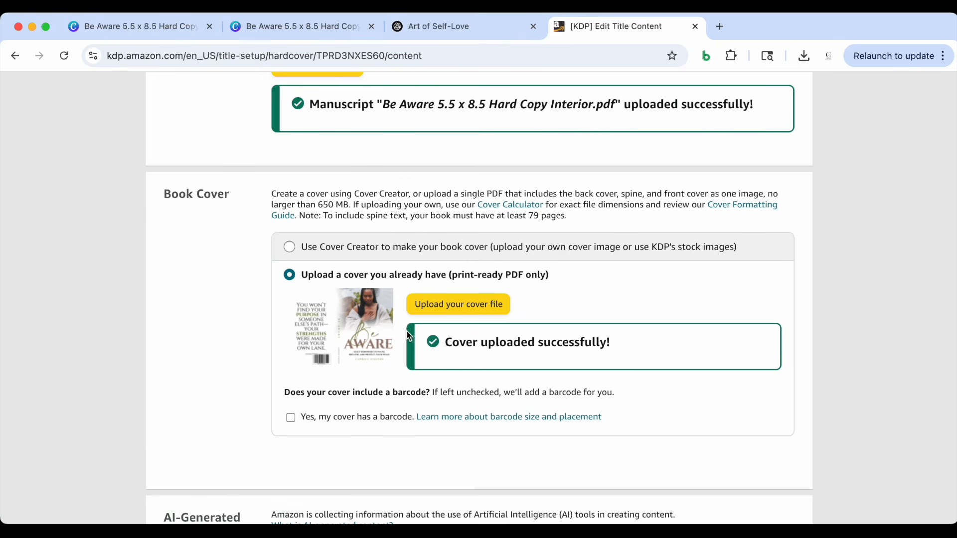
scroll(451, 319, "up", 1)
left_click(454, 322)
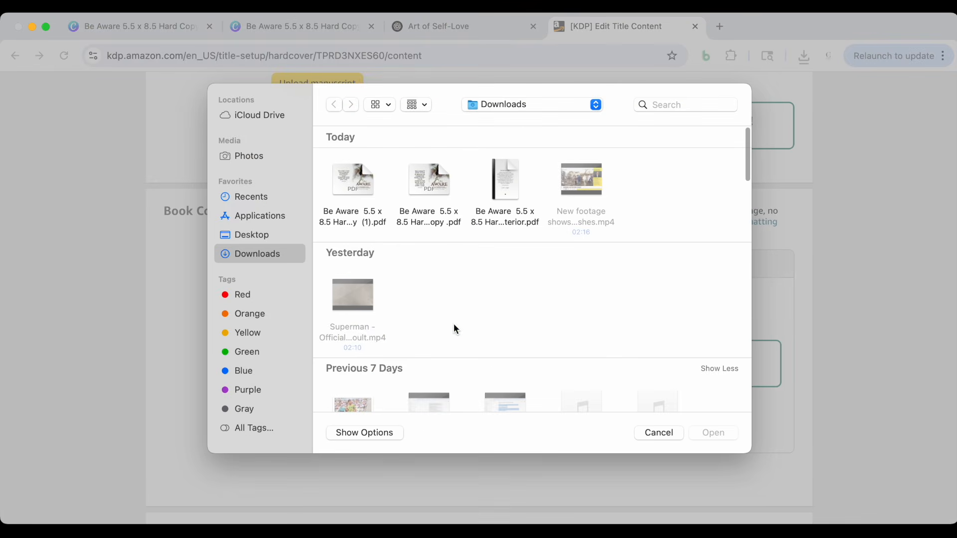
left_click(346, 170)
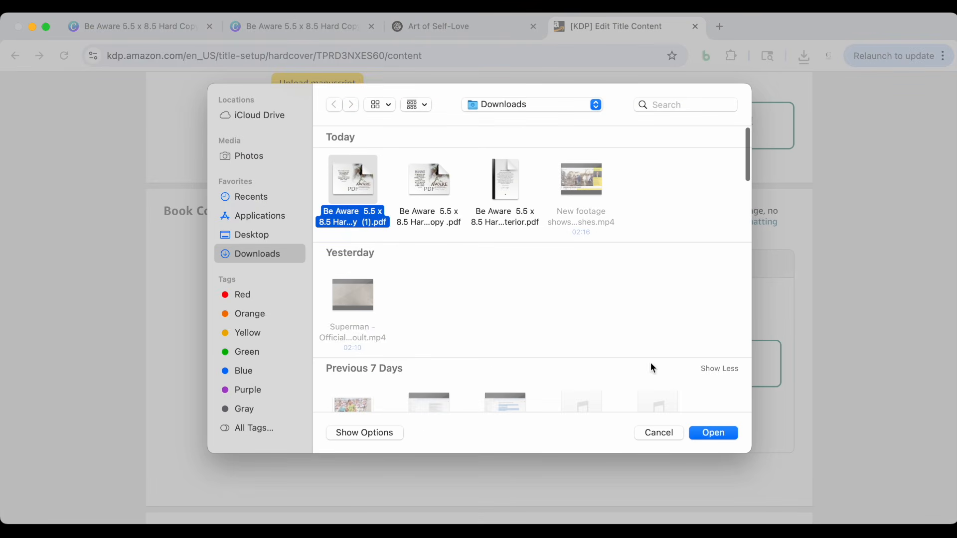
left_click(730, 434)
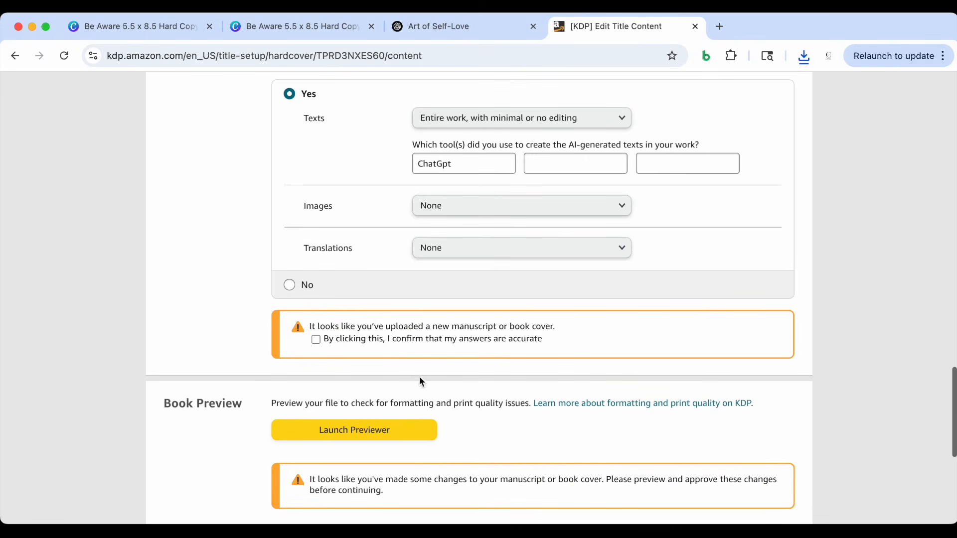
Confirm that the AI-generated content answers are accurate for the new cover and relaunch the print previewer
scroll(258, 345, "up", 1)
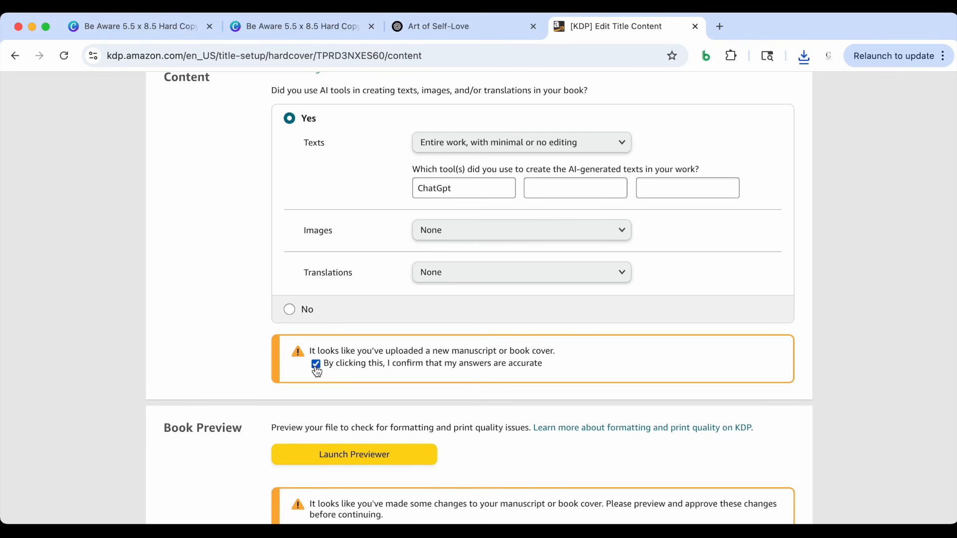
scroll(316, 372, "down", 5)
left_click(351, 280)
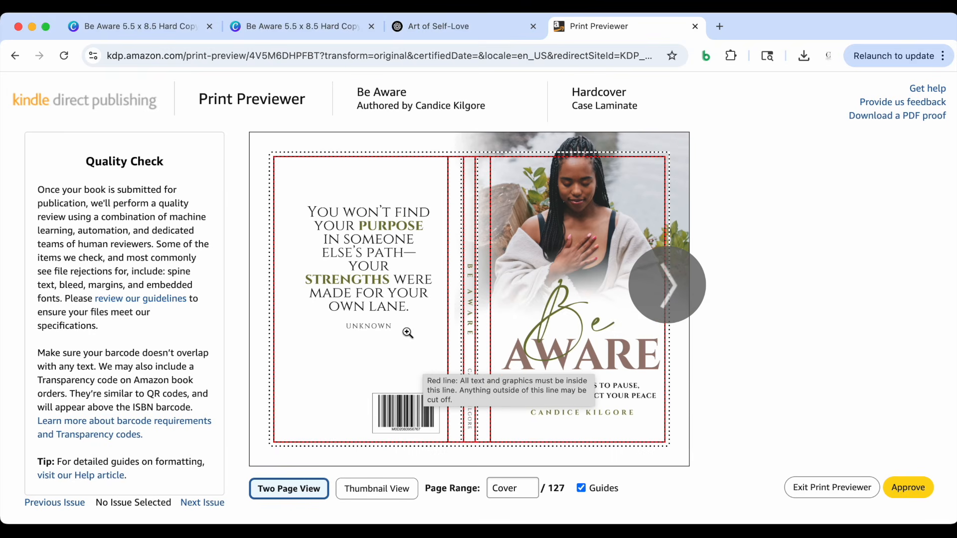
Page back and forth through the cover and interior spreads in the print previewer, then approve the proof
left_click(674, 276)
left_click(674, 276)
left_click(674, 277)
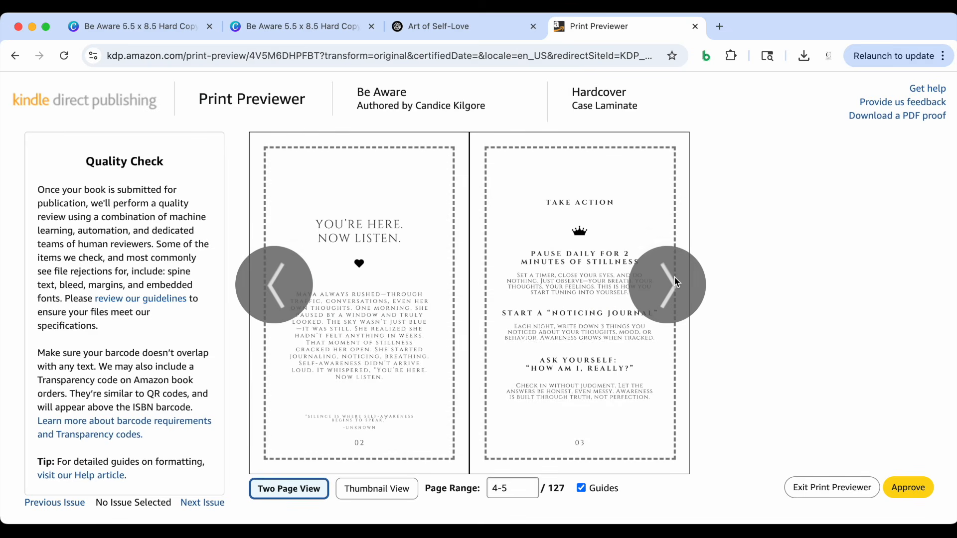
left_click(674, 276)
left_click(282, 289)
left_click(282, 287)
left_click(686, 294)
left_click(687, 294)
left_click(686, 292)
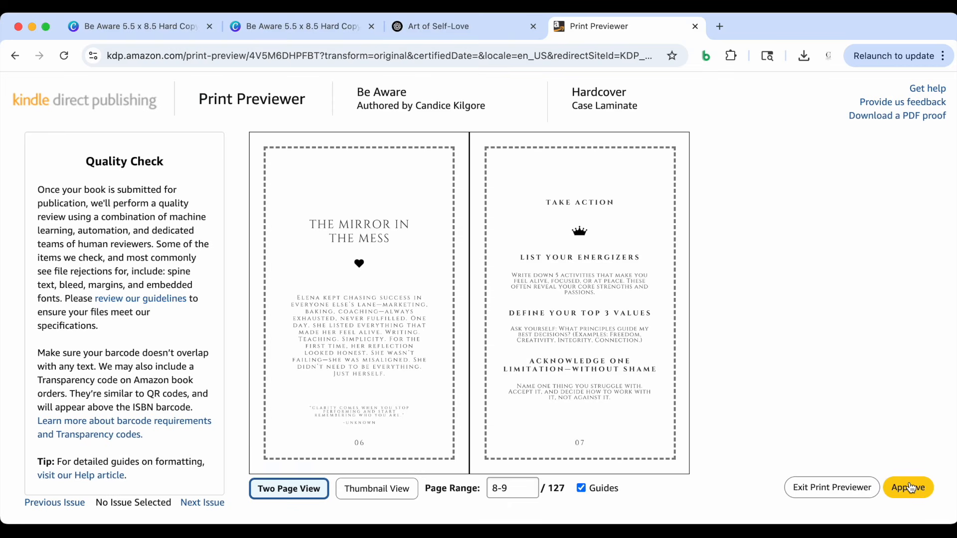
left_click(693, 281)
left_click(694, 281)
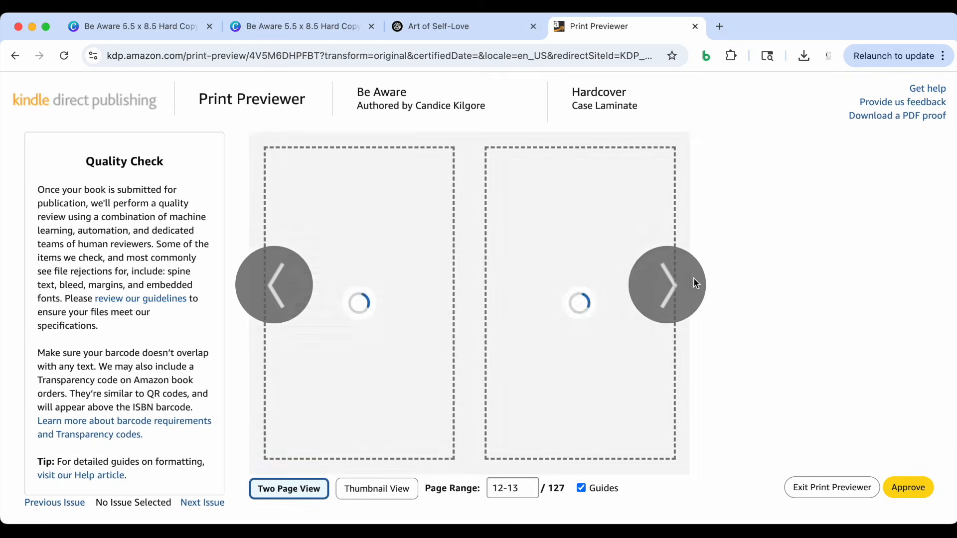
left_click(695, 283)
left_click(910, 493)
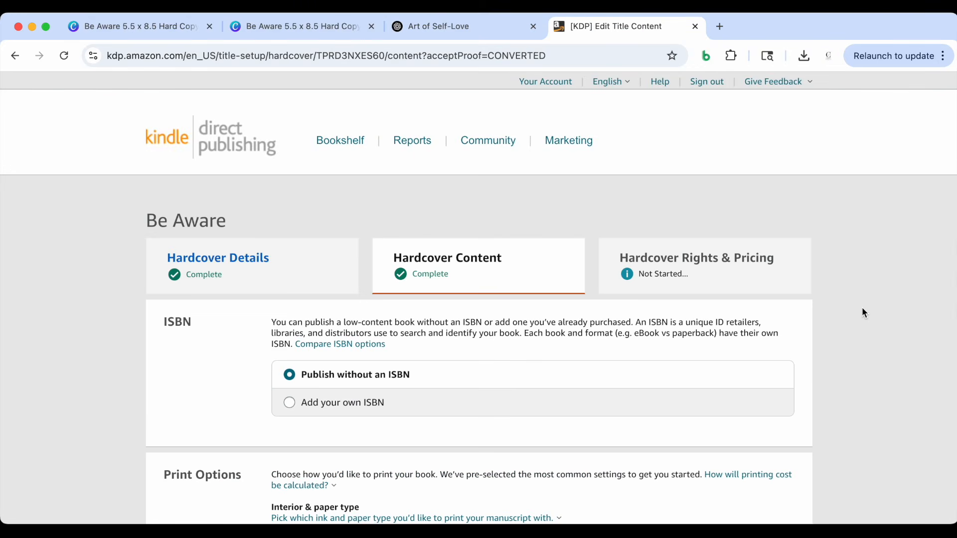
Review the print settings and printing cost summary, then save the hardcover content and continue to pricing
scroll(844, 327, "down", 4)
scroll(844, 330, "down", 10)
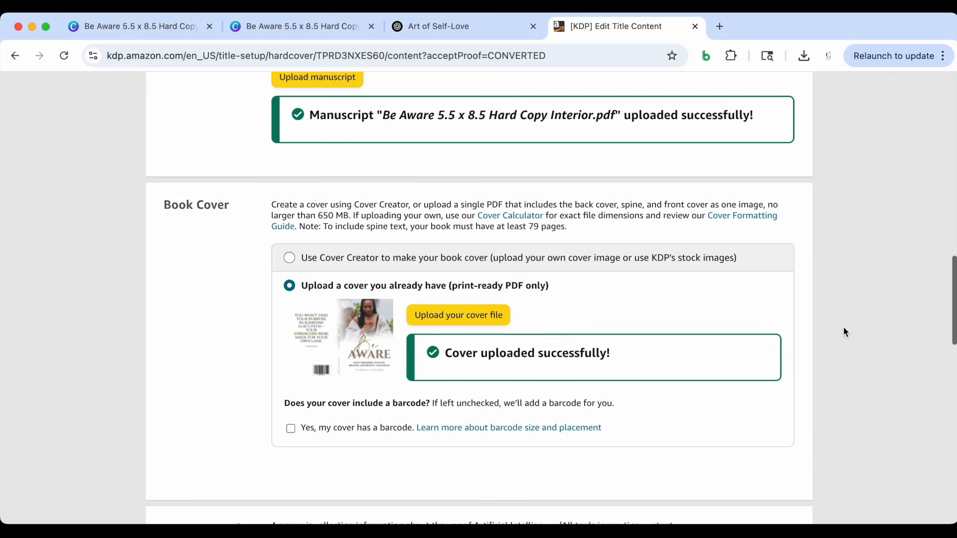
scroll(844, 330, "down", 5)
scroll(844, 332, "down", 2)
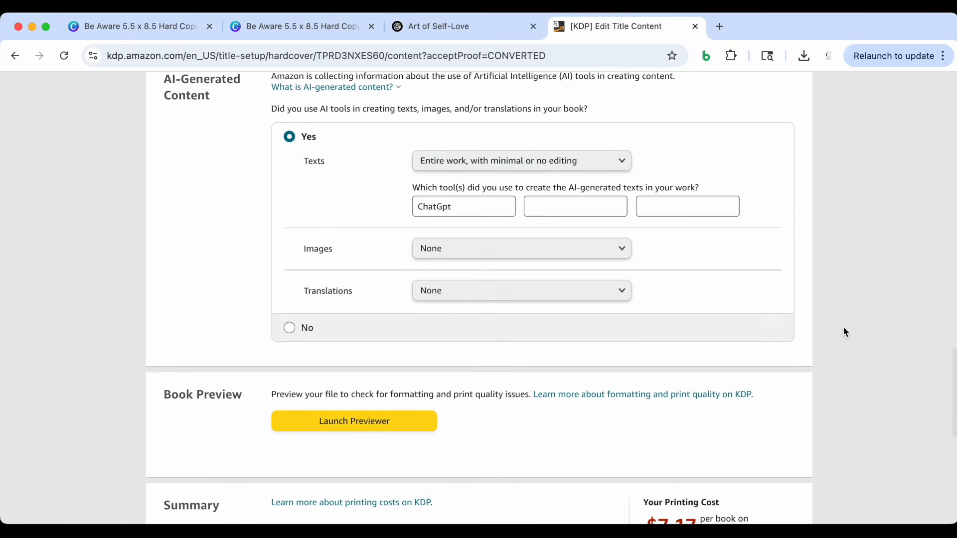
scroll(844, 332, "down", 3)
scroll(844, 332, "down", 3)
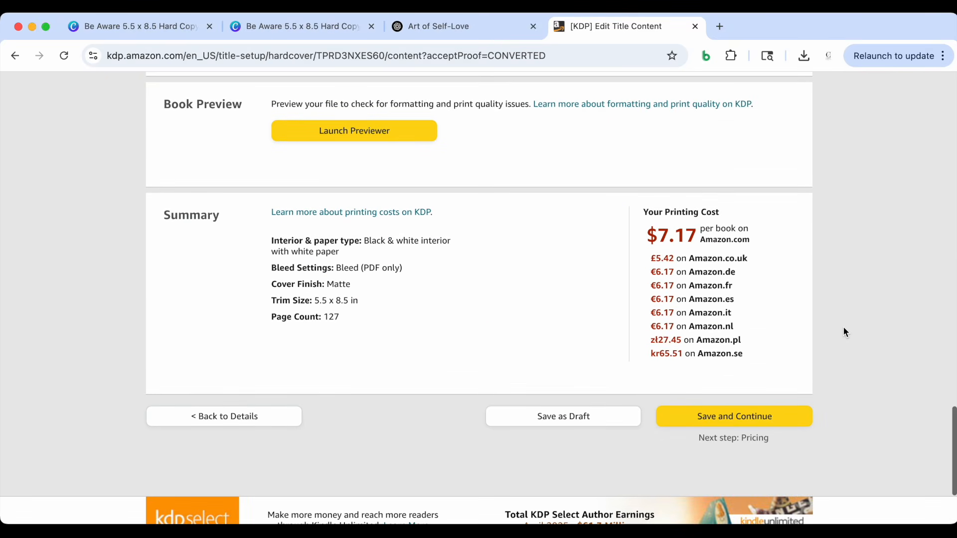
scroll(771, 268, "up", 1)
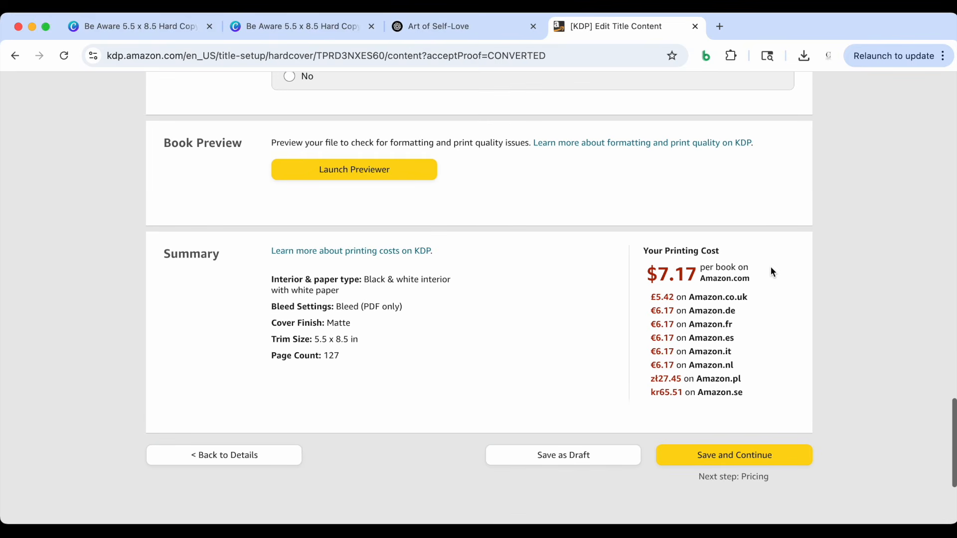
scroll(775, 281, "down", 1)
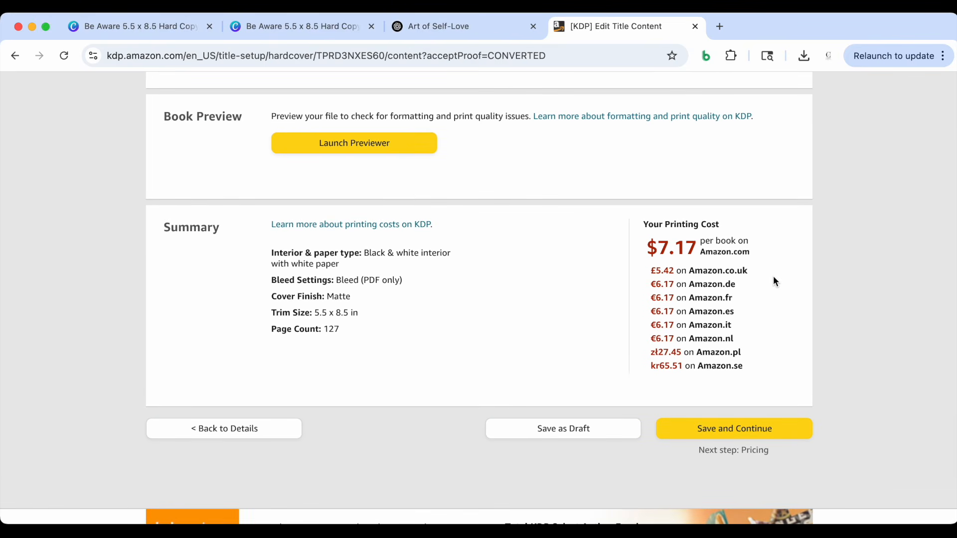
scroll(773, 277, "up", 3)
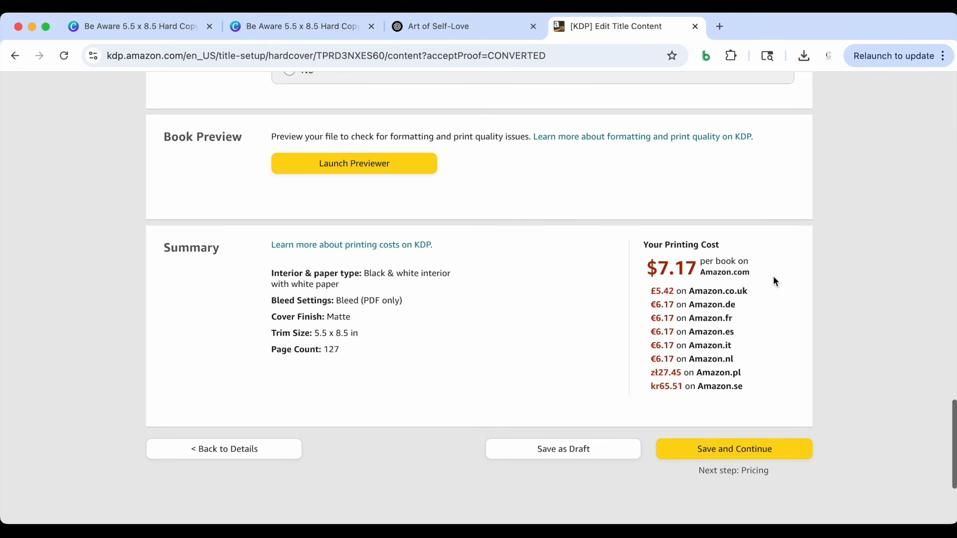
scroll(773, 281, "down", 4)
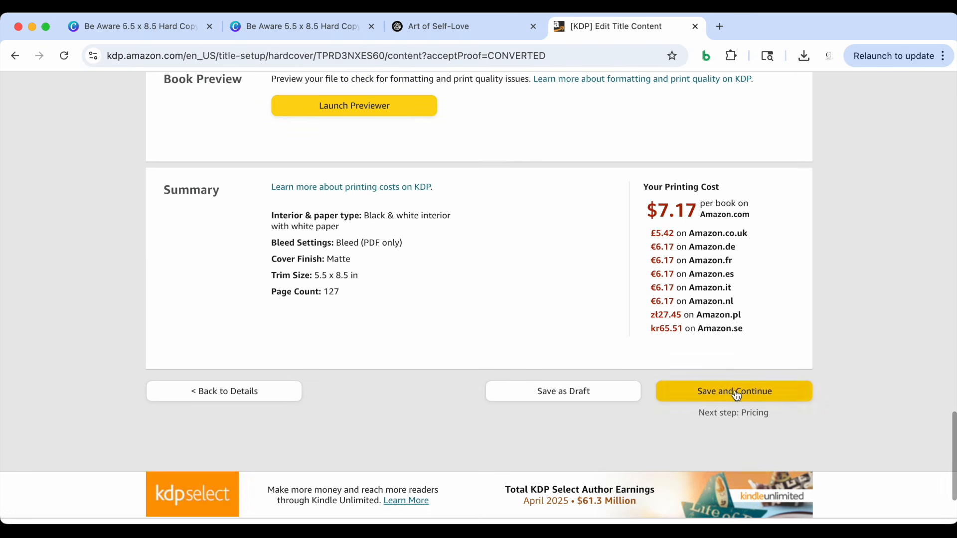
left_click(736, 391)
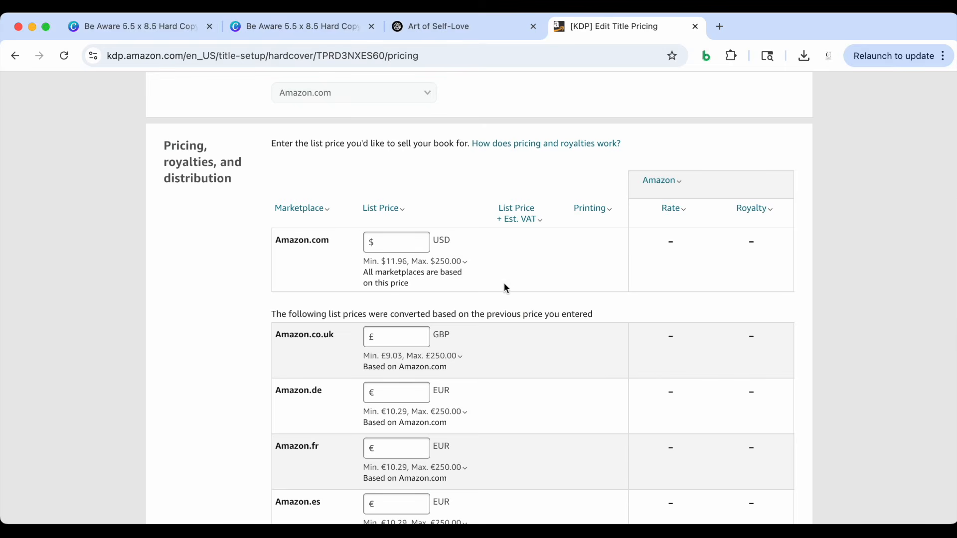
Set the Amazon.com list price to 25.00 USD and review the converted marketplace prices, royalties and publishing options
scroll(404, 276, "down", 1)
left_click(391, 225)
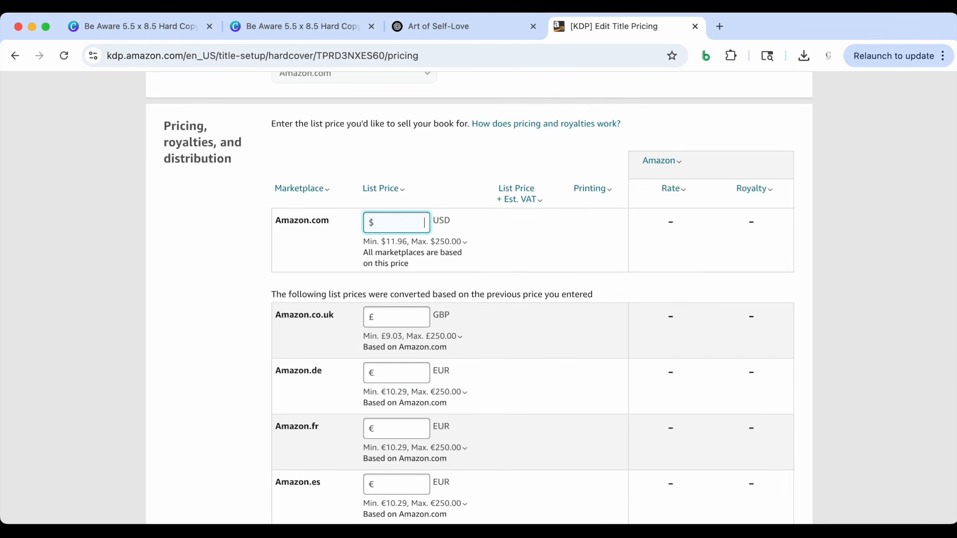
left_click(423, 171)
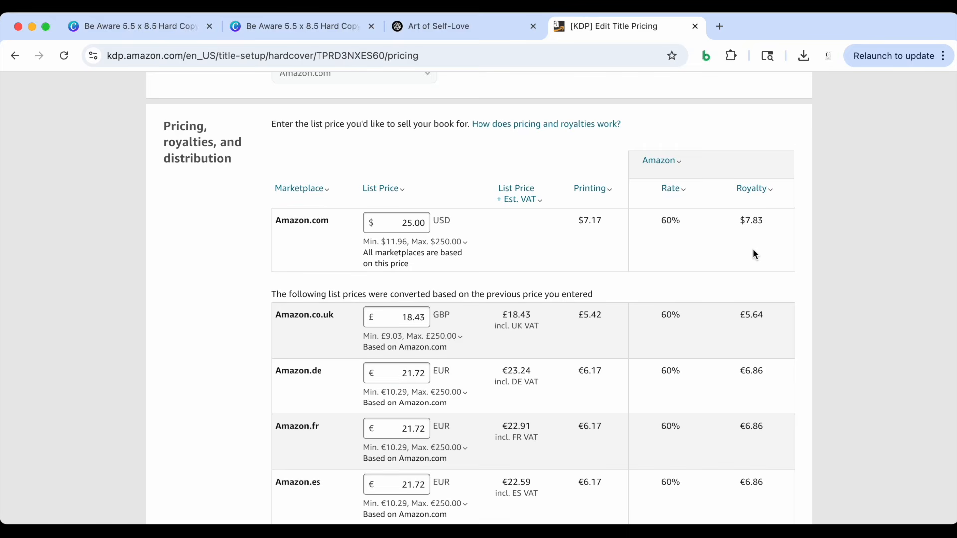
scroll(752, 249, "down", 20)
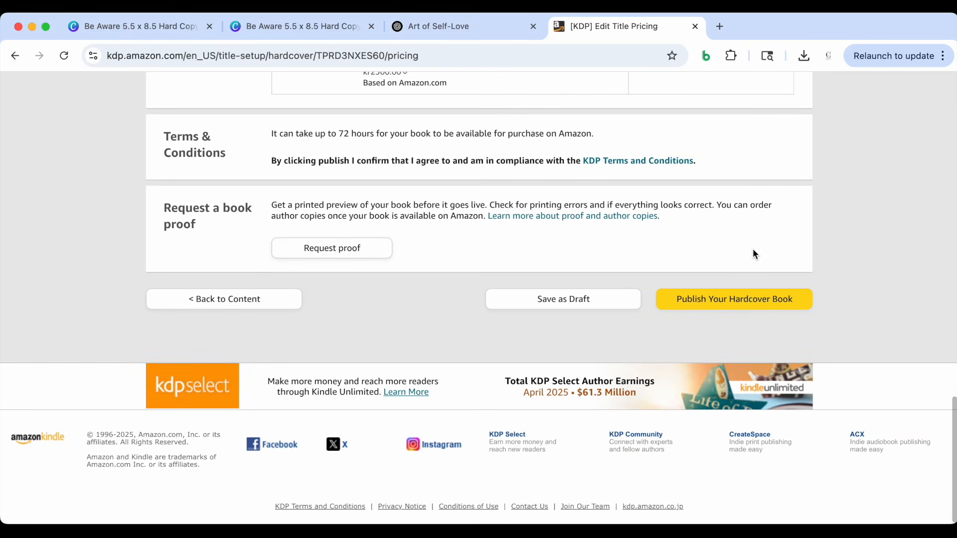
scroll(754, 253, "up", 10)
scroll(753, 249, "up", 7)
scroll(483, 353, "down", 8)
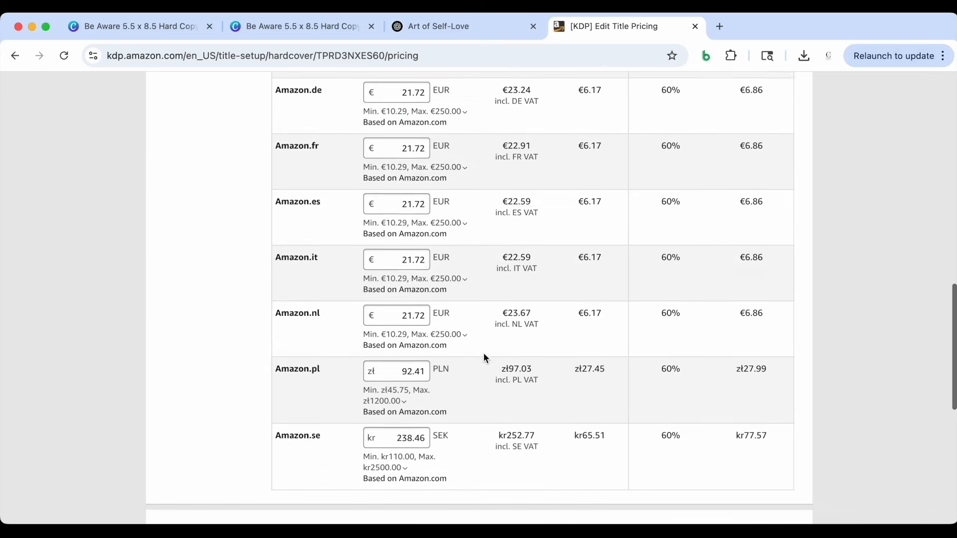
Check the converted marketplace prices, printing costs and royalties, along with the terms and conditions and the book proof option
scroll(484, 353, "down", 8)
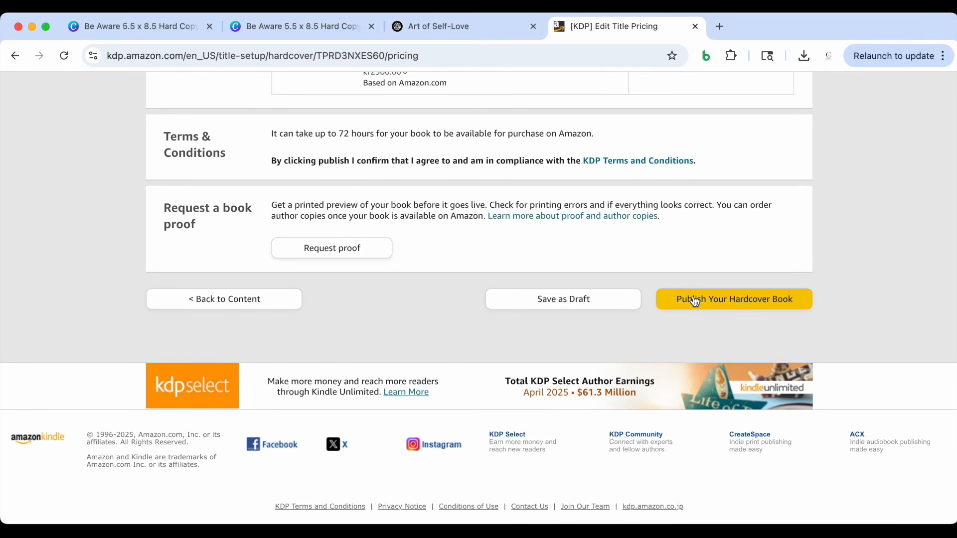
scroll(691, 240, "up", 1)
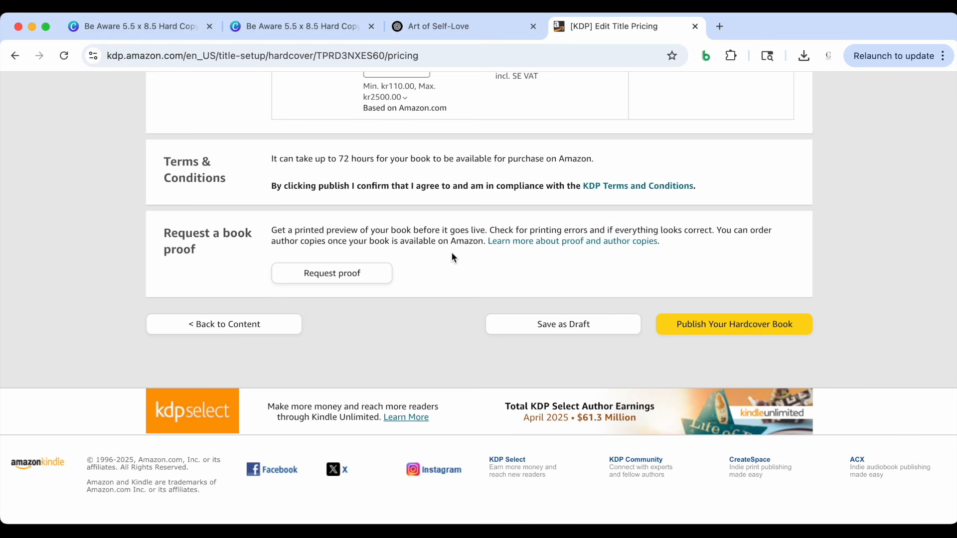
scroll(452, 254, "up", 3)
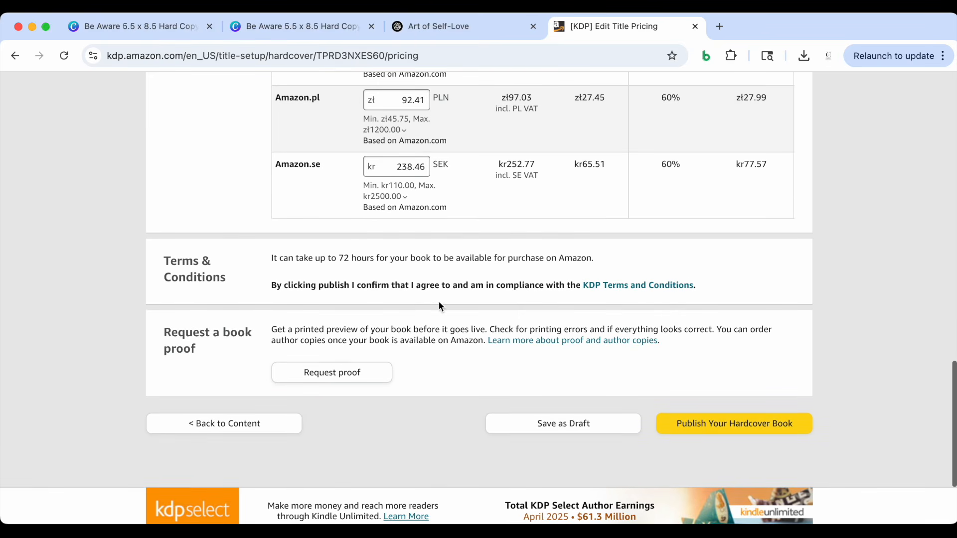
scroll(436, 317, "up", 8)
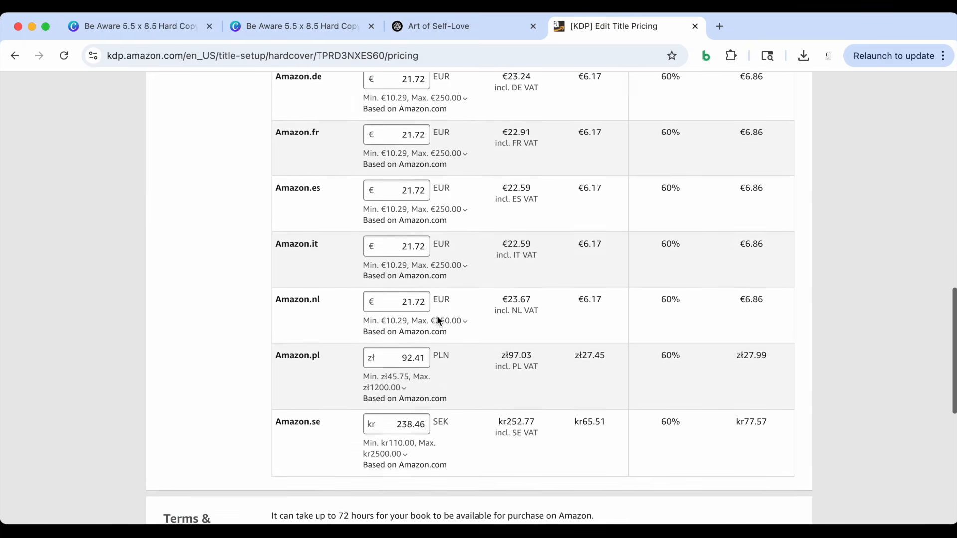
scroll(437, 319, "up", 3)
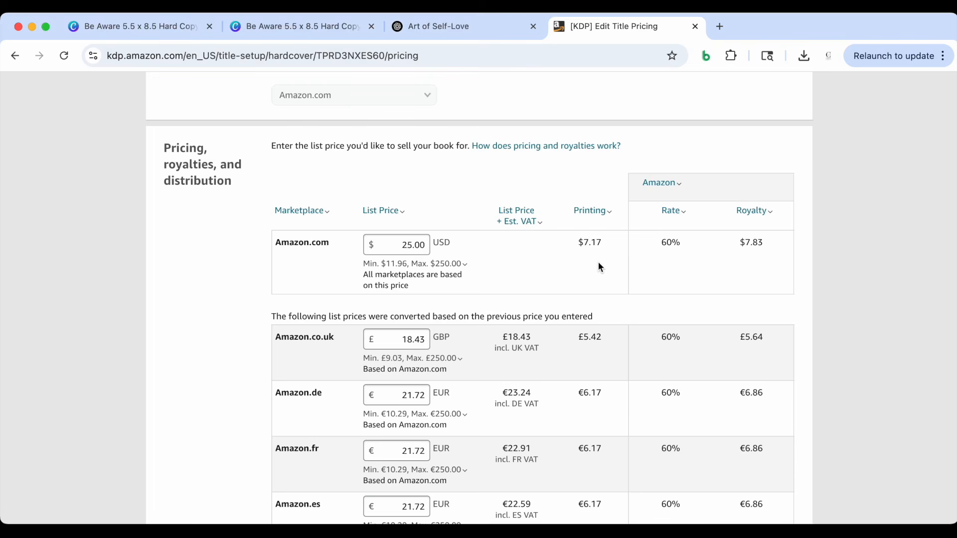
scroll(599, 290, "down", 15)
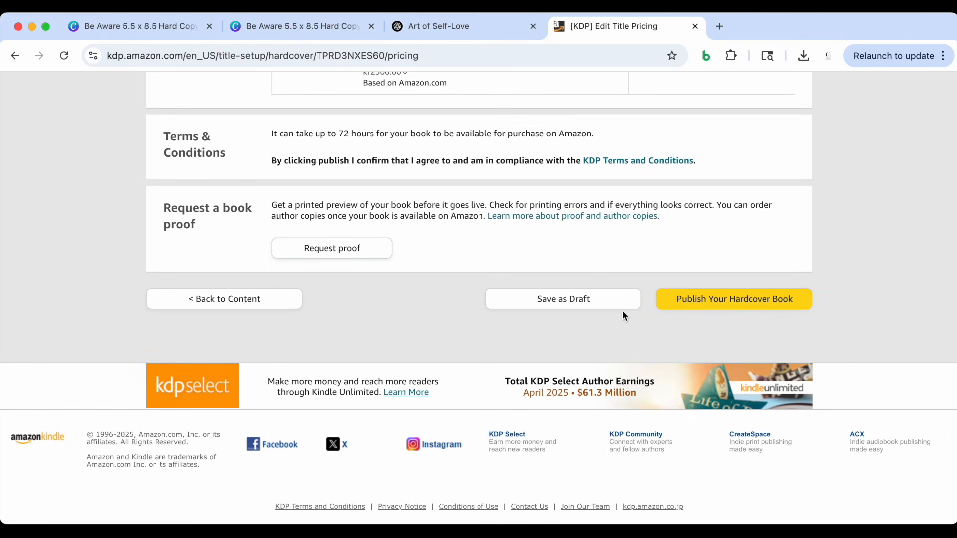
scroll(620, 249, "up", 2)
scroll(621, 246, "up", 2)
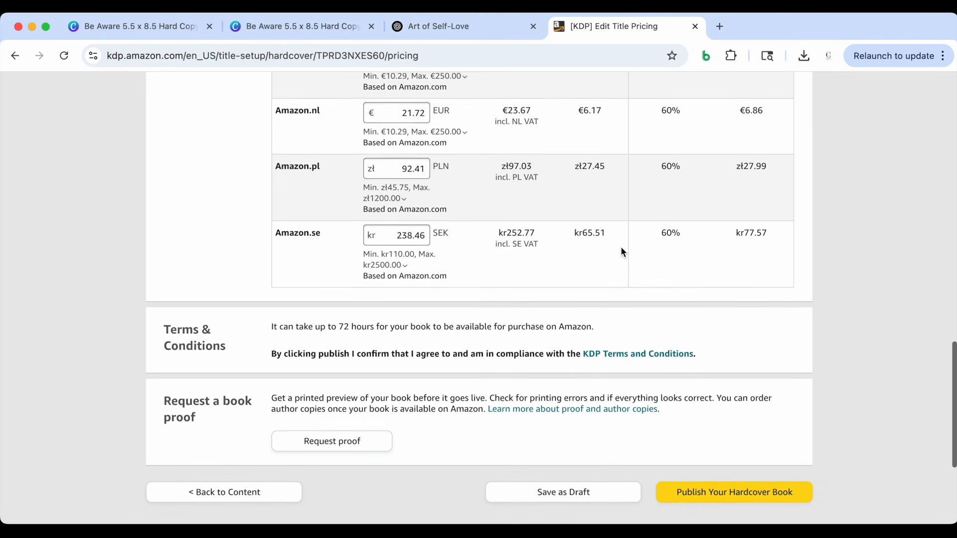
Publish the Be Aware hardcover book and review the submission notice with its review timeline and Kindle eBook offer
scroll(621, 246, "down", 5)
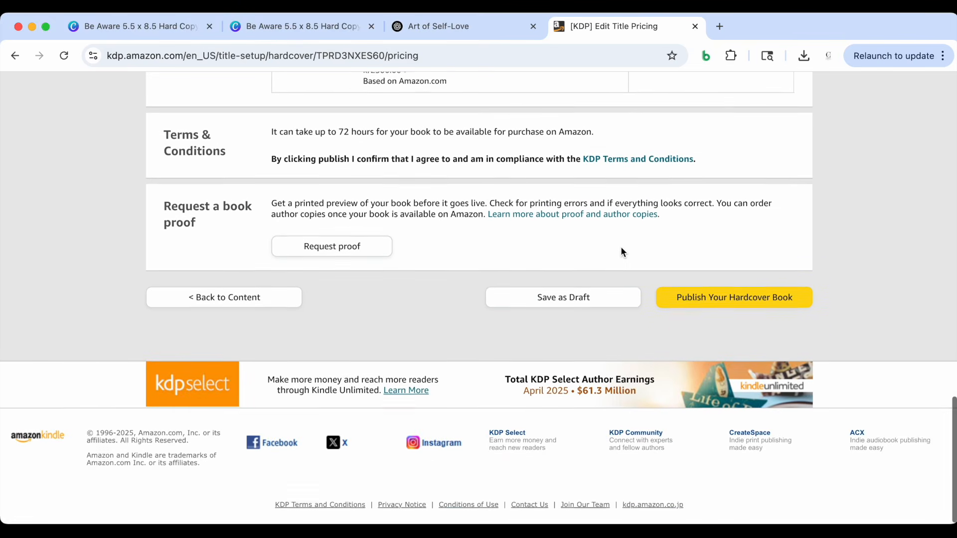
left_click(690, 305)
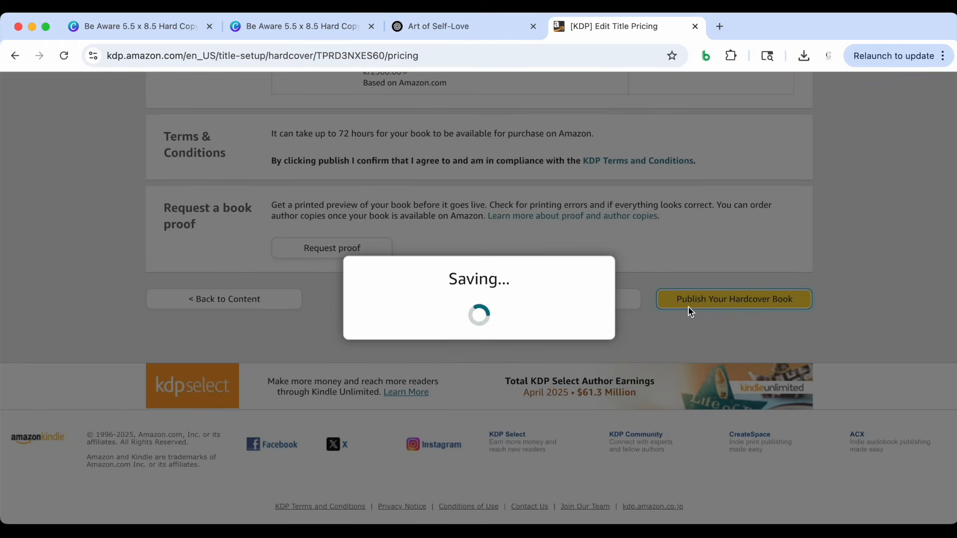
scroll(697, 257, "down", 3)
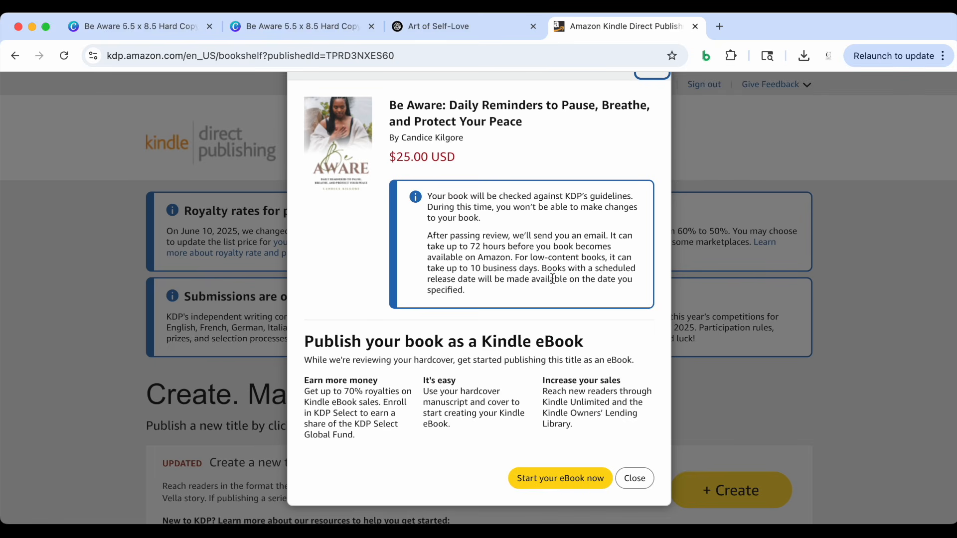
scroll(553, 279, "up", 3)
scroll(561, 295, "down", 1)
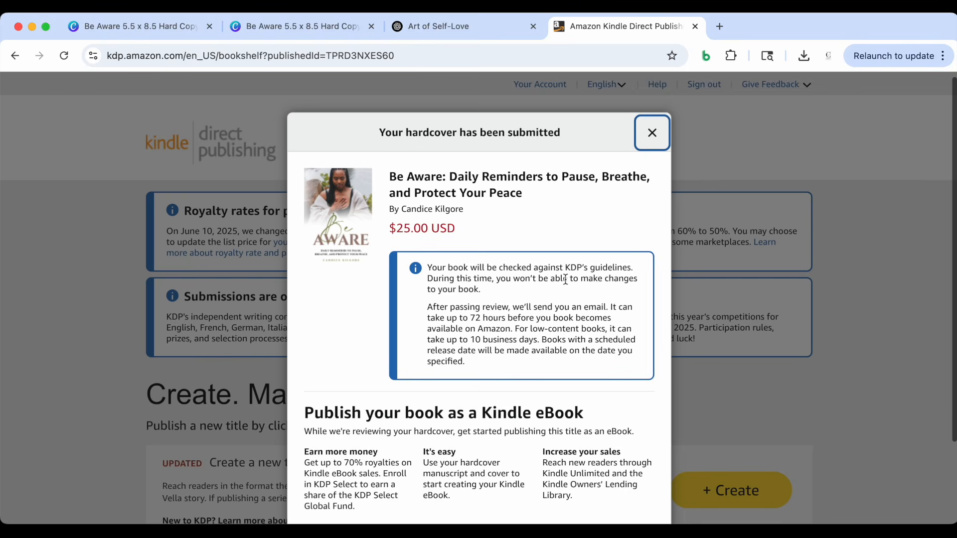